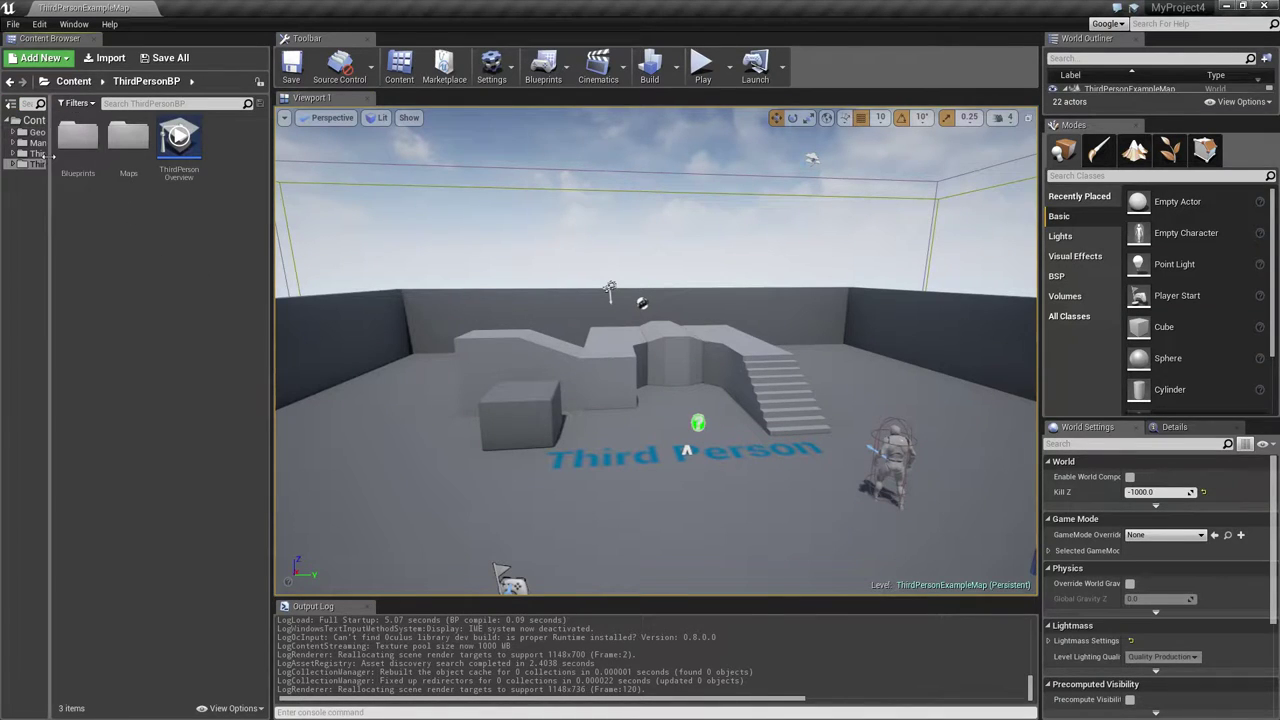
- Widen the Content Browser's folder tree and open the Mannequin > Character > Mesh folder
left_click_drag(50, 131, 168, 135)
double_click(50, 143)
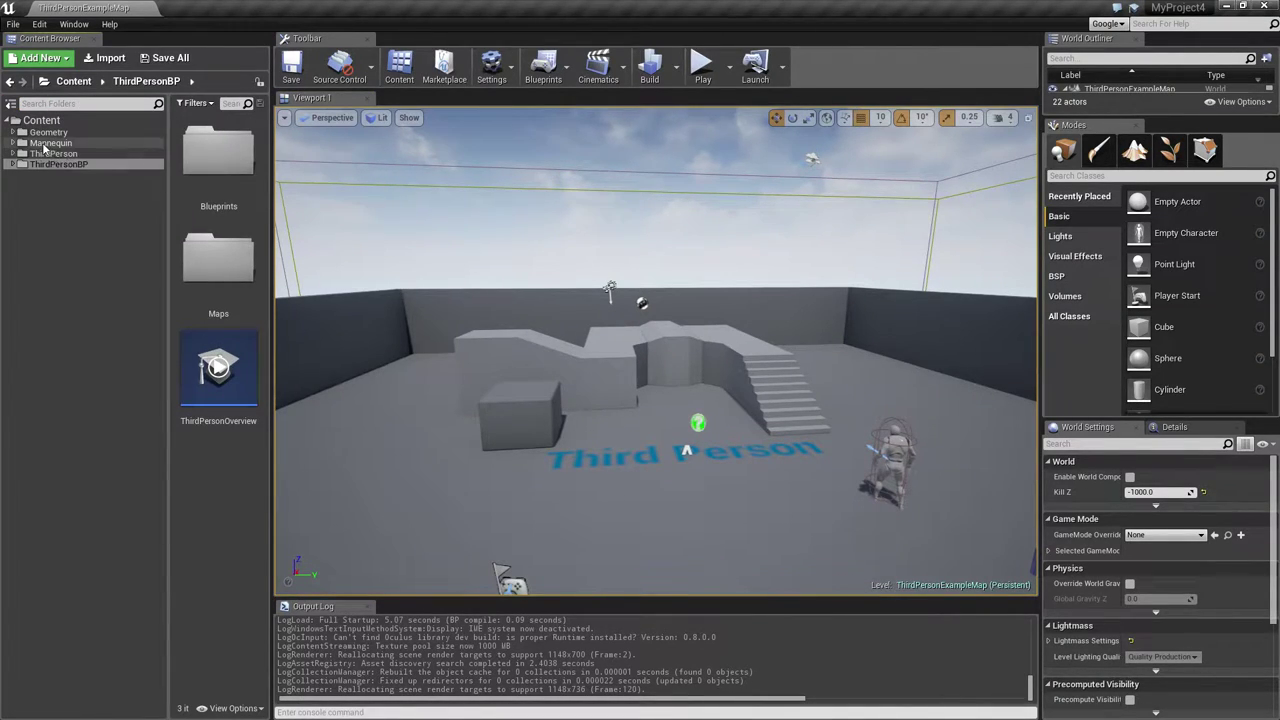
double_click(55, 164)
left_click(88, 186)
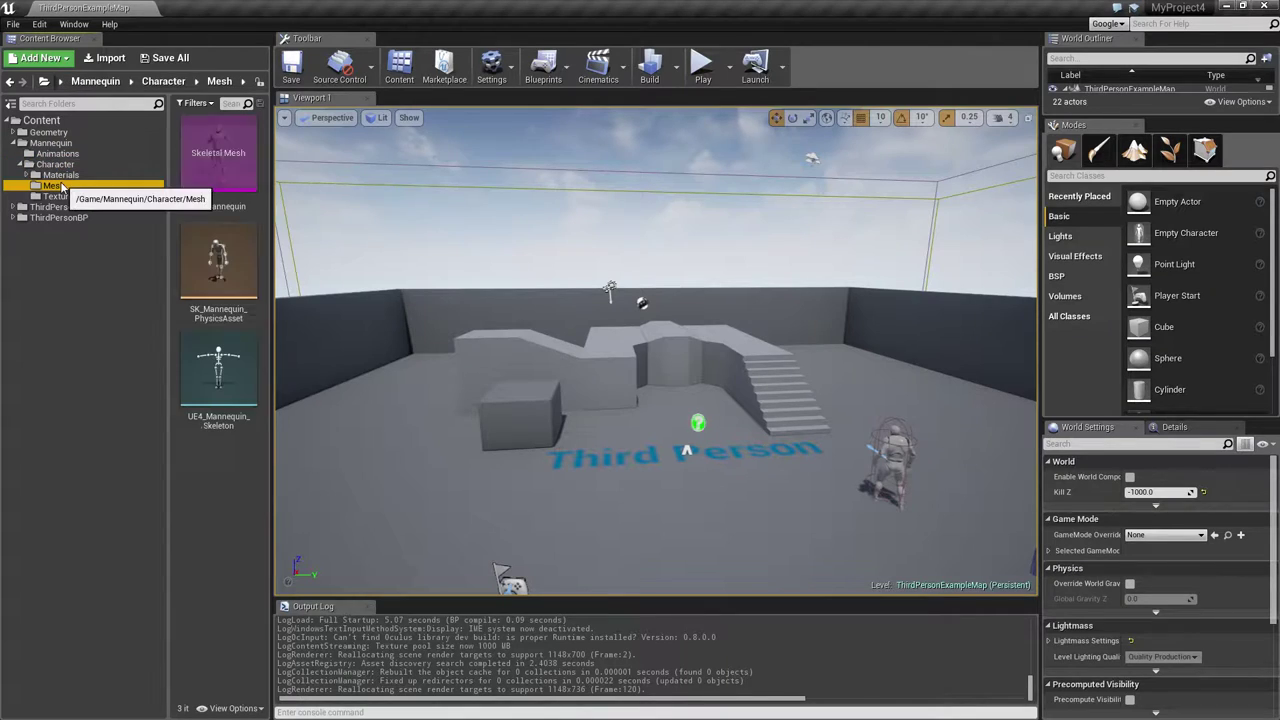
- Export the SK_Mannequin skeletal mesh as SK_Mannequin.FBX into the MotionBuilder Retargeting folder on drive E
right_click(231, 172)
mouse_move(314, 222)
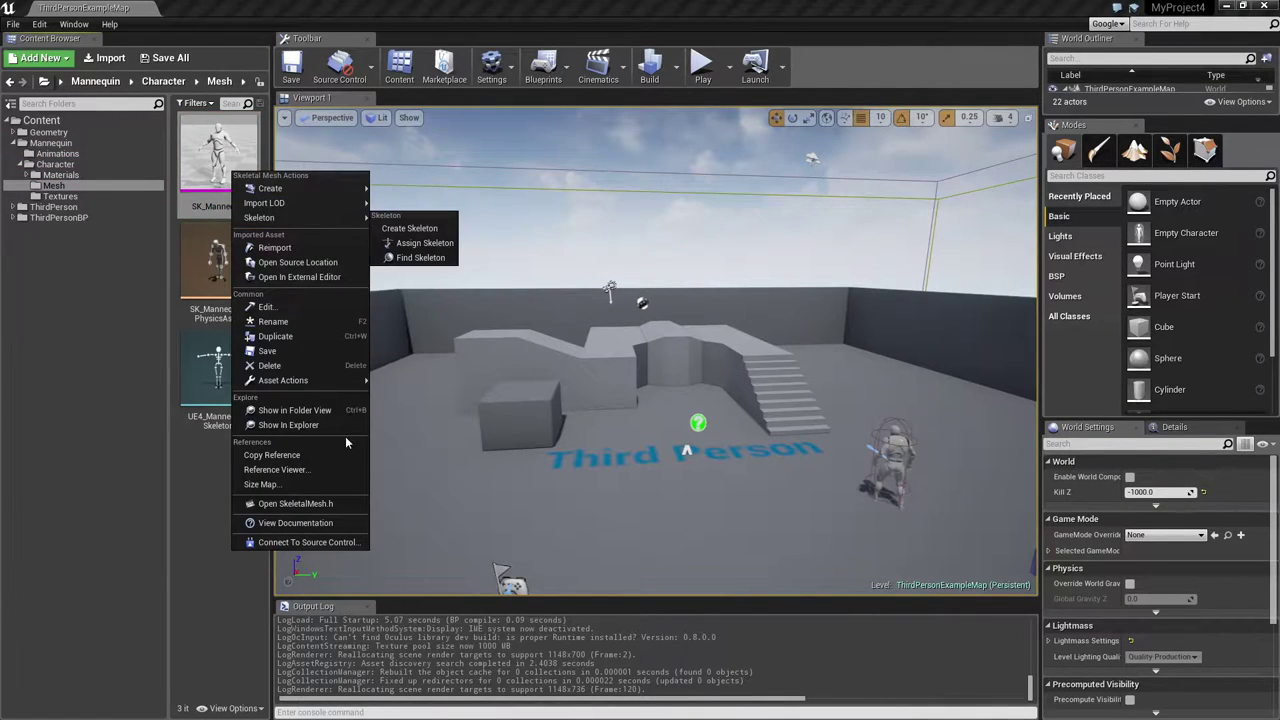
mouse_move(329, 383)
left_click(395, 440)
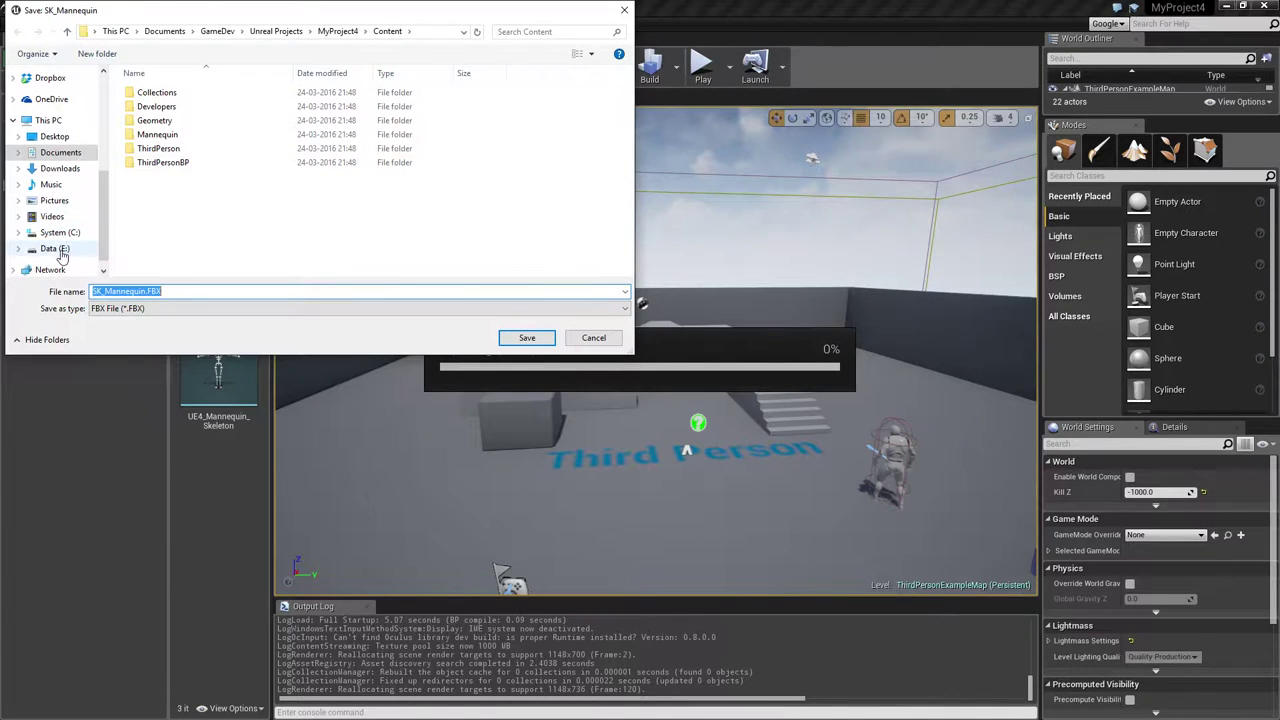
left_click(52, 248)
double_click(200, 163)
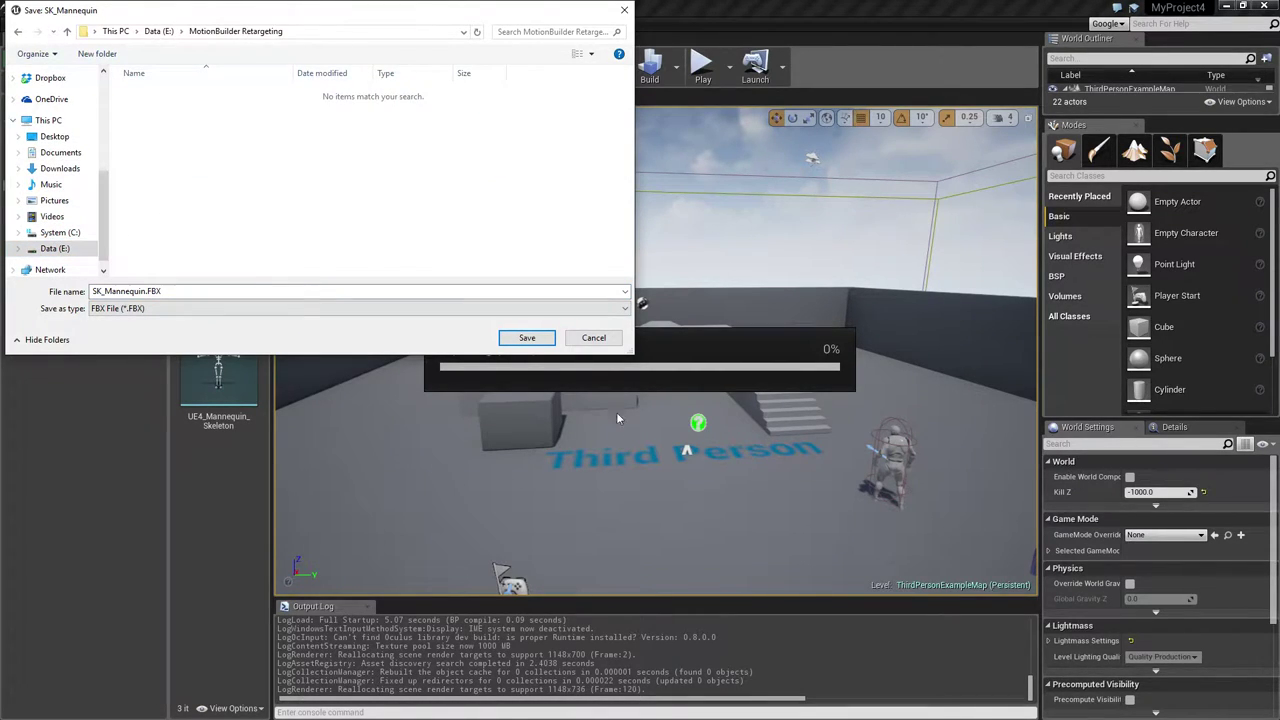
left_click(525, 339)
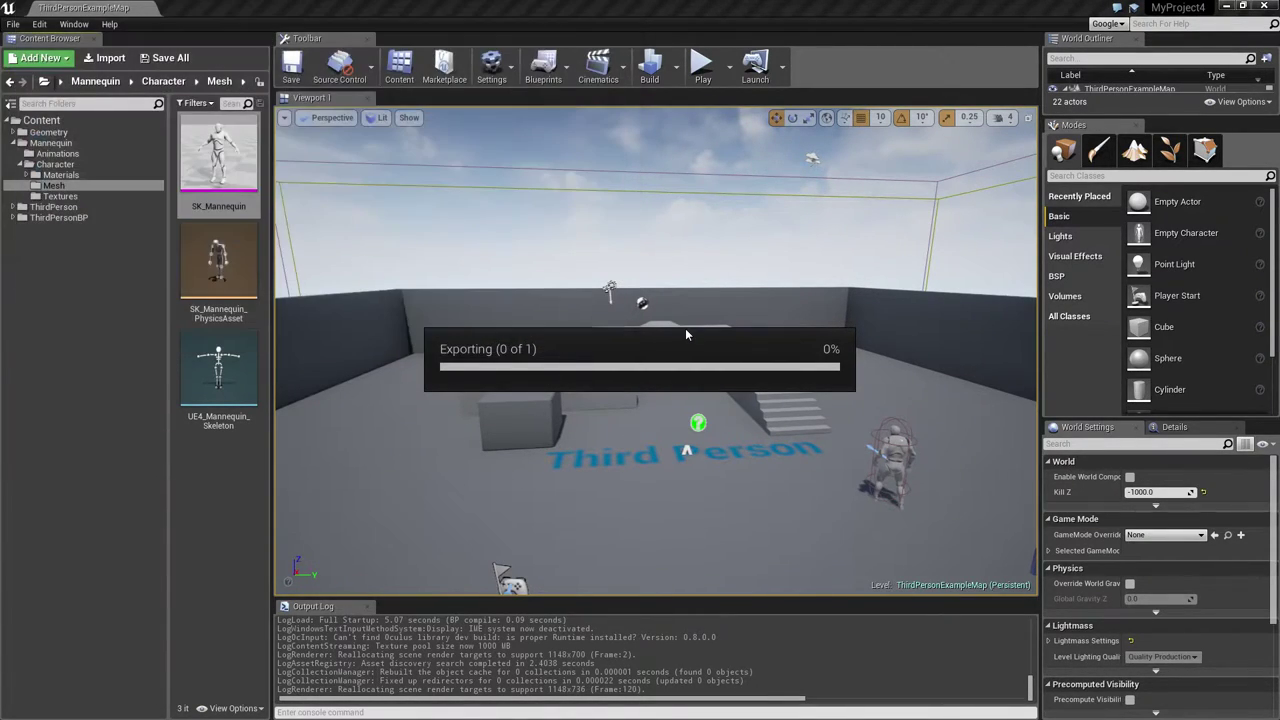
- Switch to iPi Mocap Studio, load SK_Mannequin.FBX from E:\MotionBuilder Retargeting as the target character, and inspect its orientation in the scene
left_click(1226, 9)
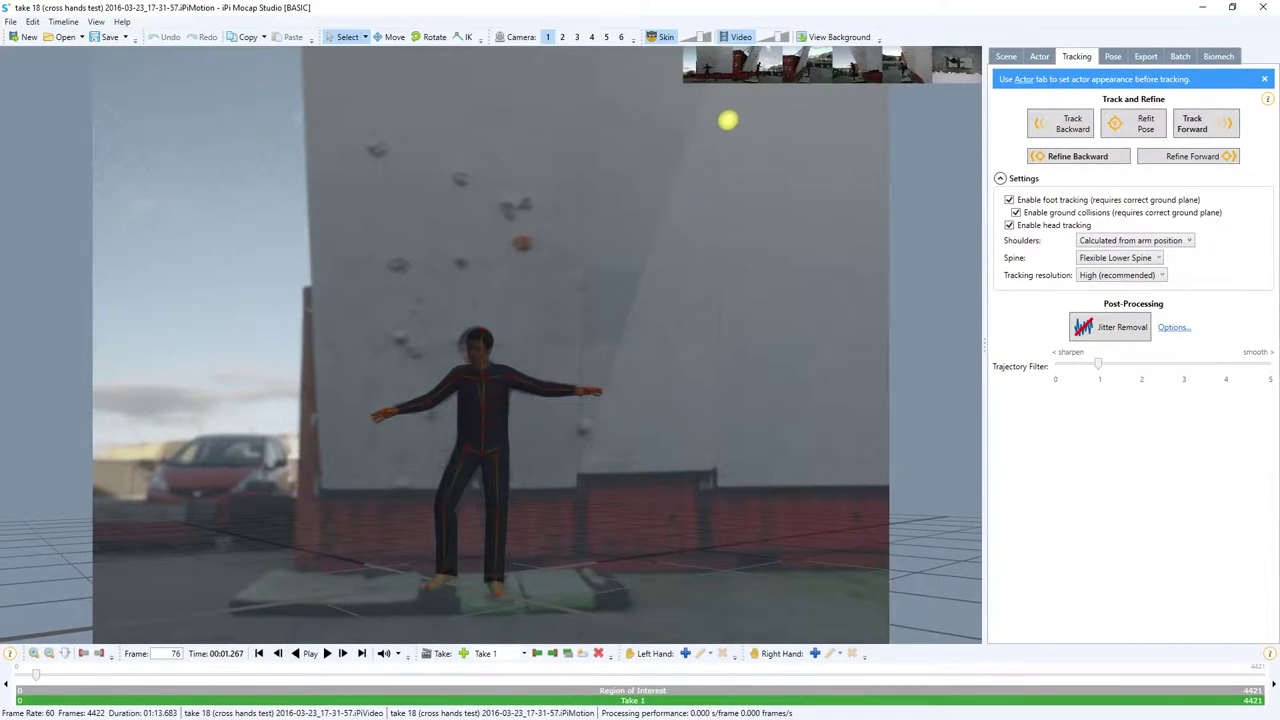
left_click(10, 21)
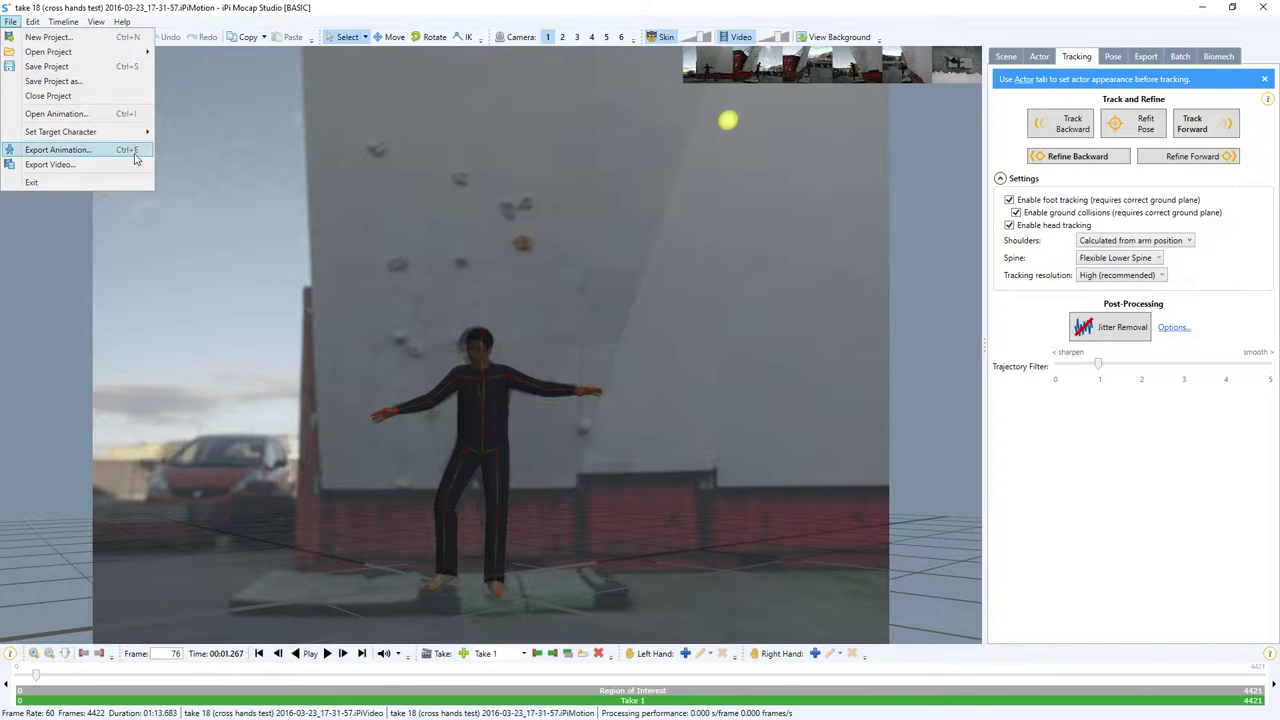
mouse_move(60, 131)
left_click(300, 398)
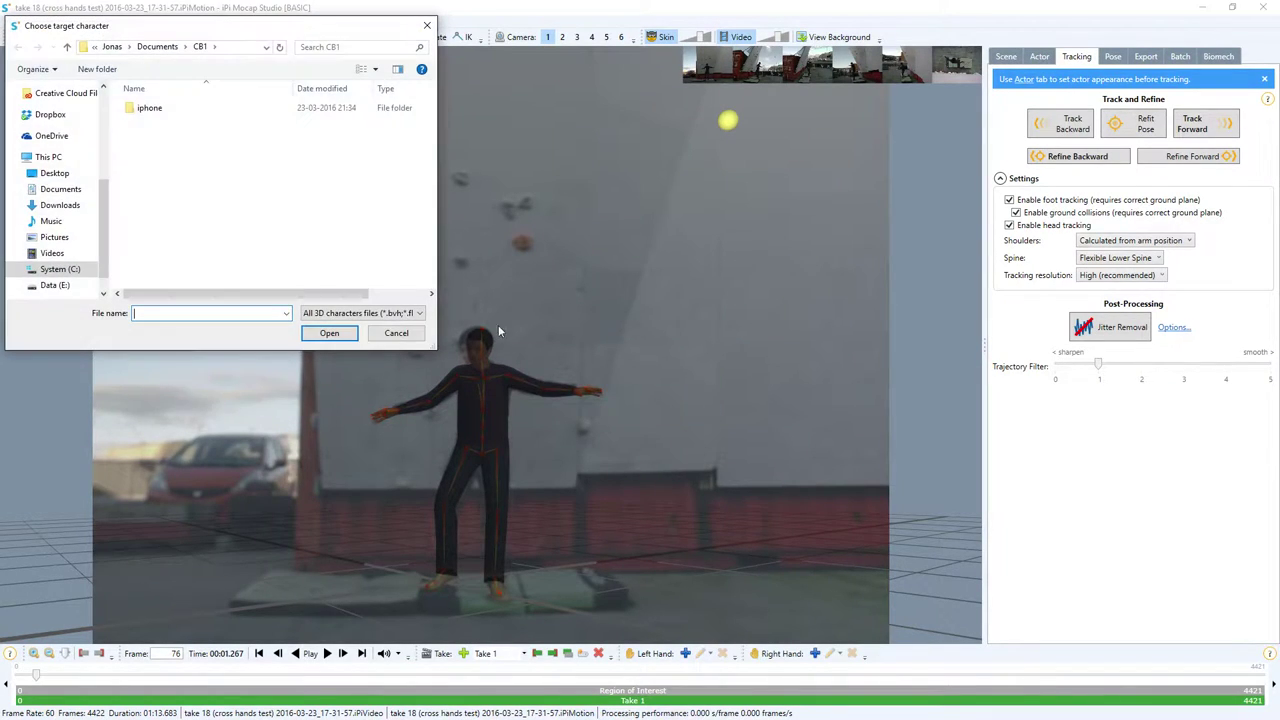
left_click(55, 285)
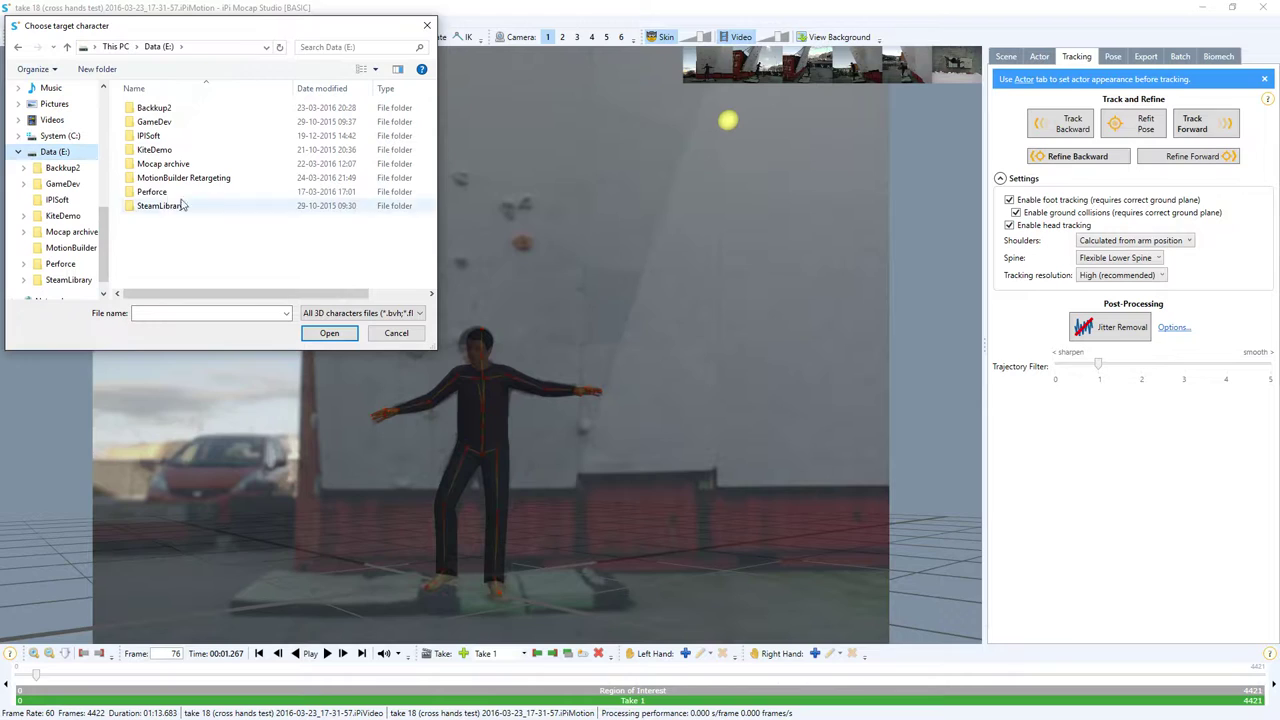
double_click(155, 178)
double_click(178, 108)
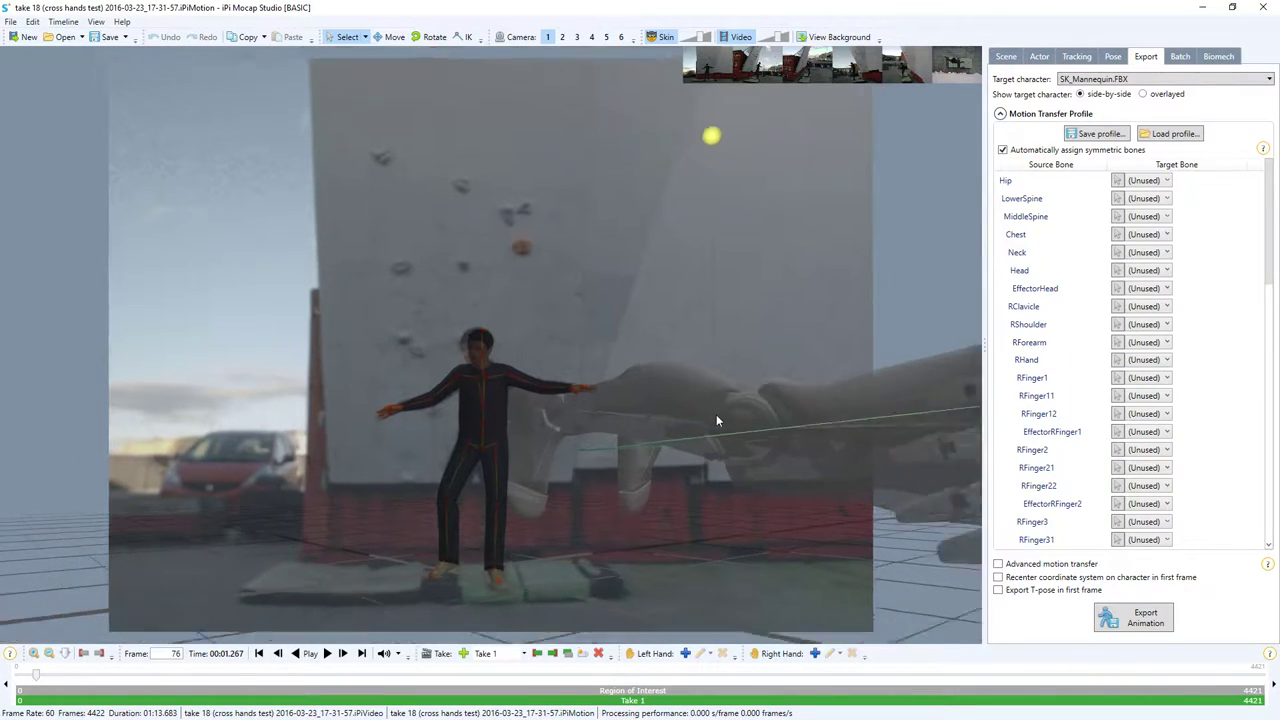
scroll(716, 415, "down", 5)
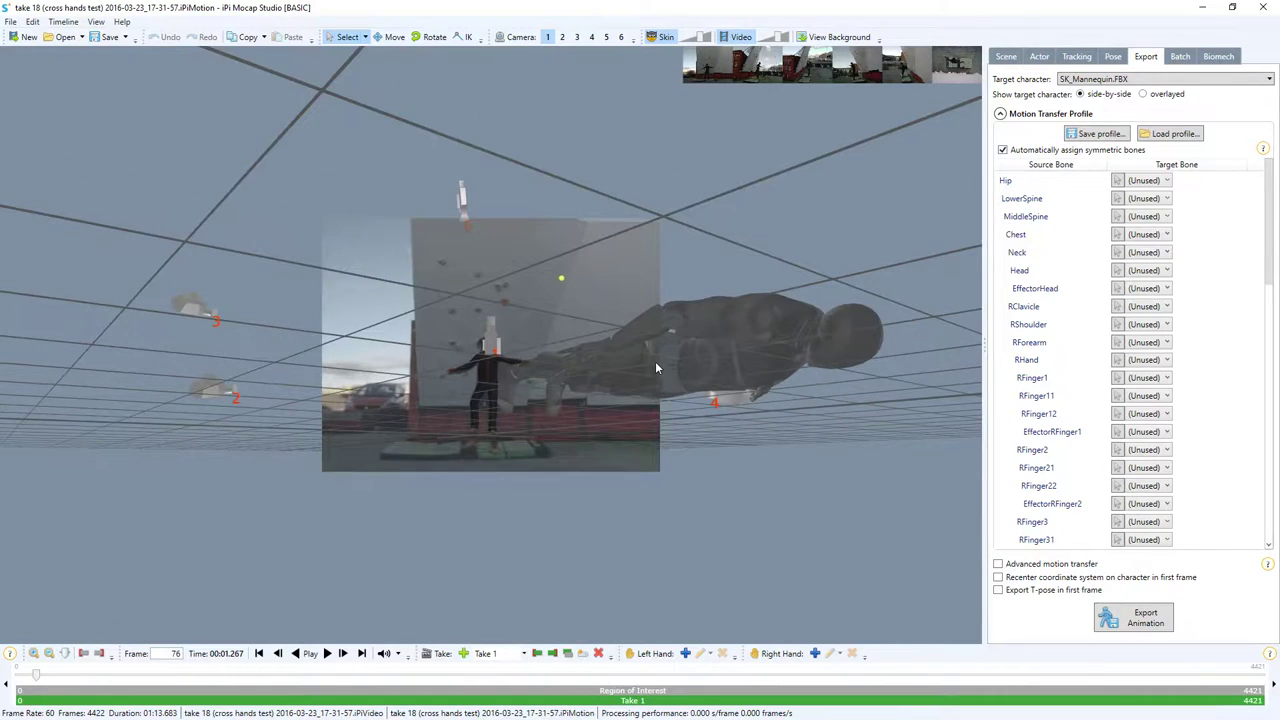
right_click_drag(558, 368, 651, 560)
right_click_drag(515, 205, 478, 386)
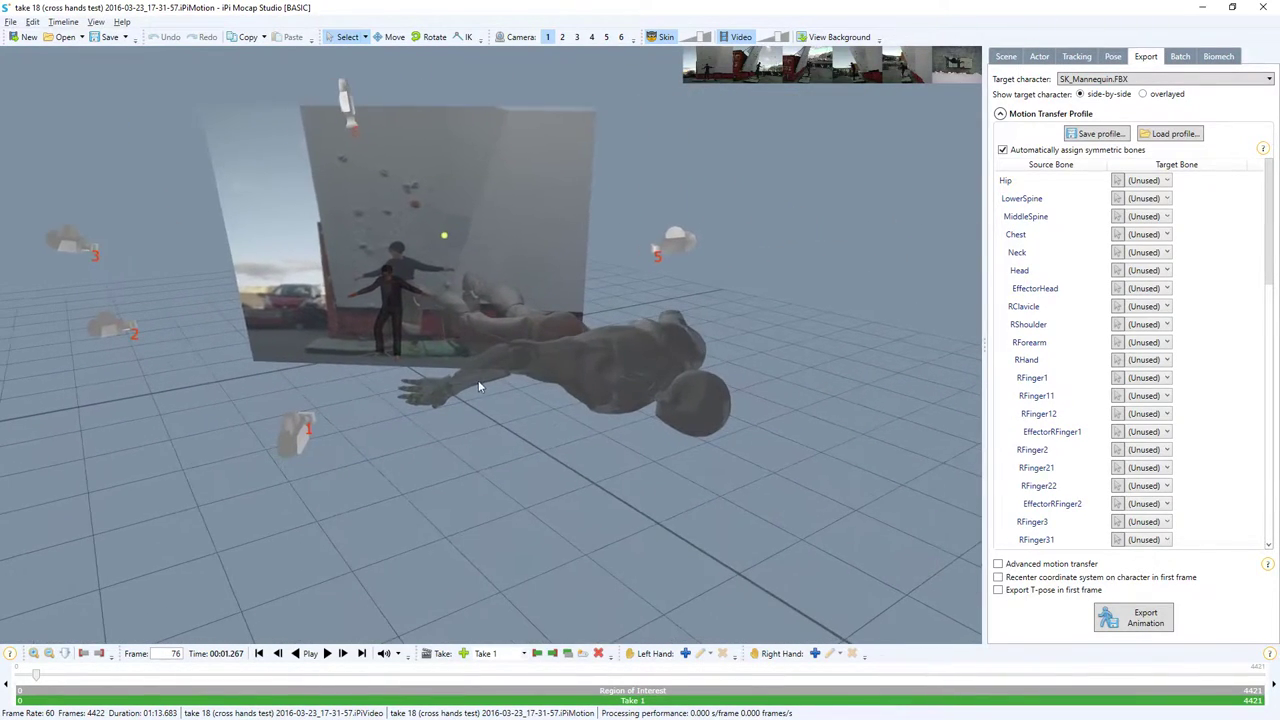
- Switch to Maya and import SK_Mannequin.FBX from E:\MotionBuilder Retargeting into the empty scene
key("alt")
key("alt+Tab")
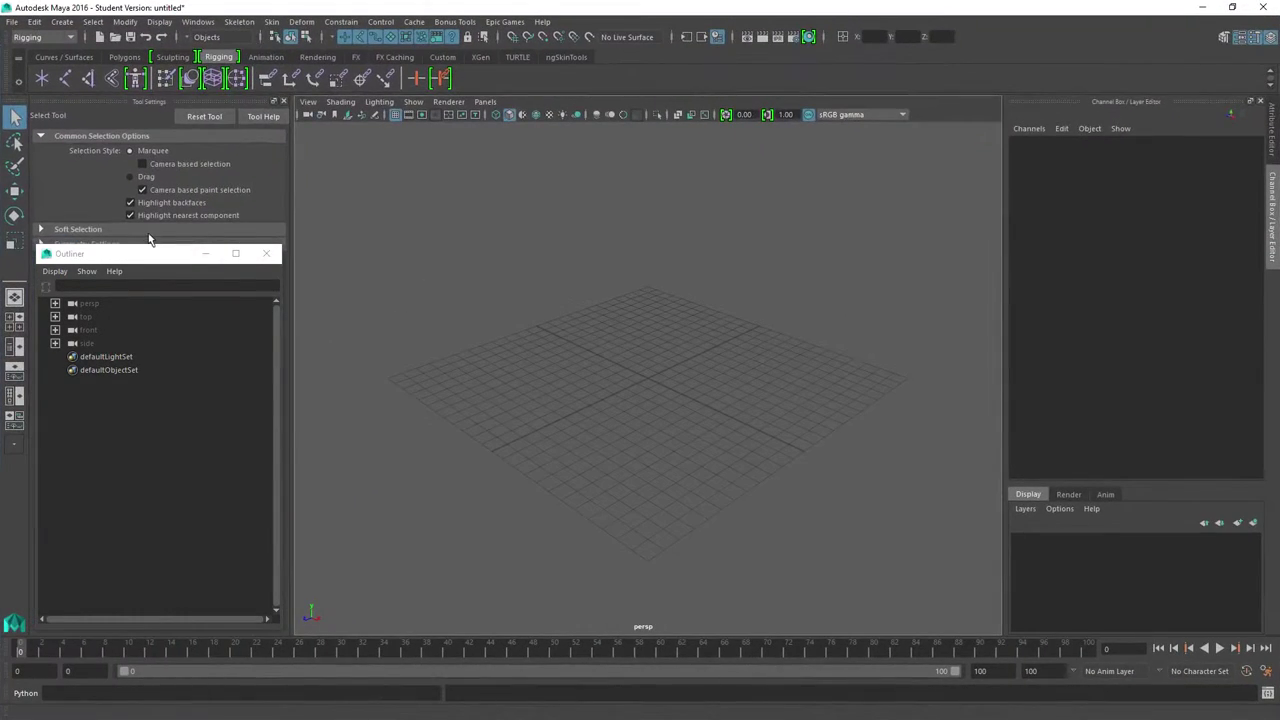
left_click(11, 22)
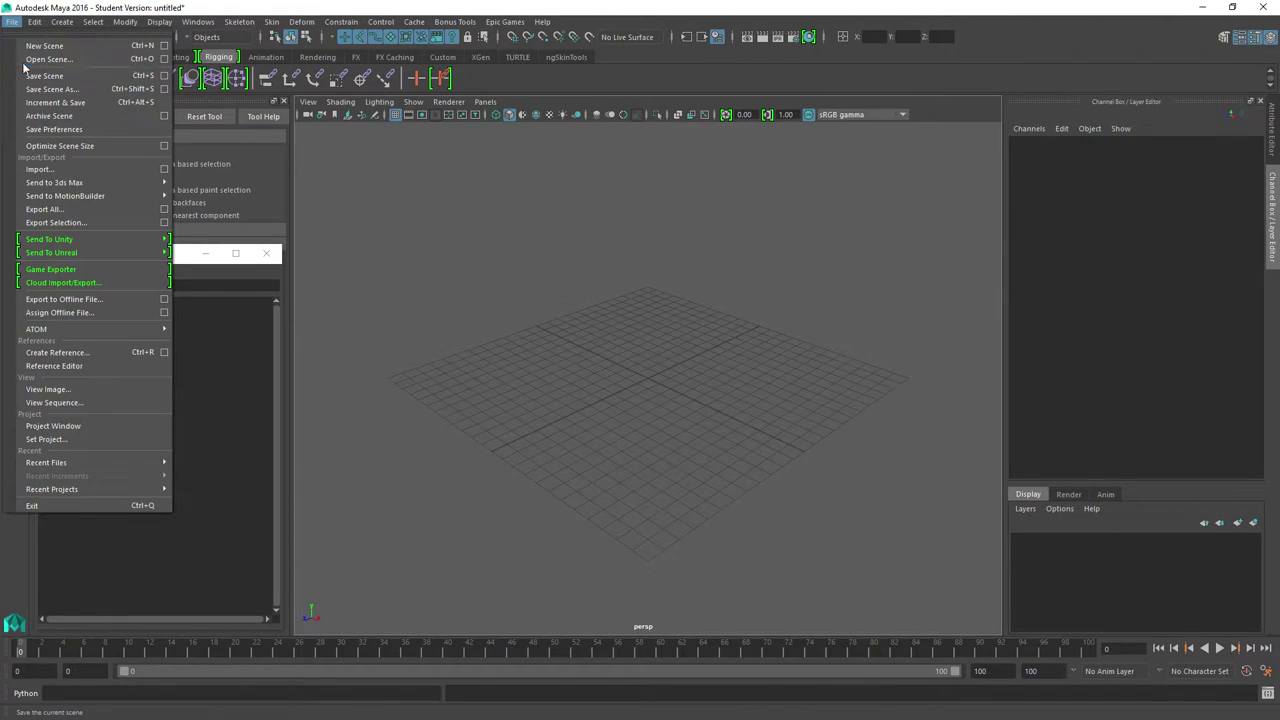
left_click(38, 170)
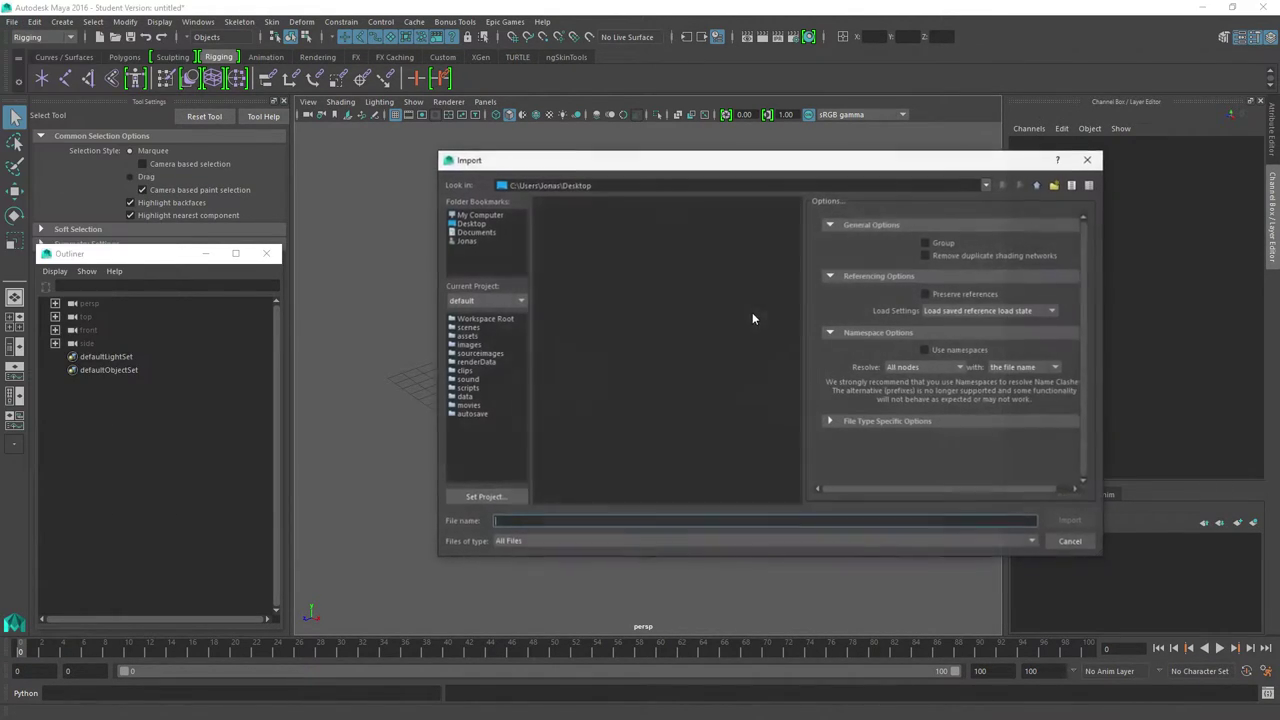
left_click(472, 215)
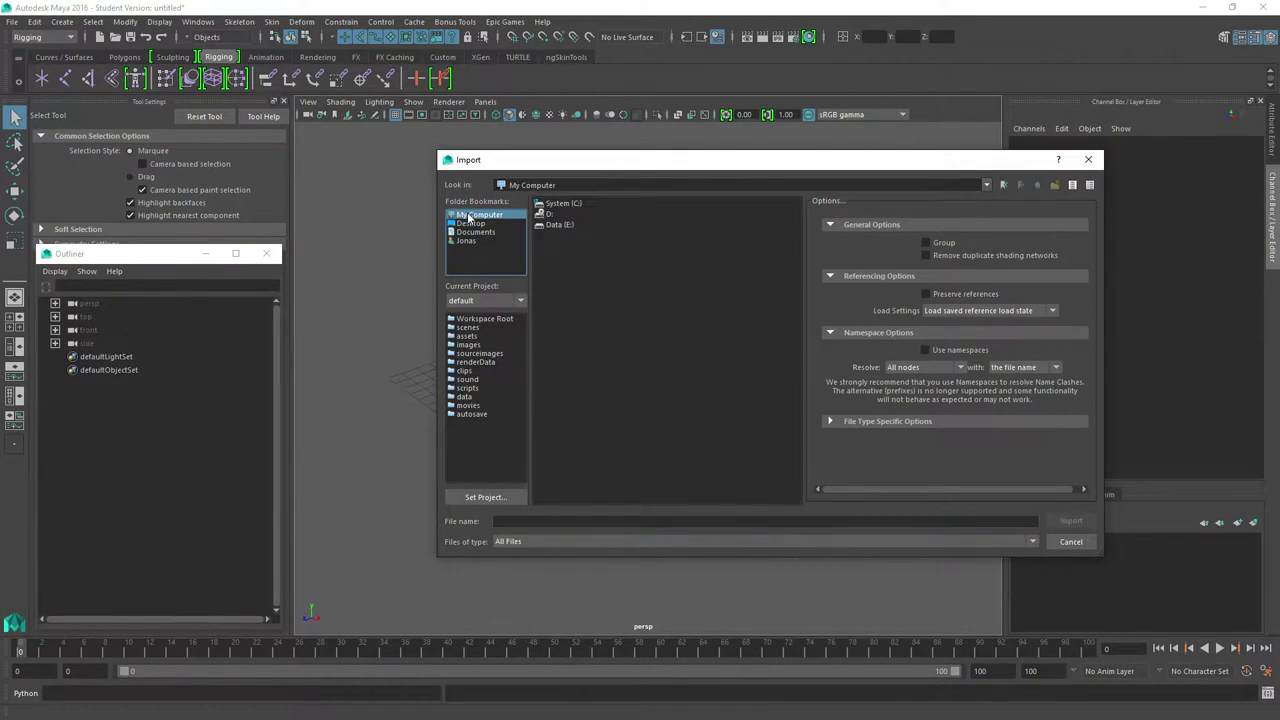
double_click(556, 226)
double_click(588, 257)
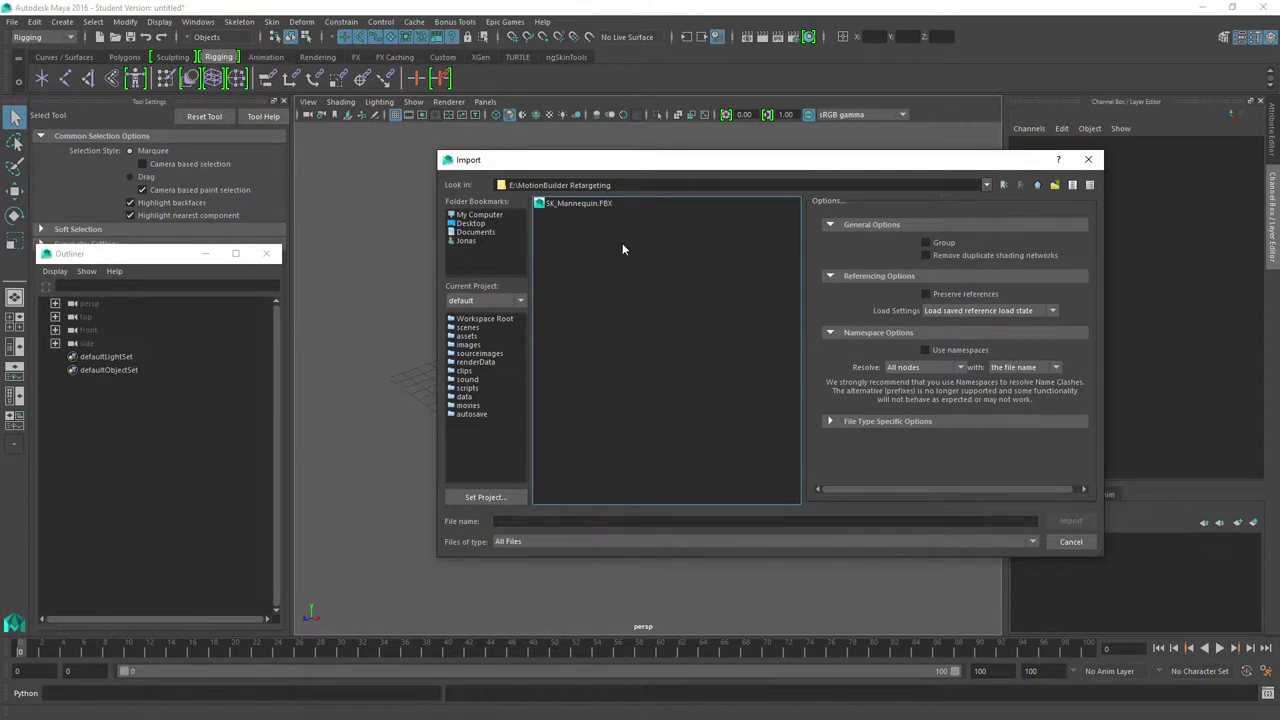
double_click(565, 205)
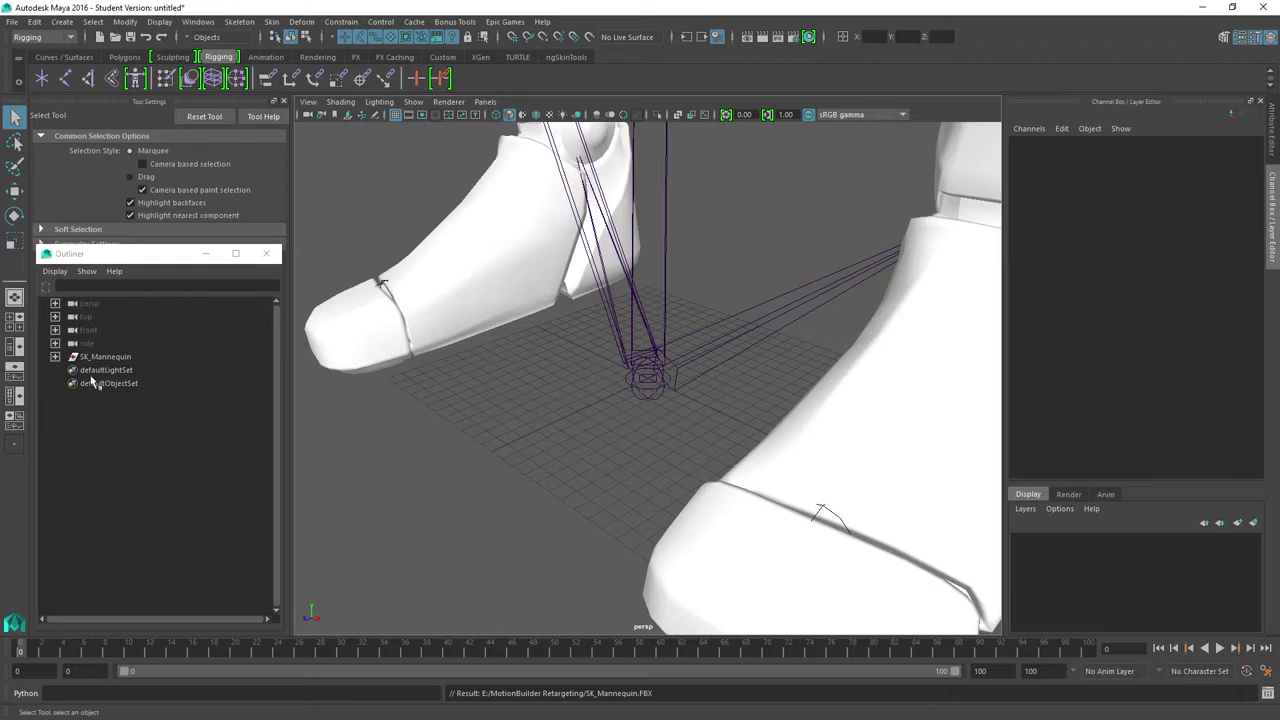
- Reparent the pelvis joint from root directly under the top-level SK_Mannequin node
left_click(56, 357)
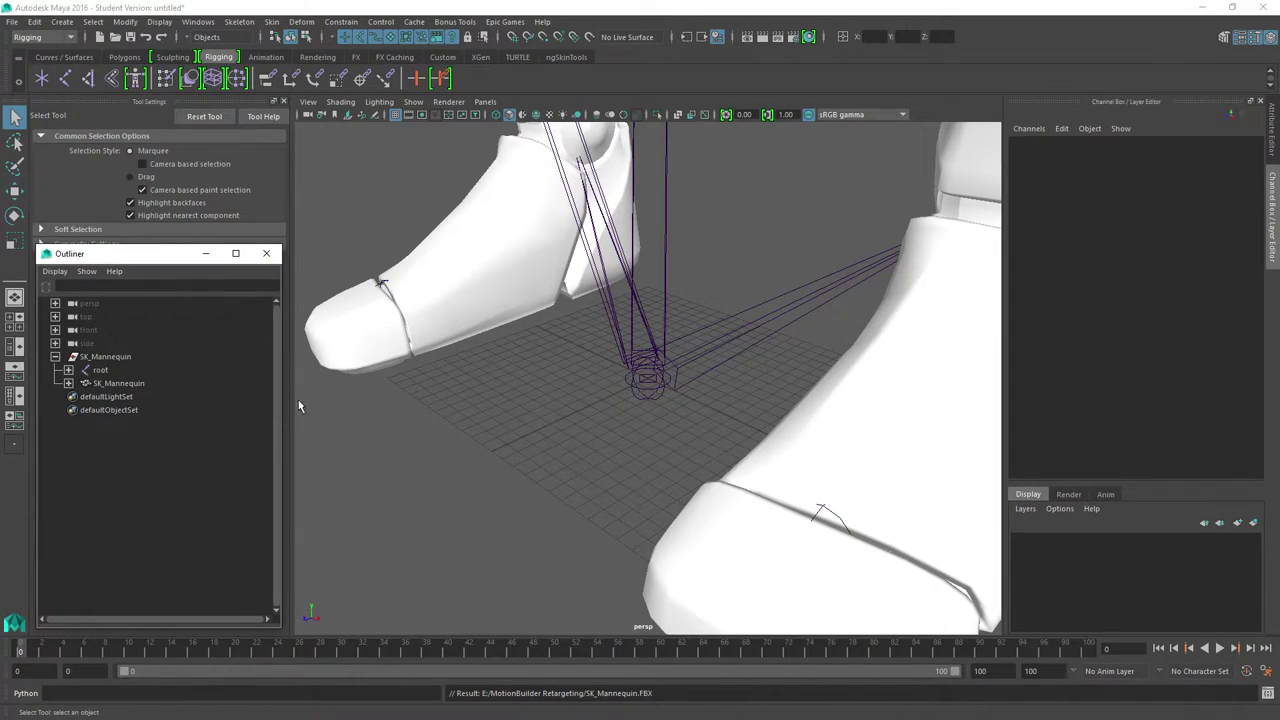
left_click(115, 385)
left_click(68, 384)
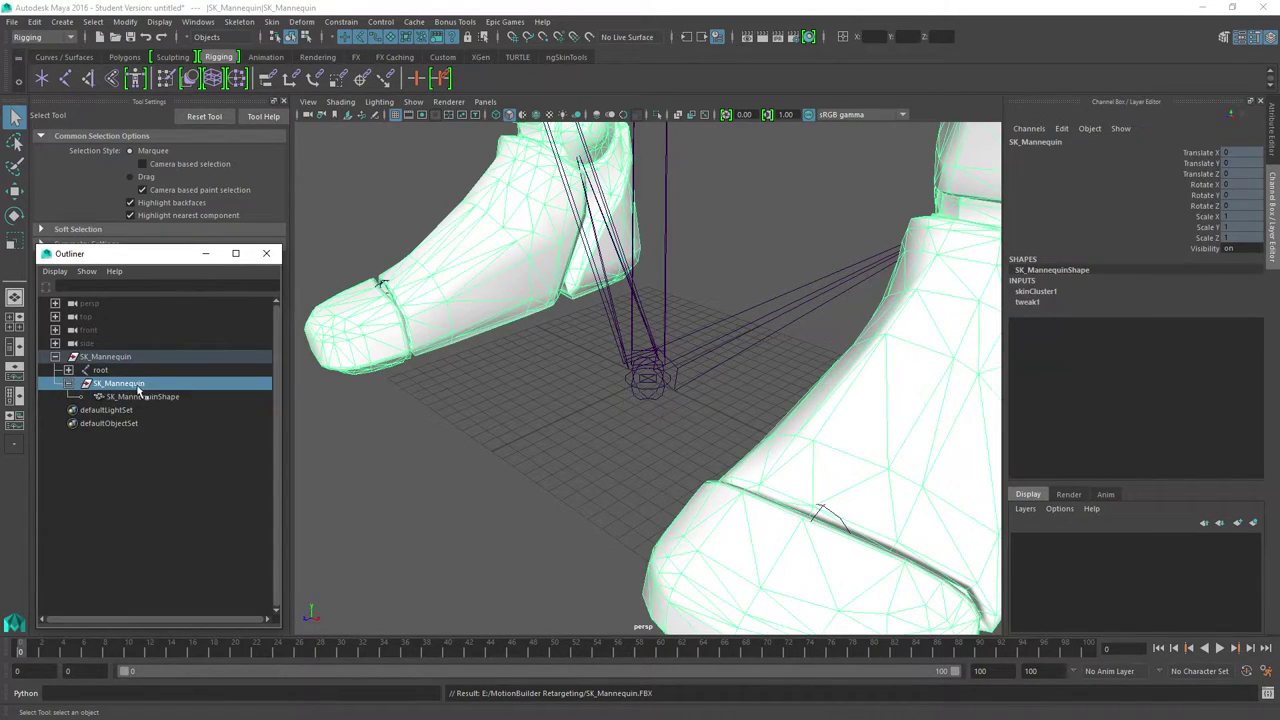
left_click(125, 397)
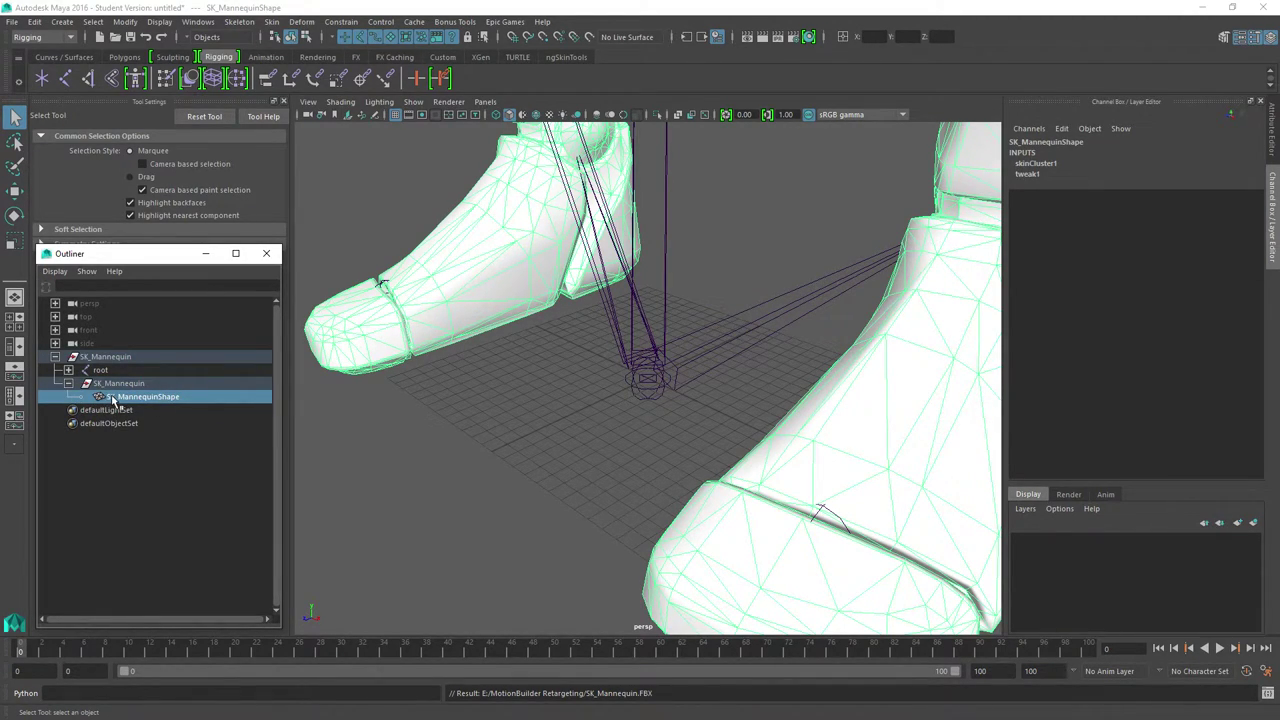
left_click(68, 370)
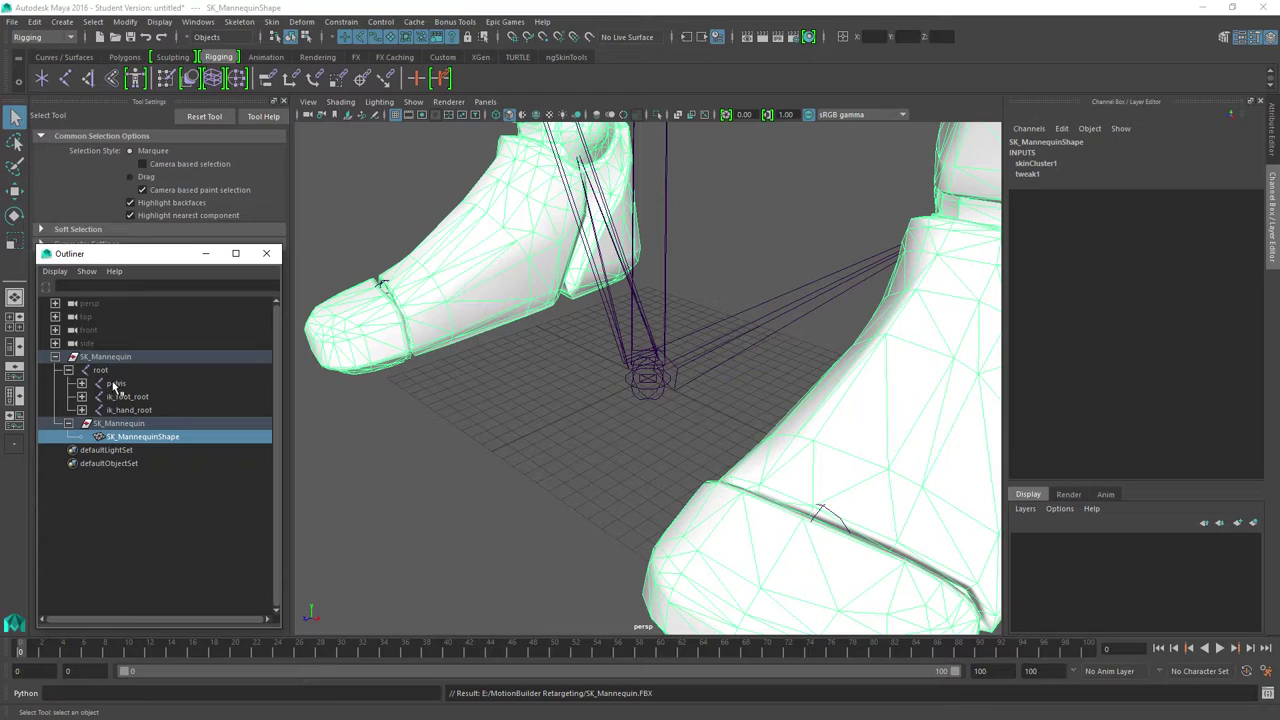
left_click(116, 386)
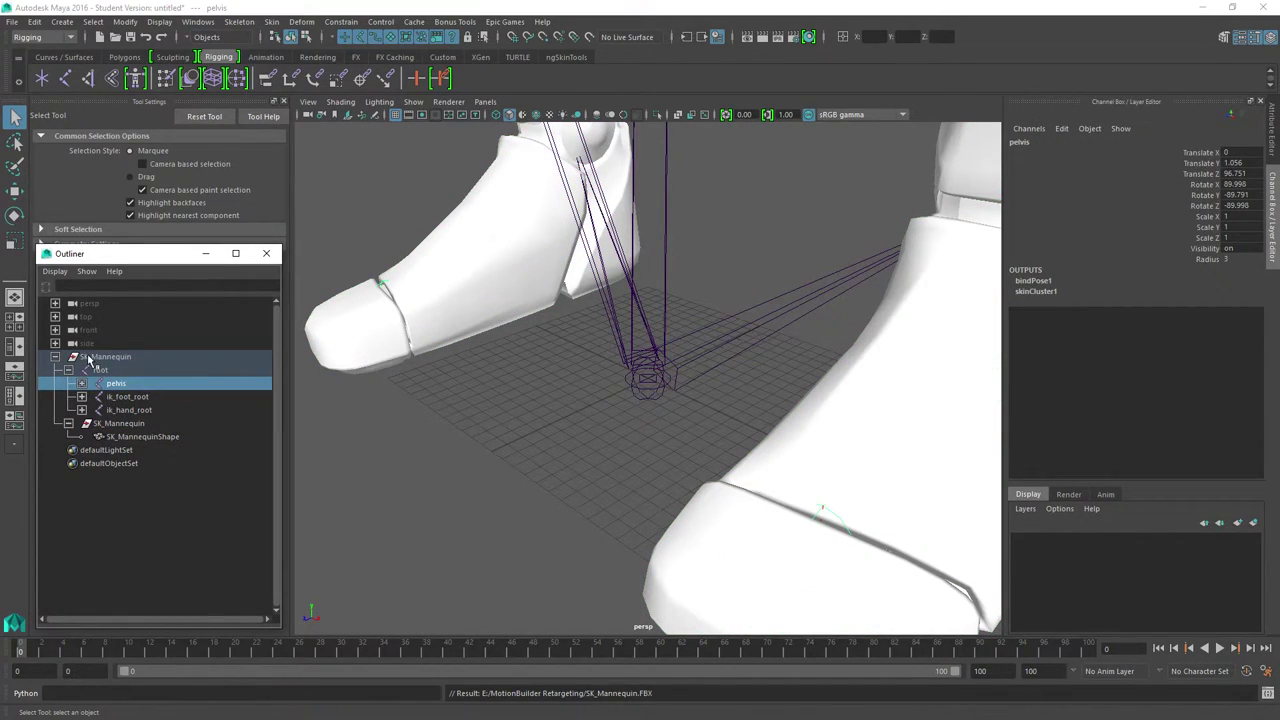
left_click(104, 362, "ctrl")
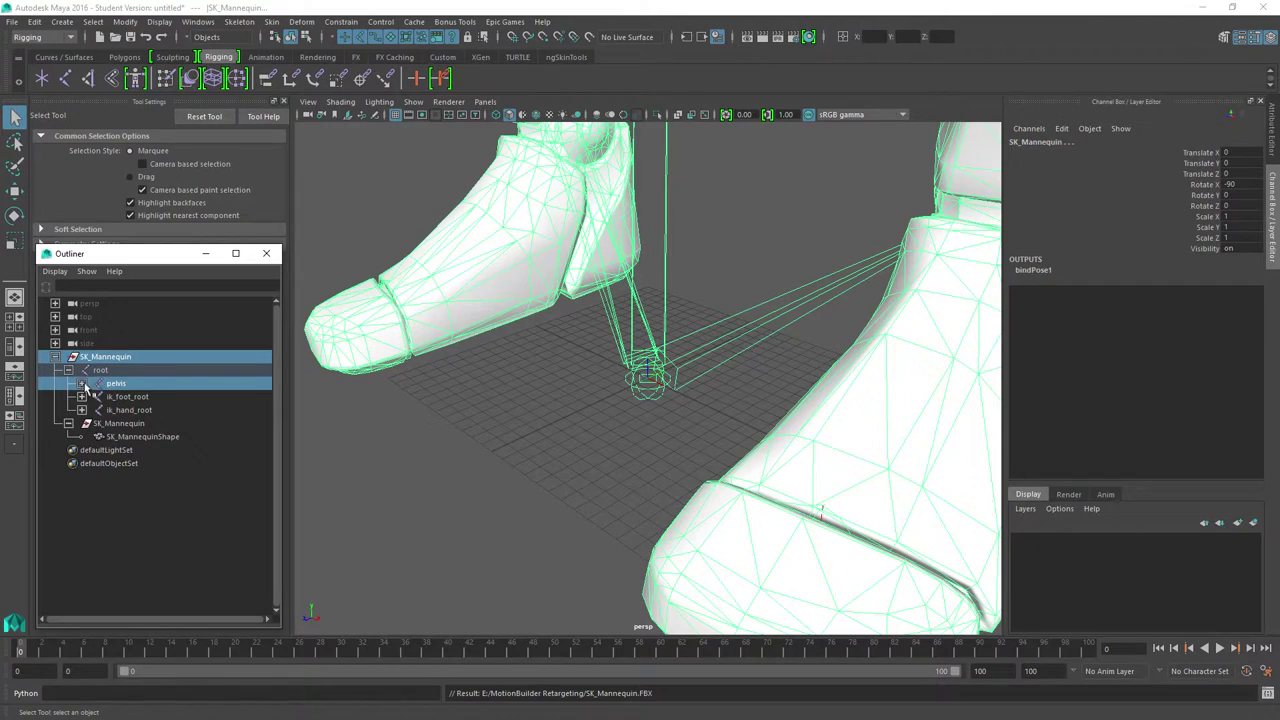
left_click(112, 386)
left_click(112, 360, "ctrl")
key("p")
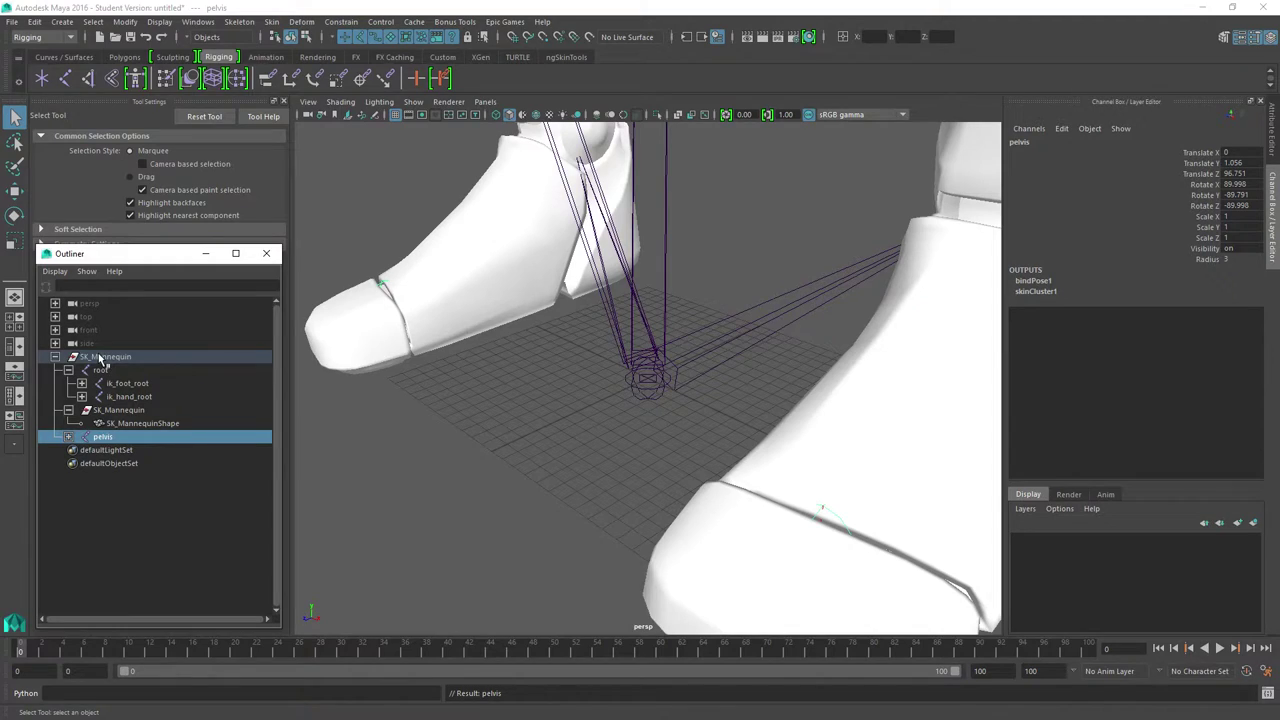
- Delete the root joint along with its ik_foot_root and ik_hand_root children, and close the Outliner
left_click(101, 370)
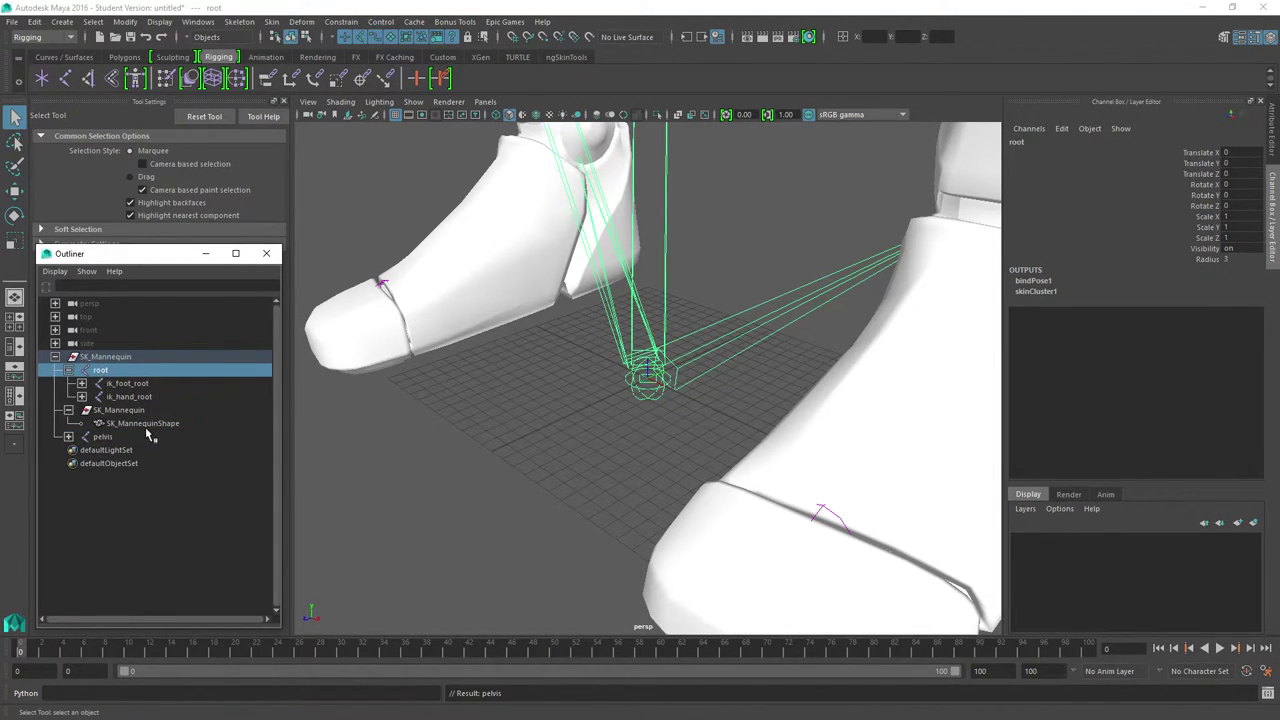
key("Delete")
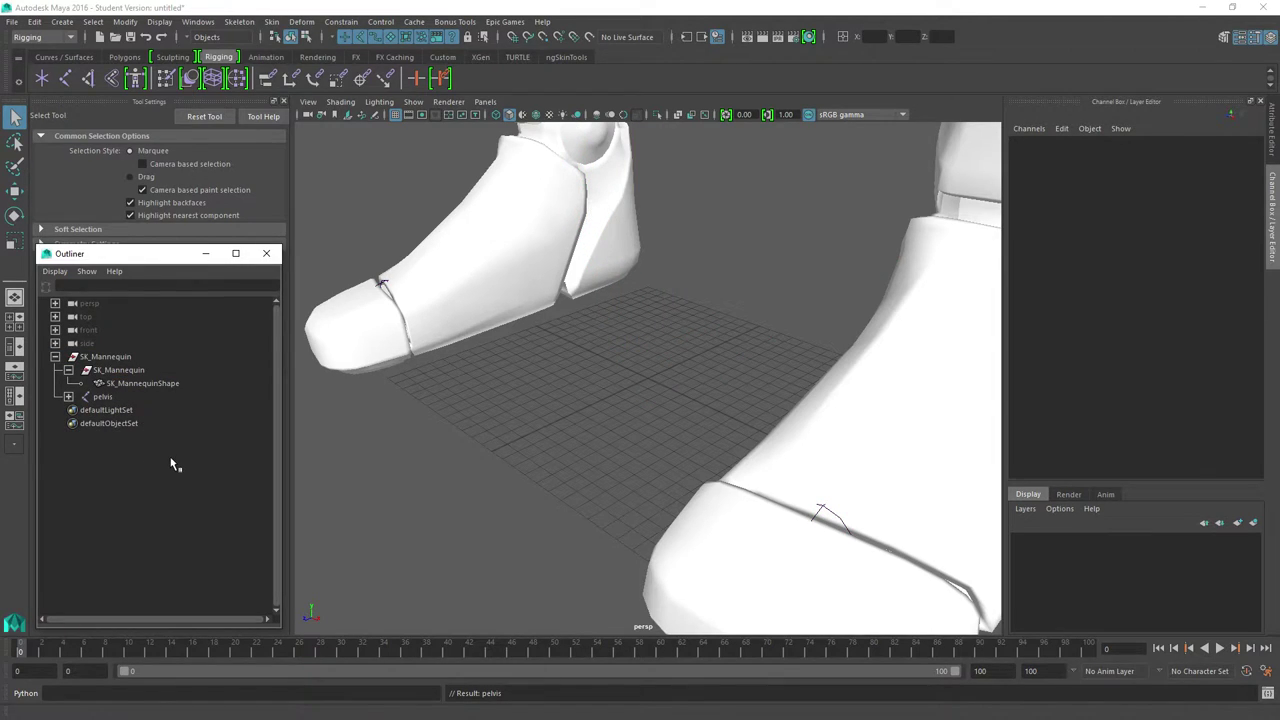
left_click(266, 253)
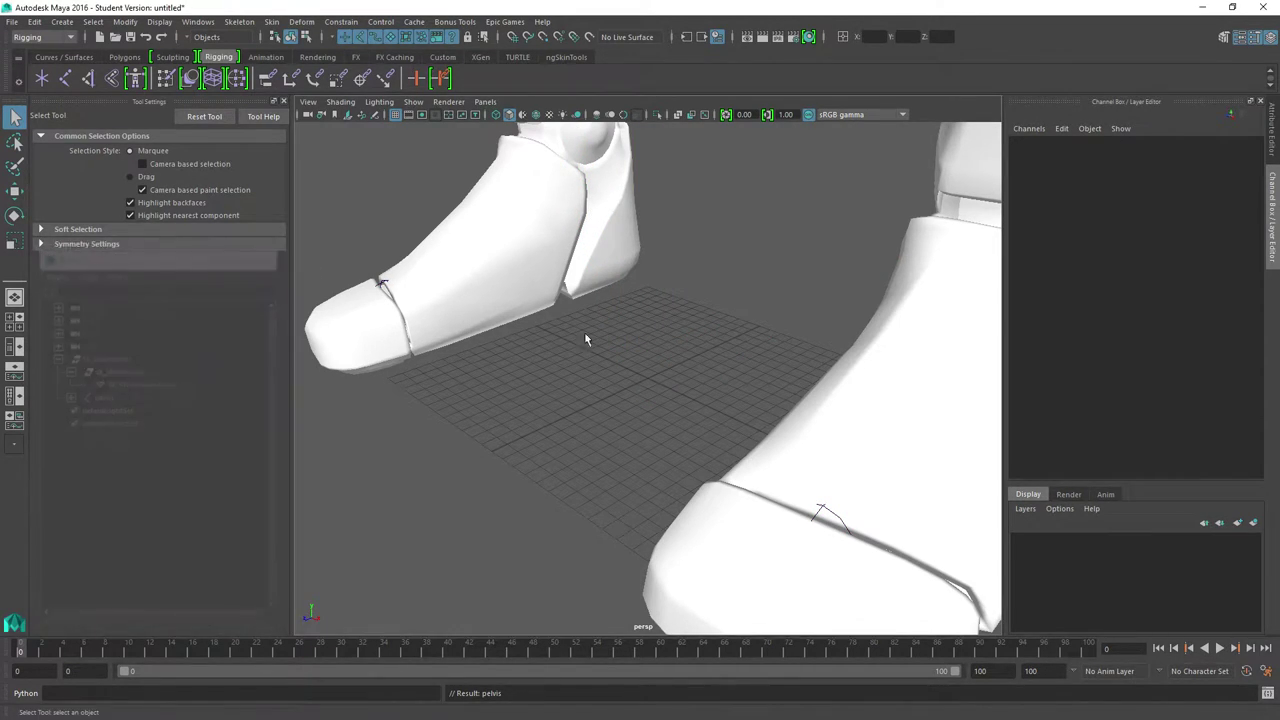
- Export the whole scene as FBX named SK_Mannequin_IPISoft.FBX in the MotionBuilder Retargeting folder
left_click(12, 21)
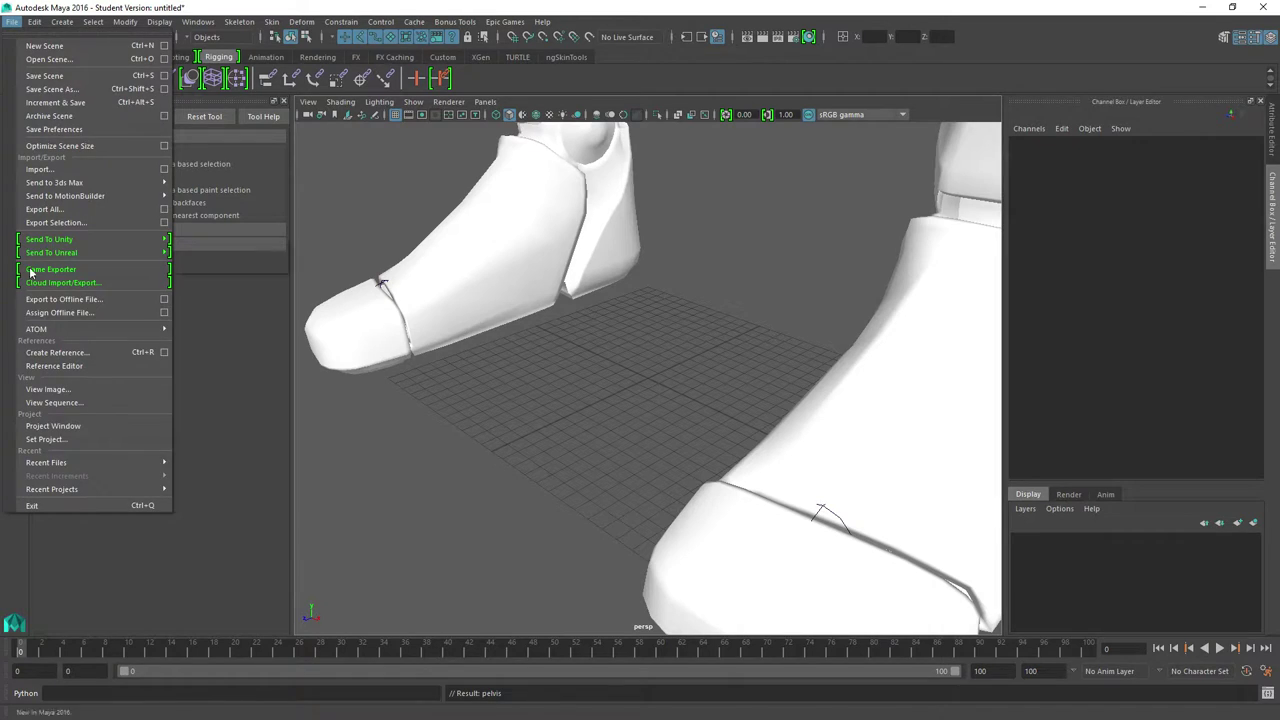
left_click(57, 211)
left_click(580, 204)
left_click(548, 521)
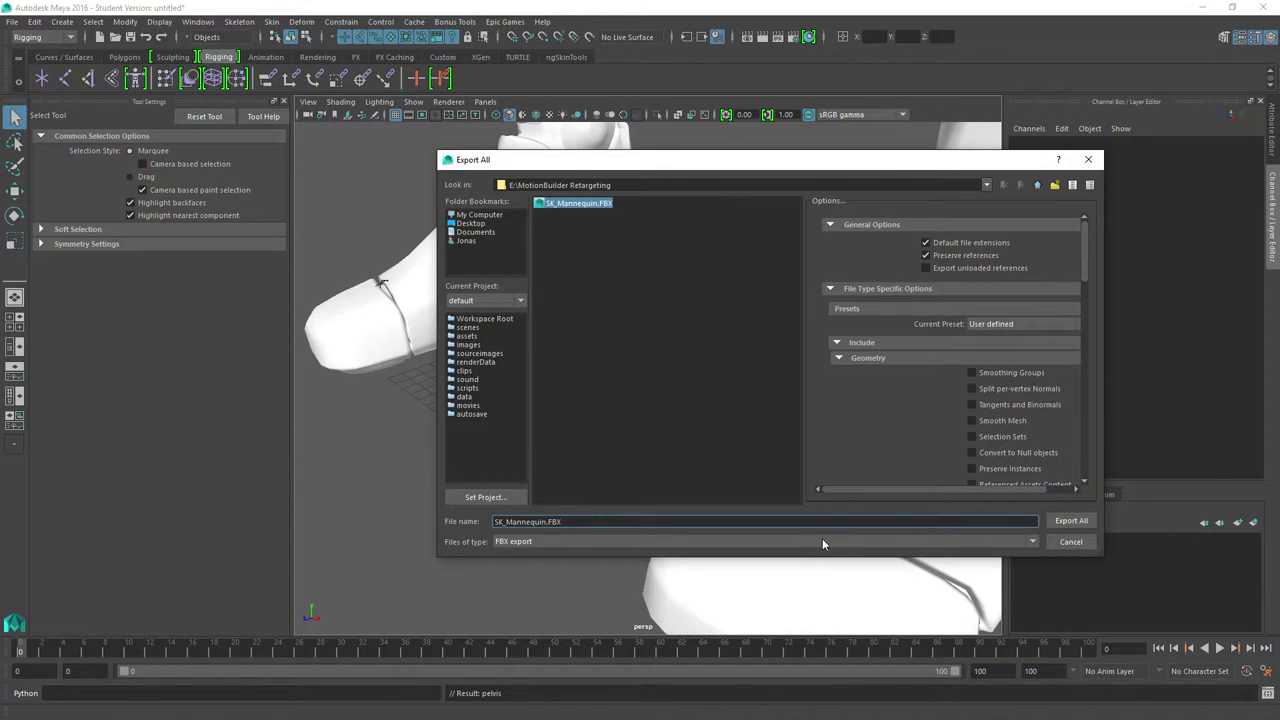
type("_IPISoft")
key("Return")
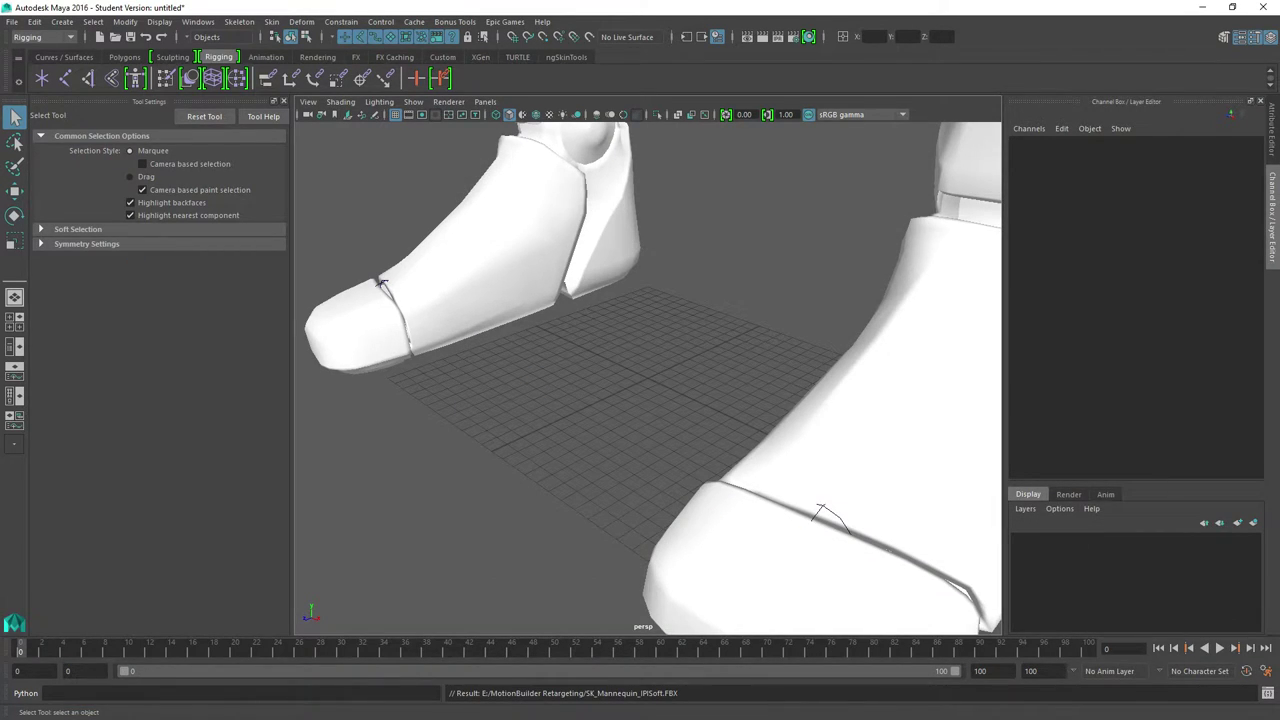
- Switch from Maya to iPi Mocap Studio
key("alt+Tab")
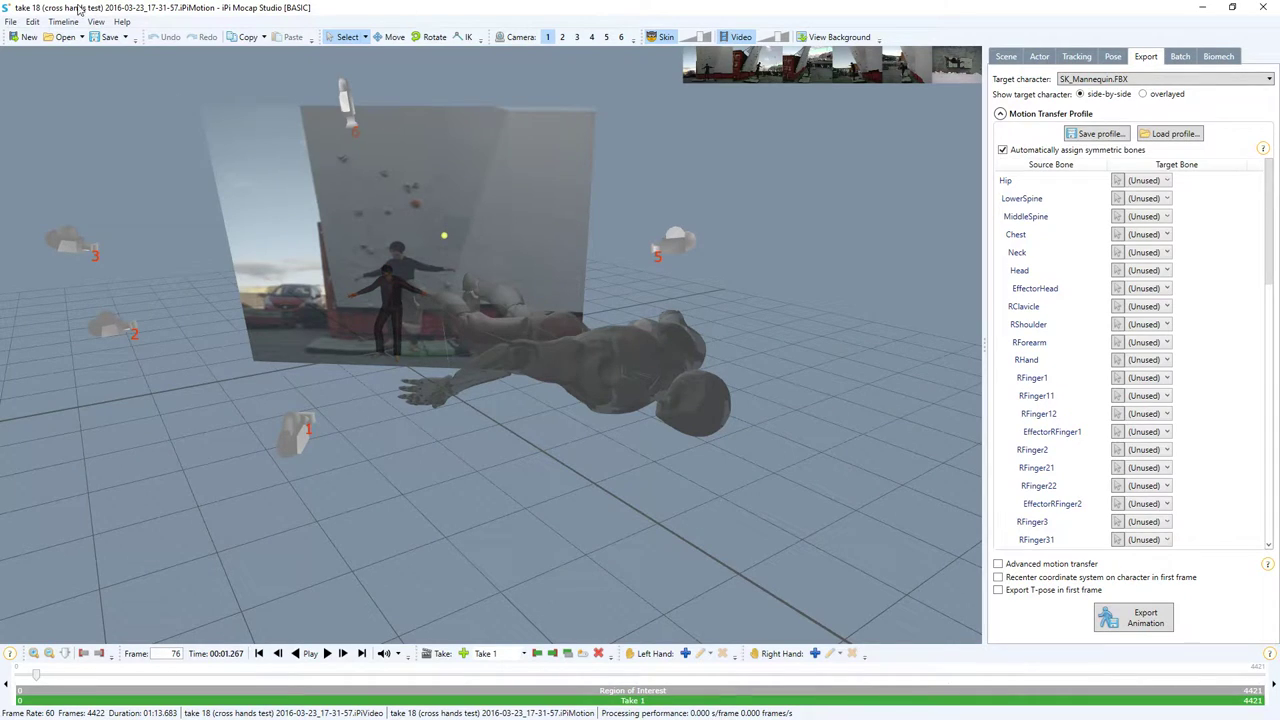
left_click(11, 21)
mouse_move(90, 52)
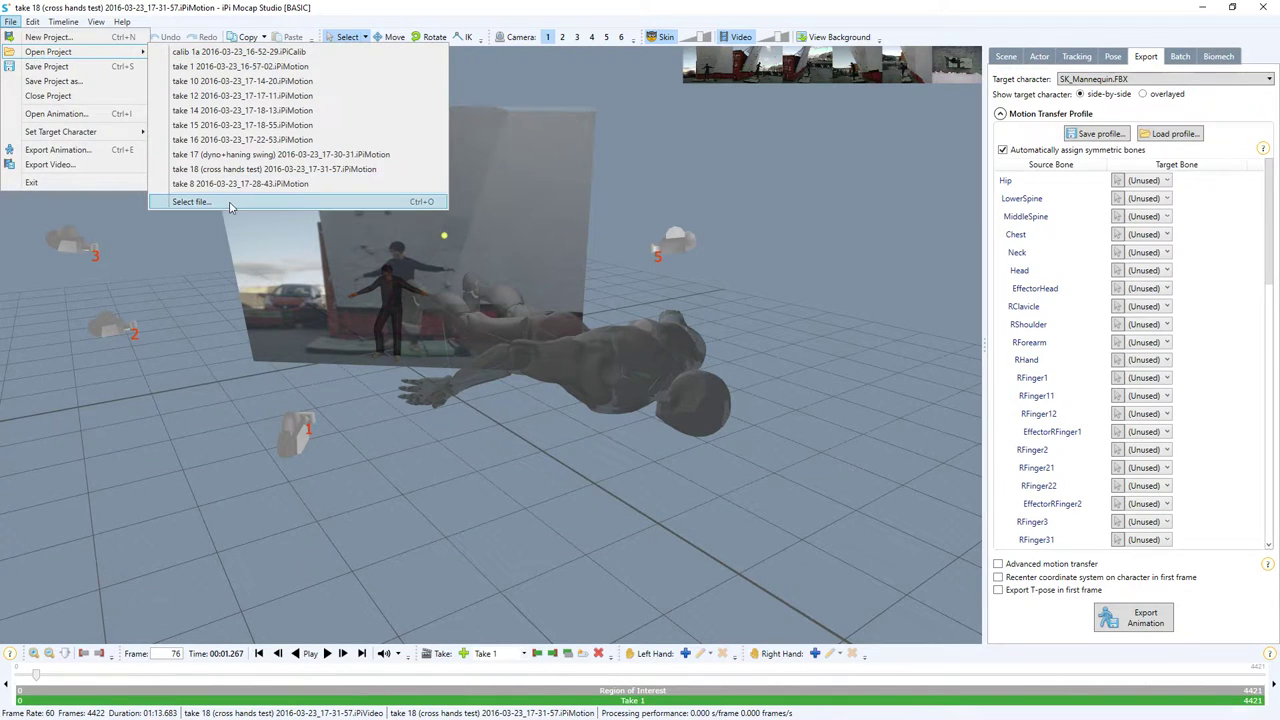
left_click(190, 202)
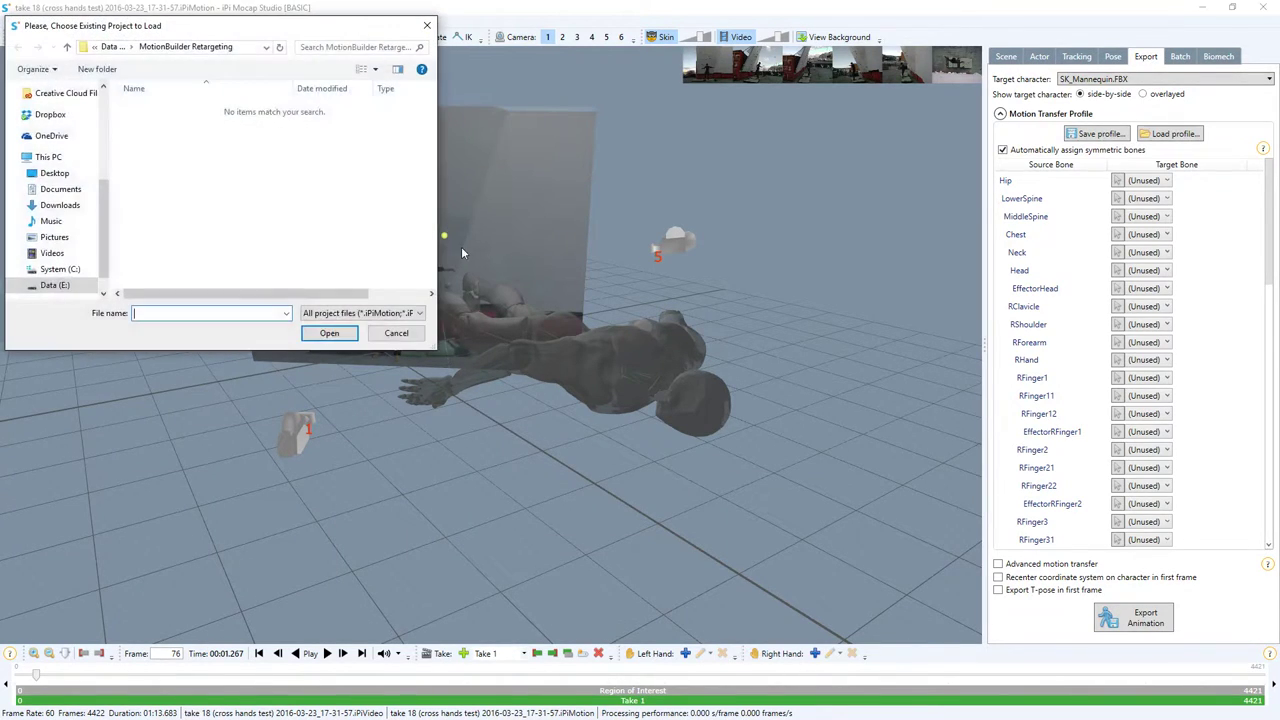
left_click(396, 333)
- Set SK_Mannequin_IPISoft.FBX as the target character and view the scene through camera 1
left_click(11, 21)
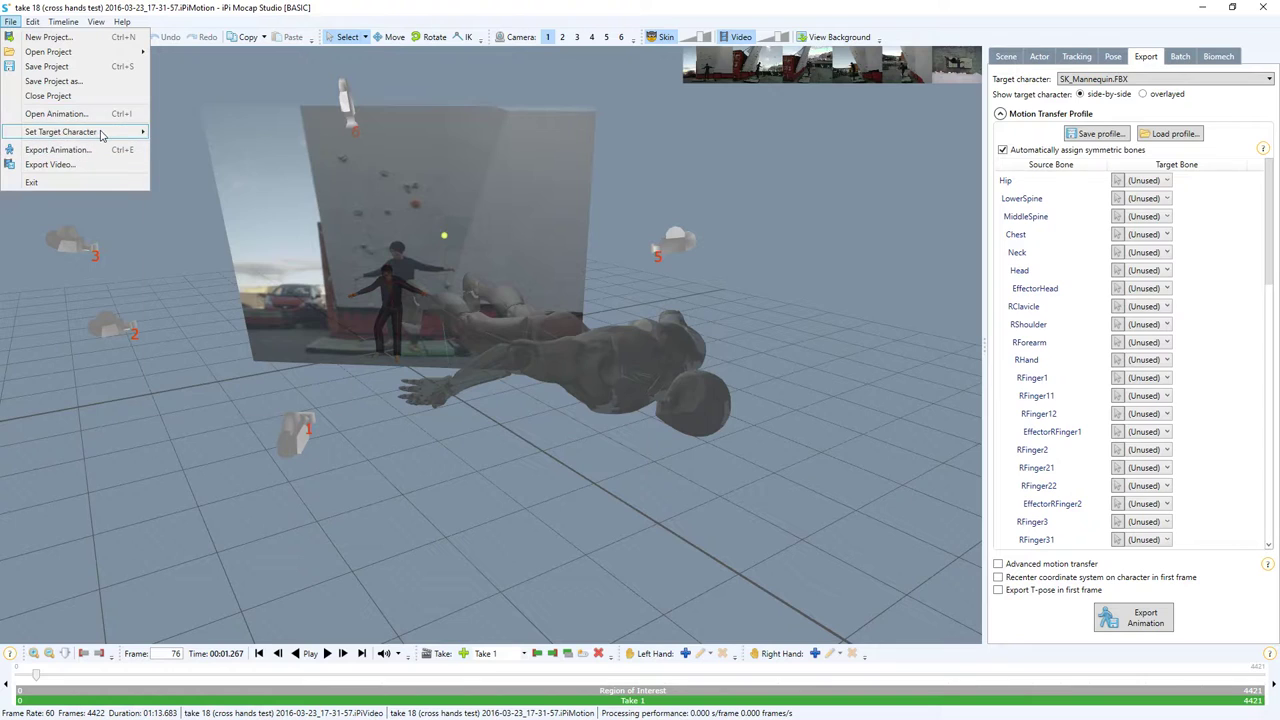
mouse_move(95, 131)
left_click(203, 400)
double_click(170, 122)
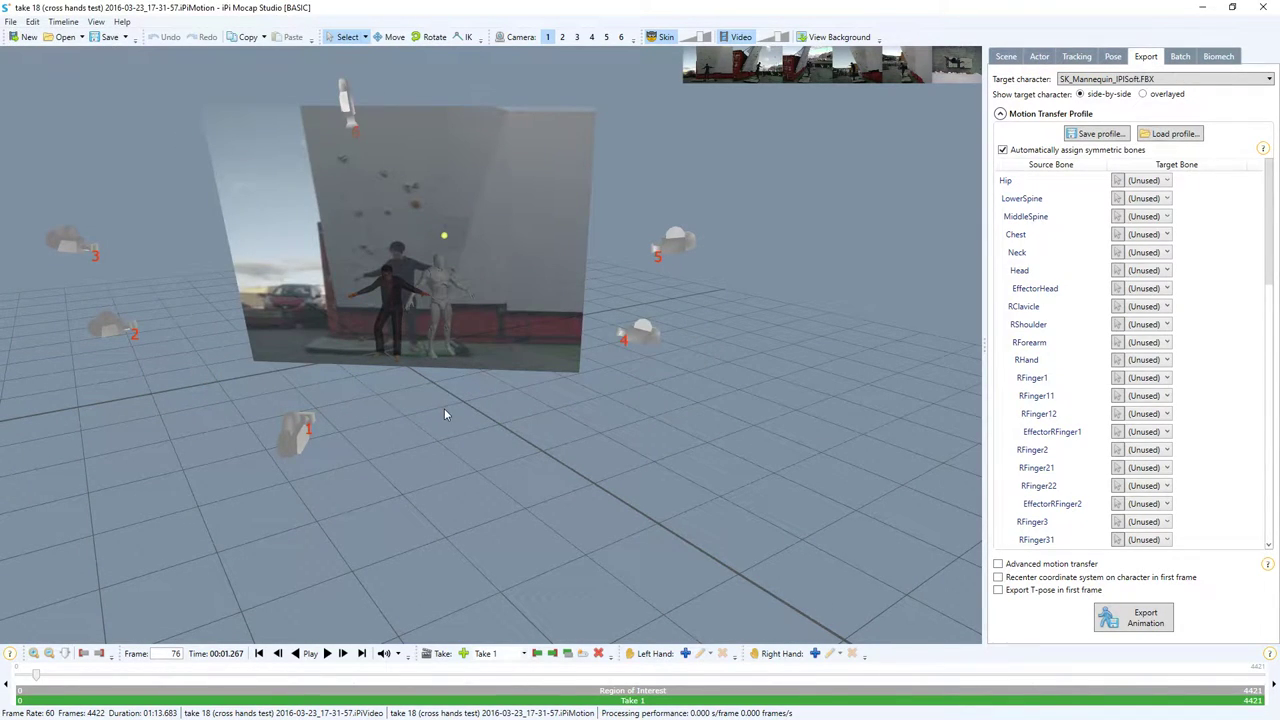
right_click_drag(357, 269, 379, 107)
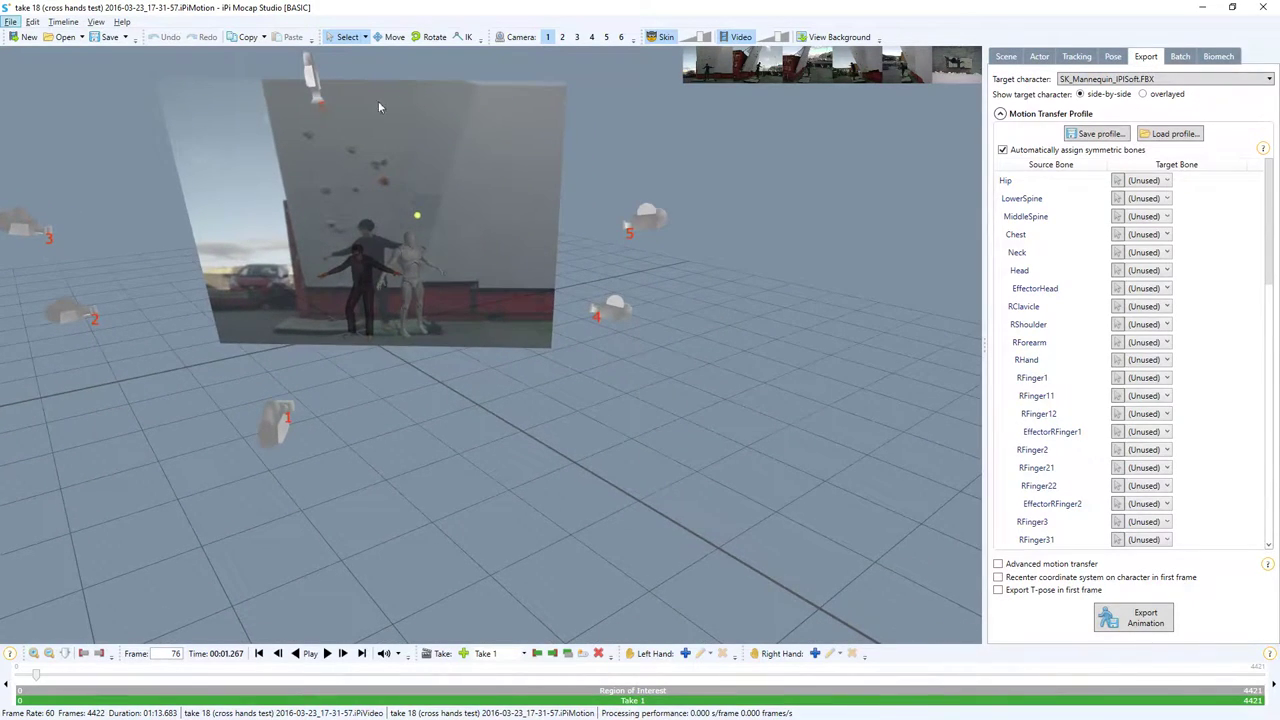
left_click(547, 37)
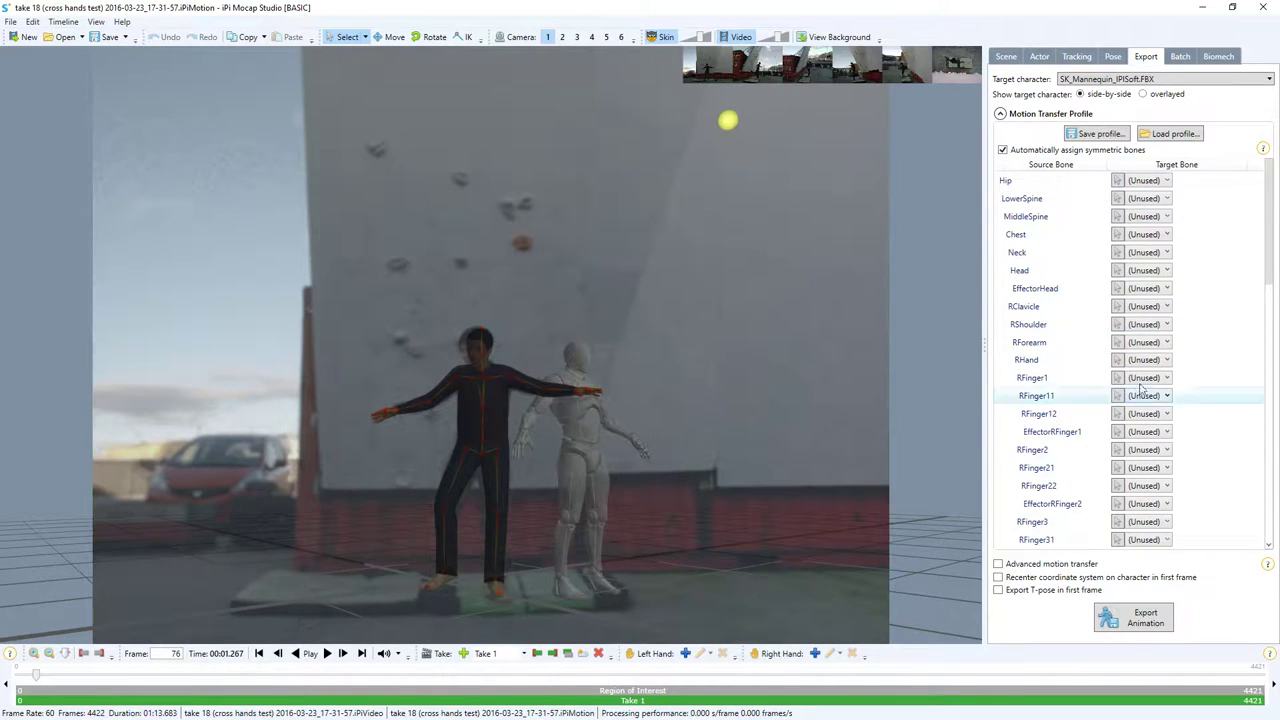
- Load the mannequin's motion transfer profile from the UE_Mannequin folder under GameDev\Characters
left_click(1172, 133)
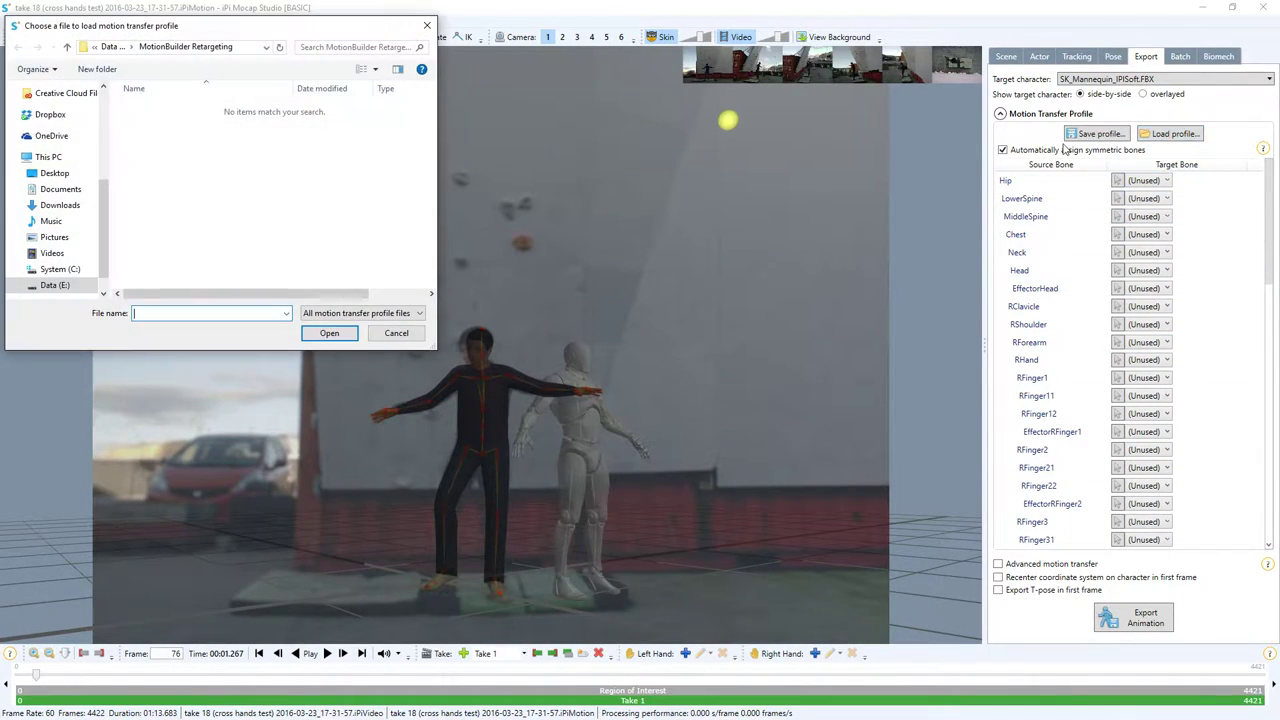
scroll(50, 135, "up", 4)
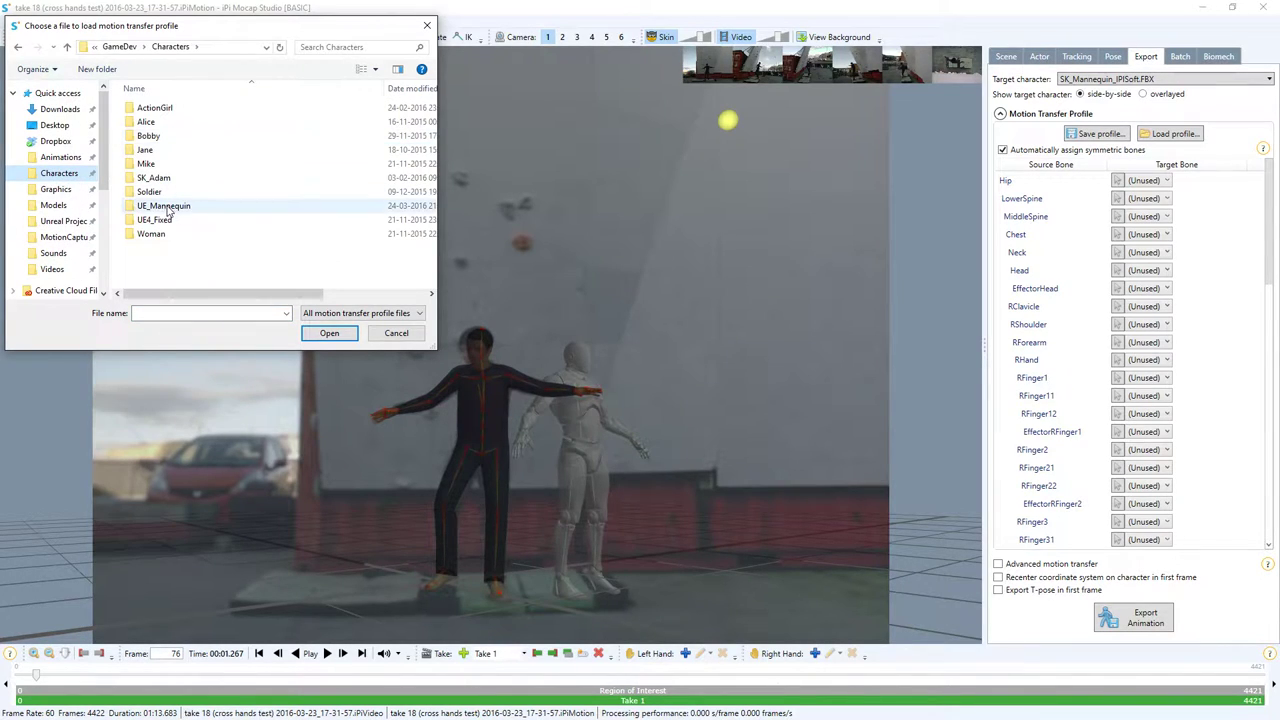
double_click(166, 206)
double_click(200, 108)
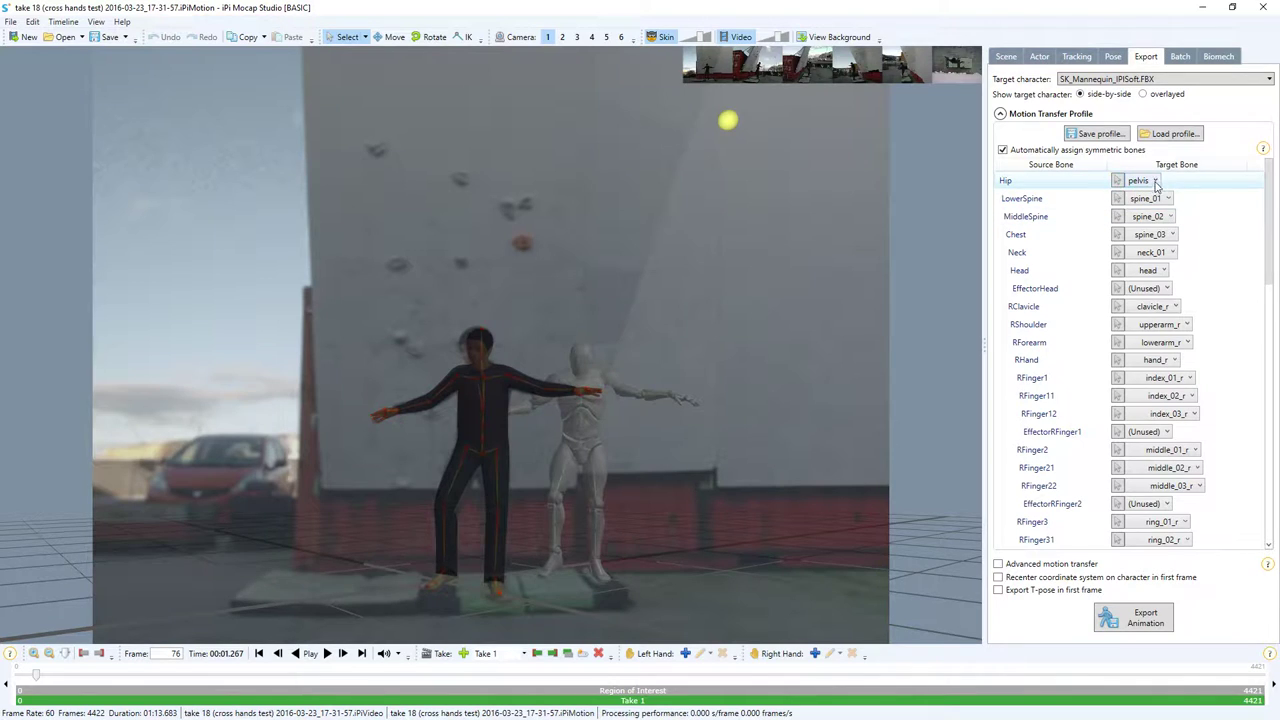
- Play back the take, compare the retargeted mannequin with the tracked actor from several angles, and return to the camera 1 view
left_click(310, 653)
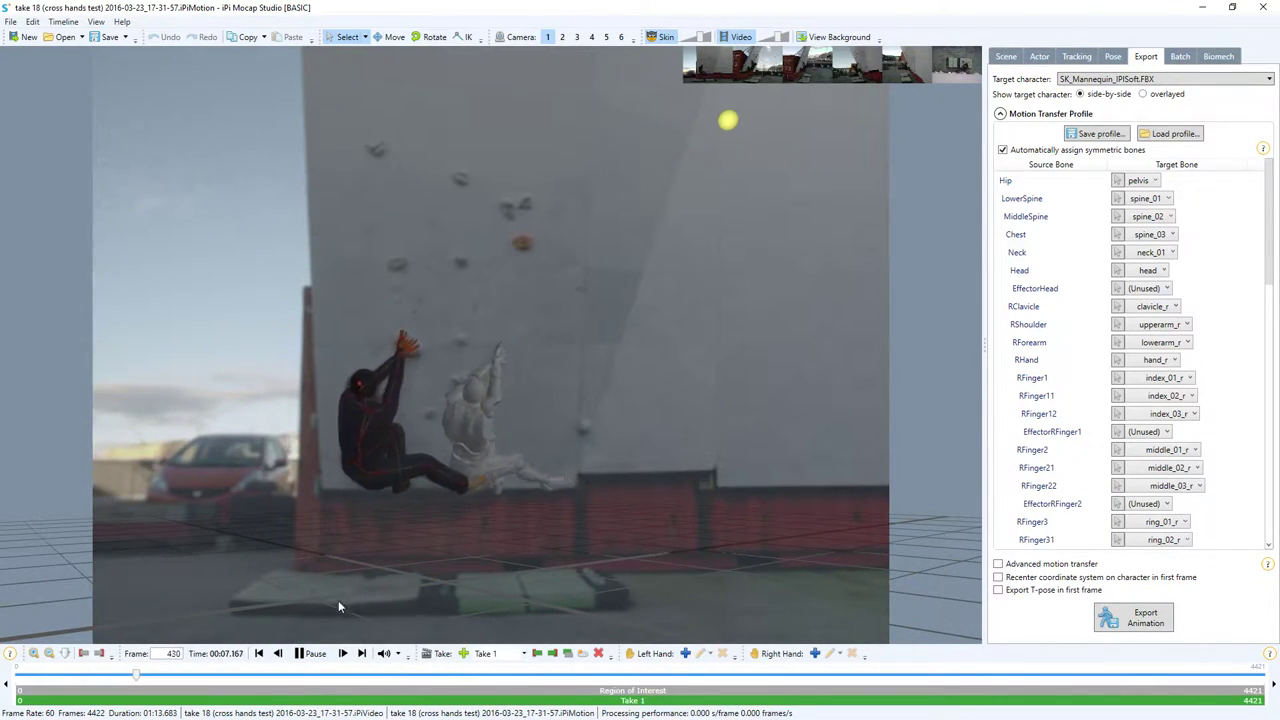
left_click(313, 654)
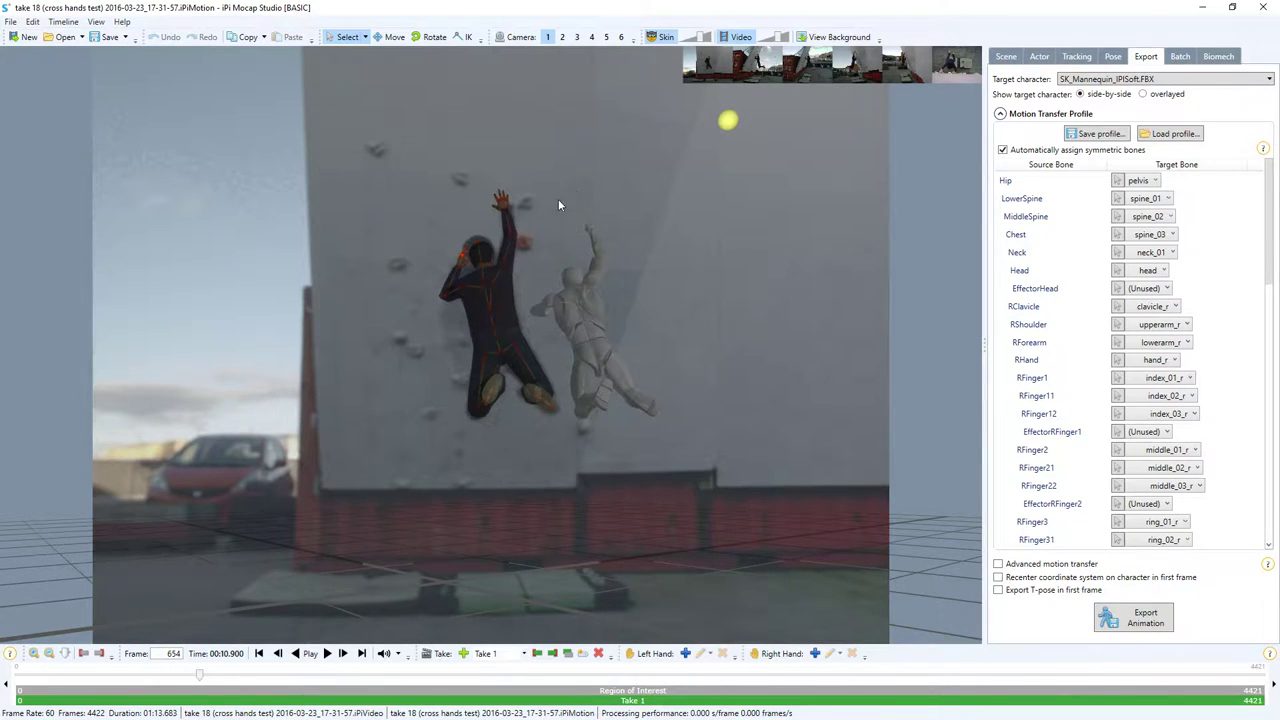
scroll(586, 190, "up", 4)
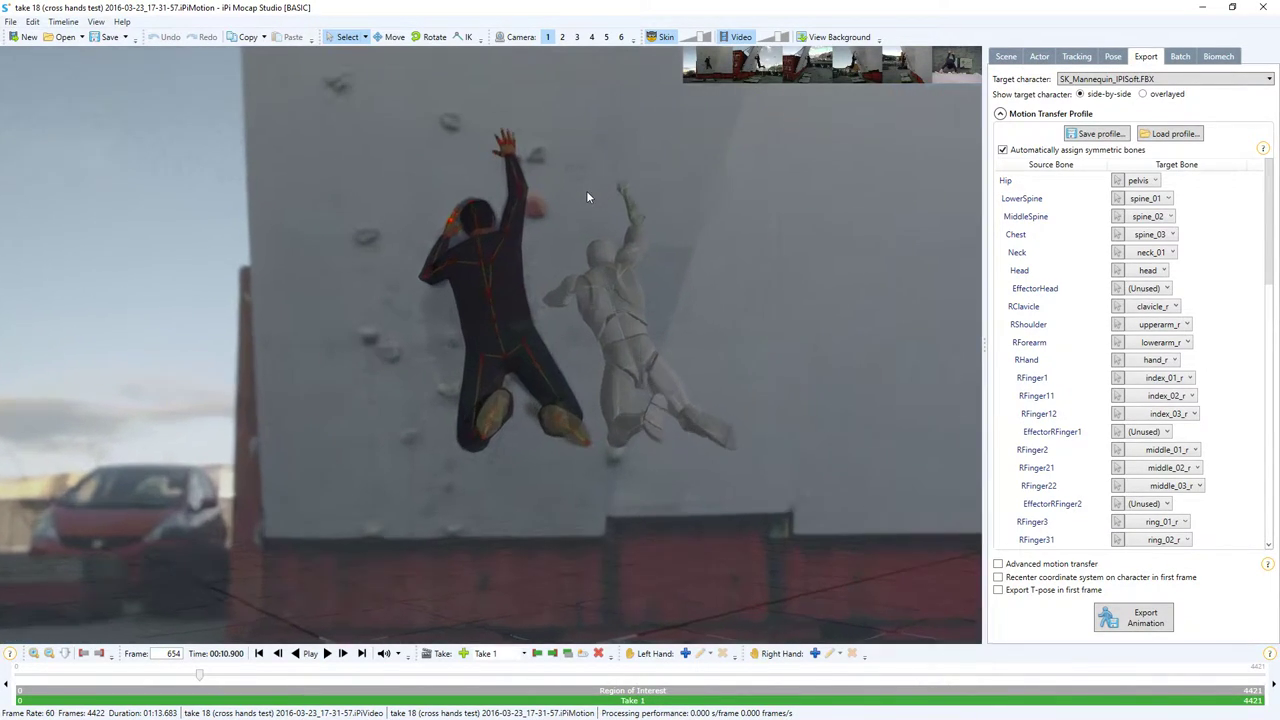
right_click_drag(647, 283, 509, 447)
key("alt")
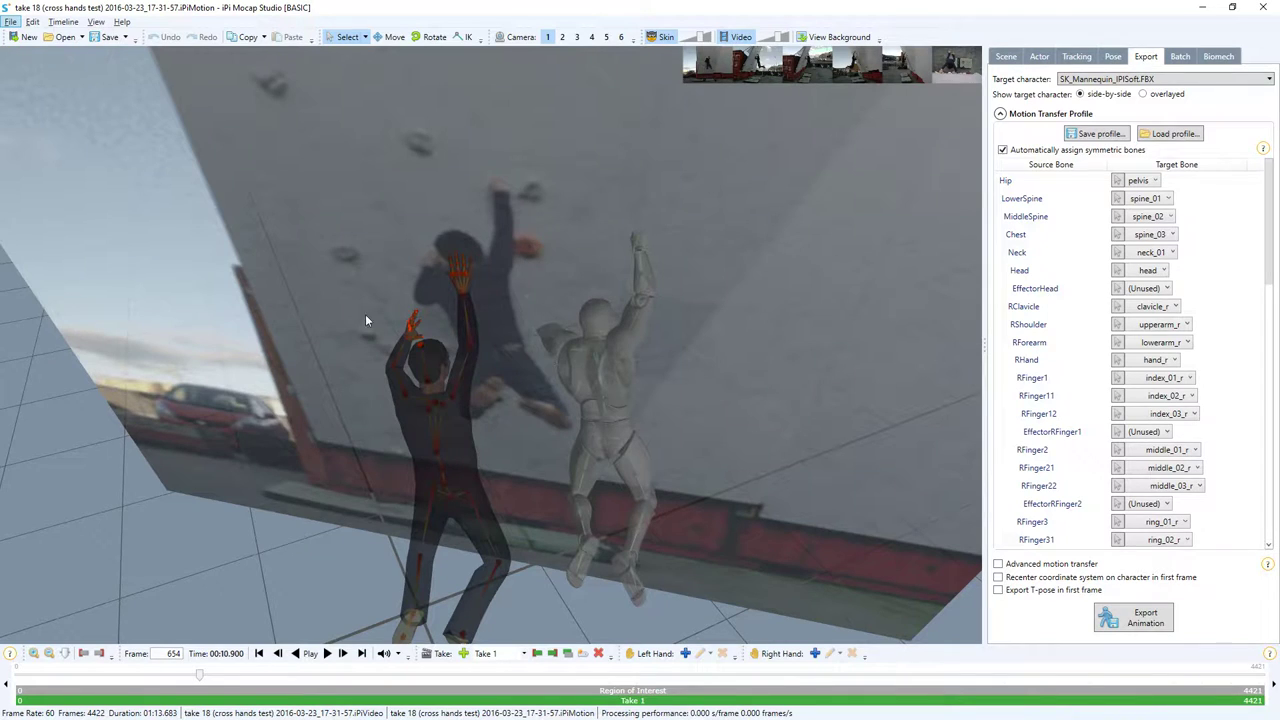
right_click_drag(426, 300, 492, 333)
right_click_drag(552, 428, 566, 270)
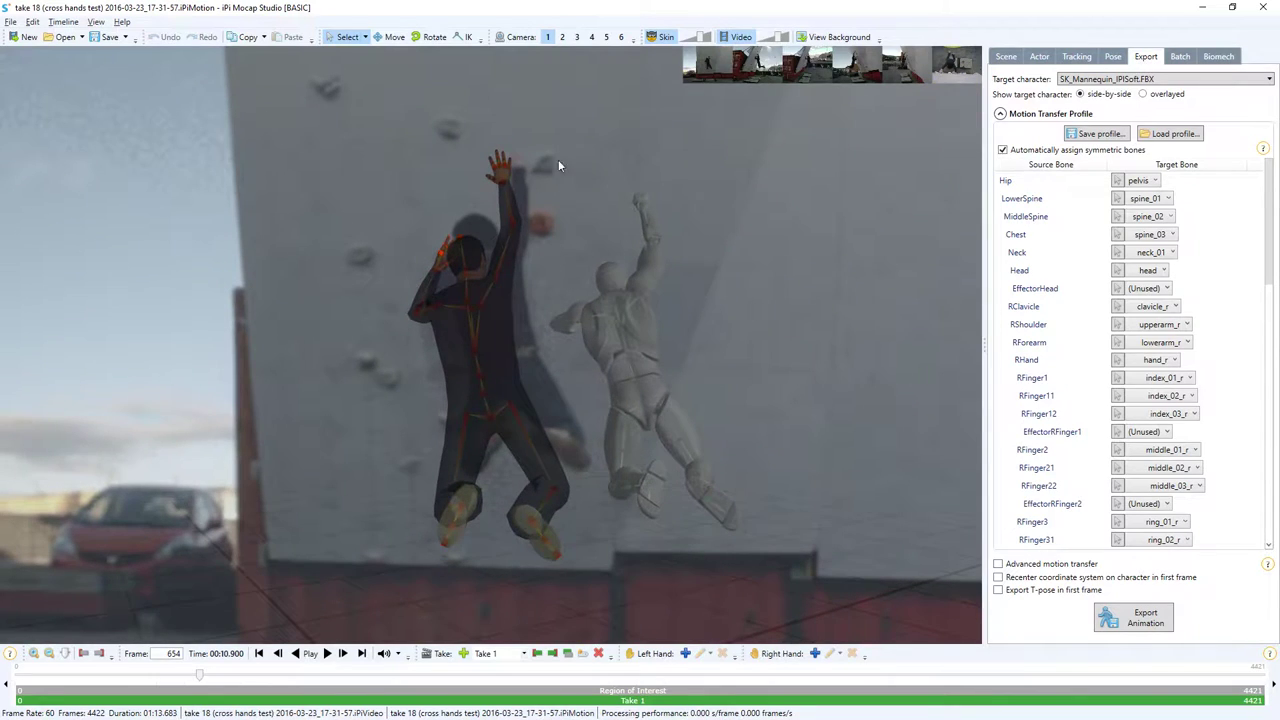
left_click(547, 37)
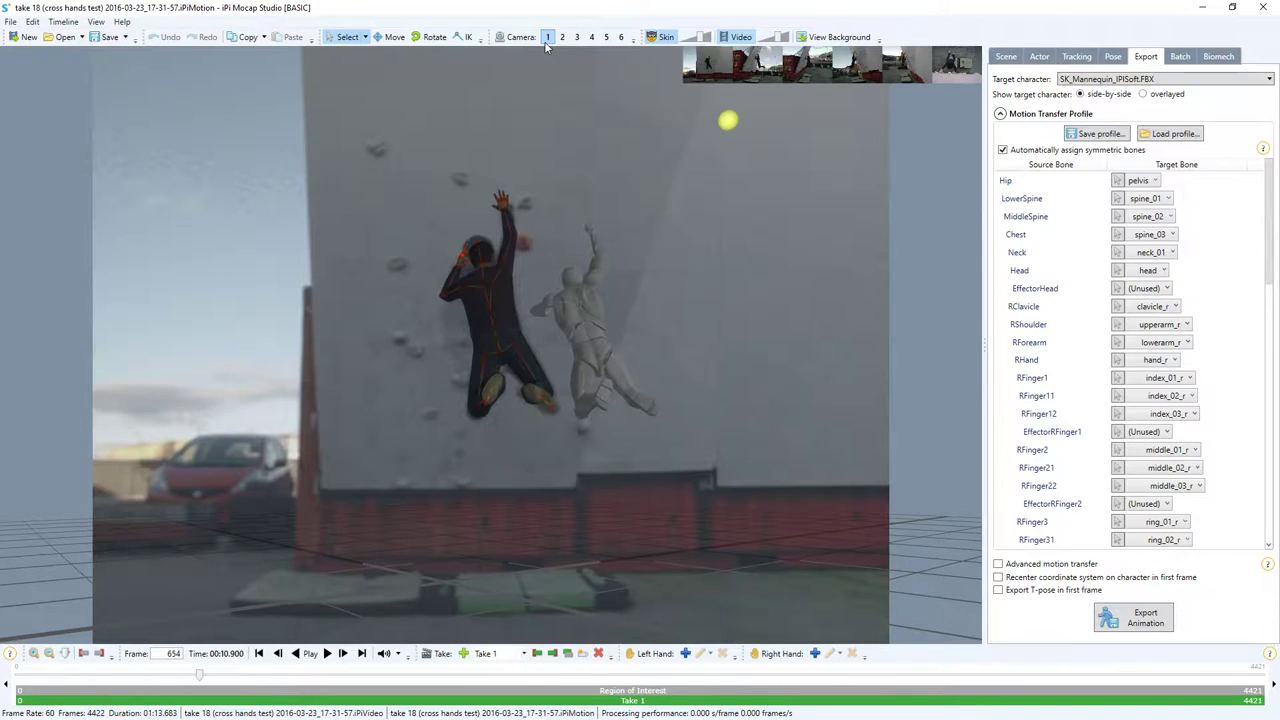
left_click(1202, 12)
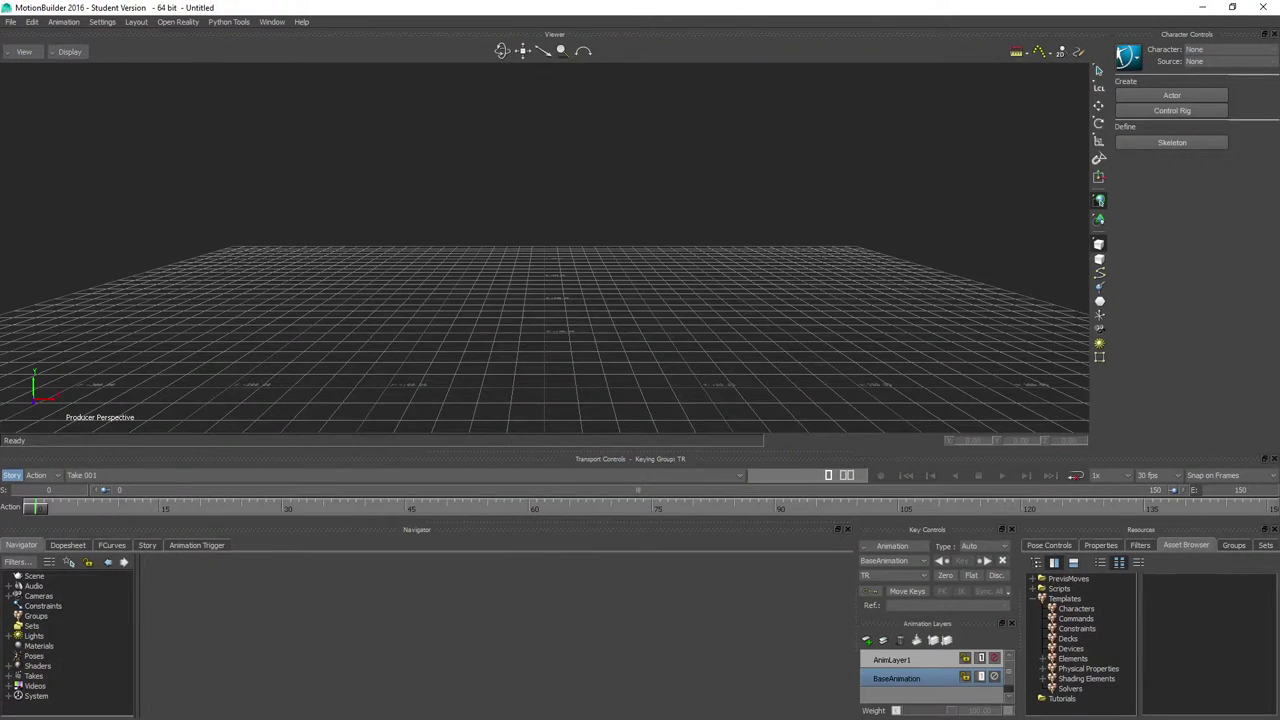
left_click(10, 22)
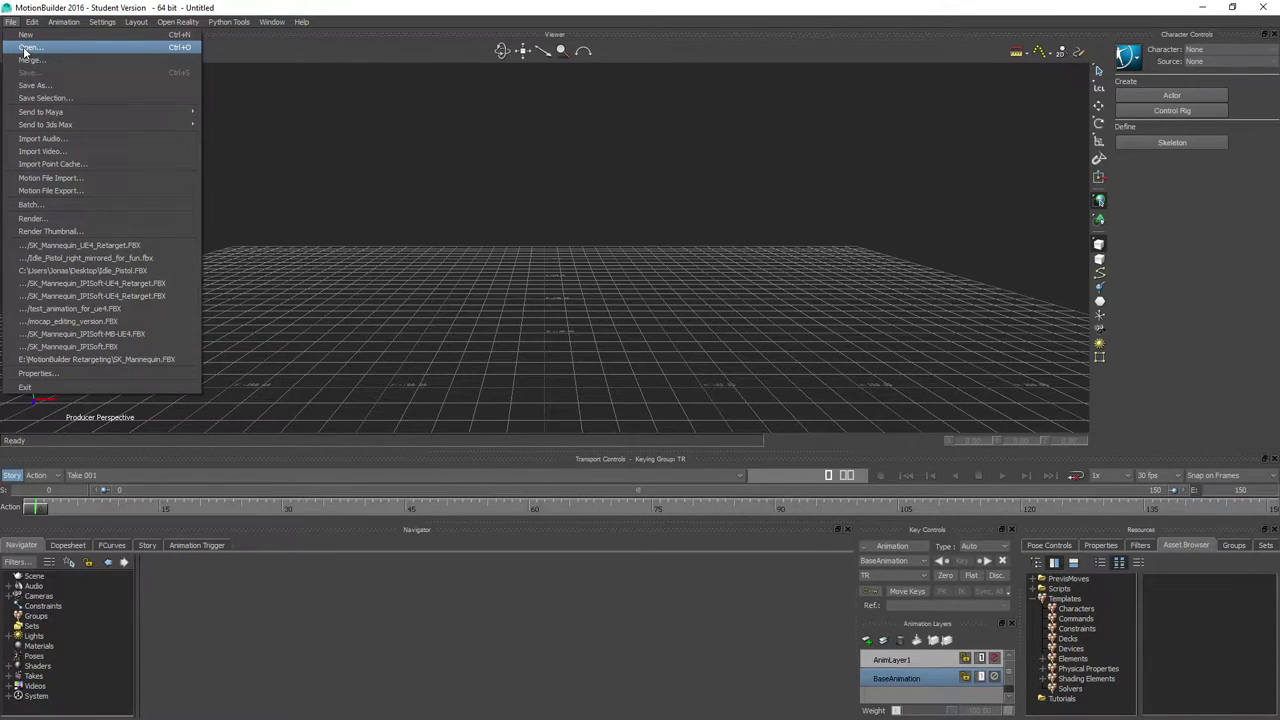
left_click(28, 47)
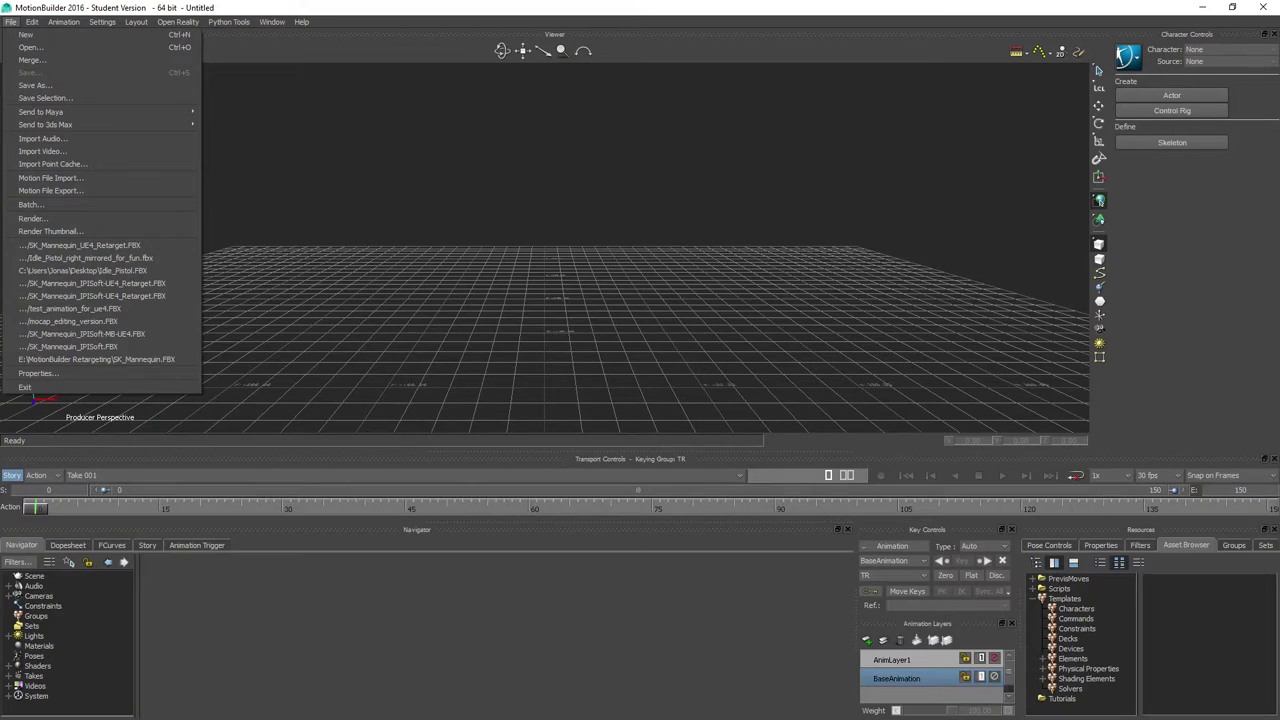
key("Escape")
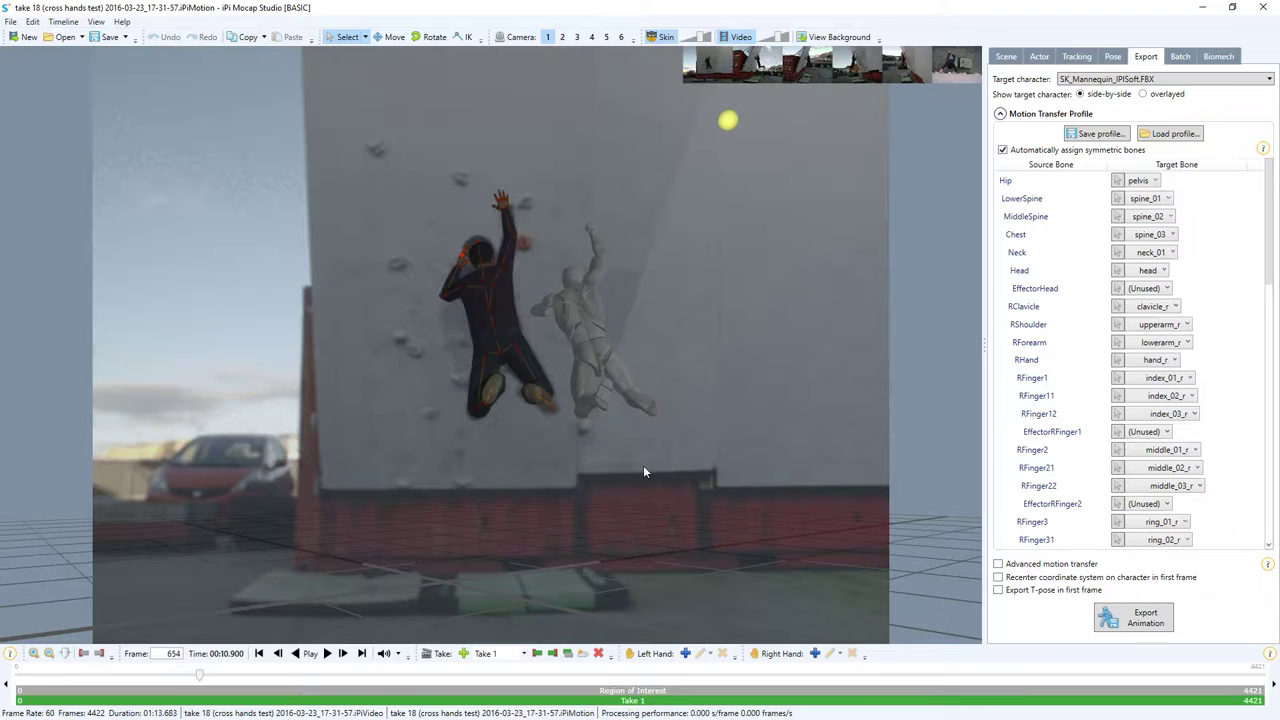
left_click(394, 40)
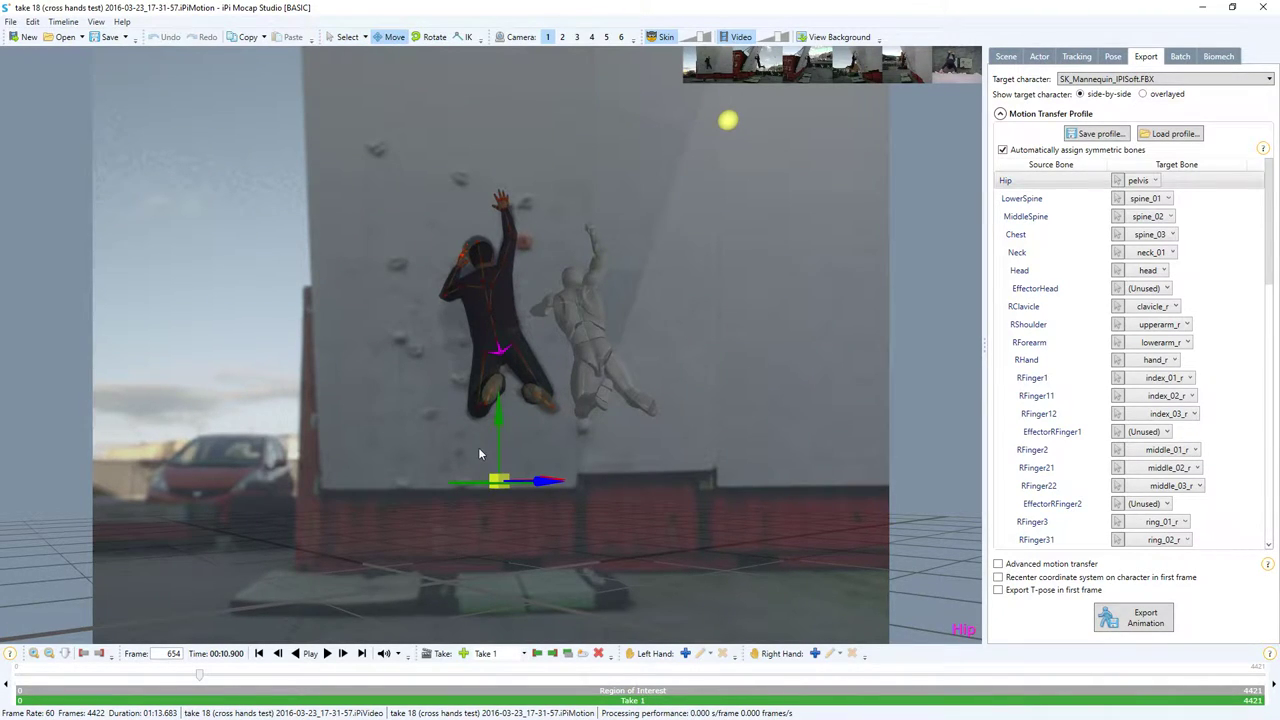
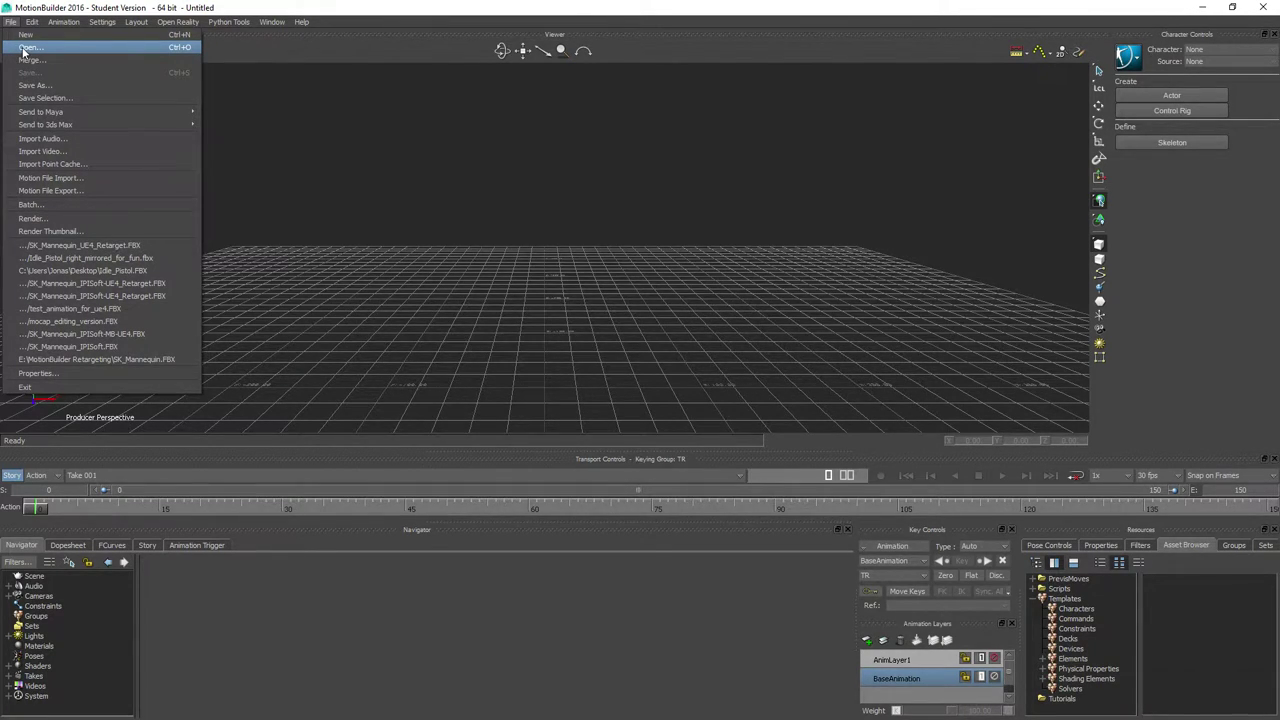
- In MotionBuilder, open SK_Mannequin.FBX from E:\MotionBuilder Retargeting with the default open options and select the mannequin mesh
left_click(26, 49)
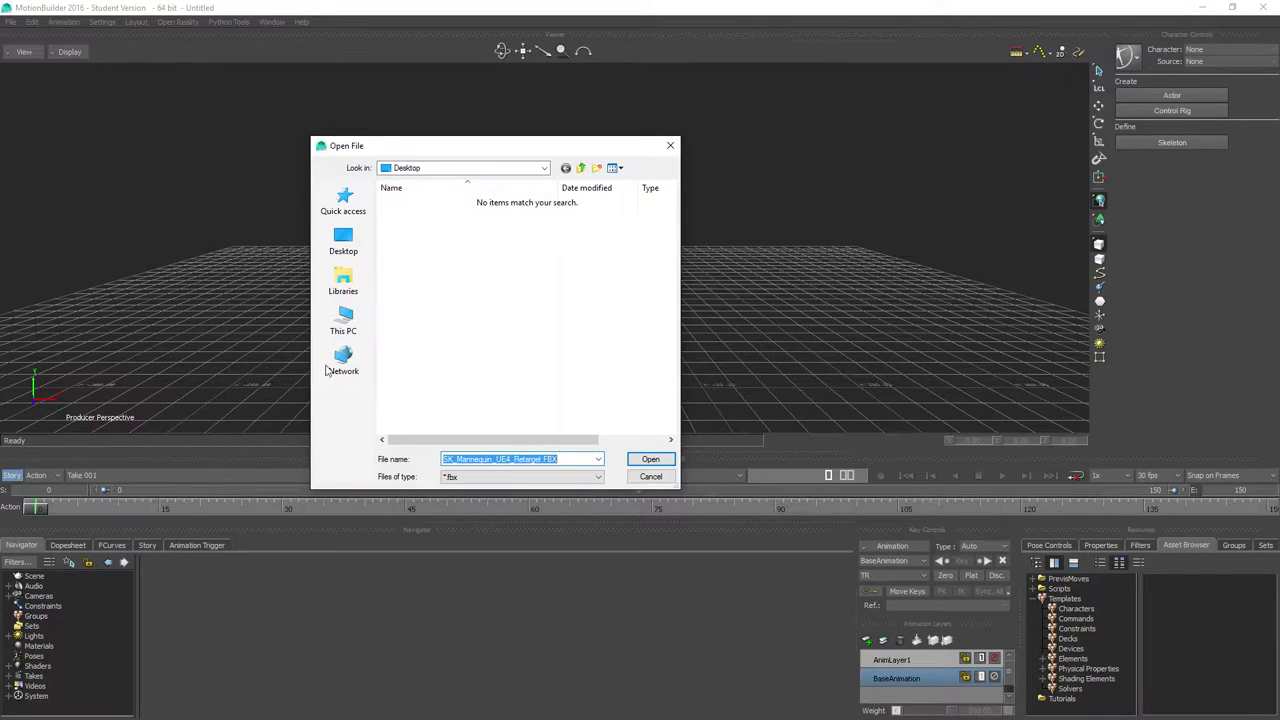
left_click(343, 320)
scroll(500, 385, "down", 2)
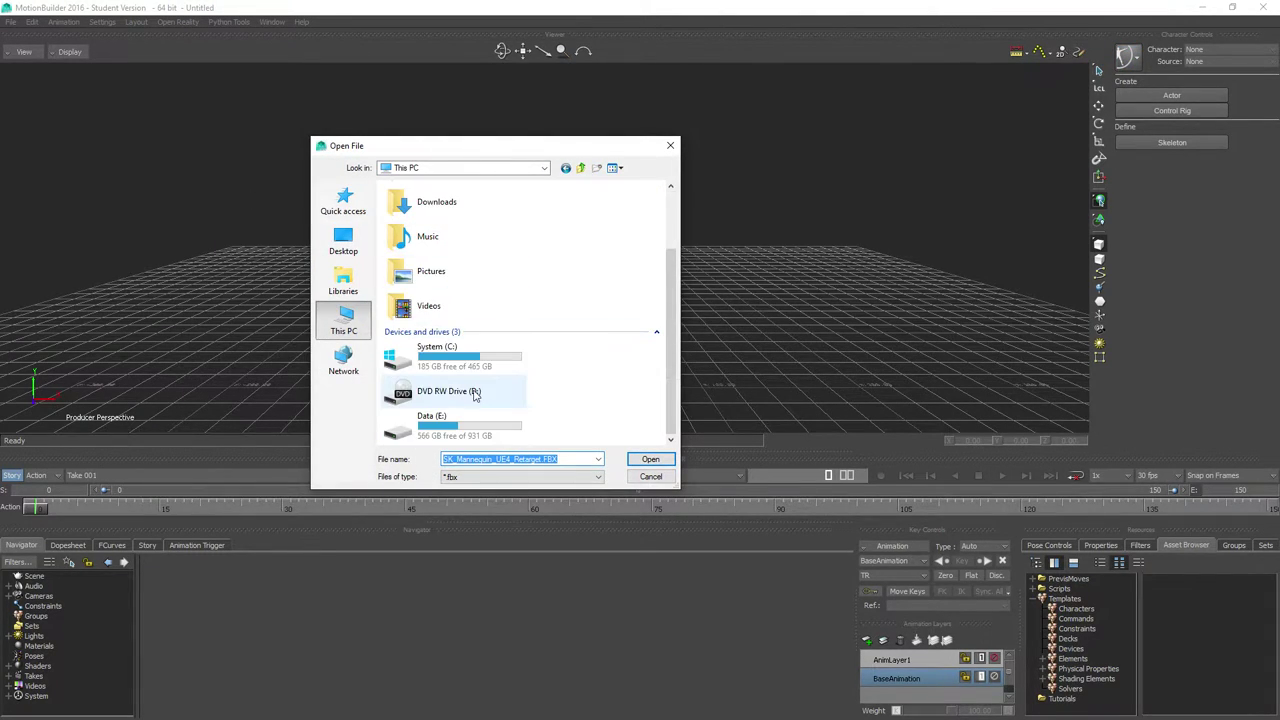
double_click(445, 425)
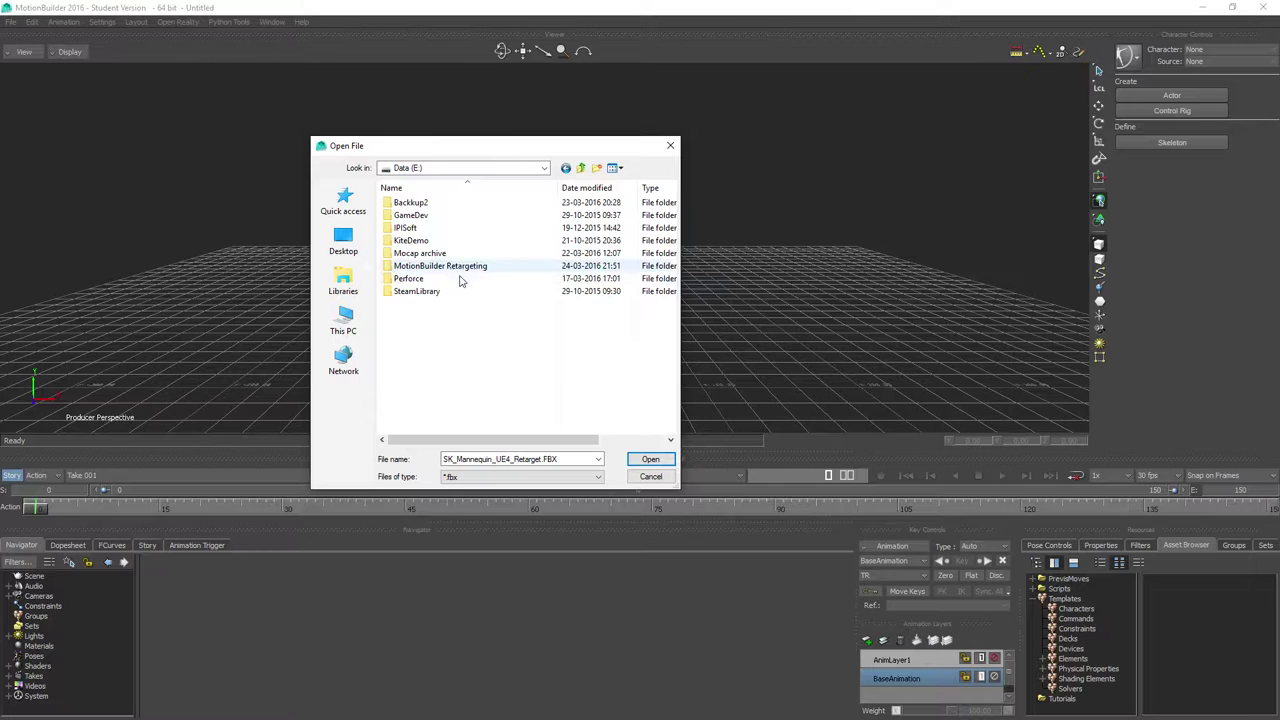
double_click(436, 265)
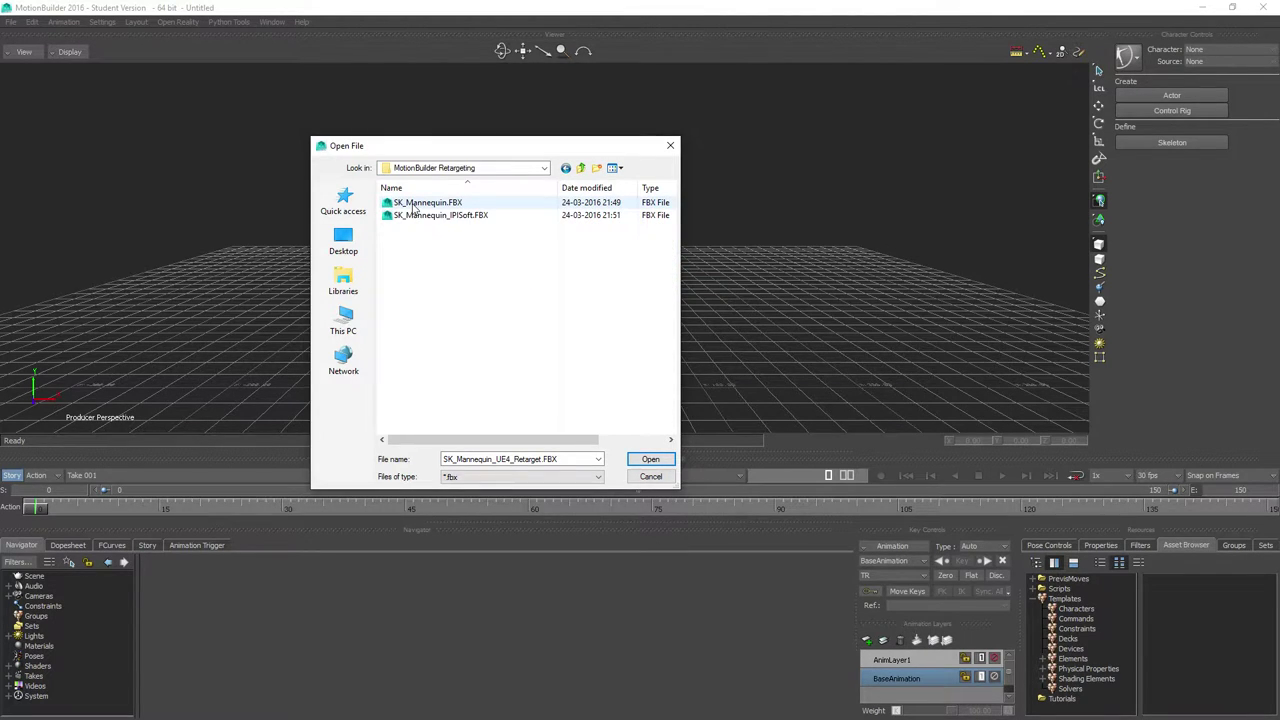
double_click(411, 204)
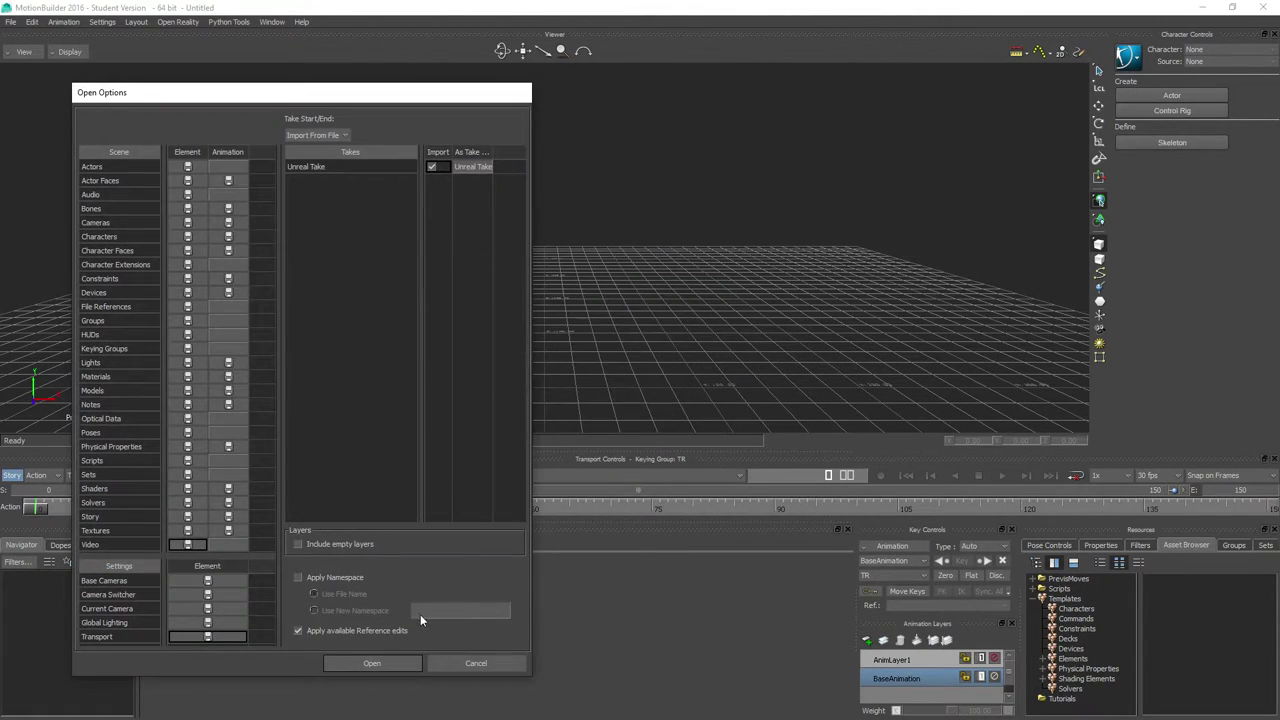
left_click(372, 663)
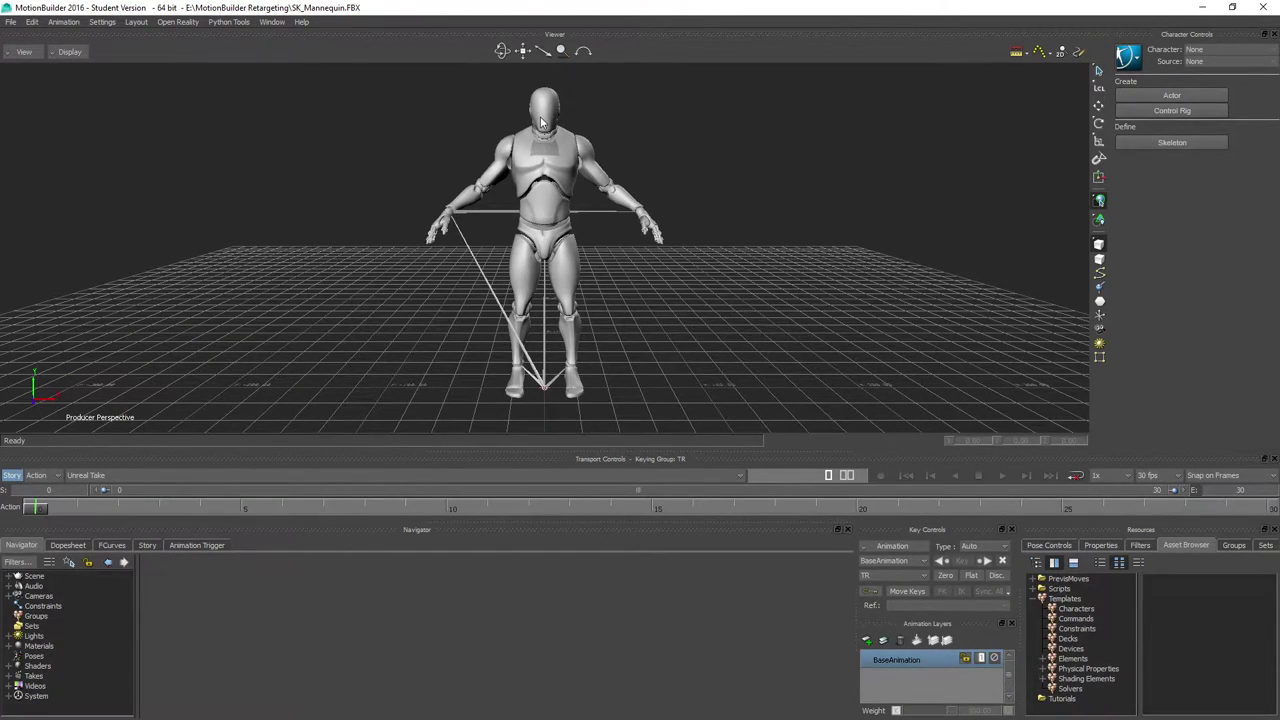
left_click(549, 146)
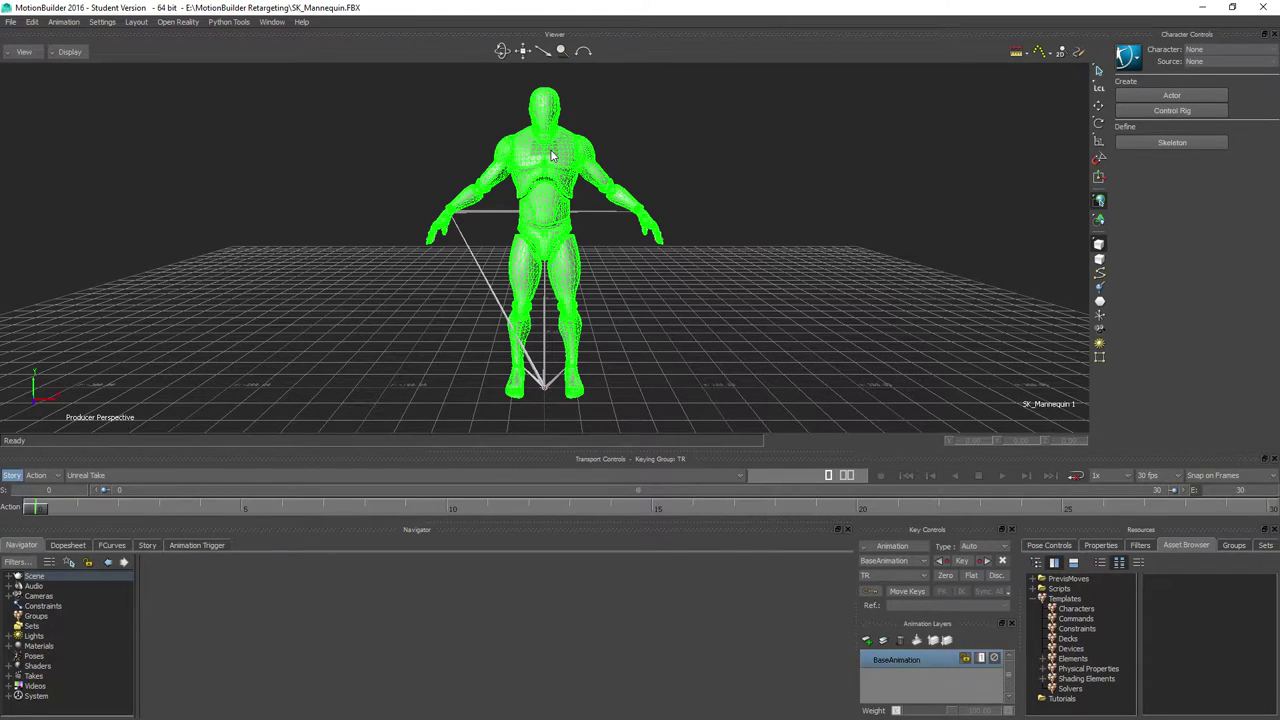
- Start a new empty scene, discarding the opened mannequin scene
left_click(11, 22)
left_click(33, 40)
left_click(645, 405)
- Open SK_Mannequin.FBX from the MotionBuilder Retargeting folder with the new namespace UE4 applied
left_click(11, 22)
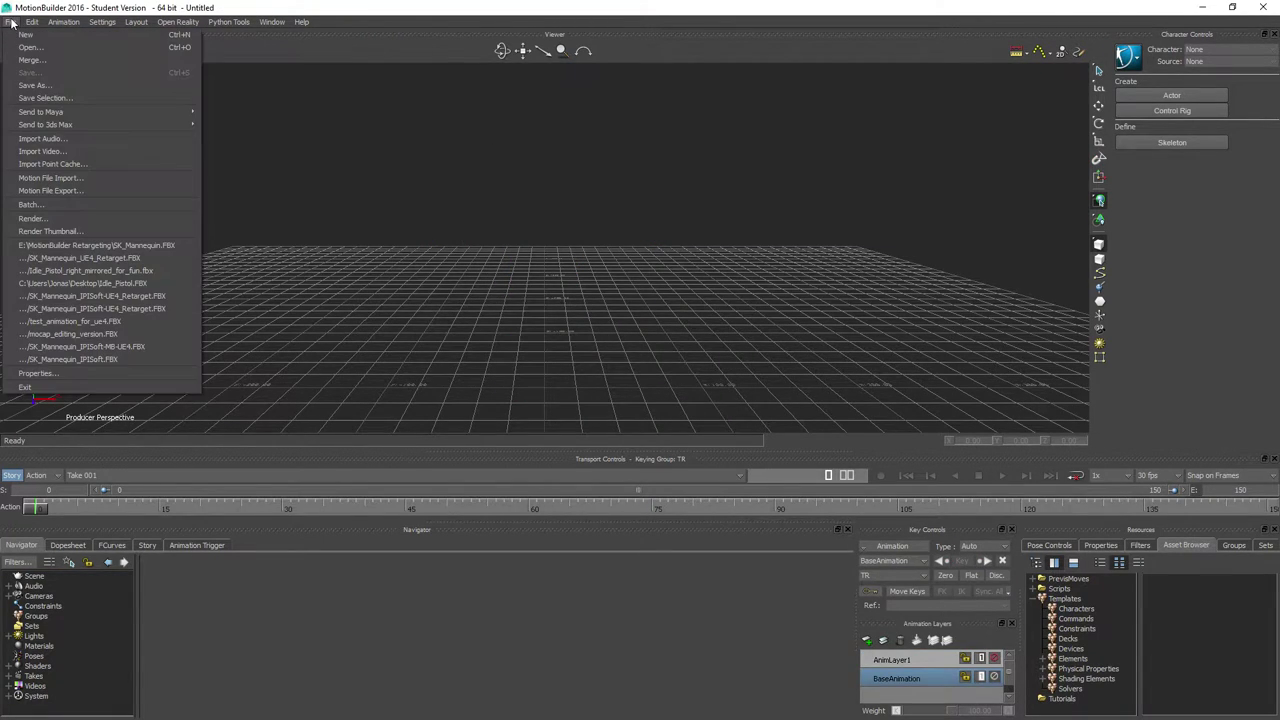
left_click(33, 52)
double_click(427, 203)
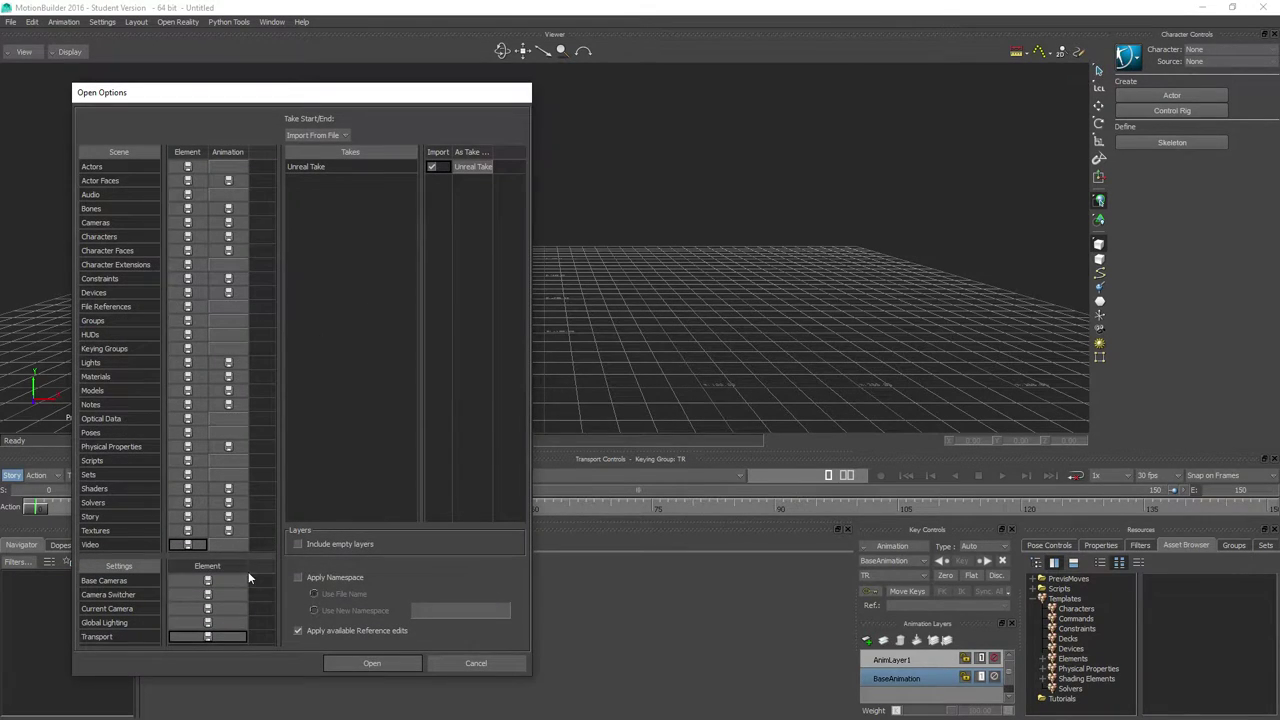
left_click(297, 577)
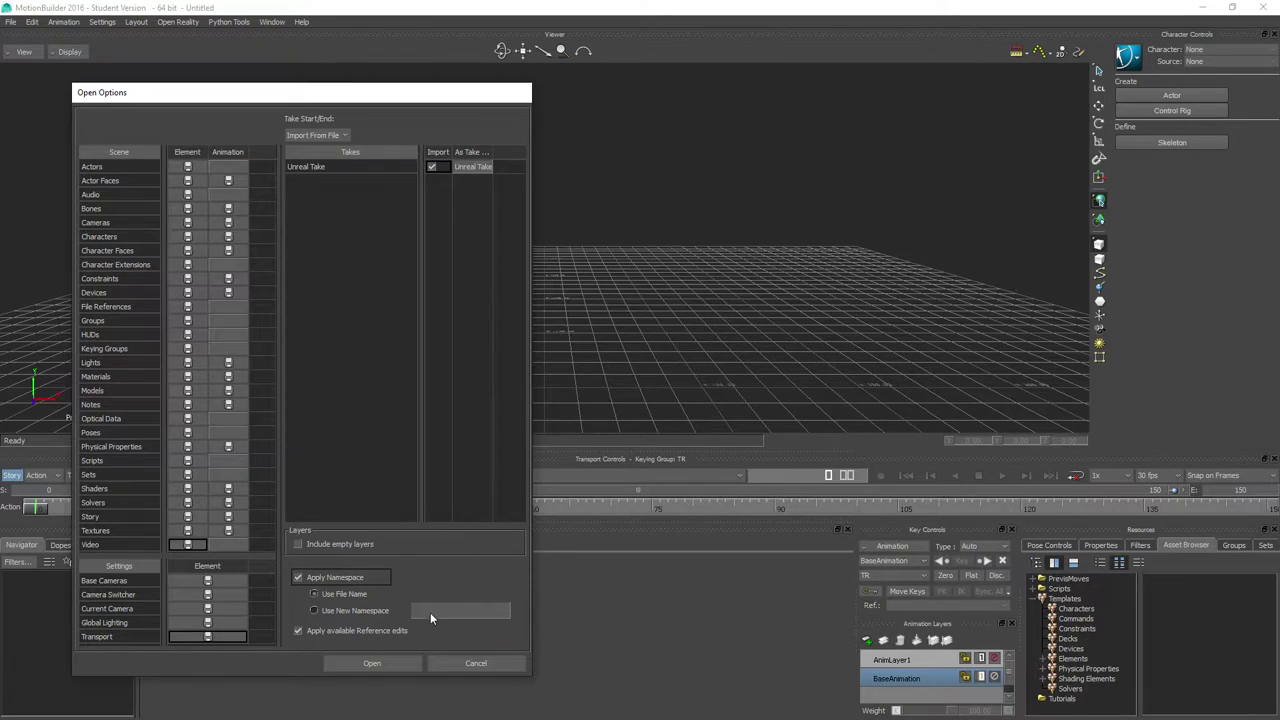
left_click(380, 610)
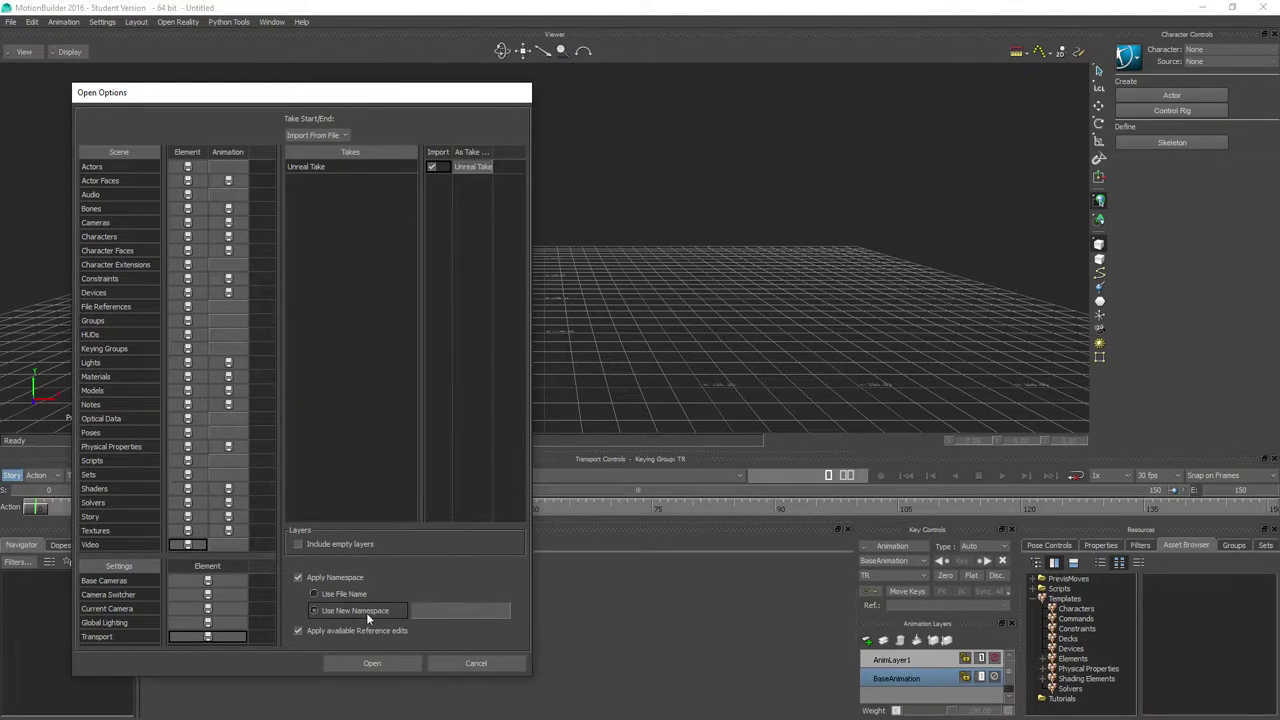
left_click(437, 611)
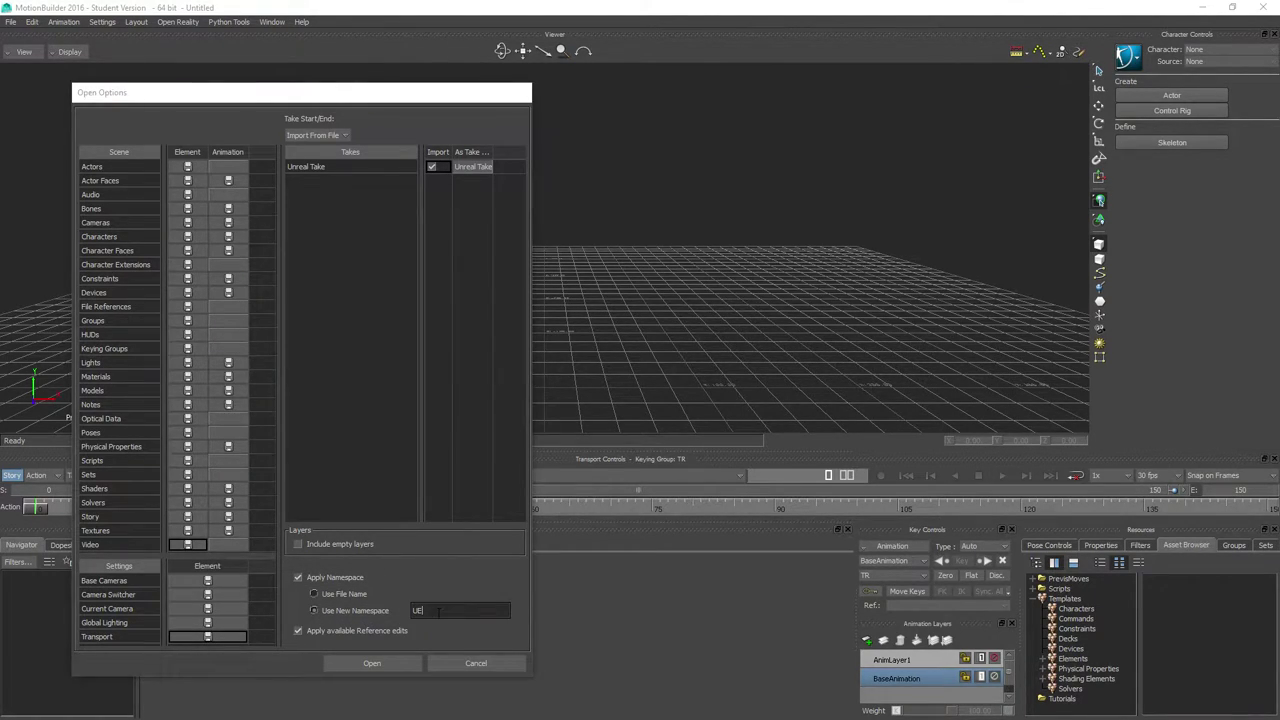
type("UE4")
left_click(368, 664)
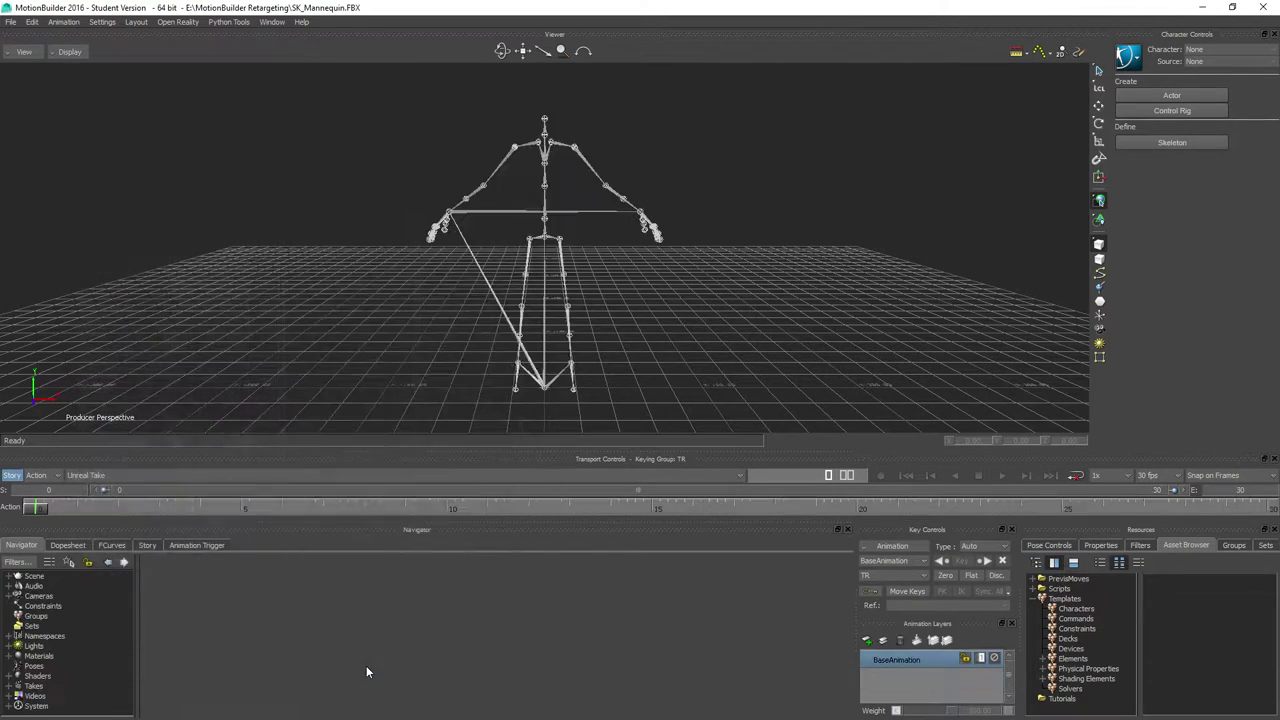
- Set the emissive red and green values of the M_UE4Man_Body material on SK_Mannequin 1 to 0.20 each
left_click(8, 576)
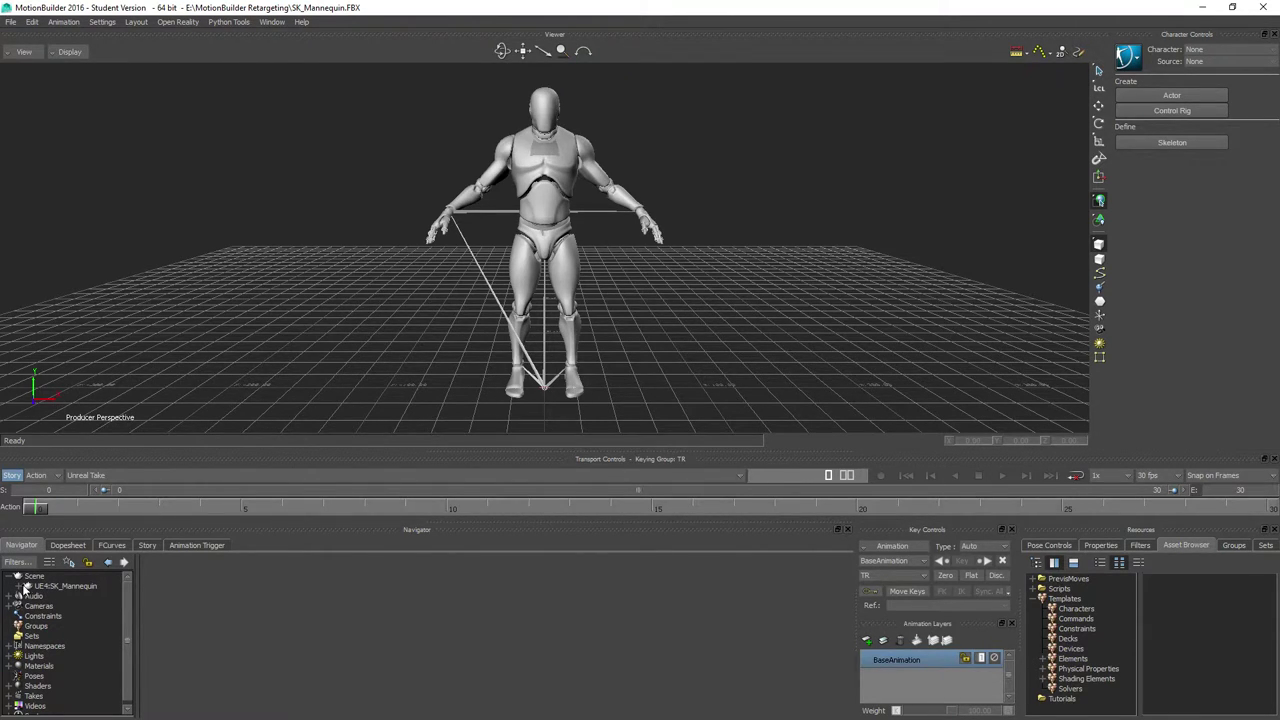
left_click(28, 587)
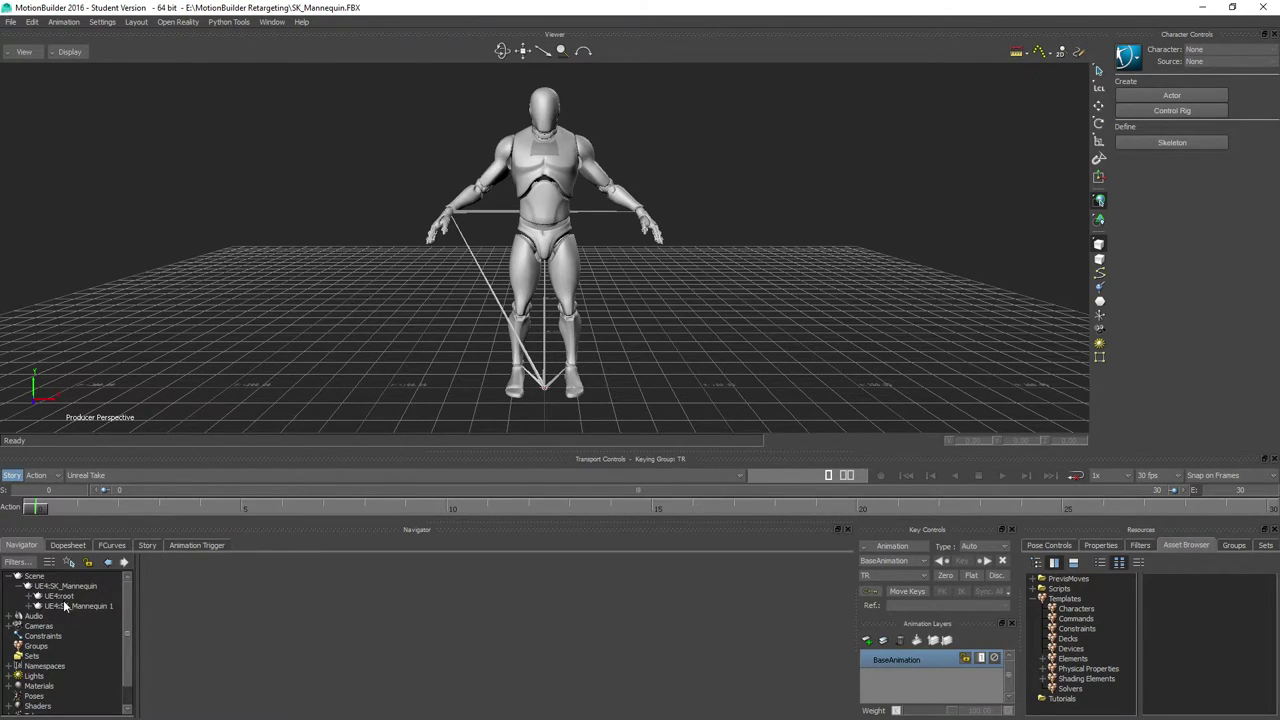
left_click(30, 607)
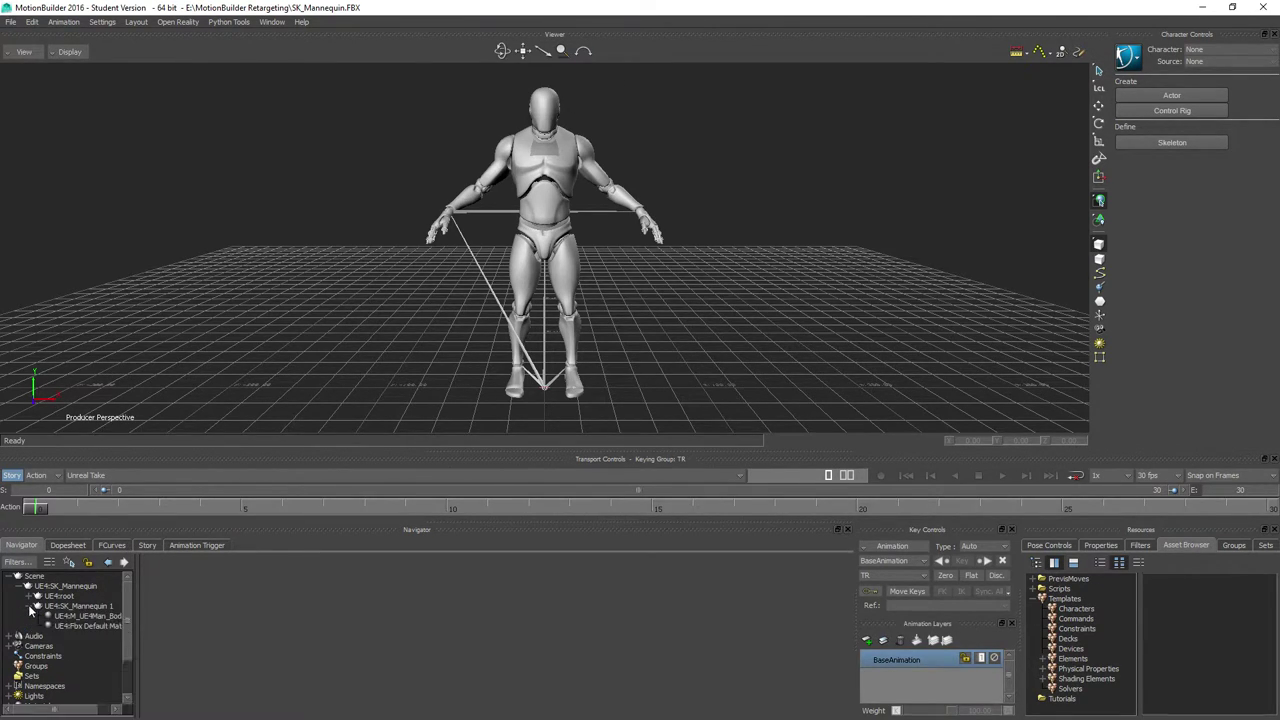
left_click(100, 616)
double_click(345, 586)
key("Return")
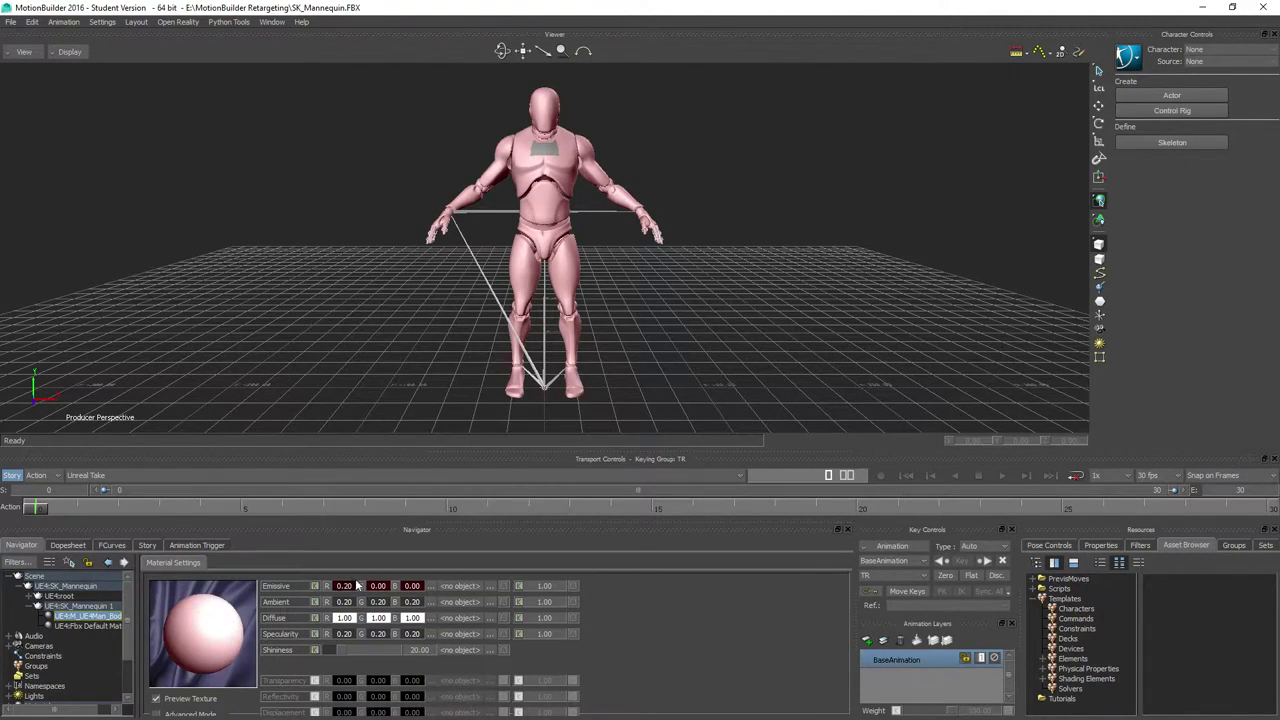
double_click(380, 587)
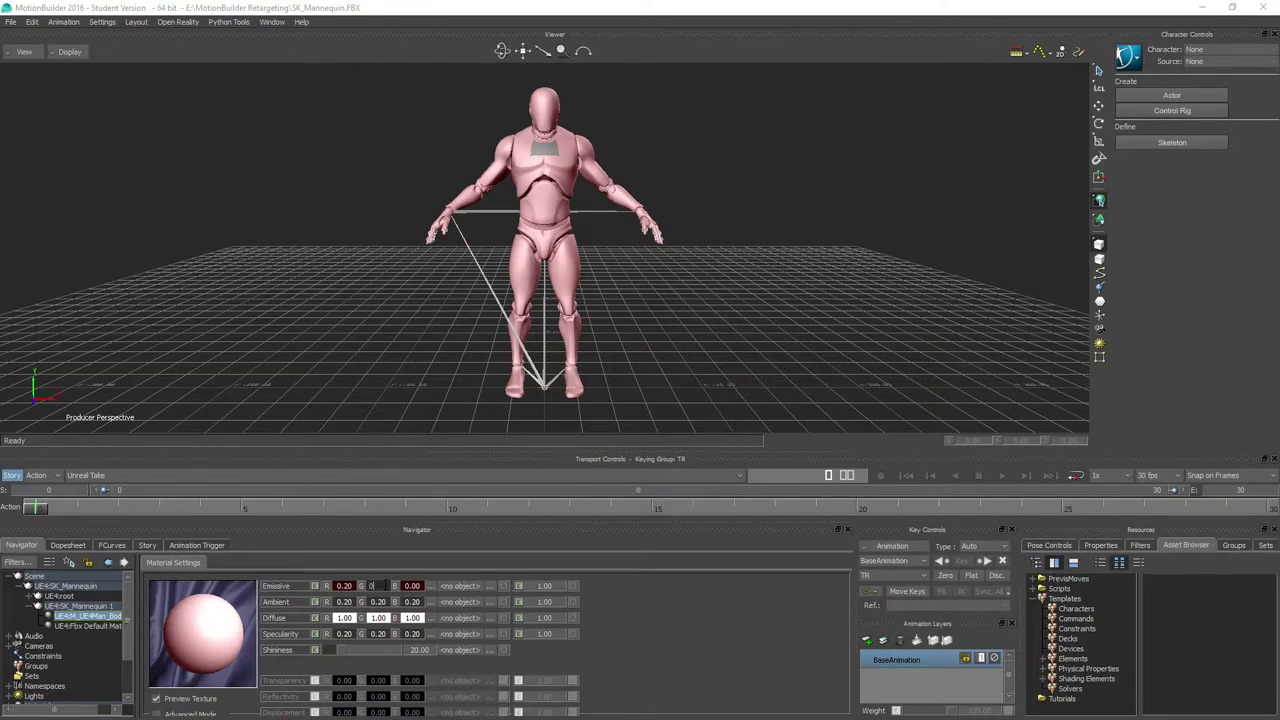
type(".2")
key("Return")
- Set the emissive red and green values of the mannequin's Fbx Default Material 1 to 0.2 each
left_click_drag(140, 621, 176, 621)
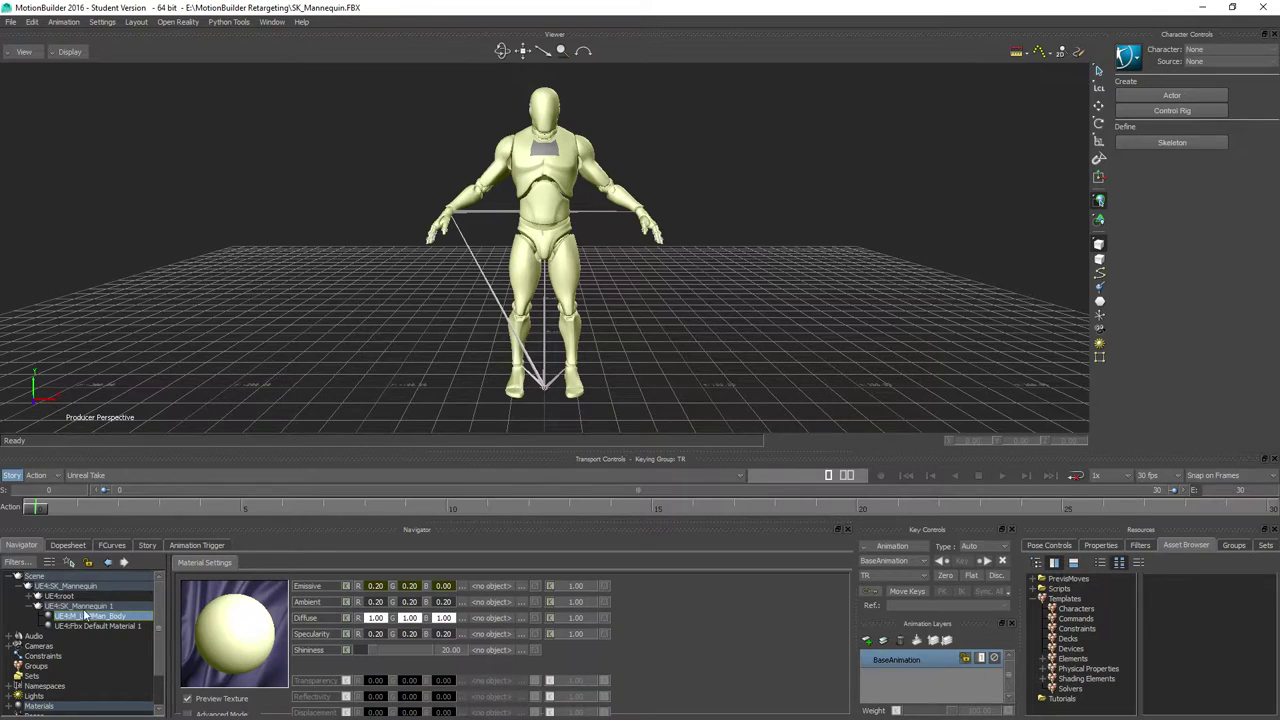
left_click(99, 625)
double_click(375, 586)
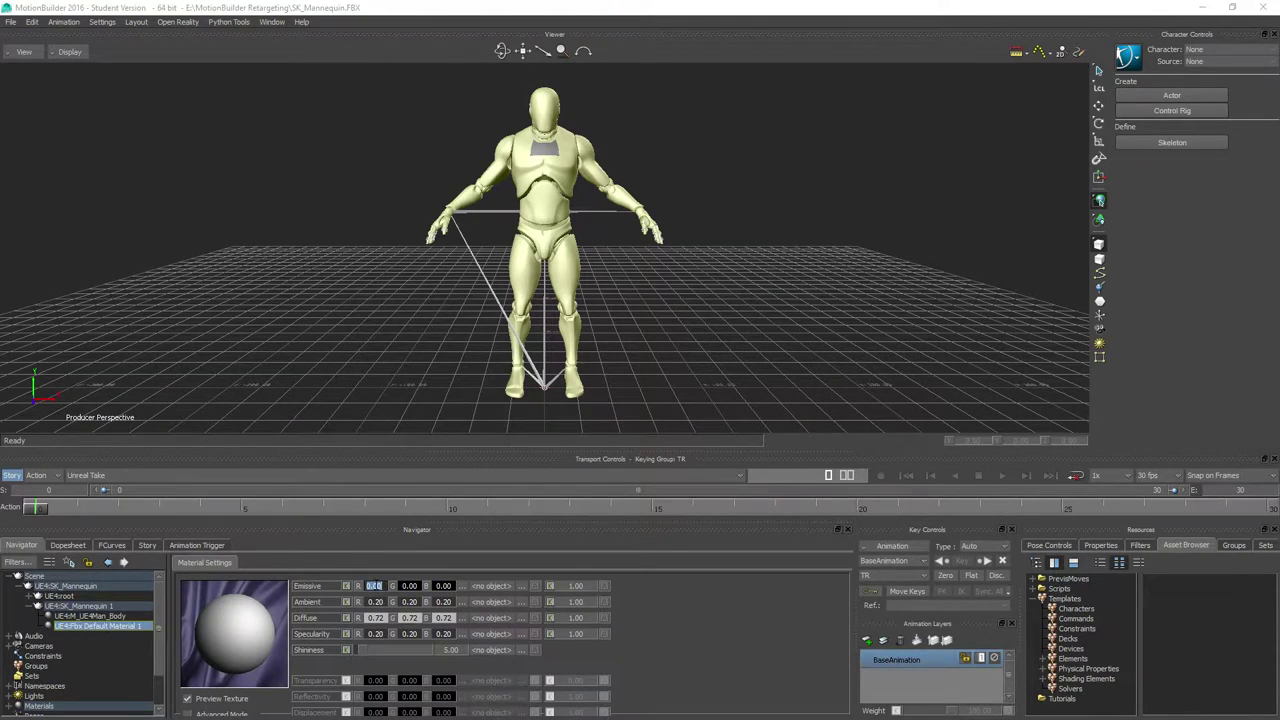
type("0.2")
key("Return")
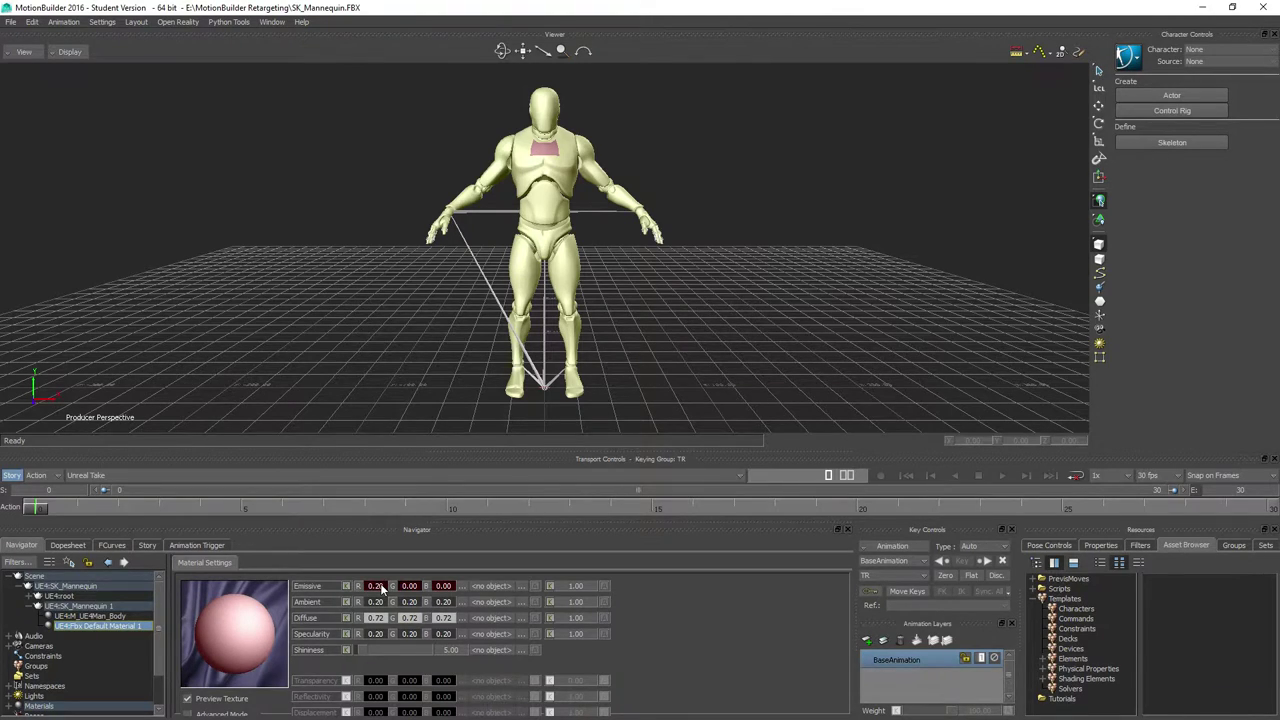
double_click(410, 586)
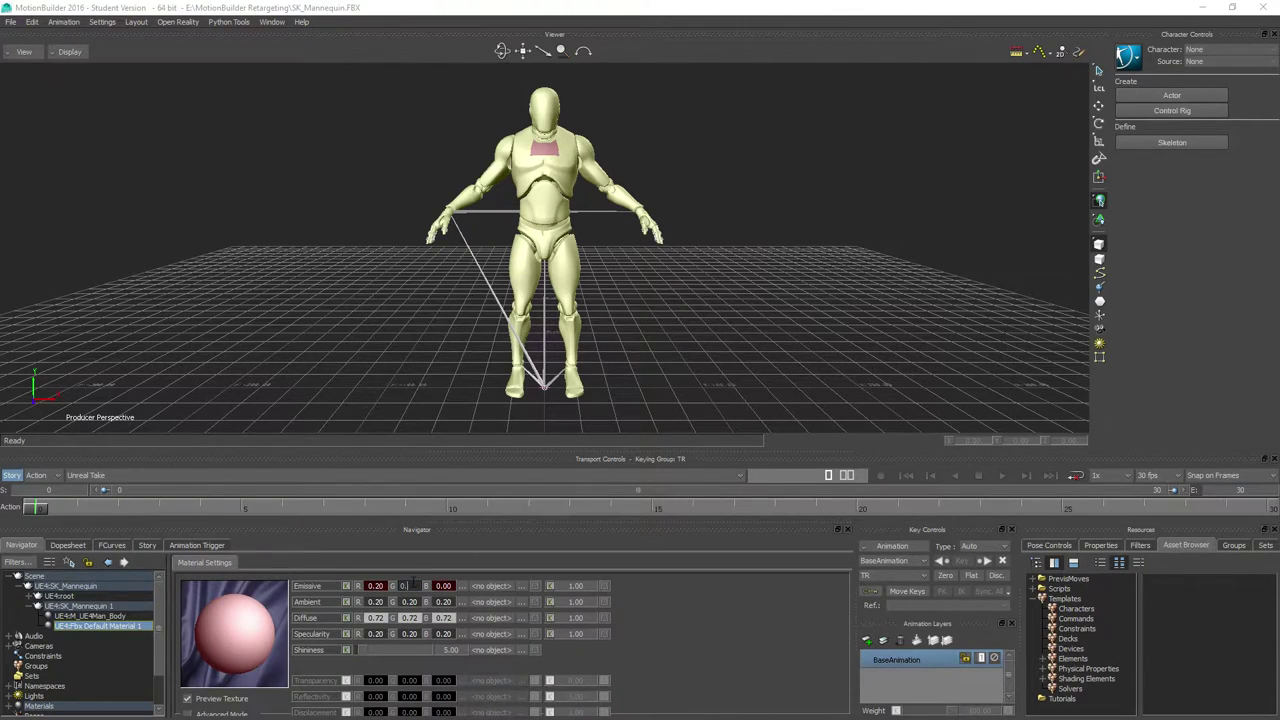
type("0.2")
key("Return")
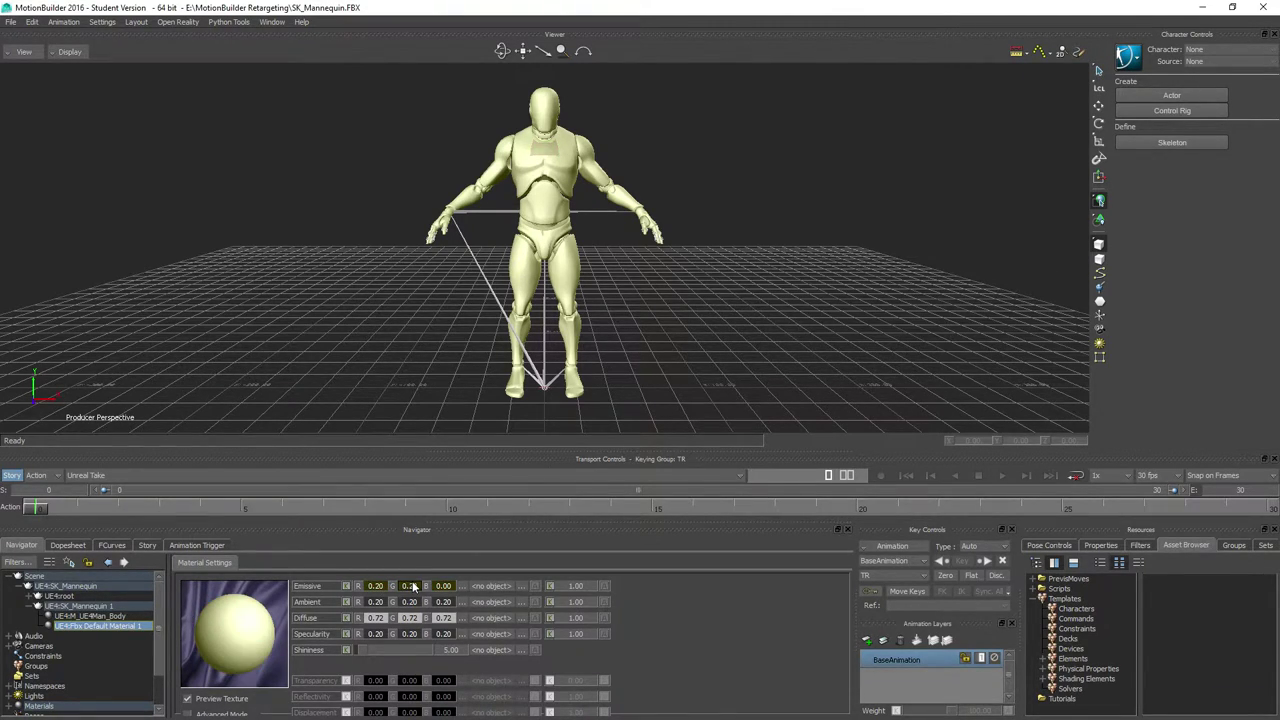
left_click(37, 606)
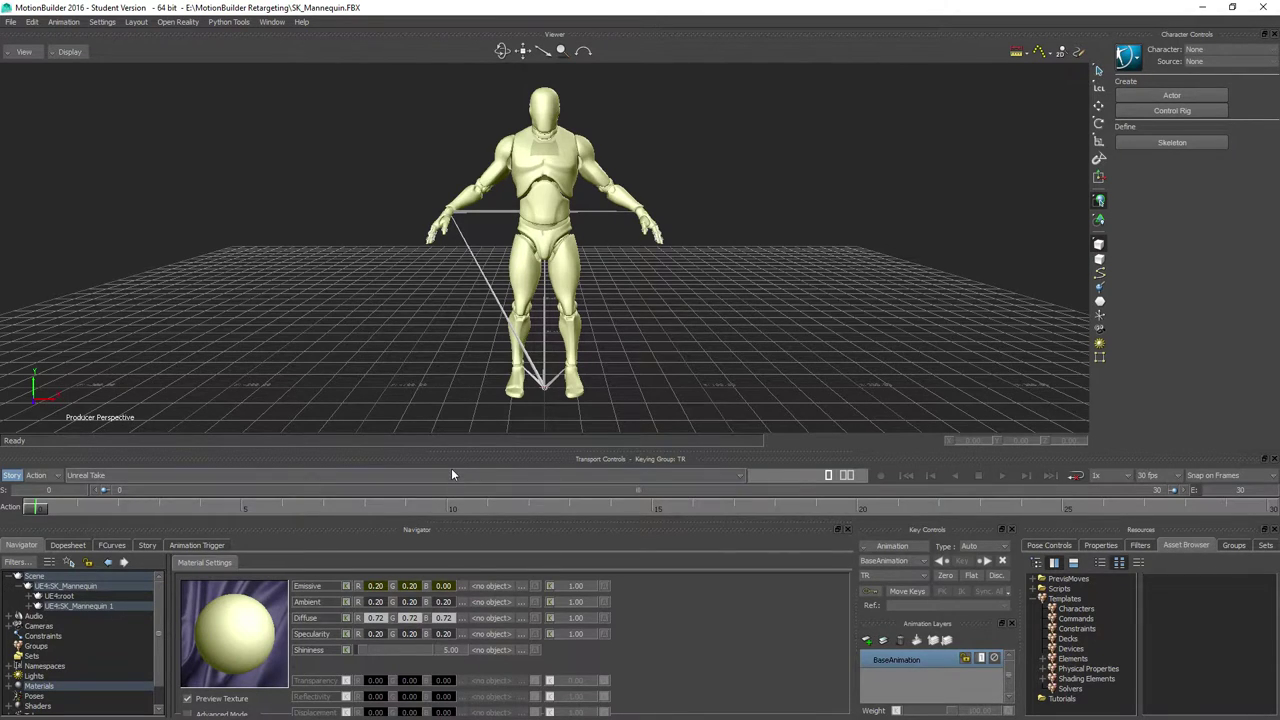
- Create a group from the mannequin mesh and hide that group so only the skeleton shows
left_click(547, 133)
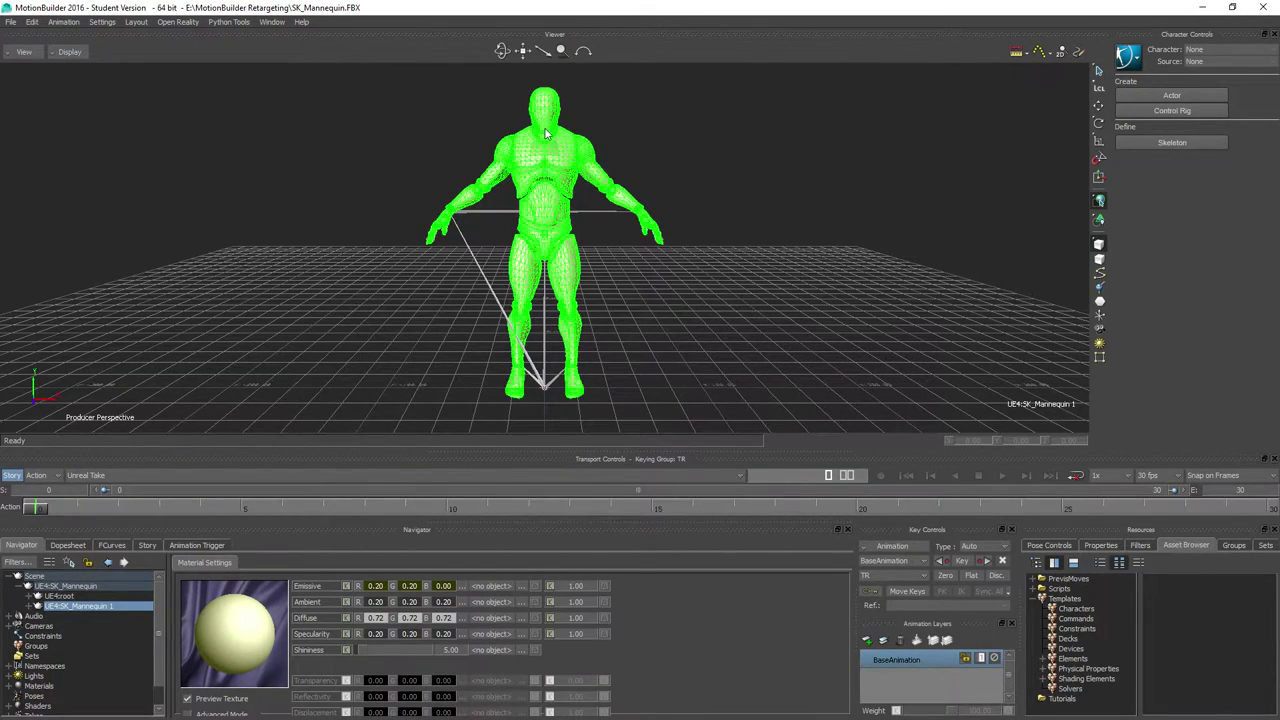
right_click(547, 133)
left_click(688, 182)
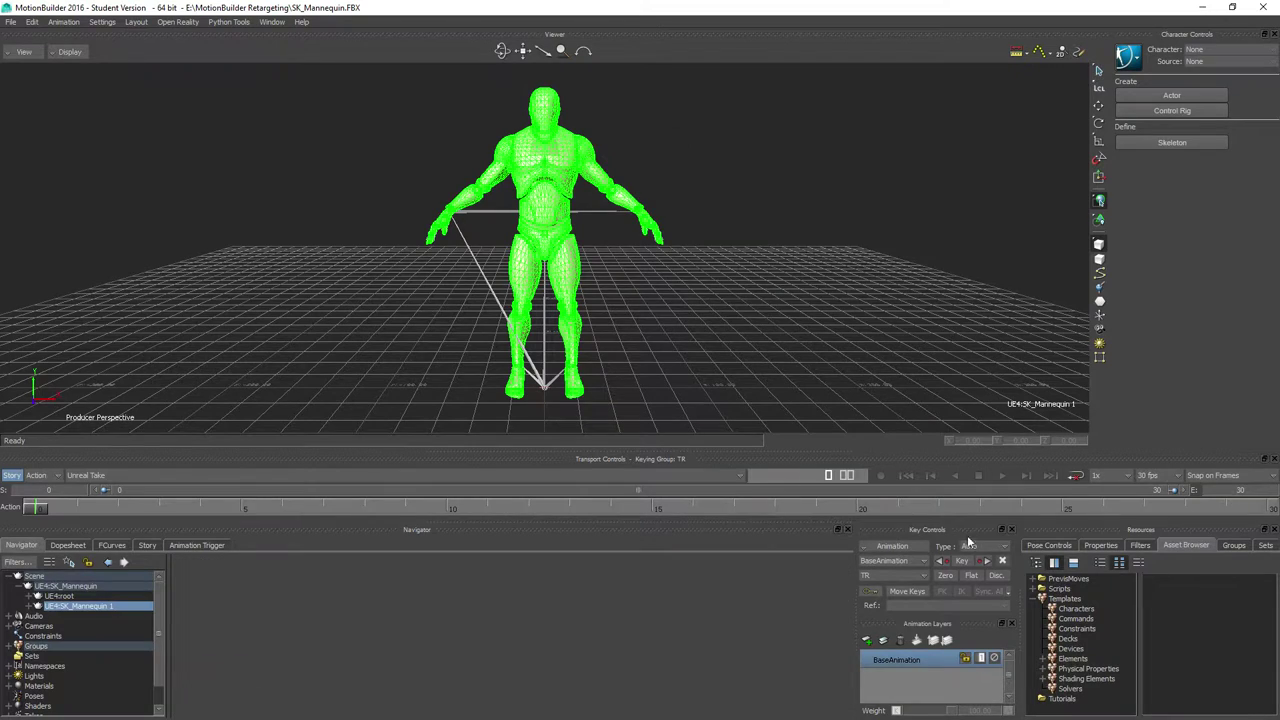
right_click(545, 140)
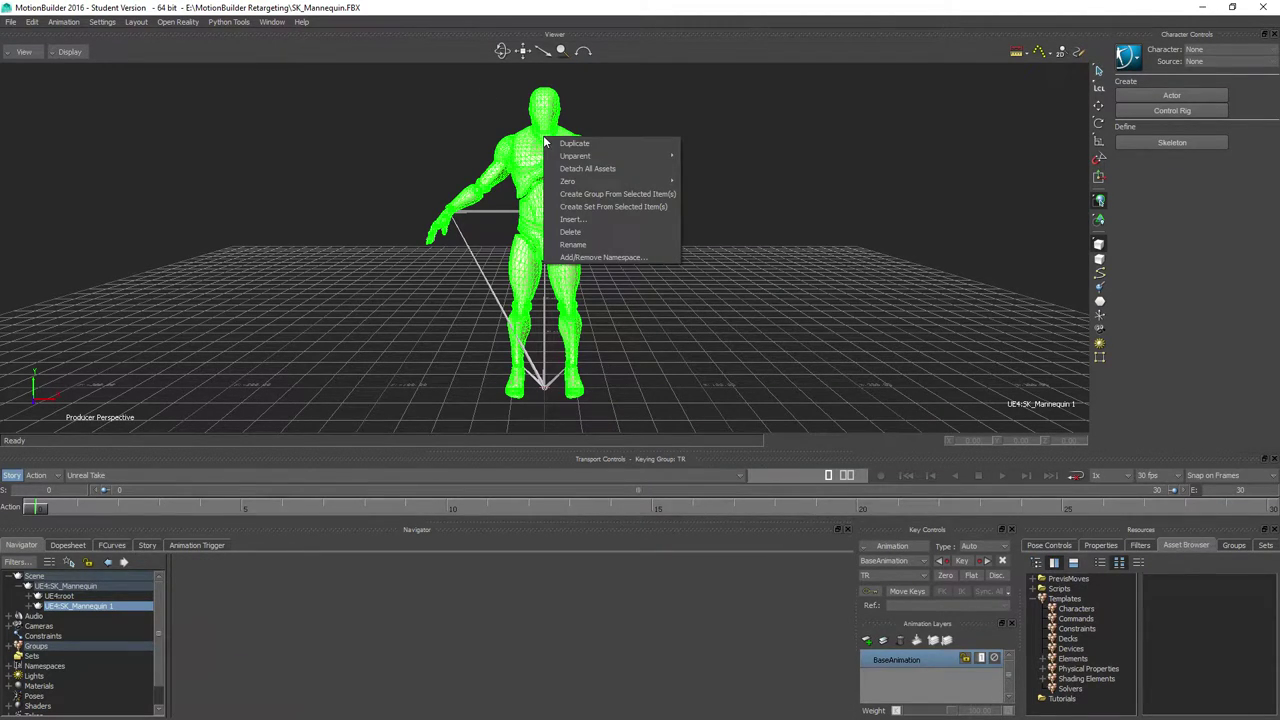
left_click(638, 197)
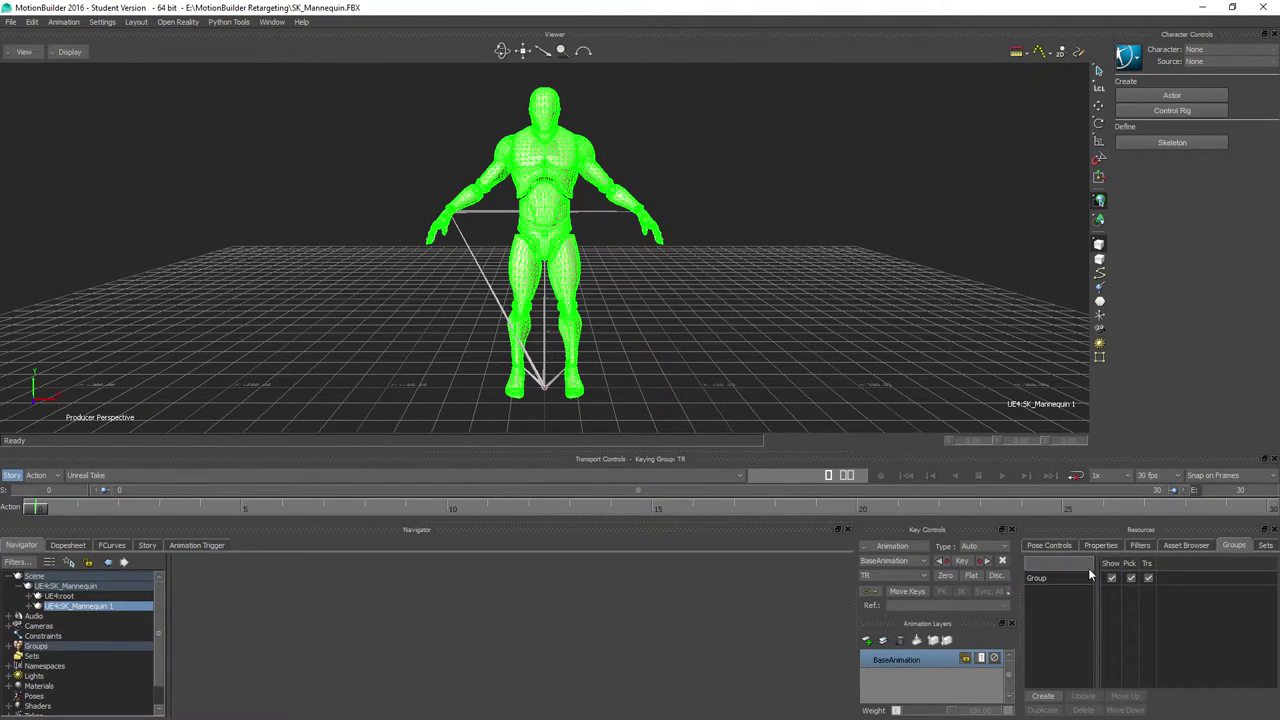
left_click(1112, 579)
- Rename the mesh group as SK_Mannequin_Mesh
left_click(1048, 580)
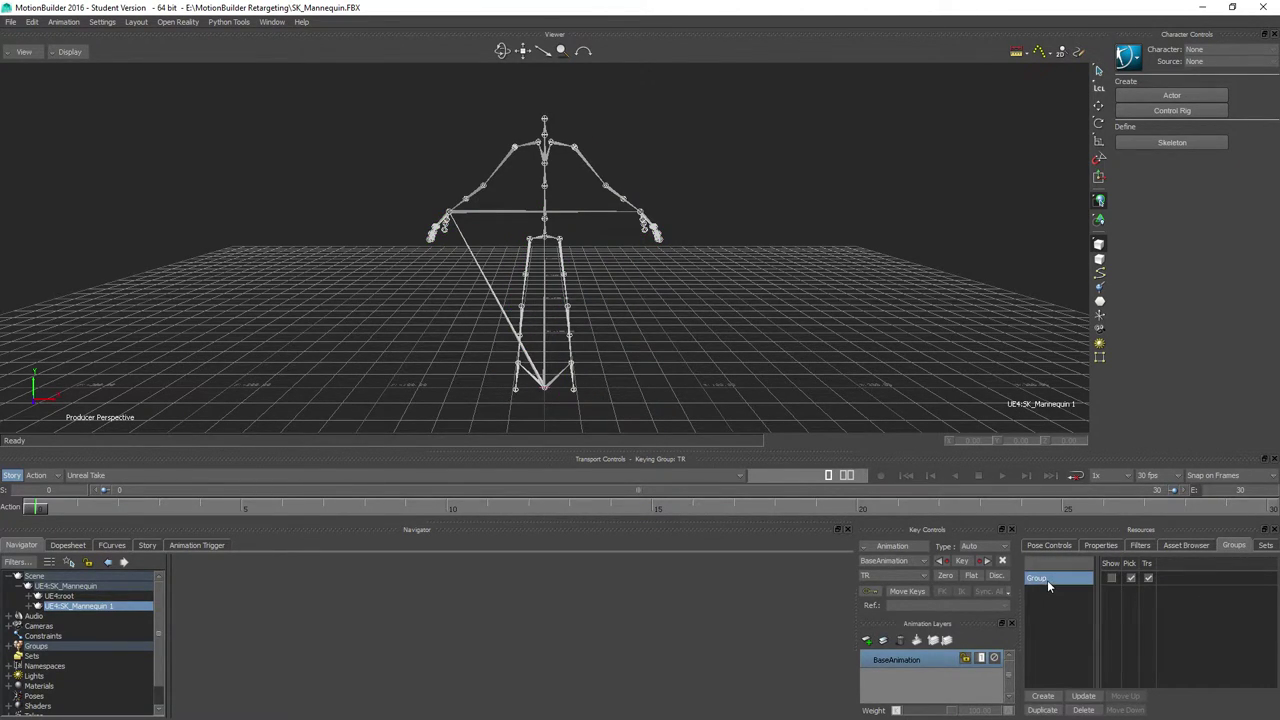
double_click(1040, 579)
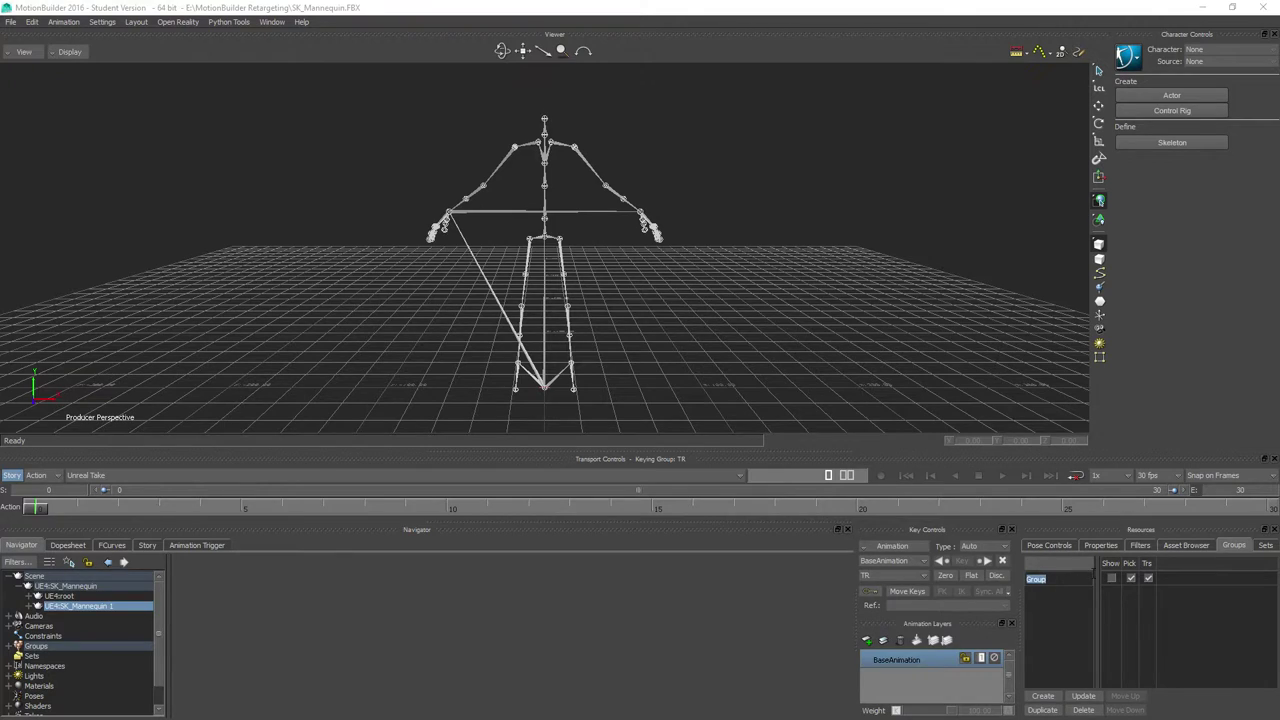
type("SK_Mannequin_Ma")
key("Return")
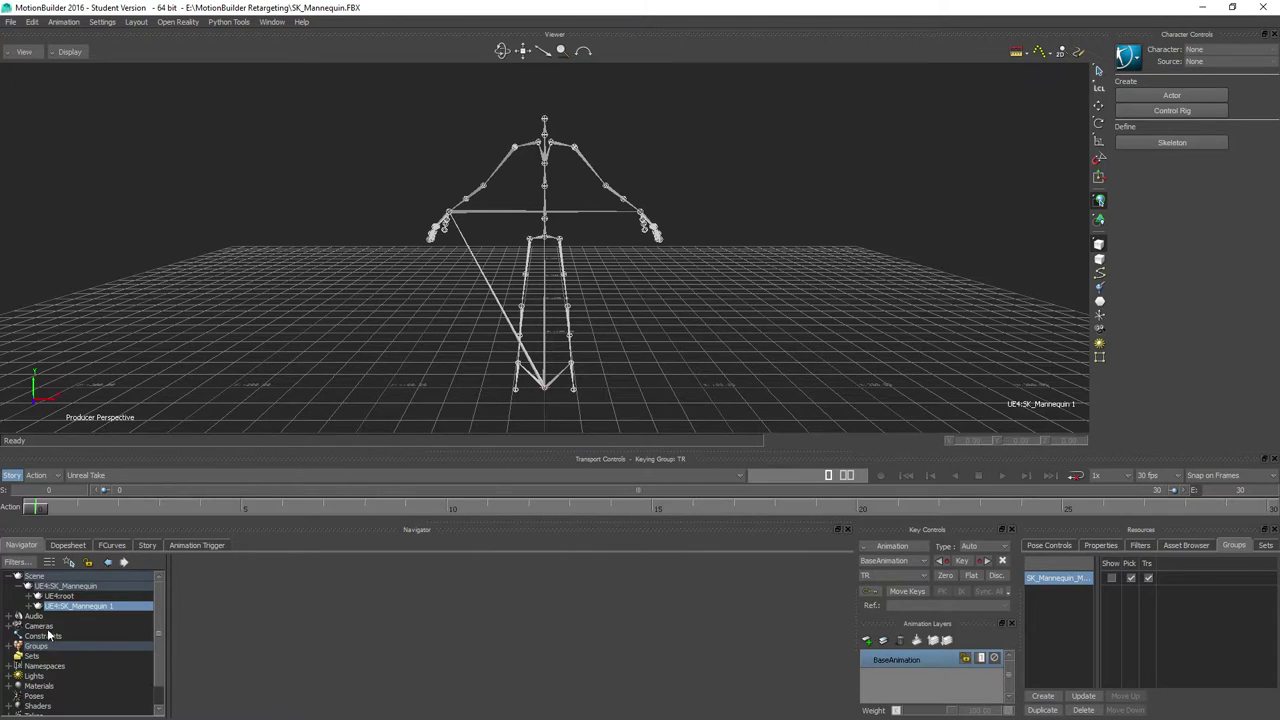
- Add the existing UE4 namespace to the SK_Mannequin_Mesh group
left_click(8, 646)
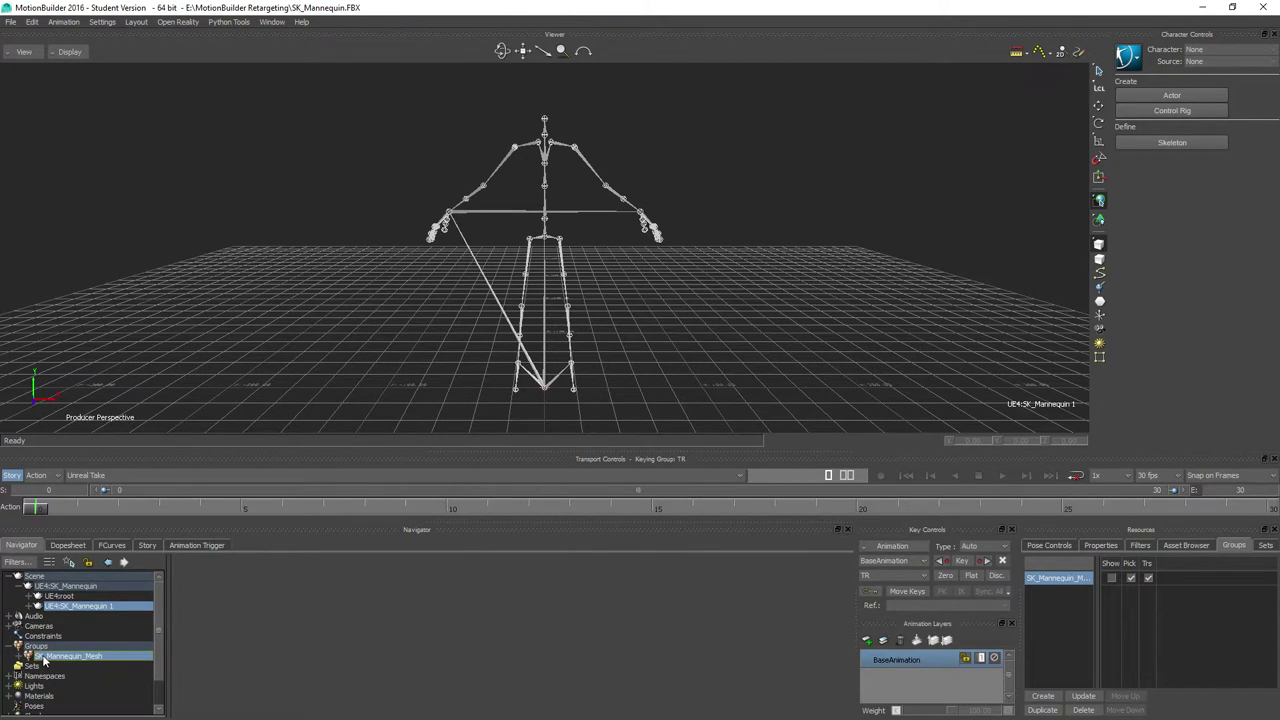
right_click(45, 657)
left_click(99, 598)
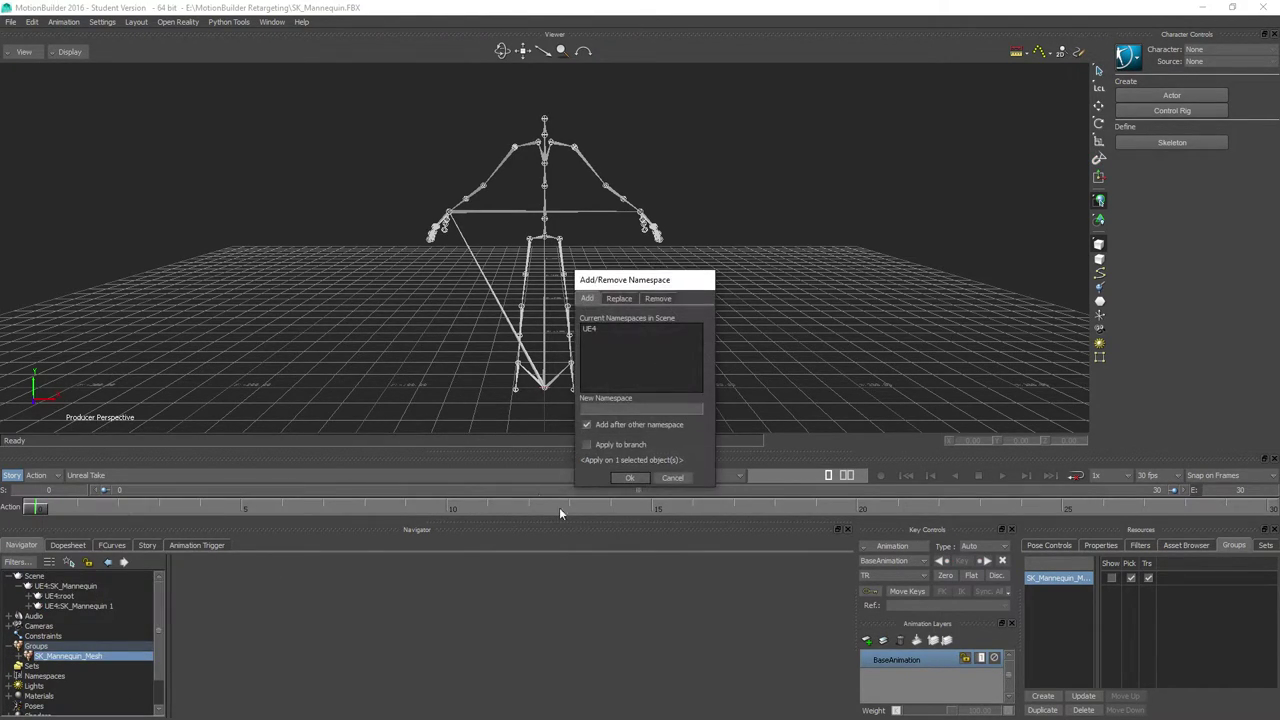
left_click(602, 329)
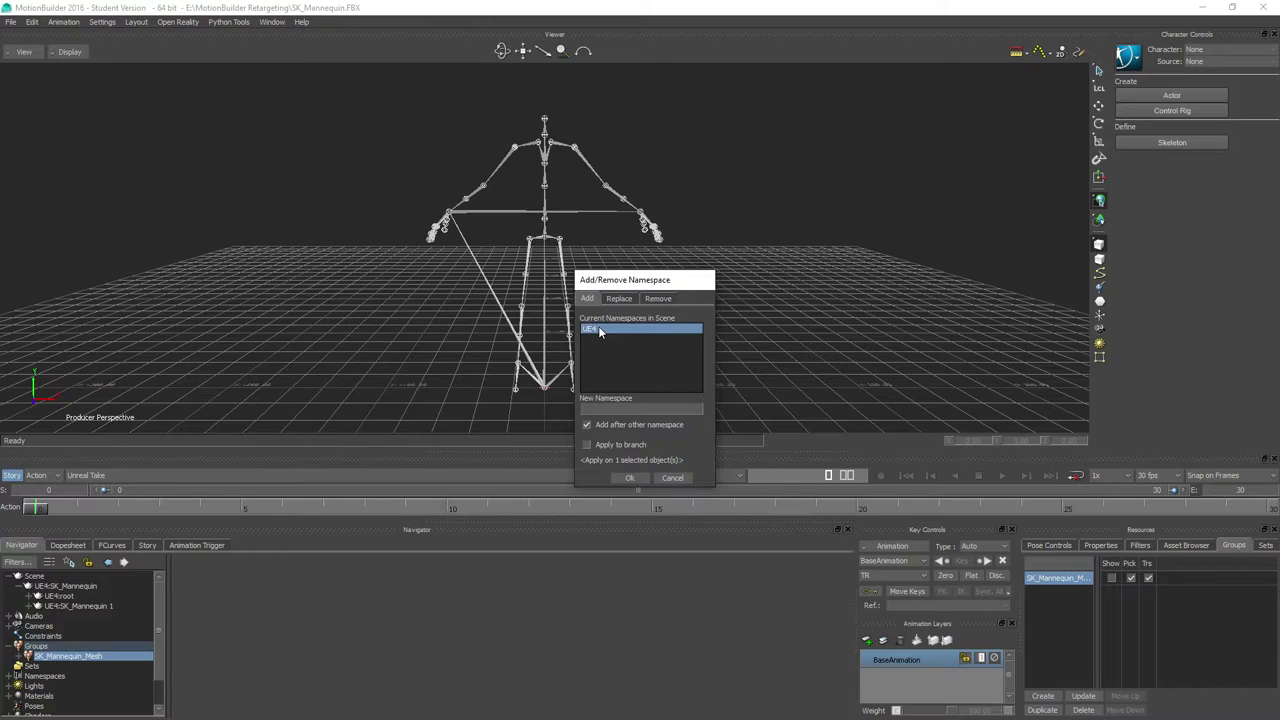
left_click(629, 478)
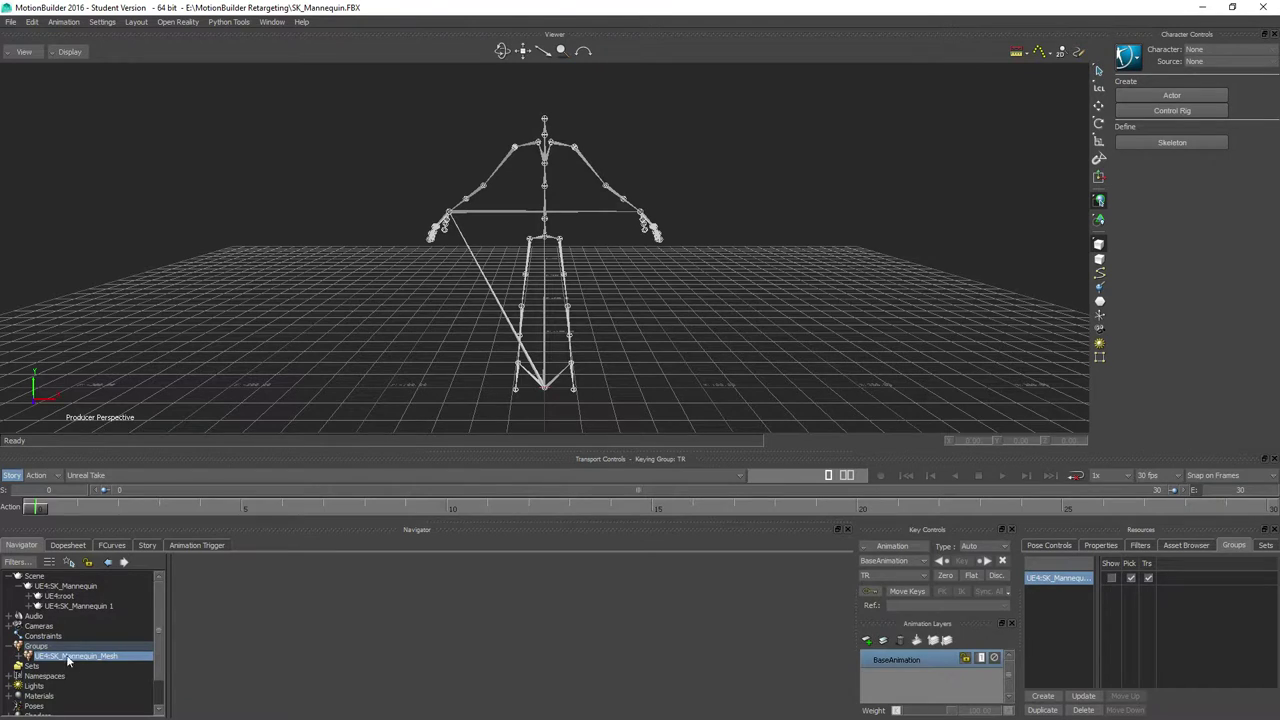
left_click(8, 646)
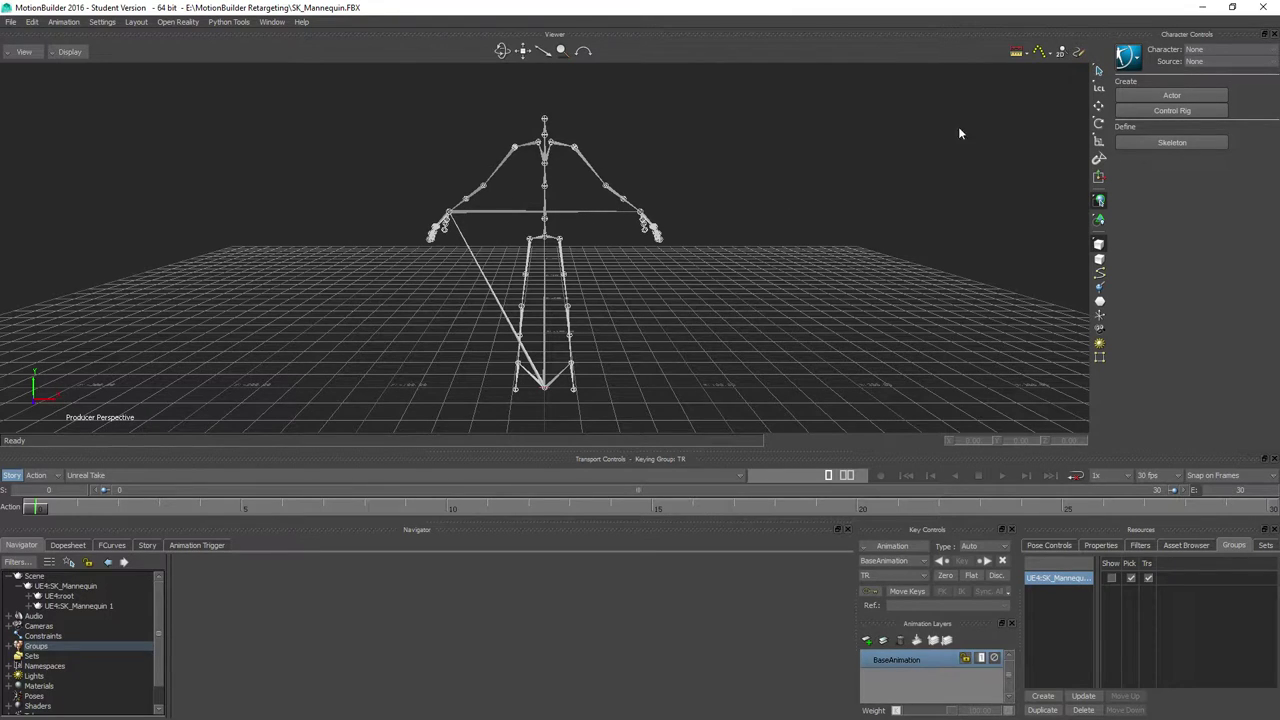
- Start a control rig with a new skeleton definition and assign the UE4:pelvis bone to the Hips node
left_click(545, 240)
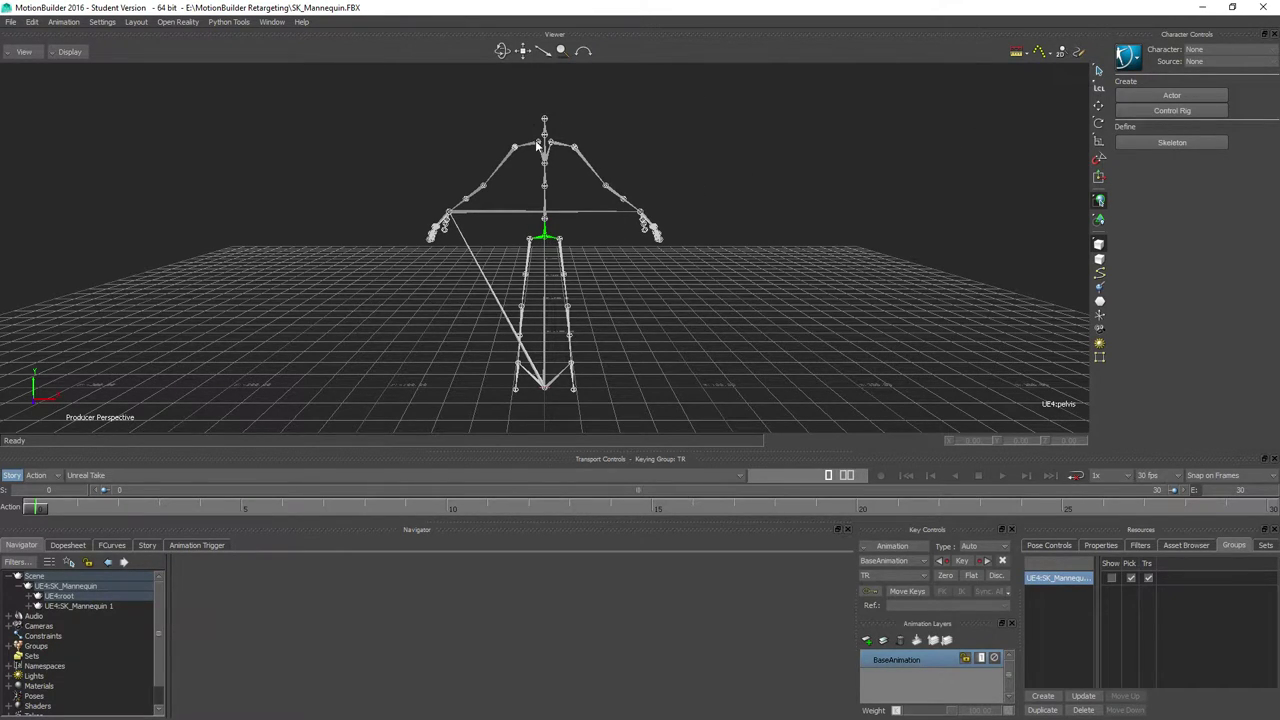
left_click(1172, 110)
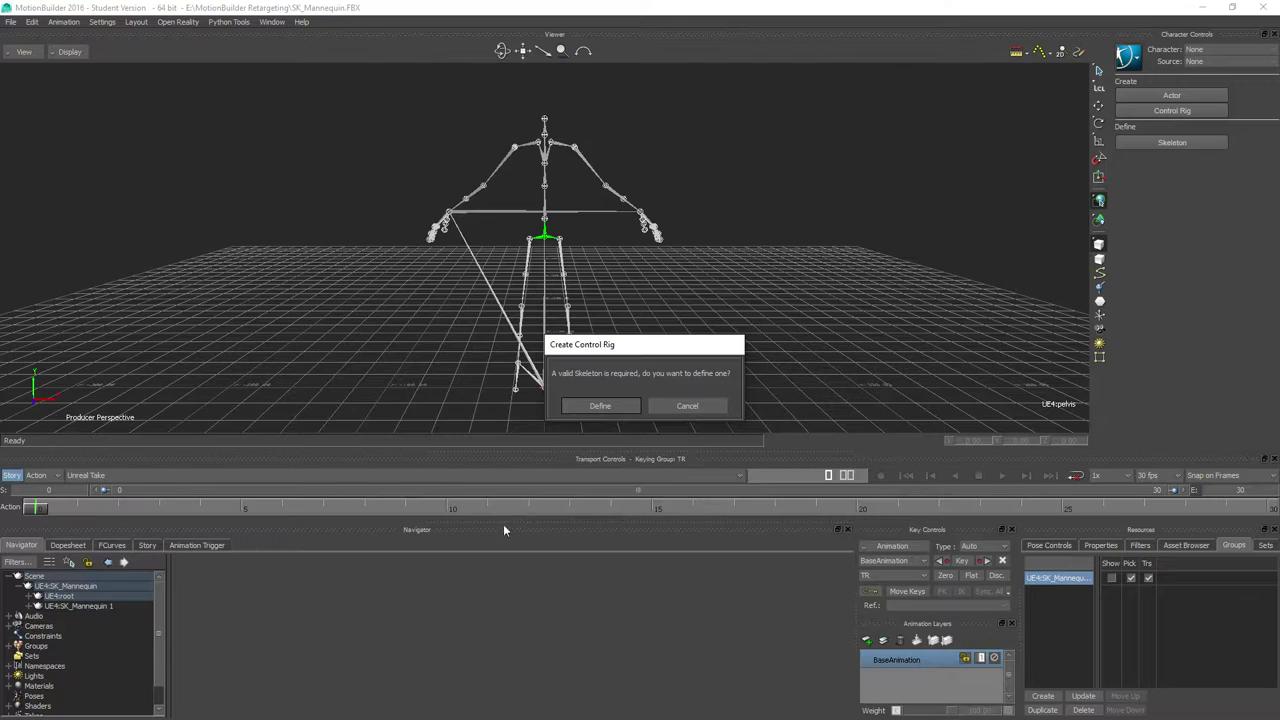
left_click(599, 406)
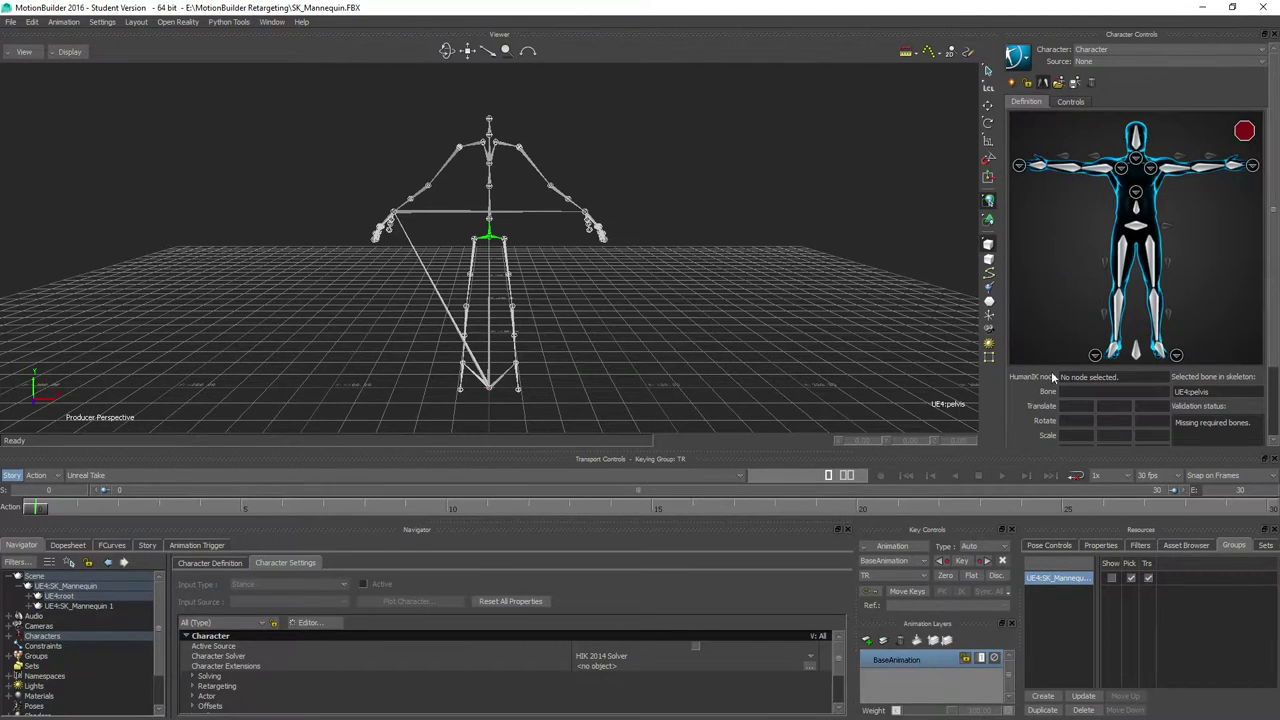
left_click(1136, 230)
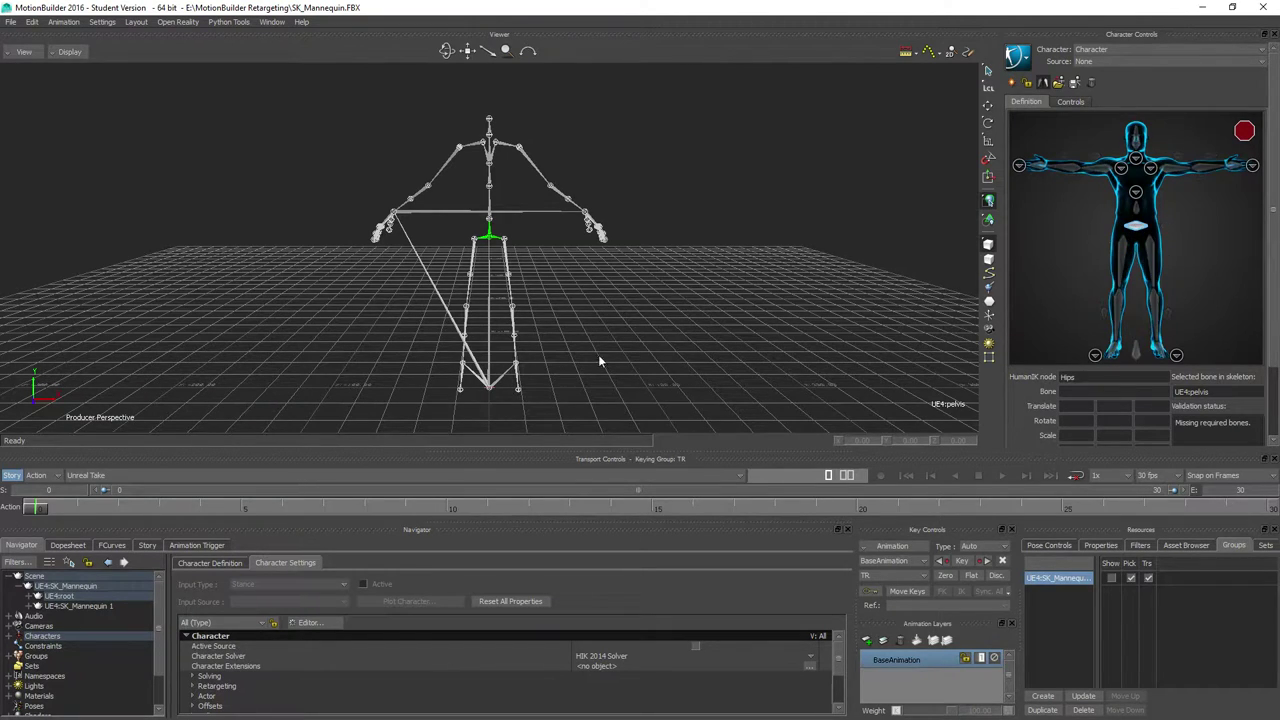
left_click(494, 238)
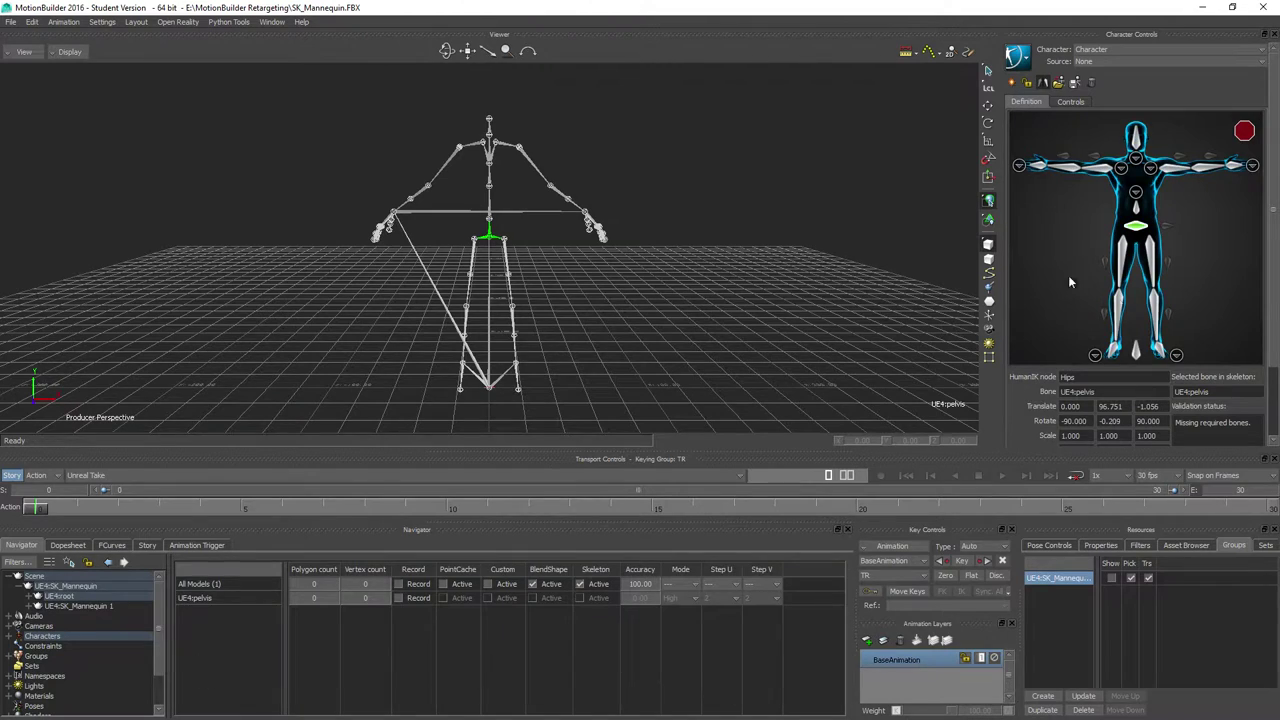
- Assign UE4:spine_01 to Spine, UE4:spine_02 to Spine1 and UE4:spine_03 to Spine2, and return to the full-body definition view
left_click(1136, 215)
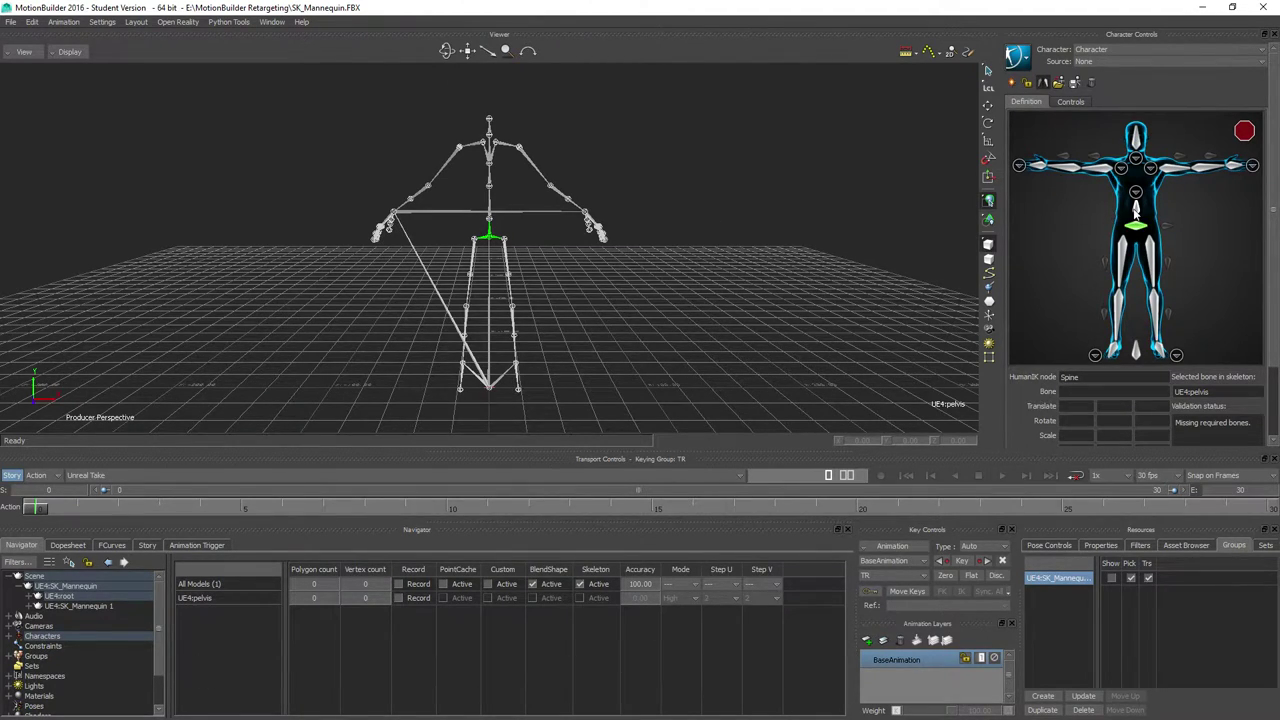
left_click(490, 219)
left_click(1146, 210)
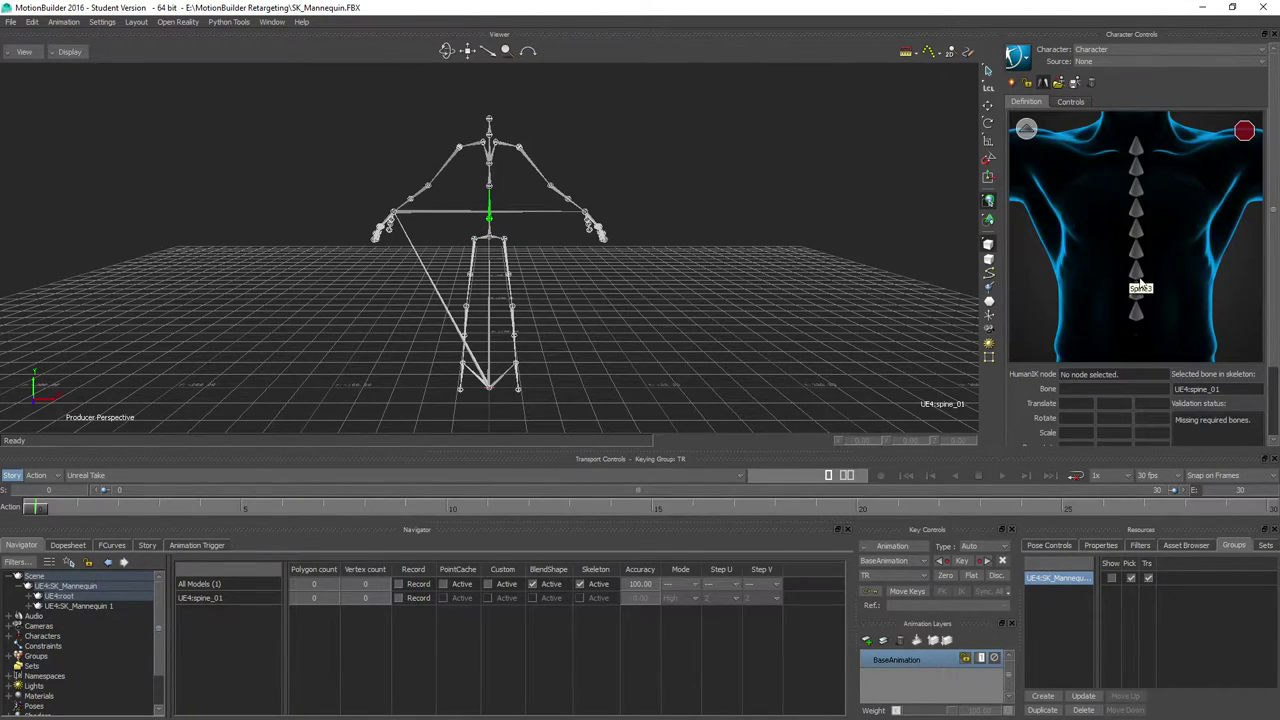
left_click(1137, 318)
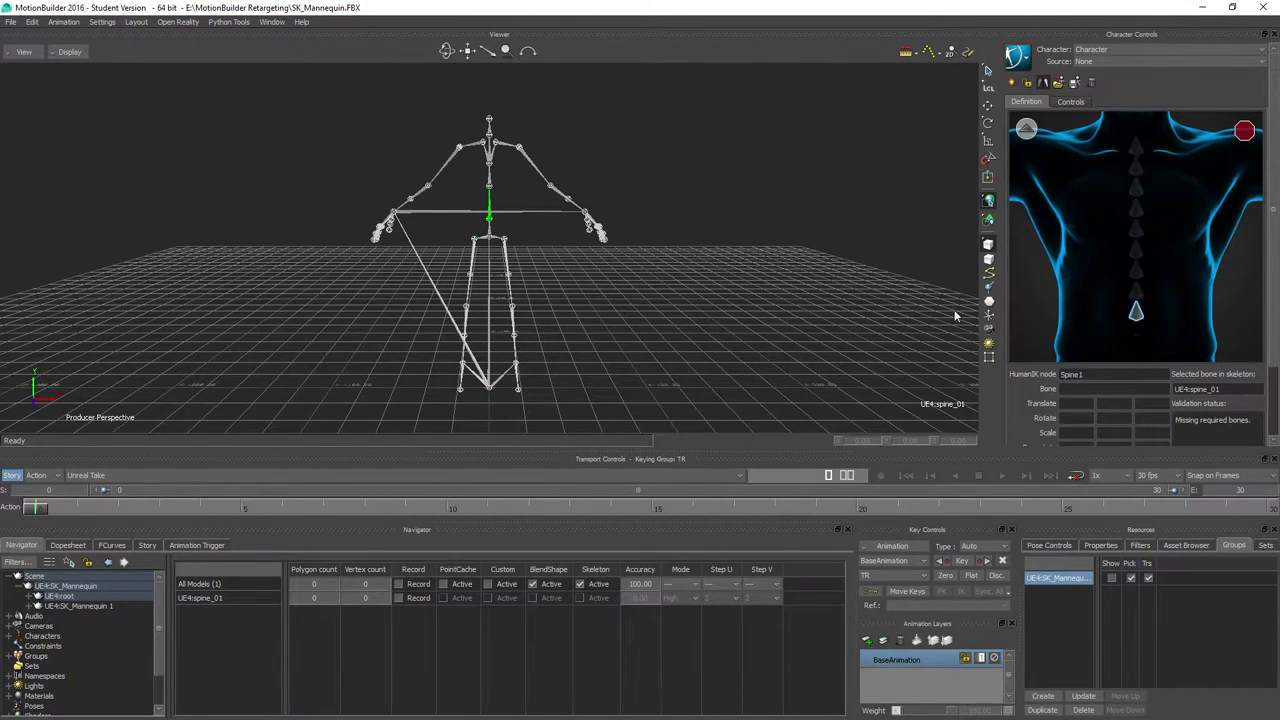
left_click(490, 188)
left_click(1137, 290)
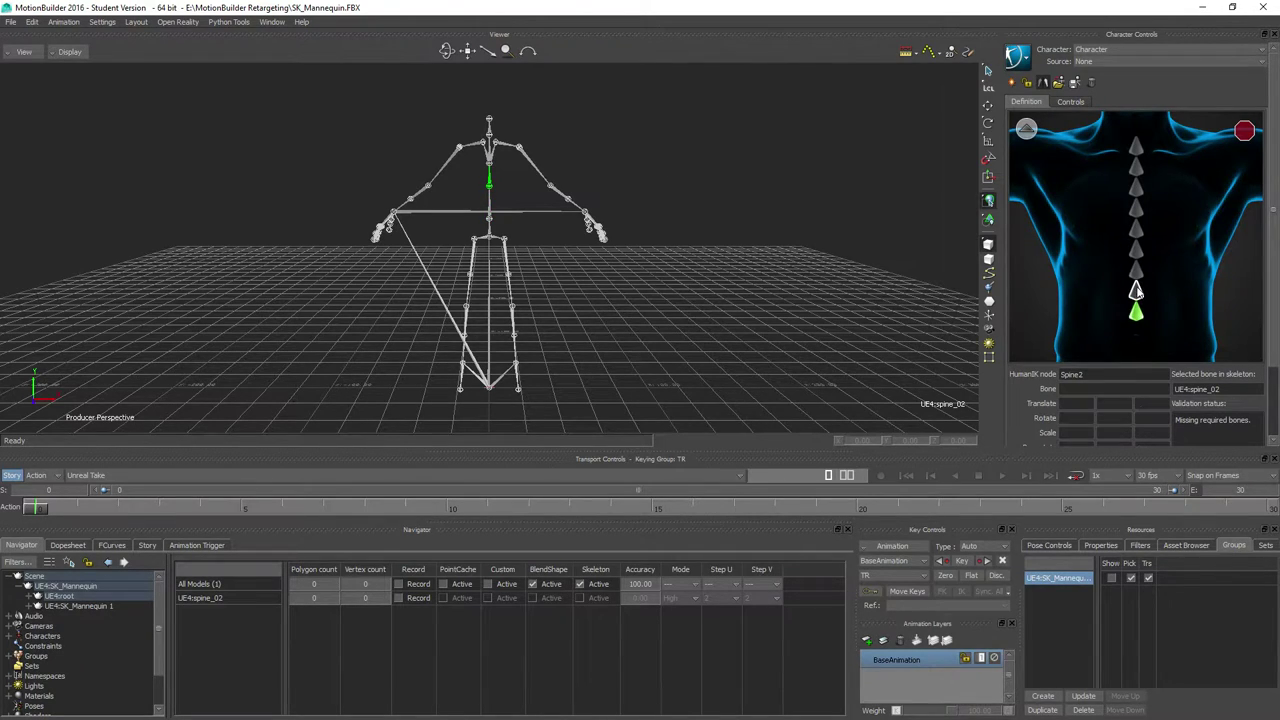
left_click(489, 150)
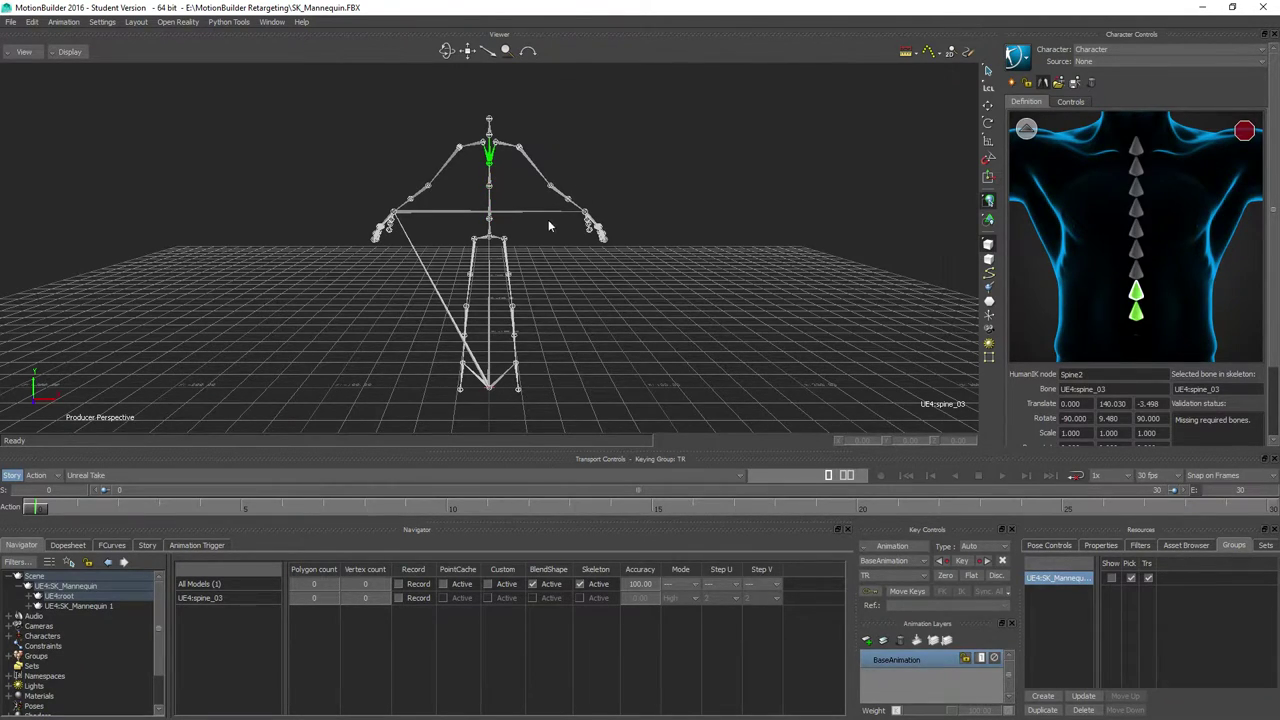
left_click(1026, 130)
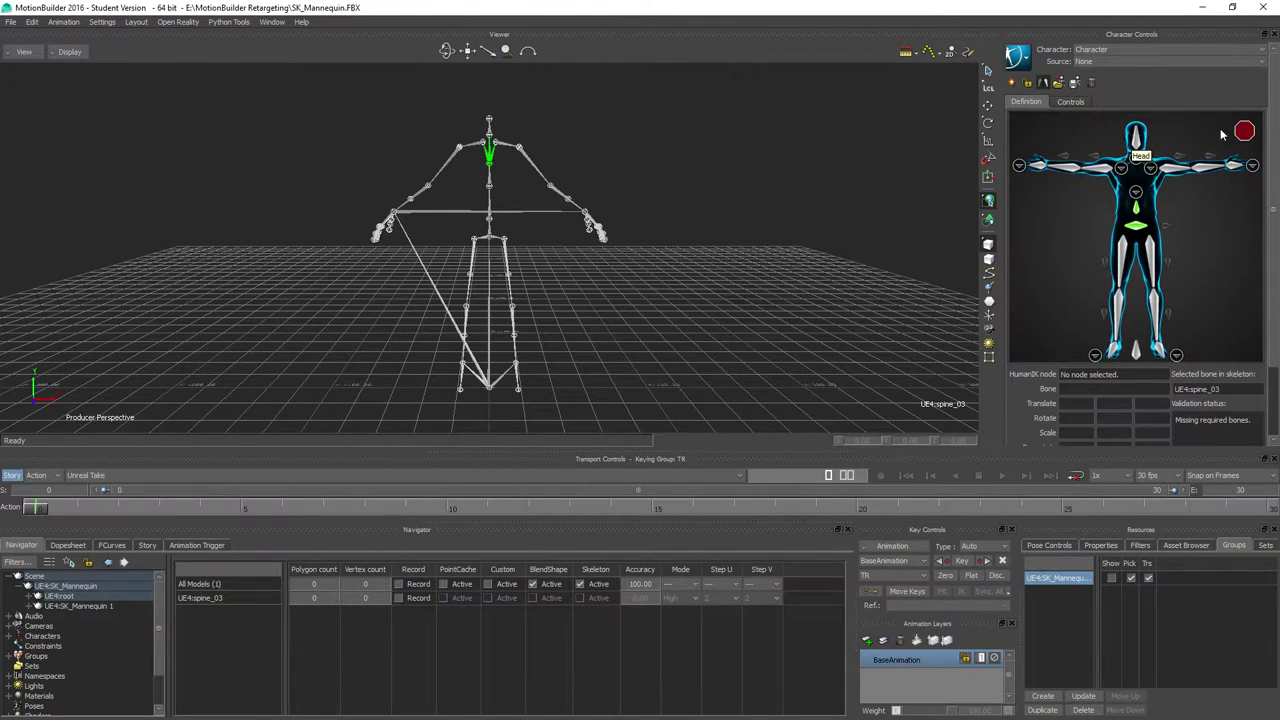
- Load the saved UE4 skeleton definition template onto the character, matching all bones with the prefix UE4:
left_click(1058, 84)
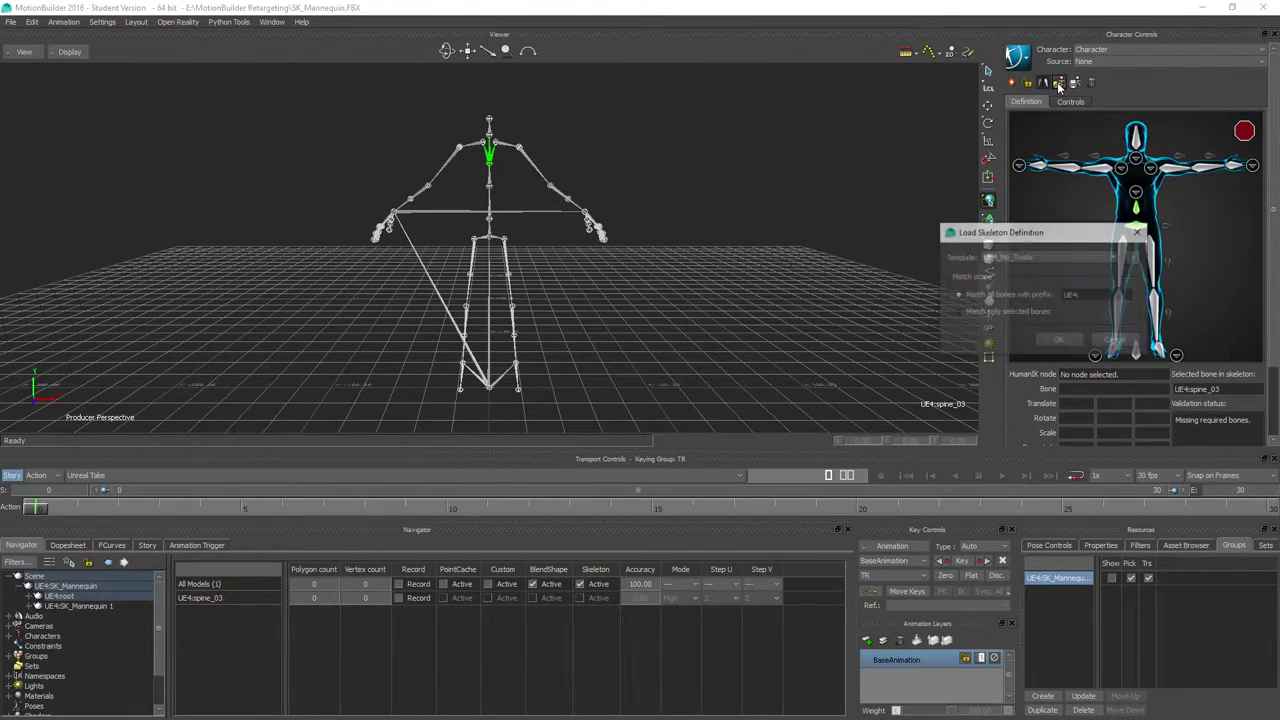
left_click(1032, 258)
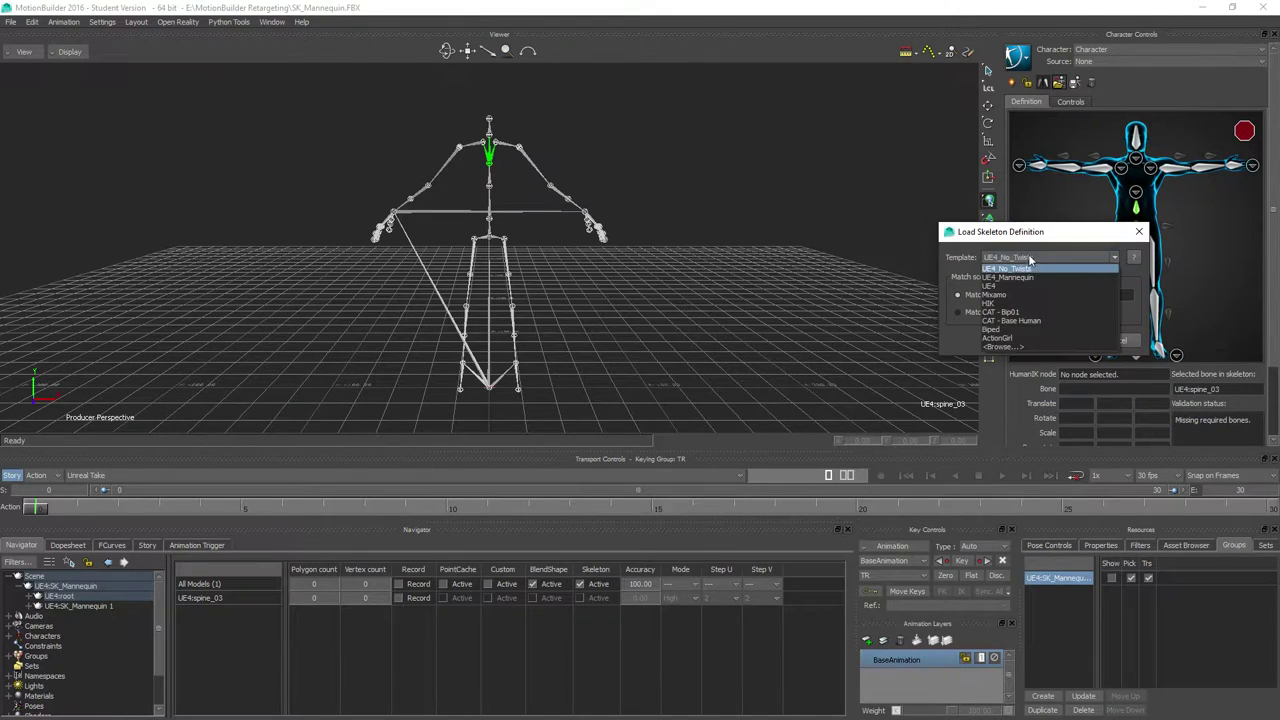
left_click(995, 292)
left_click(1059, 340)
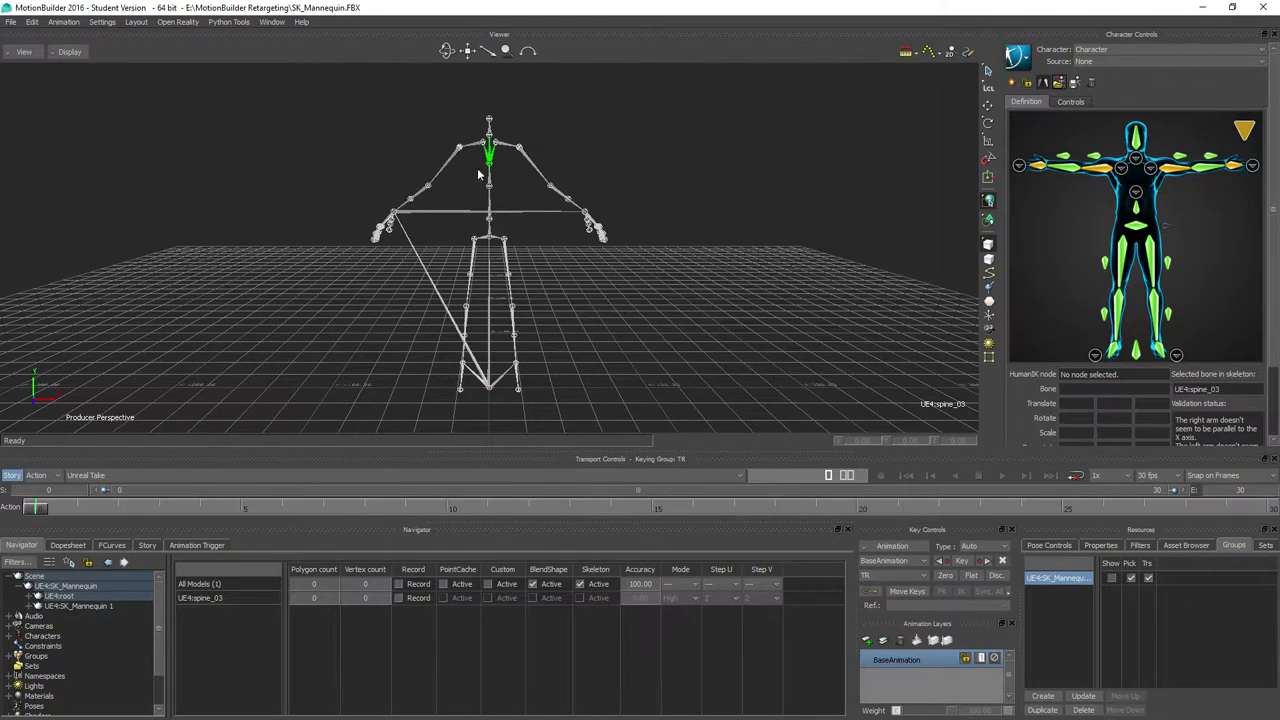
left_click(1075, 84)
left_click(1205, 270)
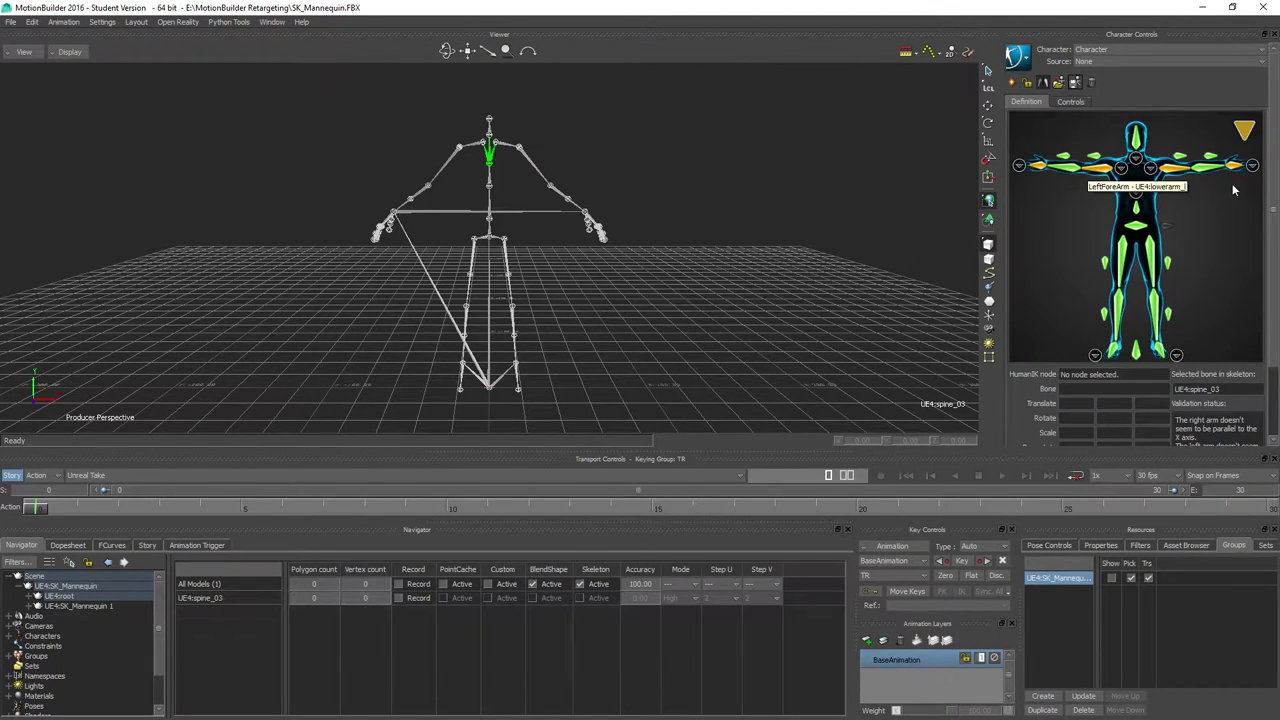
- Reassign the LeftHand node to the UE4:hand_l bone and accept the mirrored change of RightHand to UE4:hand_r
left_click(33, 597)
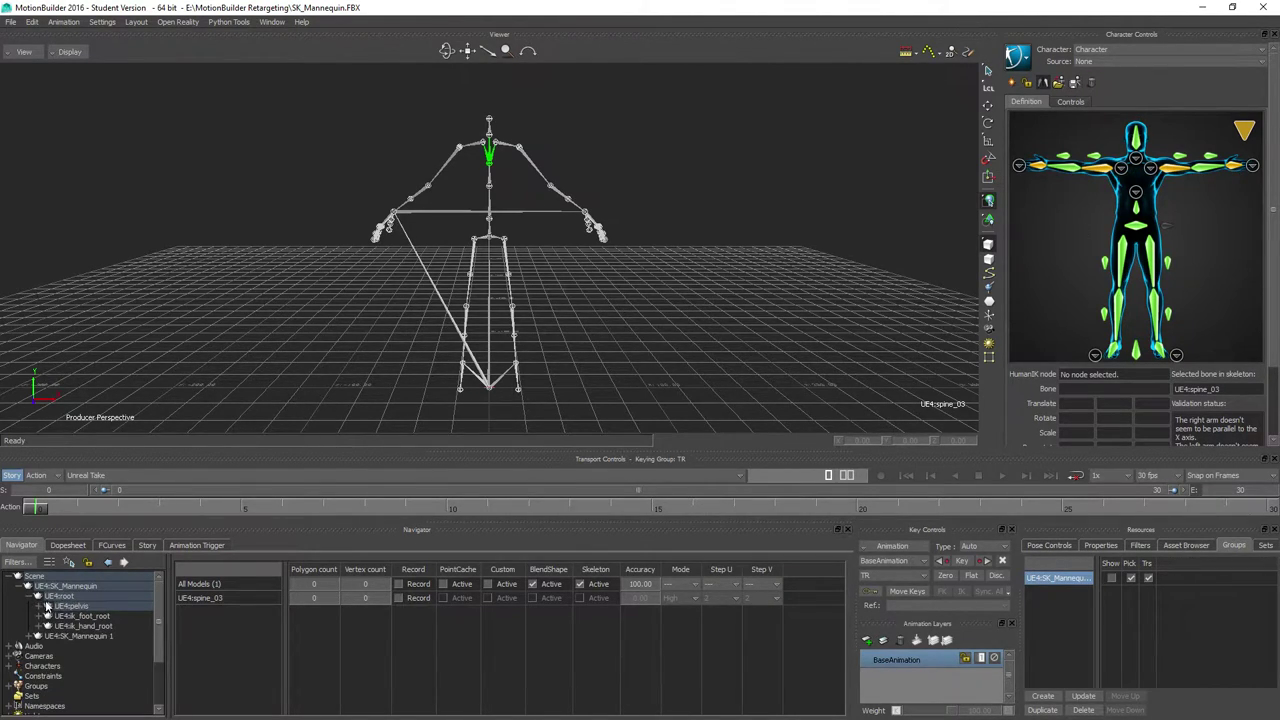
left_click(37, 606)
left_click(47, 616)
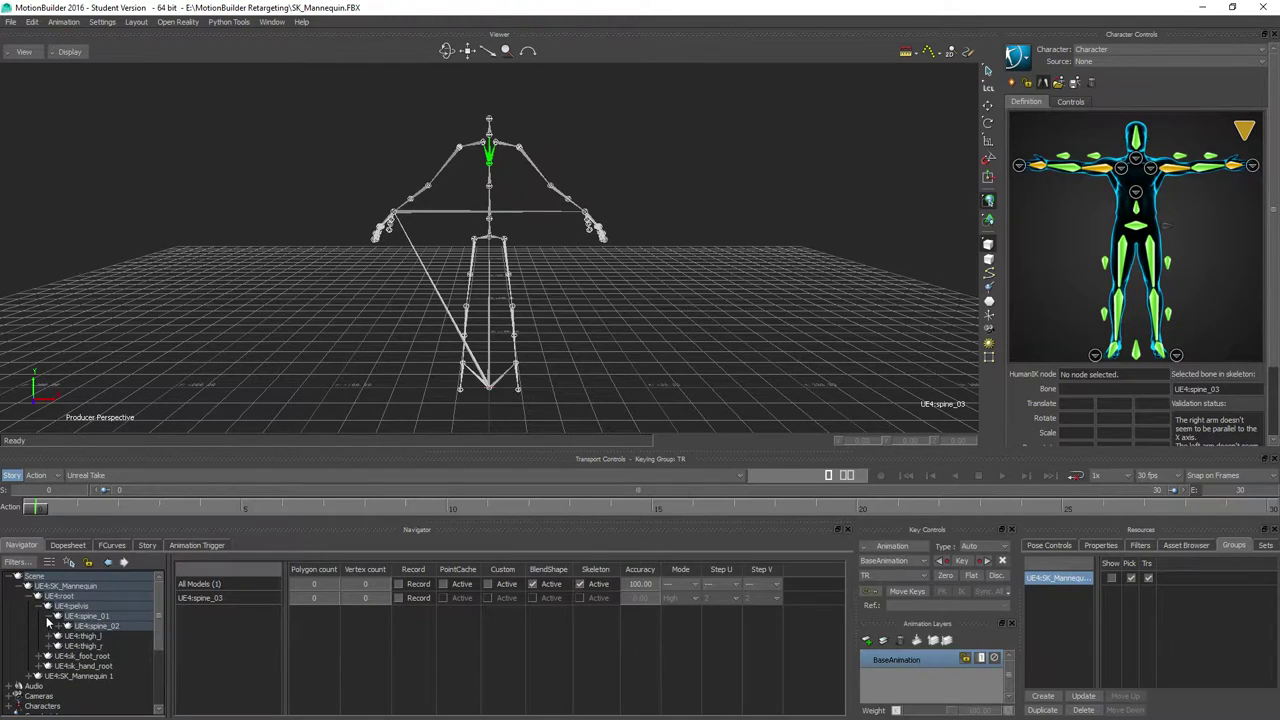
left_click(58, 626)
left_click(68, 637)
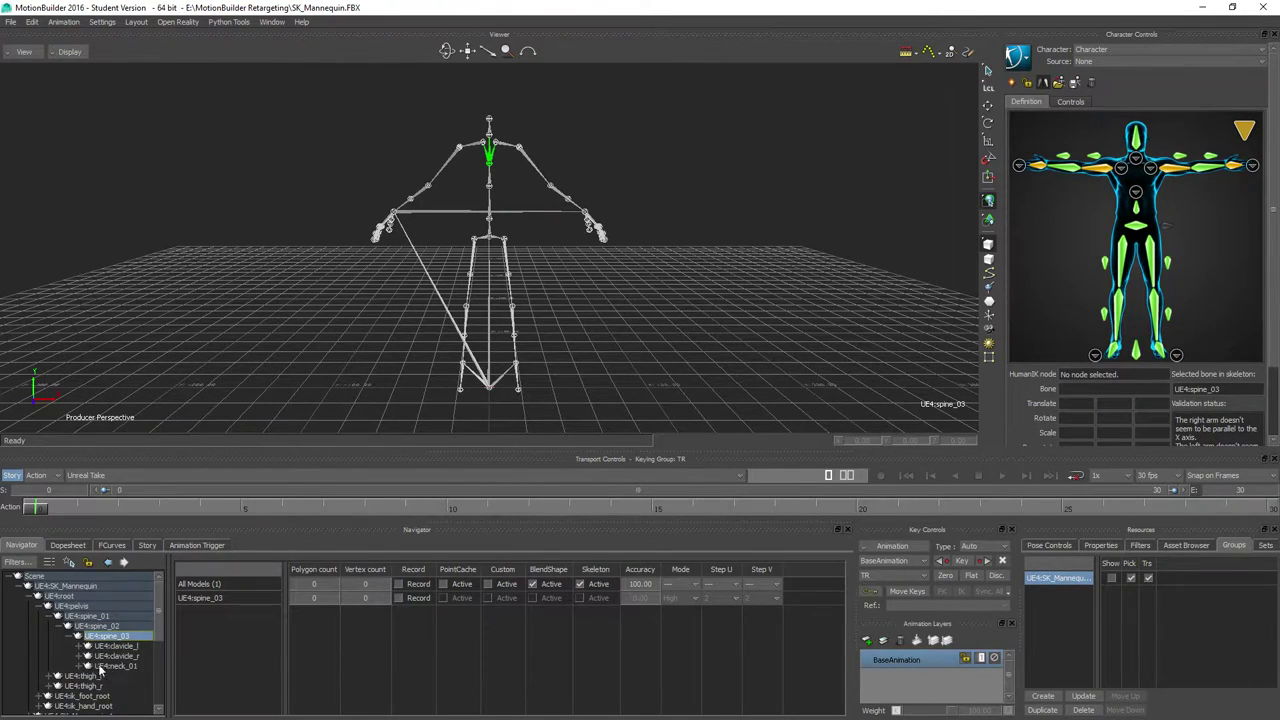
left_click(97, 656)
left_click(107, 666)
left_click_drag(170, 652, 198, 652)
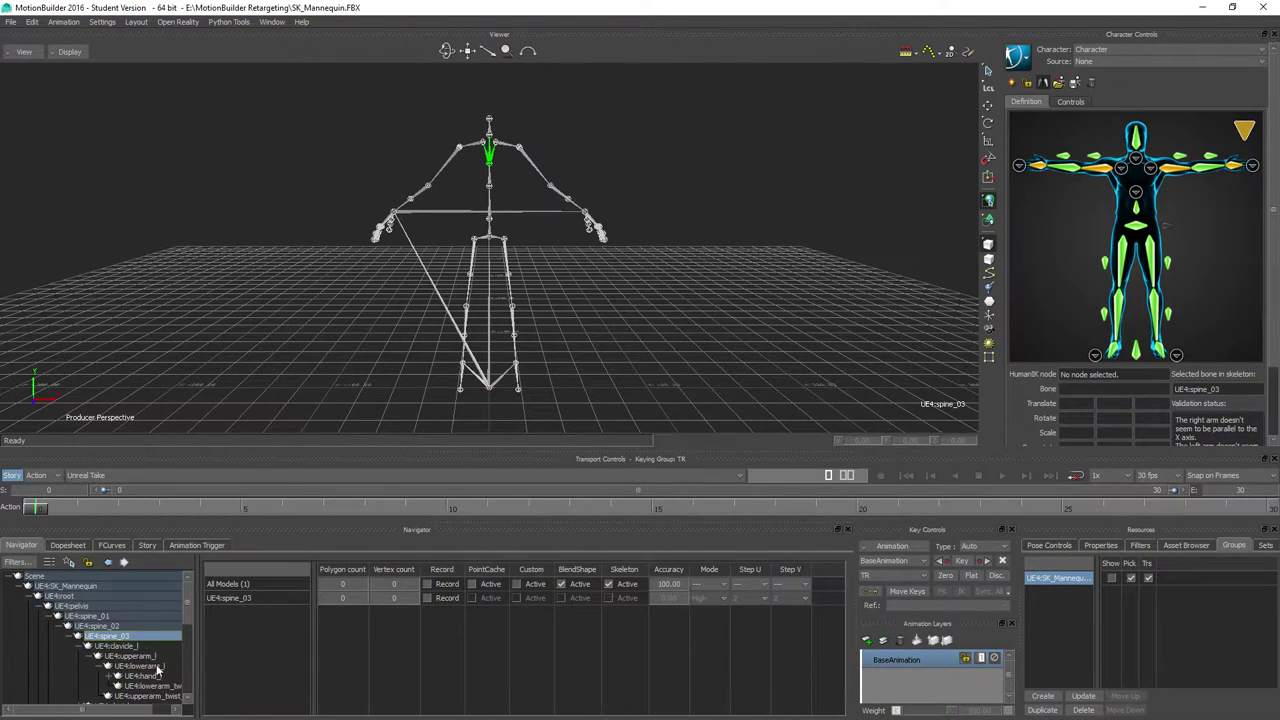
left_click(1237, 167)
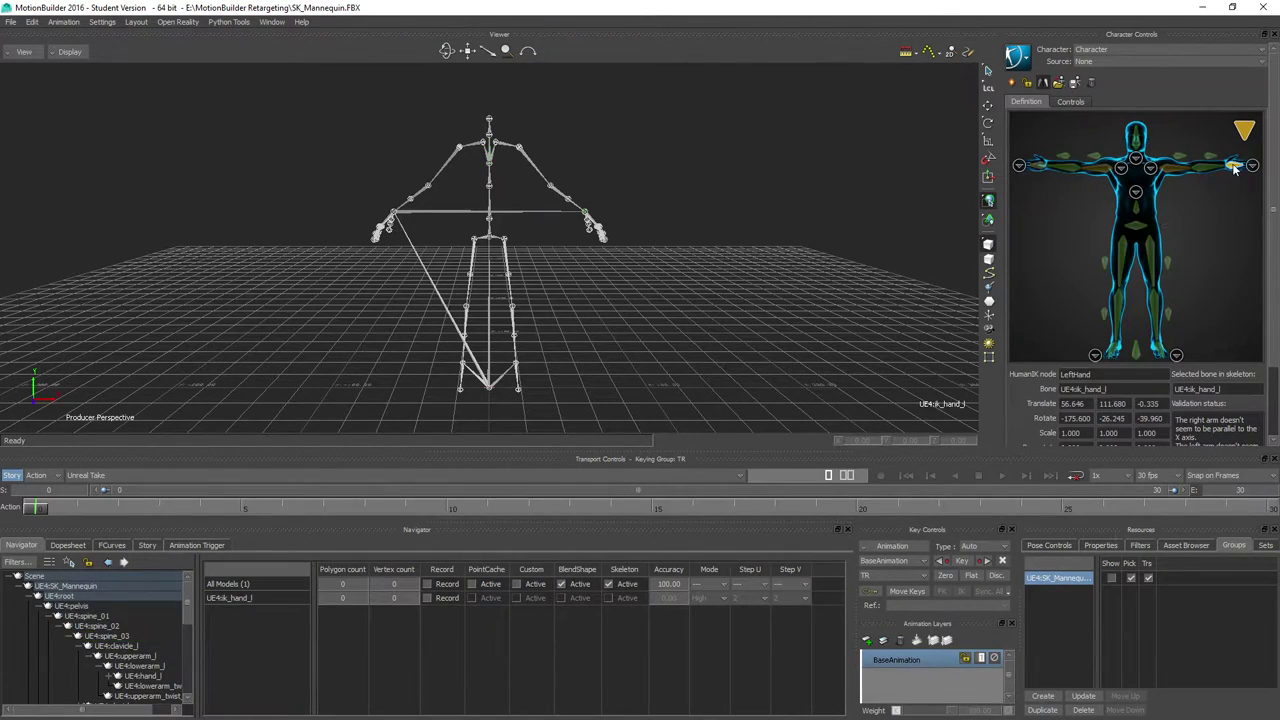
left_click_drag(140, 677, 1080, 388)
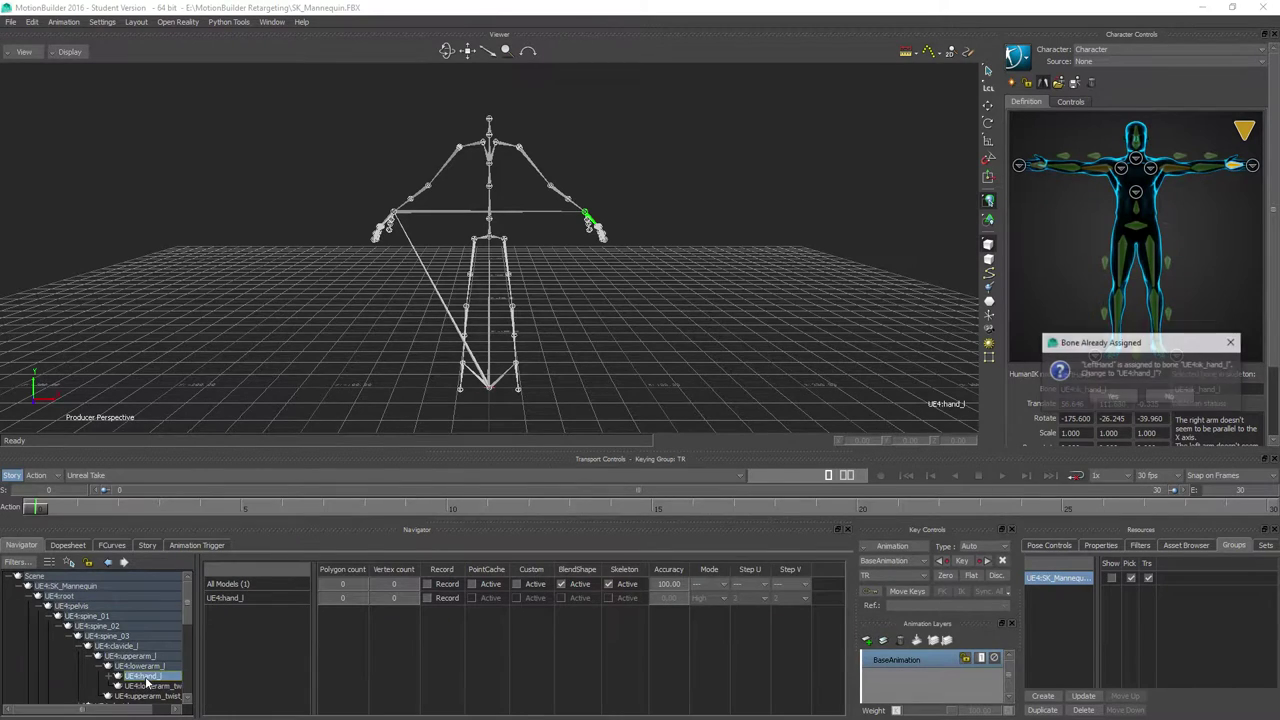
left_click(1111, 396)
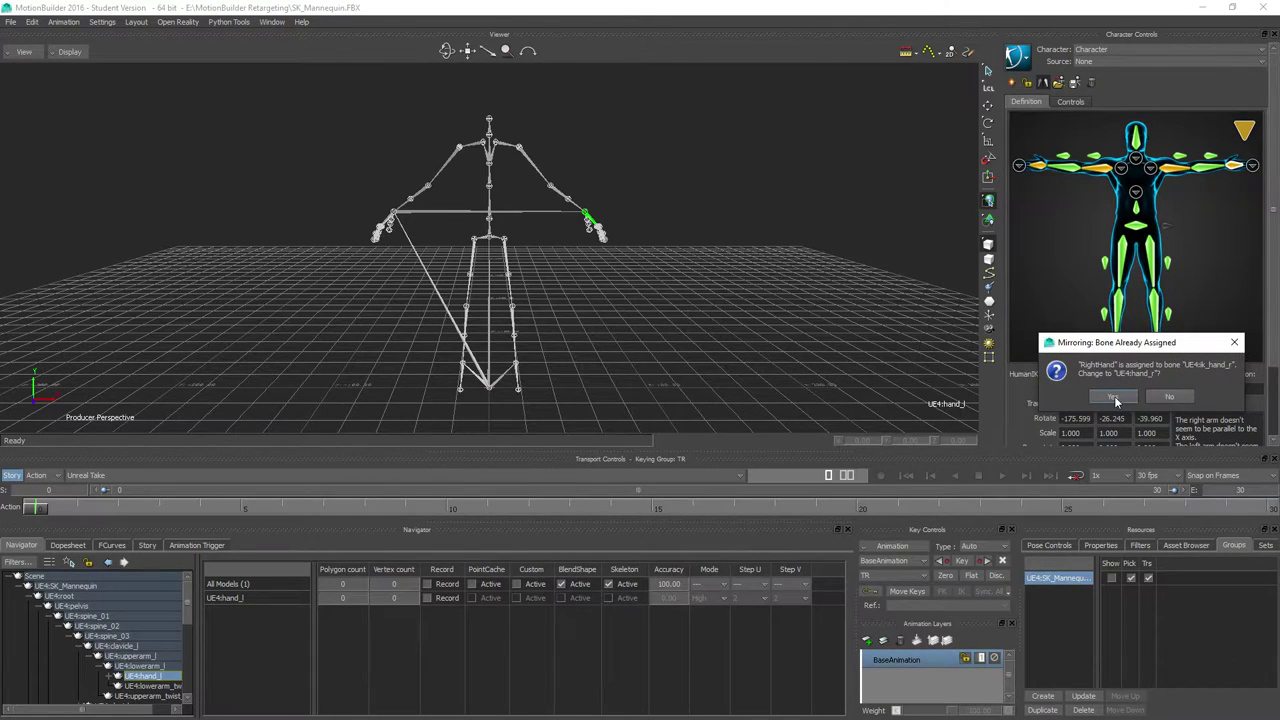
left_click(1114, 397)
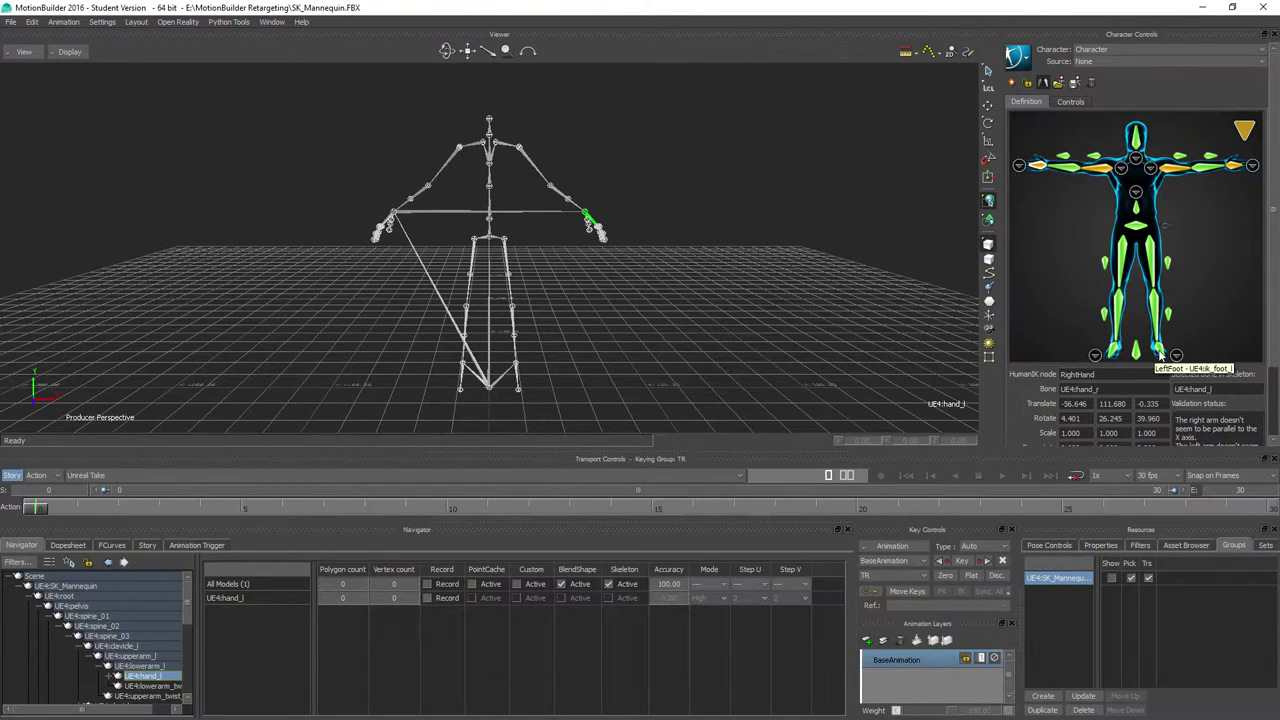
- Reassign the LeftFoot node to the UE4:foot_l bone and accept the mirrored change of RightFoot to UE4:foot_r
left_click(54, 617)
left_click(57, 626)
left_click(67, 636)
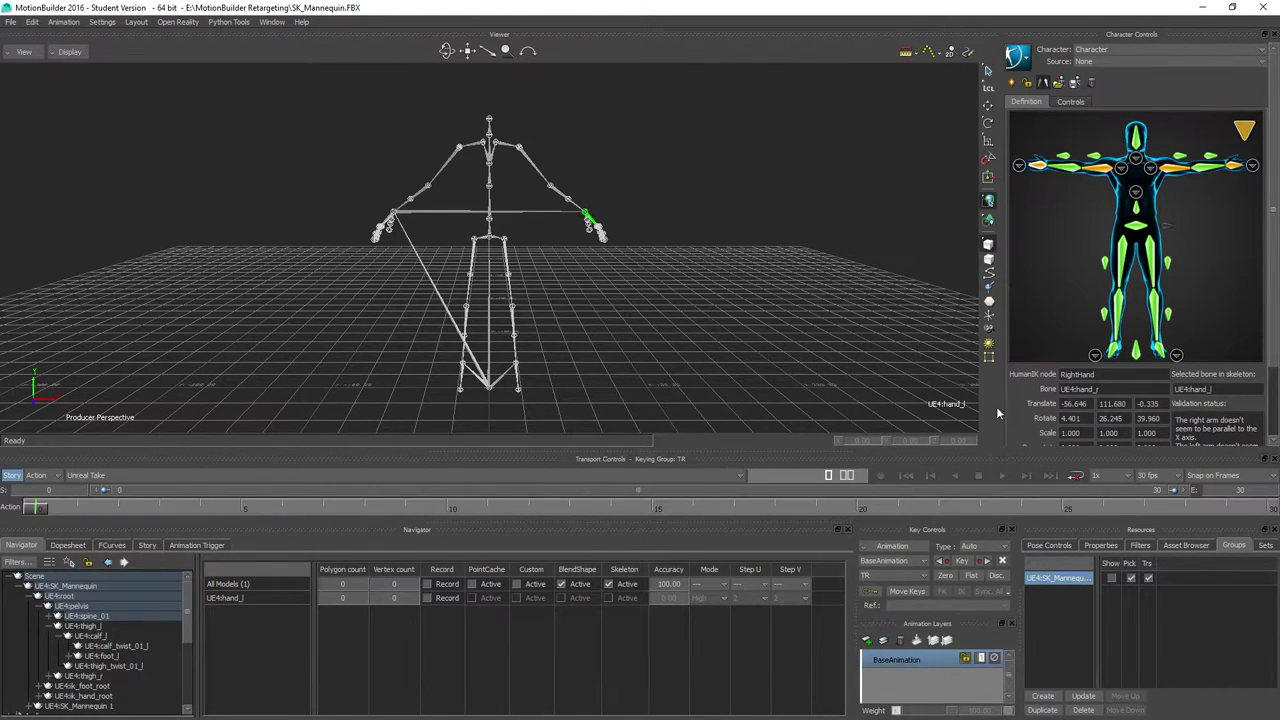
left_click(1160, 352)
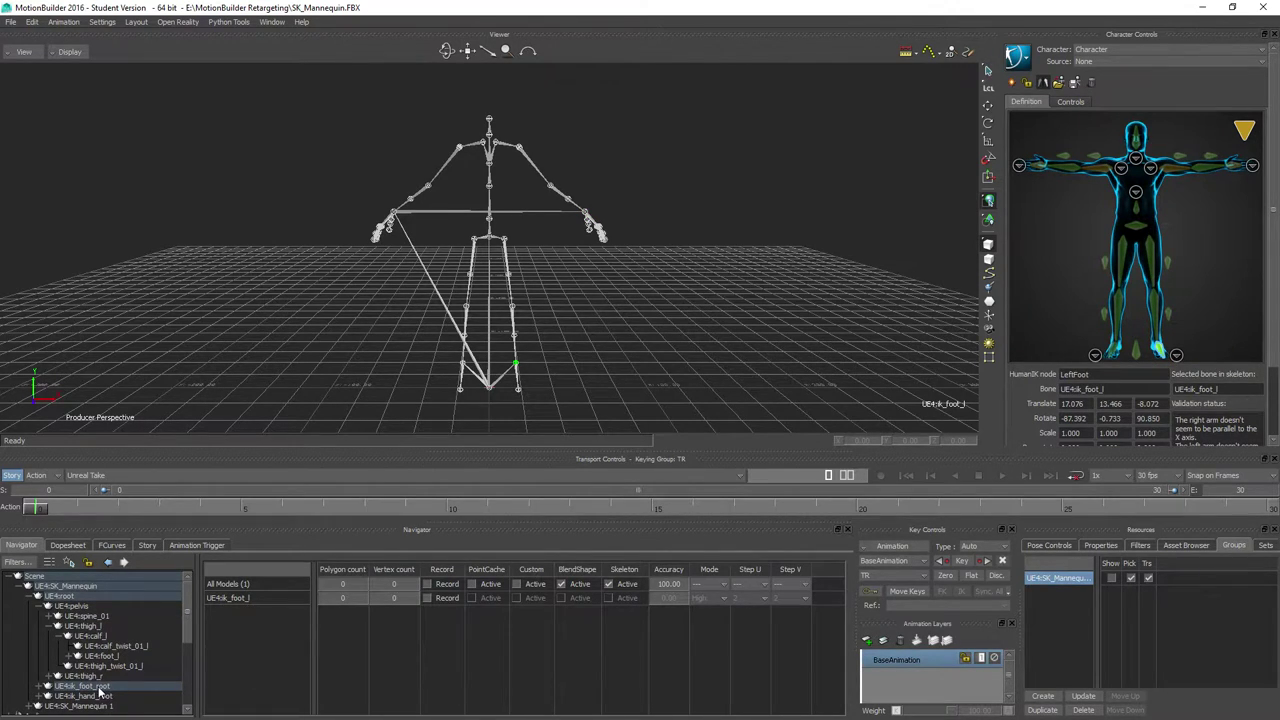
left_click_drag(104, 656, 1110, 388)
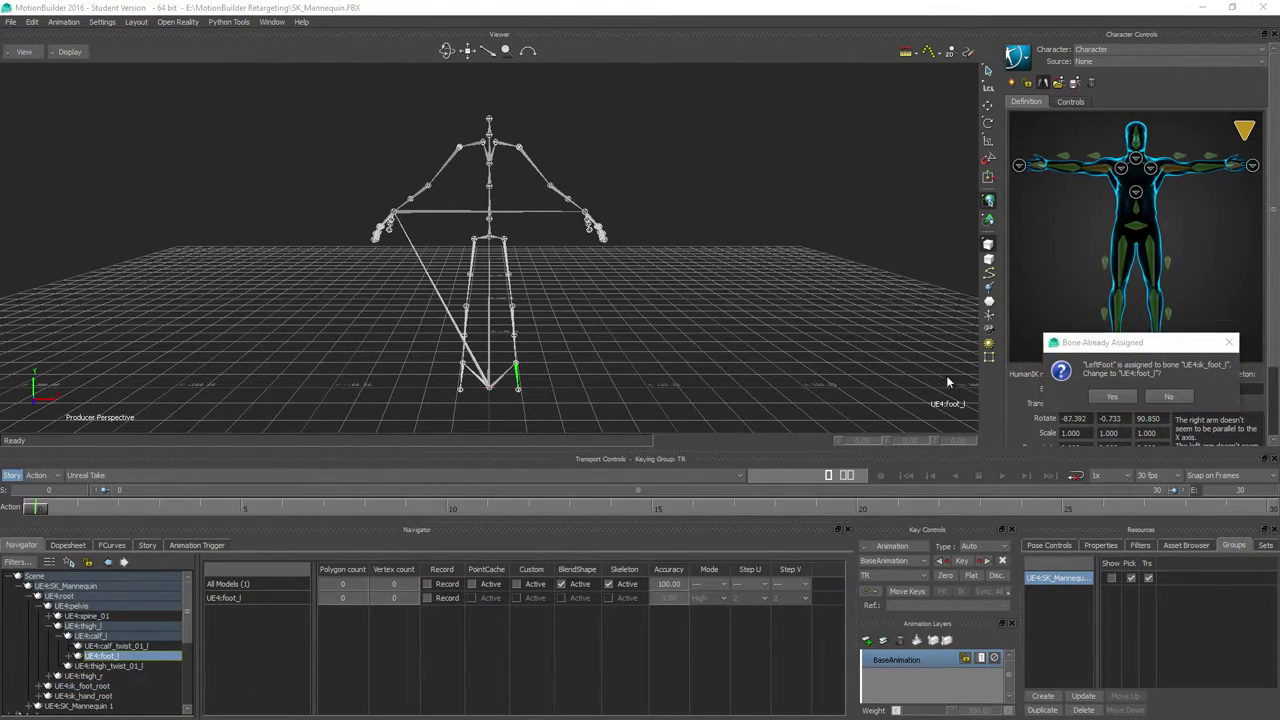
left_click(1112, 396)
left_click(1114, 396)
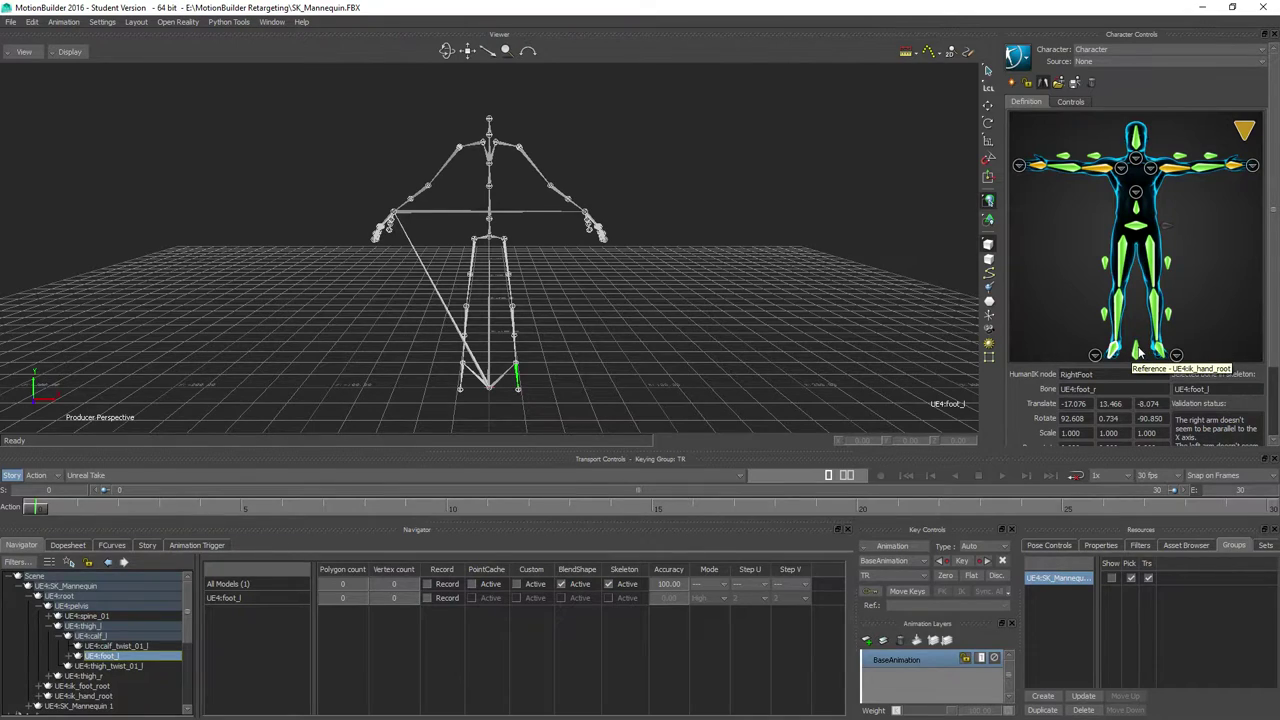
- Reassign the Reference node of the character definition to the UE4:root bone
left_click(1138, 352)
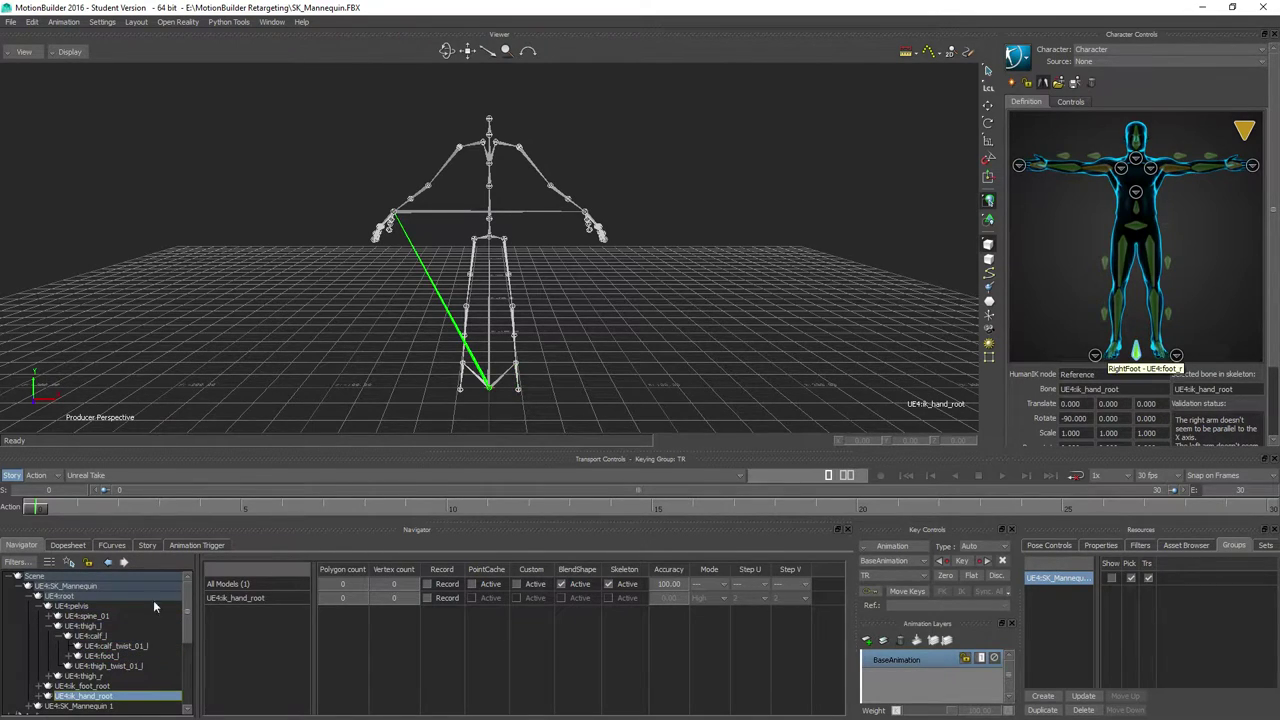
left_click(60, 596)
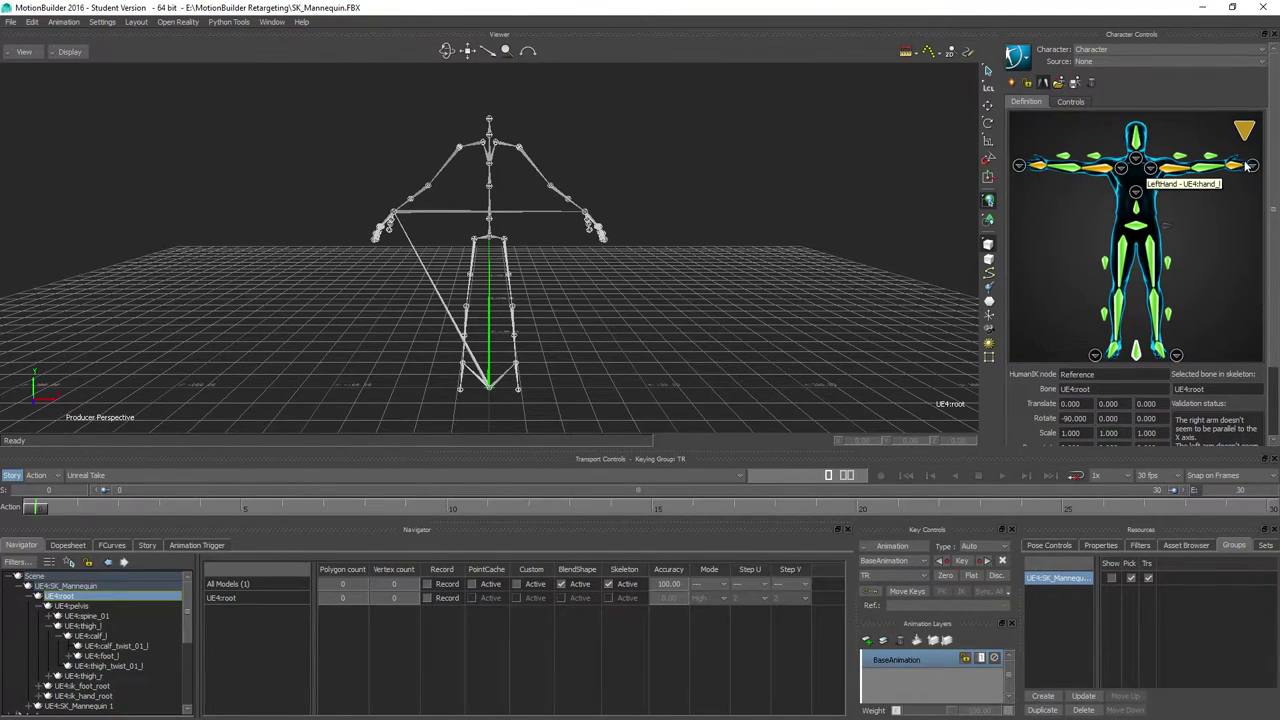
mouse_move(1246, 132)
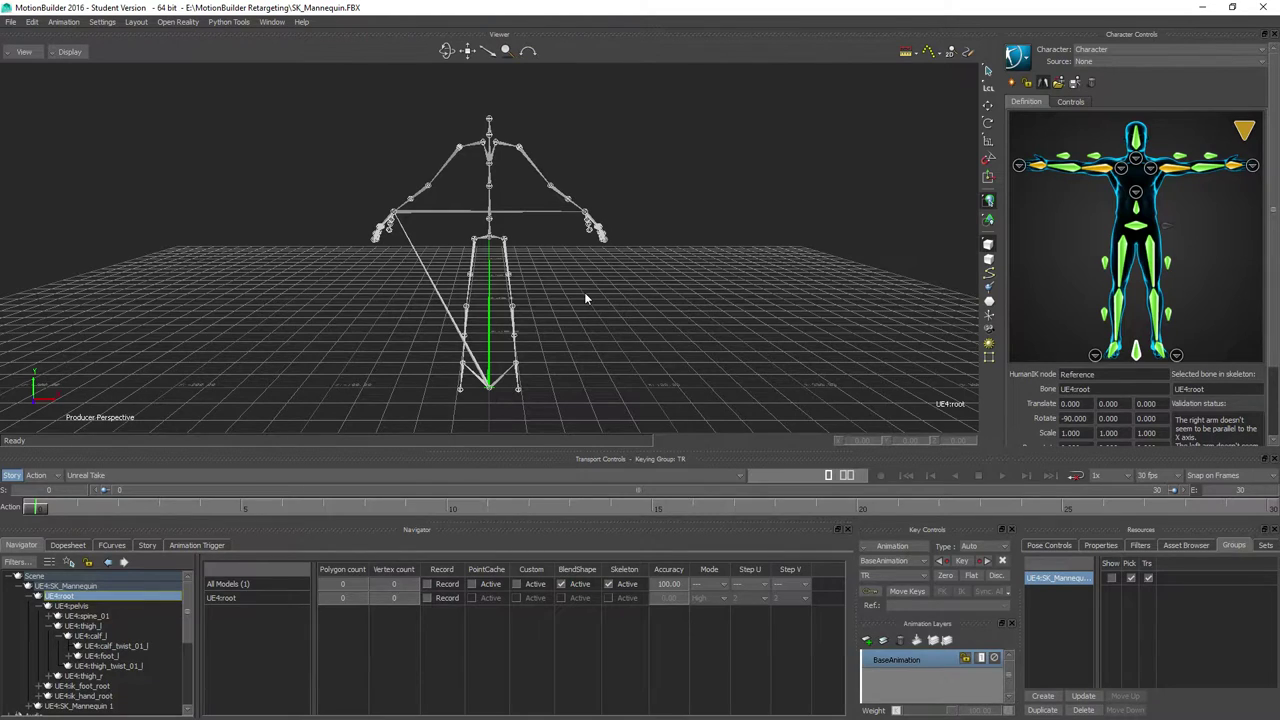
- Show the skeleton's upper body in the front view and activate the Rotate tool with the Local reference mode
key("ctrl+f")
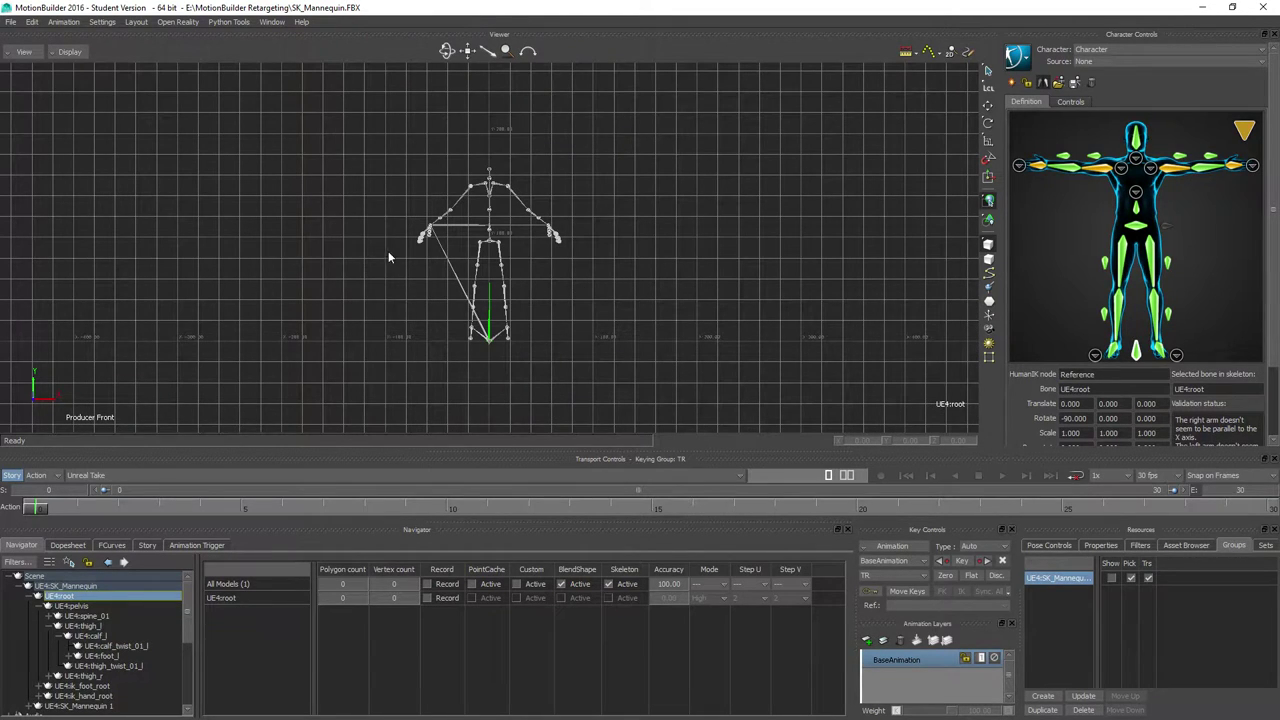
scroll(556, 256, "up", 5)
left_click_drag(534, 213, 548, 425, "shift")
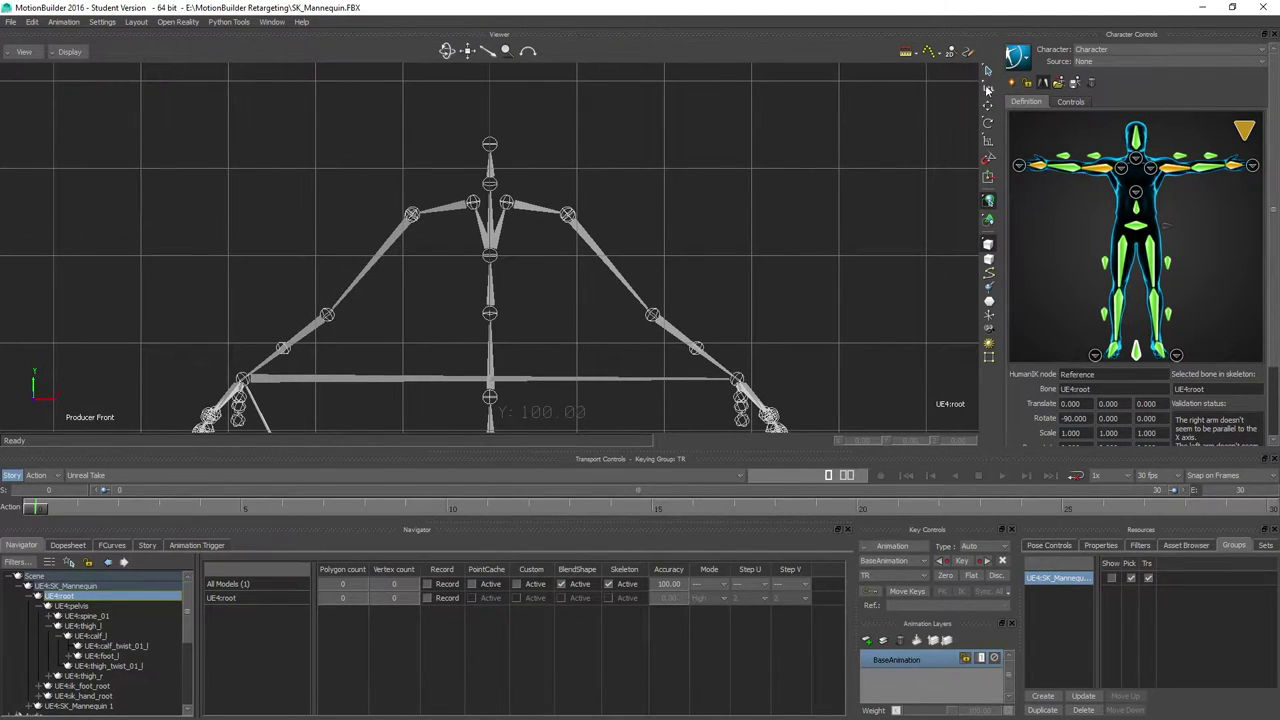
left_click(988, 123)
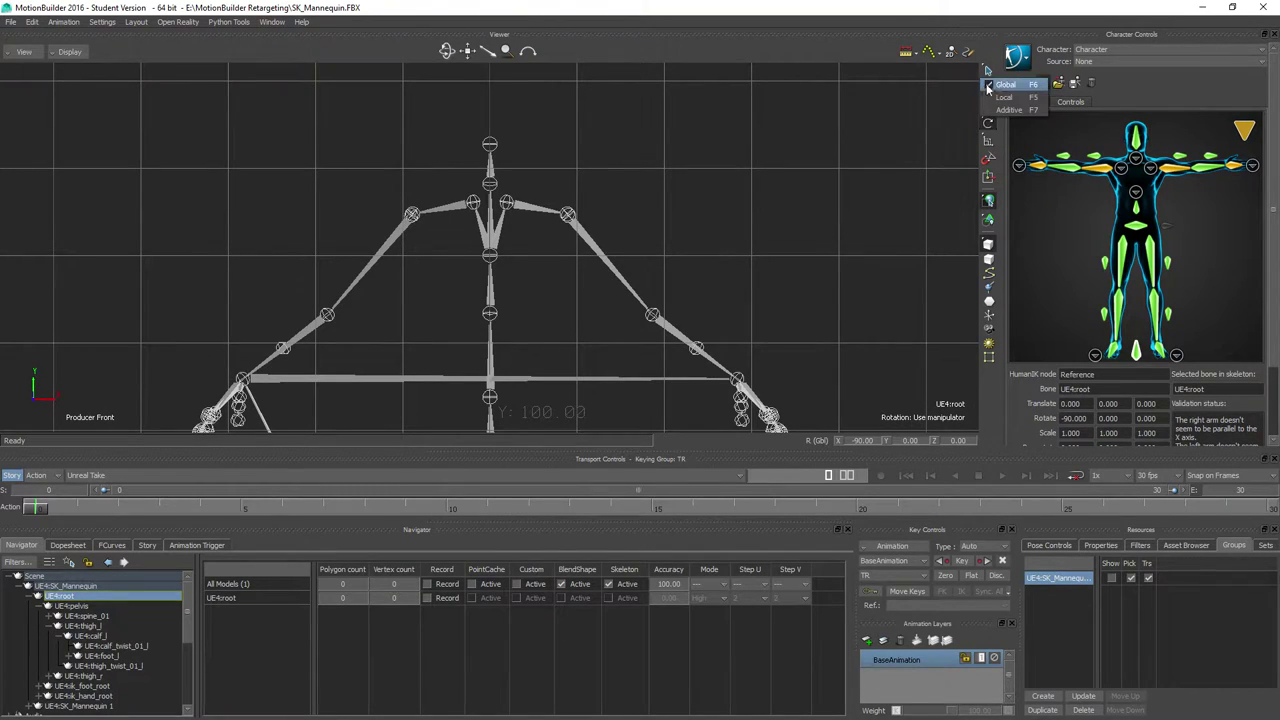
left_click(988, 87)
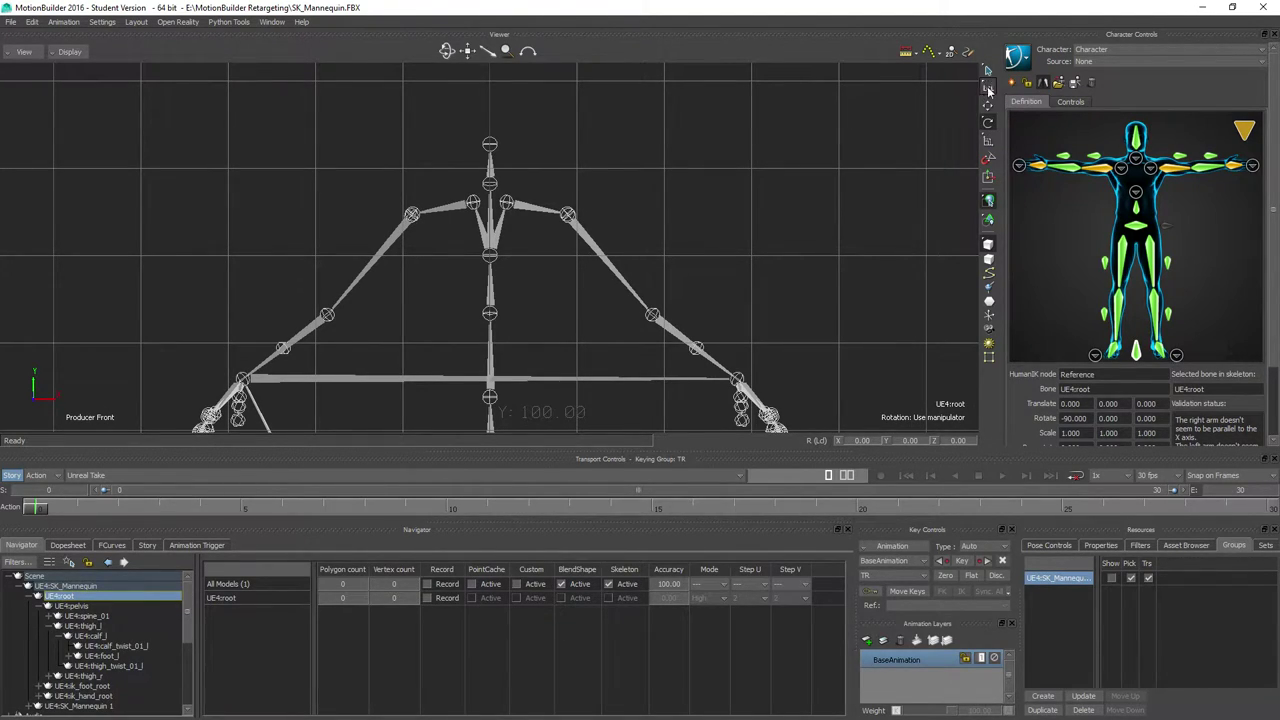
- Check the rotation snap angle in the viewer preferences without changing it
right_click(988, 160)
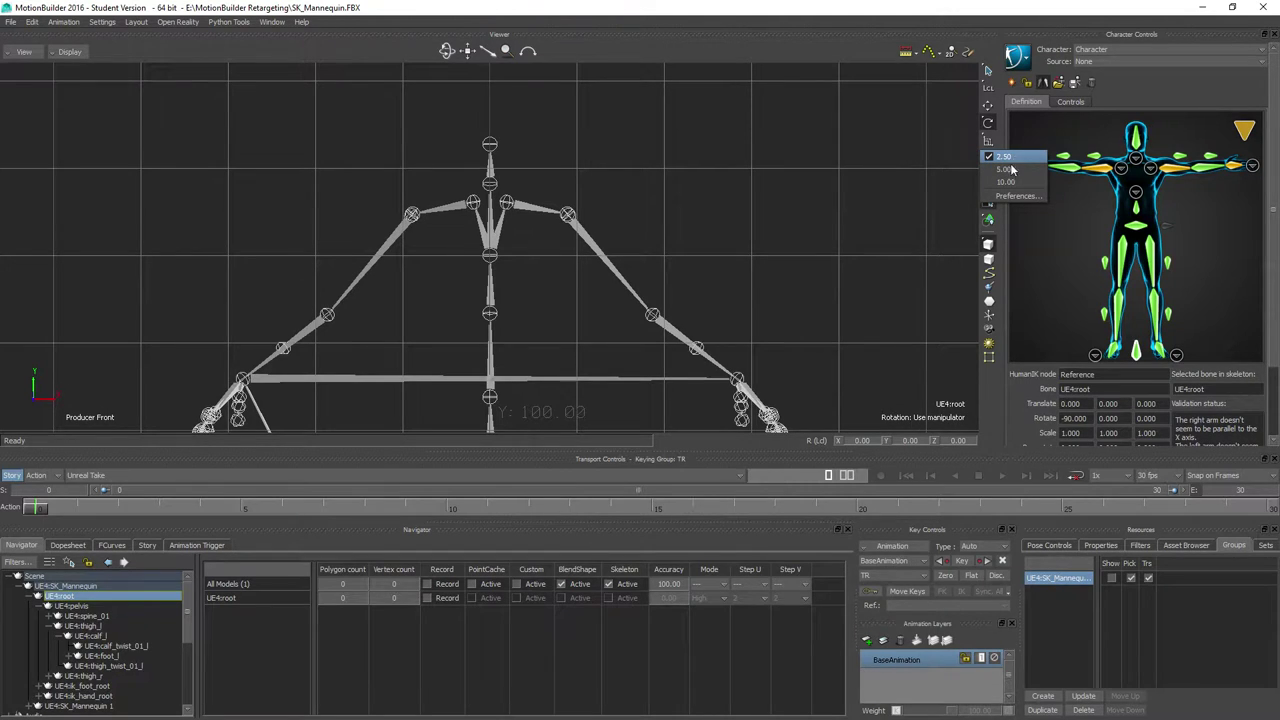
left_click(1016, 195)
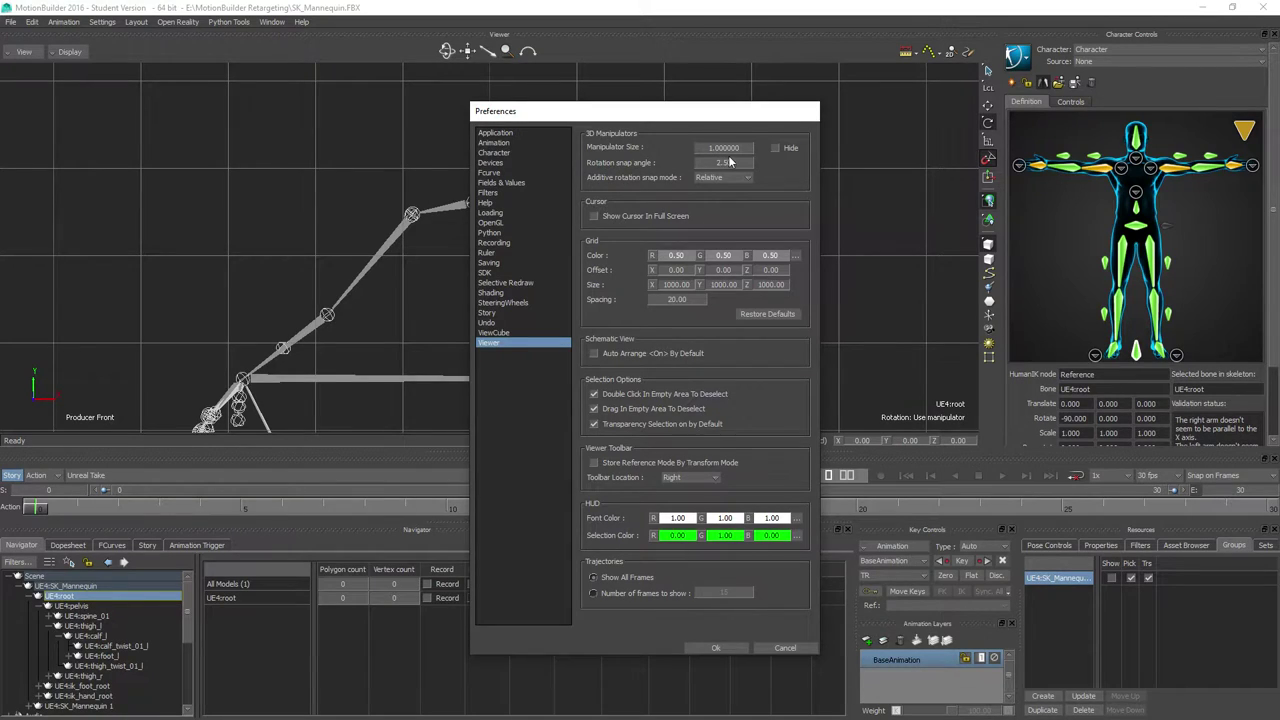
left_click(785, 648)
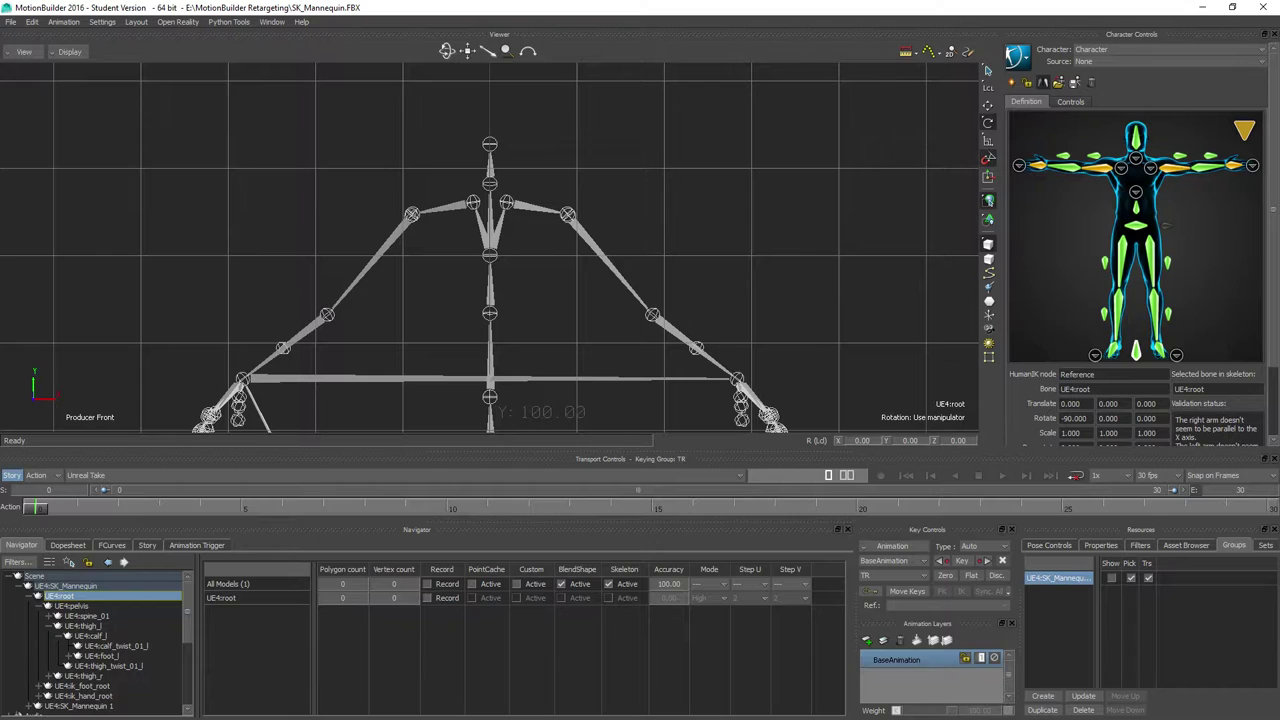
- Rotate the UE4:upperarm_l bone up to horizontal in the front view, to about X 5.93, Y -9.40, Z -22.97
left_click_drag(670, 285, 506, 173, "shift")
left_click(474, 175)
left_click_drag(399, 153, 466, 252, "ctrl")
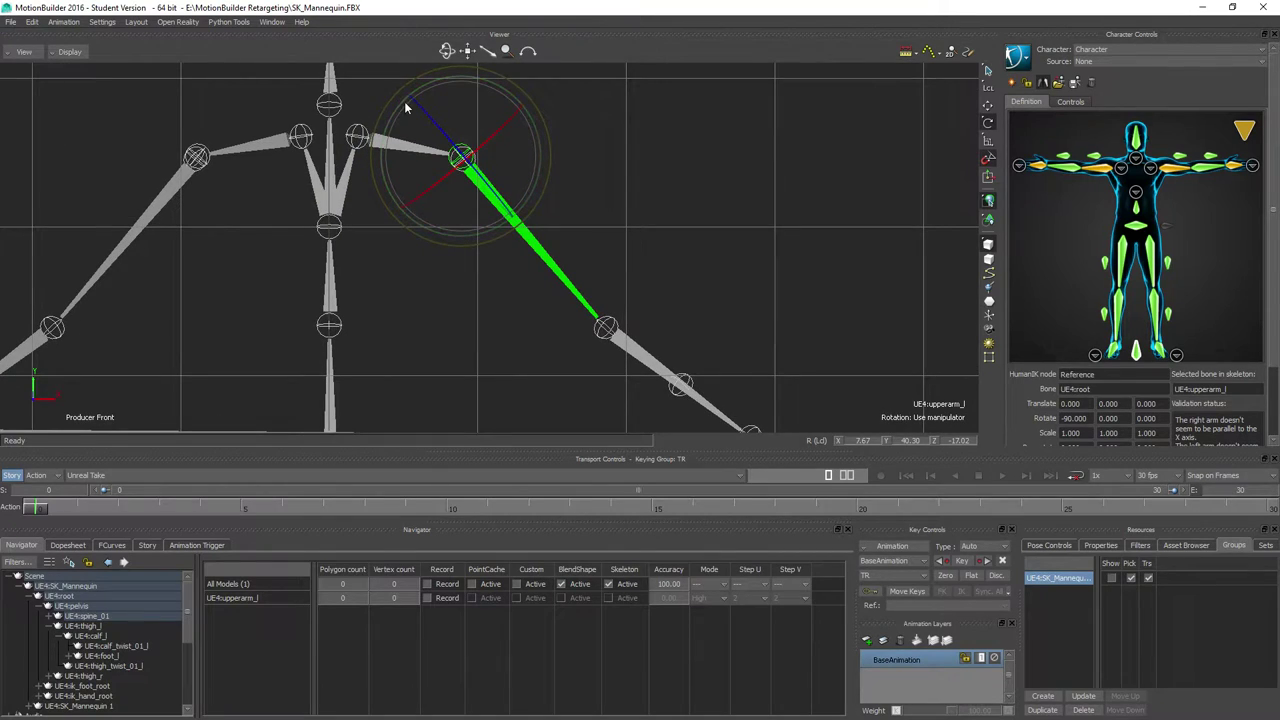
left_click_drag(403, 111, 381, 141)
- Rotate the UE4:lowerarm_l bone in line with the upper arm, to about X -2.63, Y -0.37, Z -3.88
left_click(727, 154)
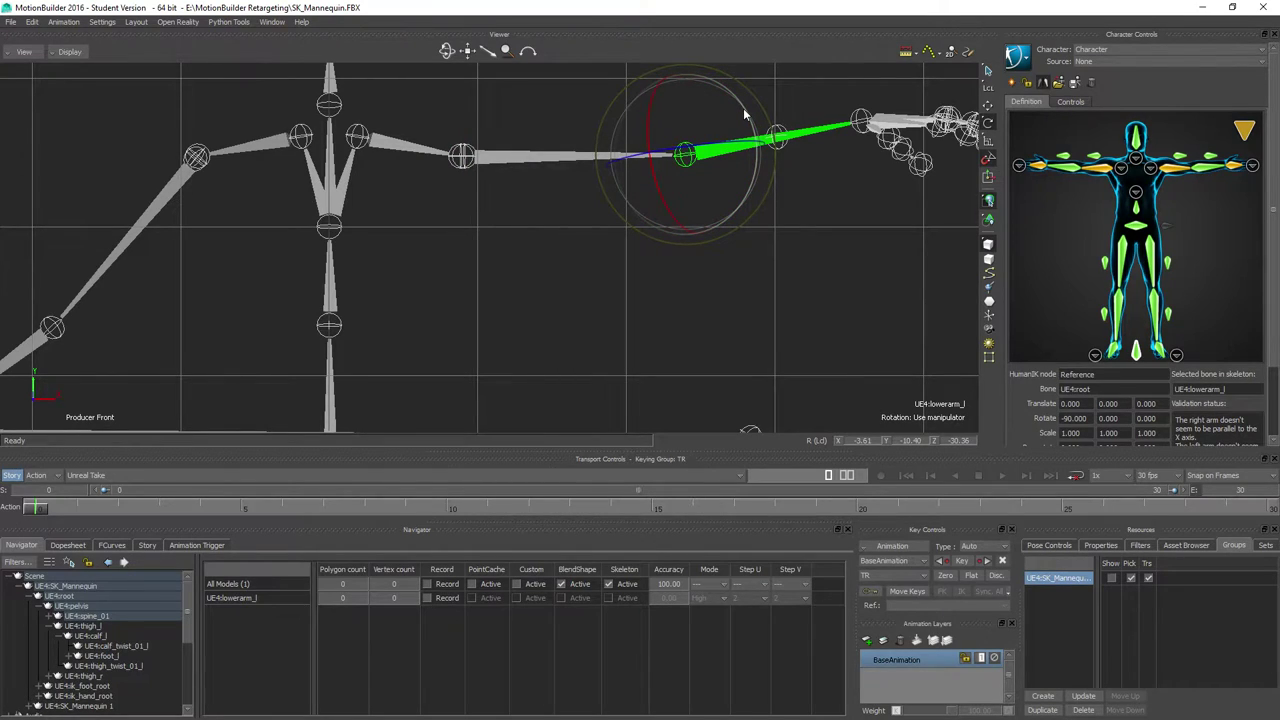
left_click_drag(631, 162, 649, 160)
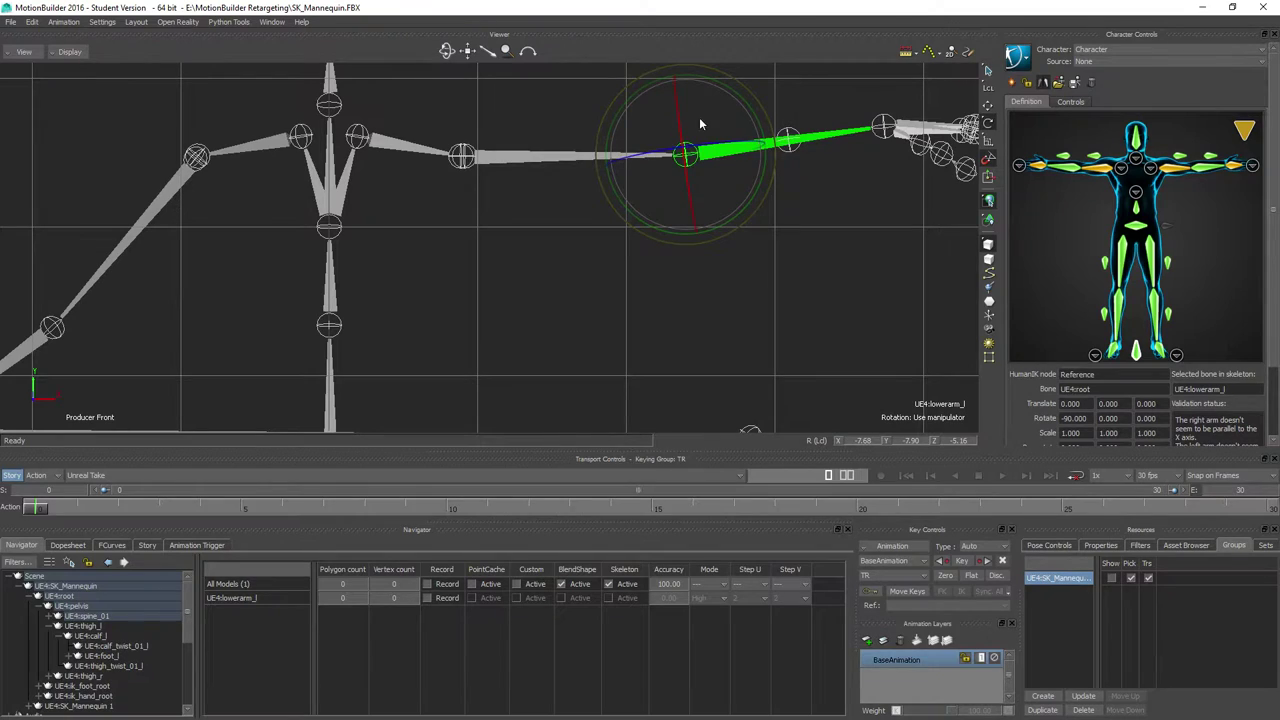
left_click_drag(747, 102, 757, 100)
left_click_drag(683, 119, 756, 123)
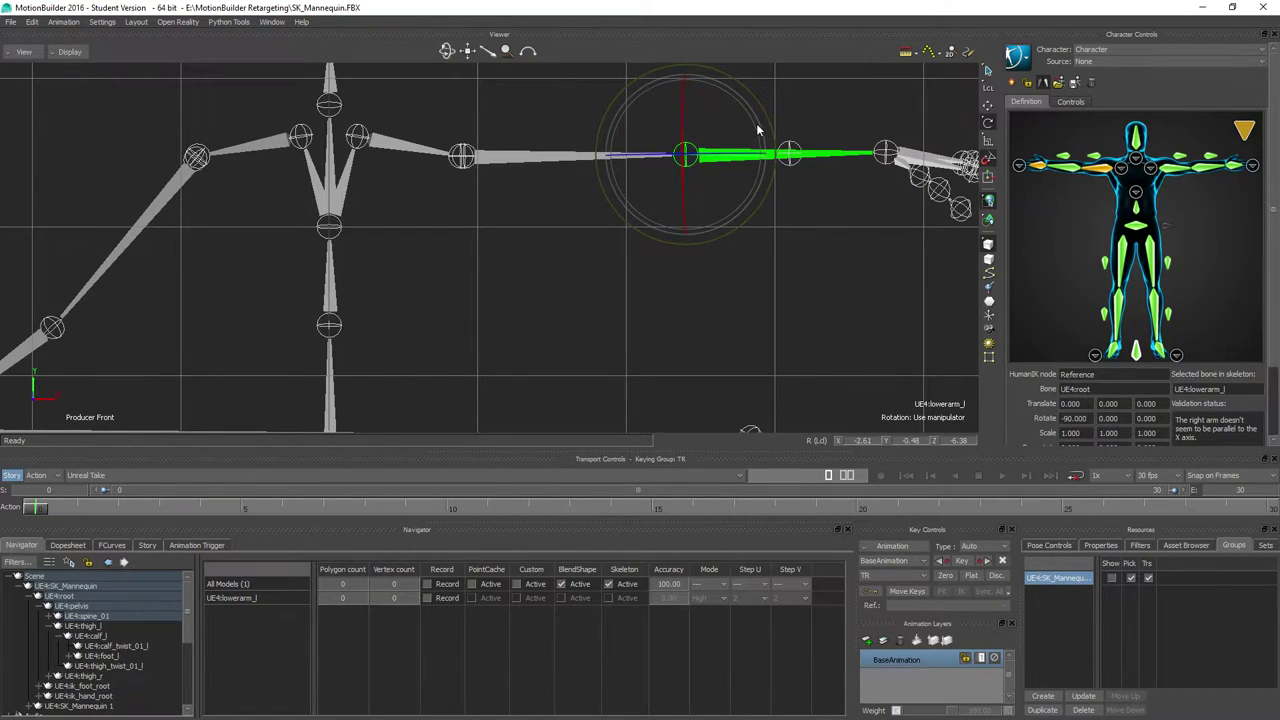
left_click_drag(647, 160, 655, 158)
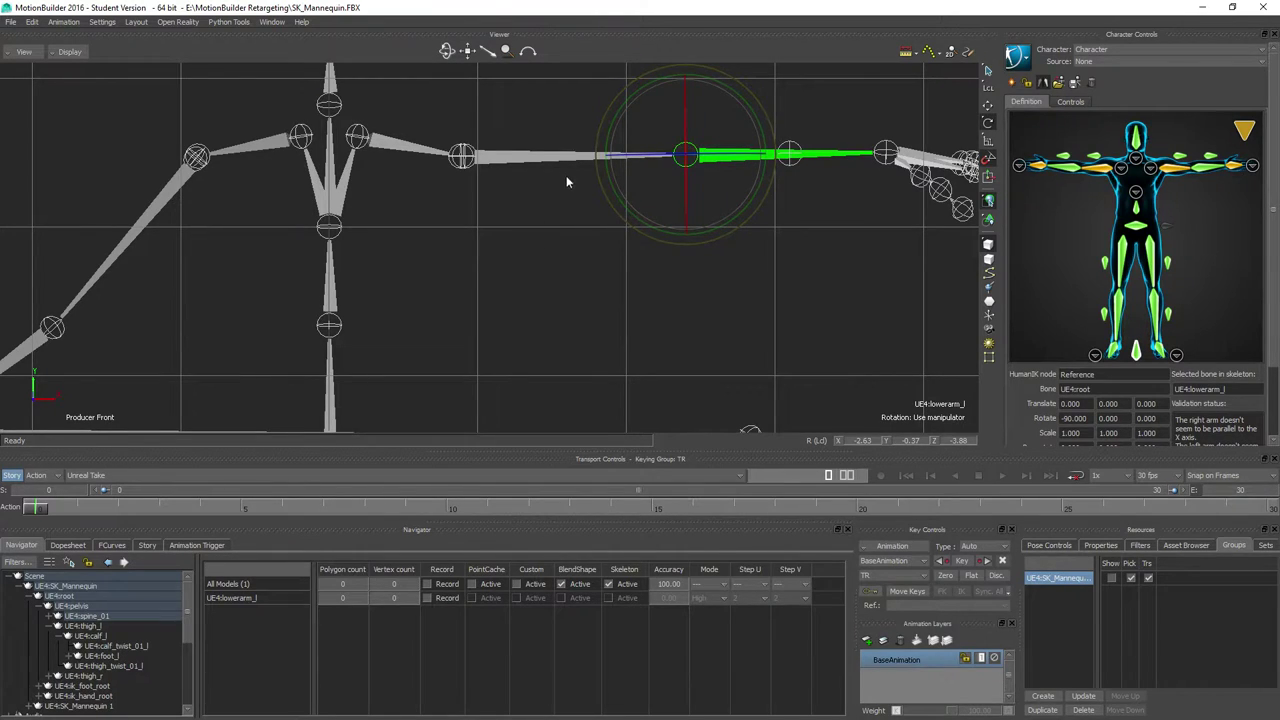
- Fine-tune the UE4:upperarm_l bone's rotation to about X 6.33, Y -9.13, Z -25.49 to level it in the front view
left_click(538, 160)
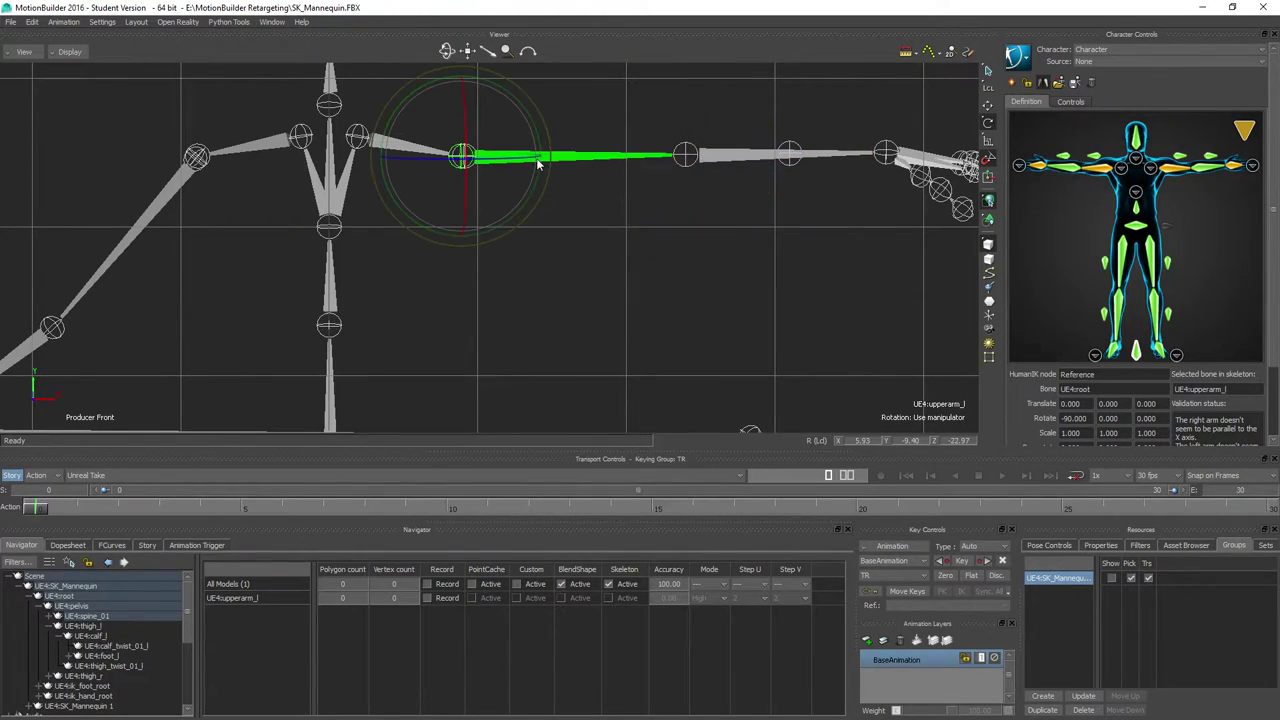
left_click_drag(432, 162, 475, 210, "shift")
key("ctrl+z")
left_click_drag(478, 216, 477, 217)
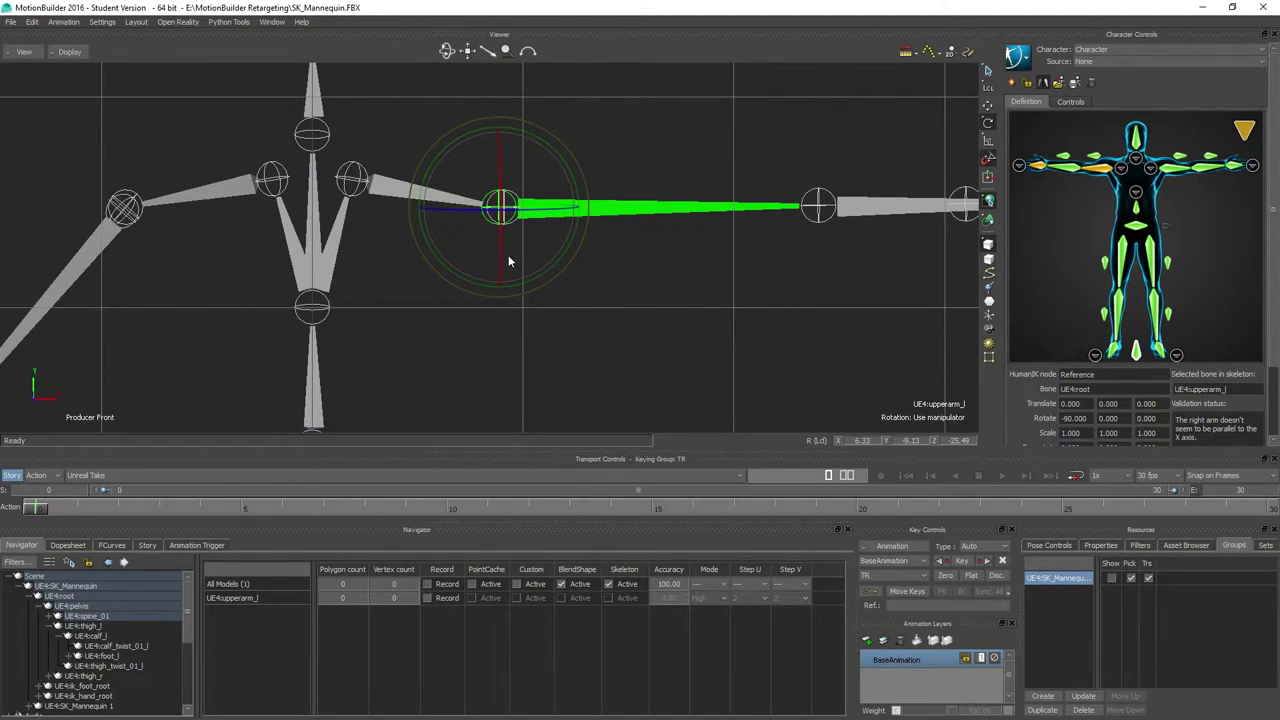
- In the top view, rotate the UE4:lowerarm_l bone slightly so that the left forearm lies parallel to the X axis
key("ctrl+t")
left_click_drag(438, 257, 757, 224, "ctrl")
left_click(699, 205)
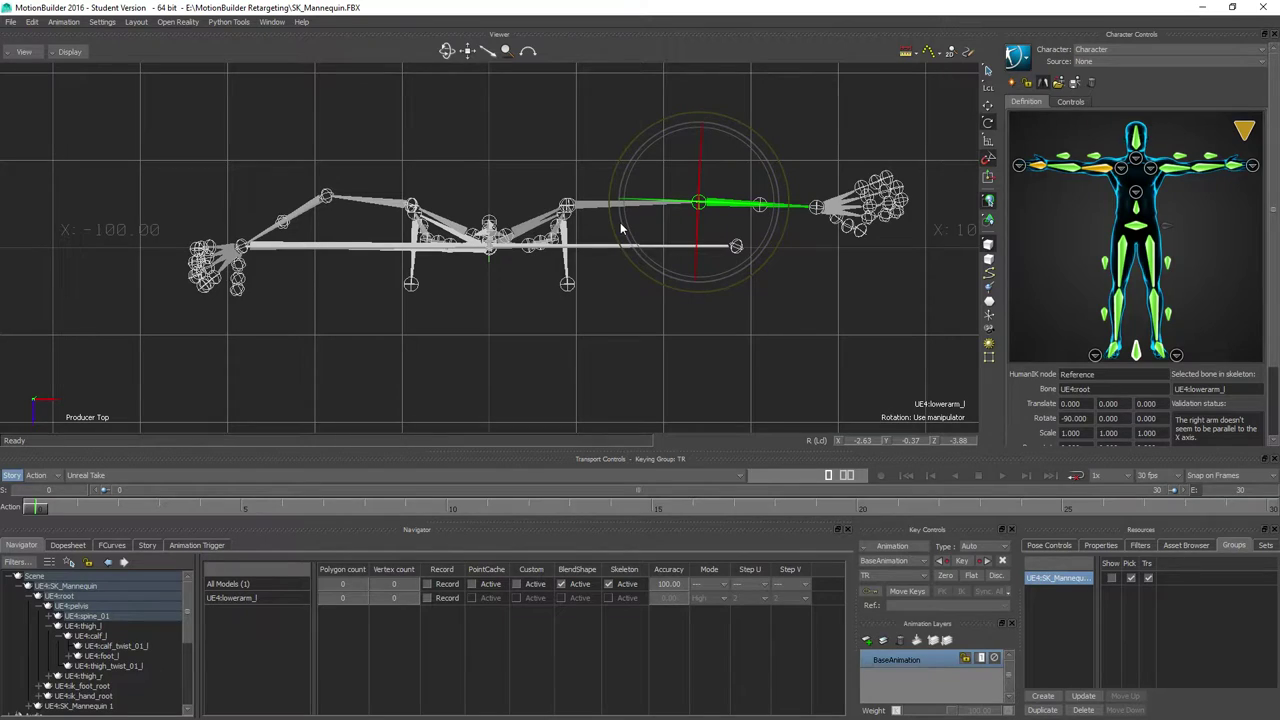
left_click_drag(620, 230, 621, 232)
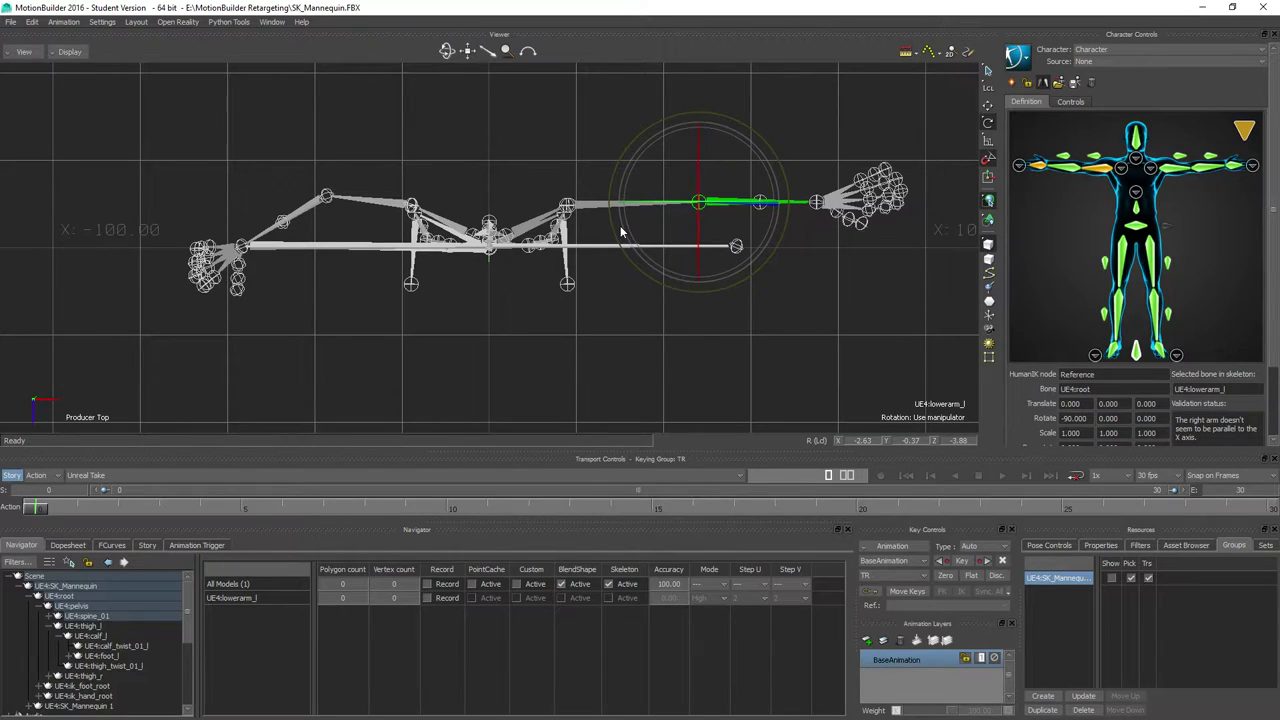
- Fine-tune the UE4:lowerarm_l bone's rotation in the top view to about X -2.65, Y -0.25, Z -1.38
left_click(788, 322)
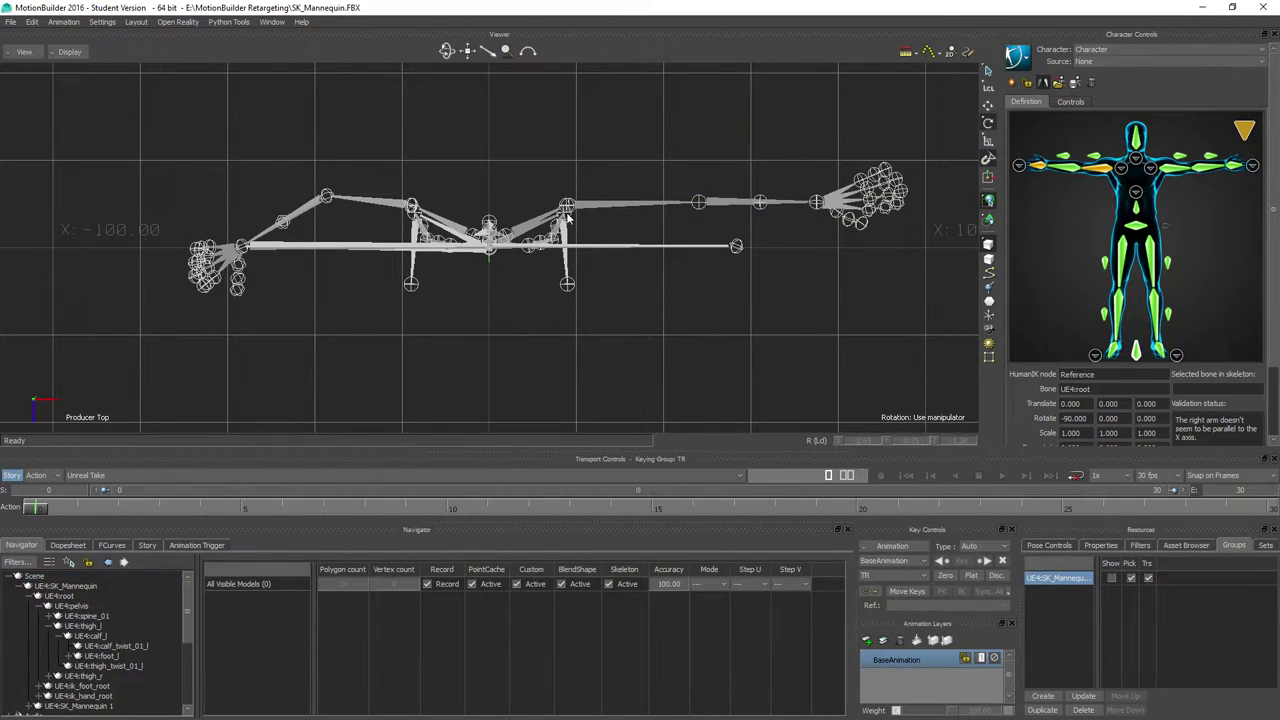
left_click(701, 237)
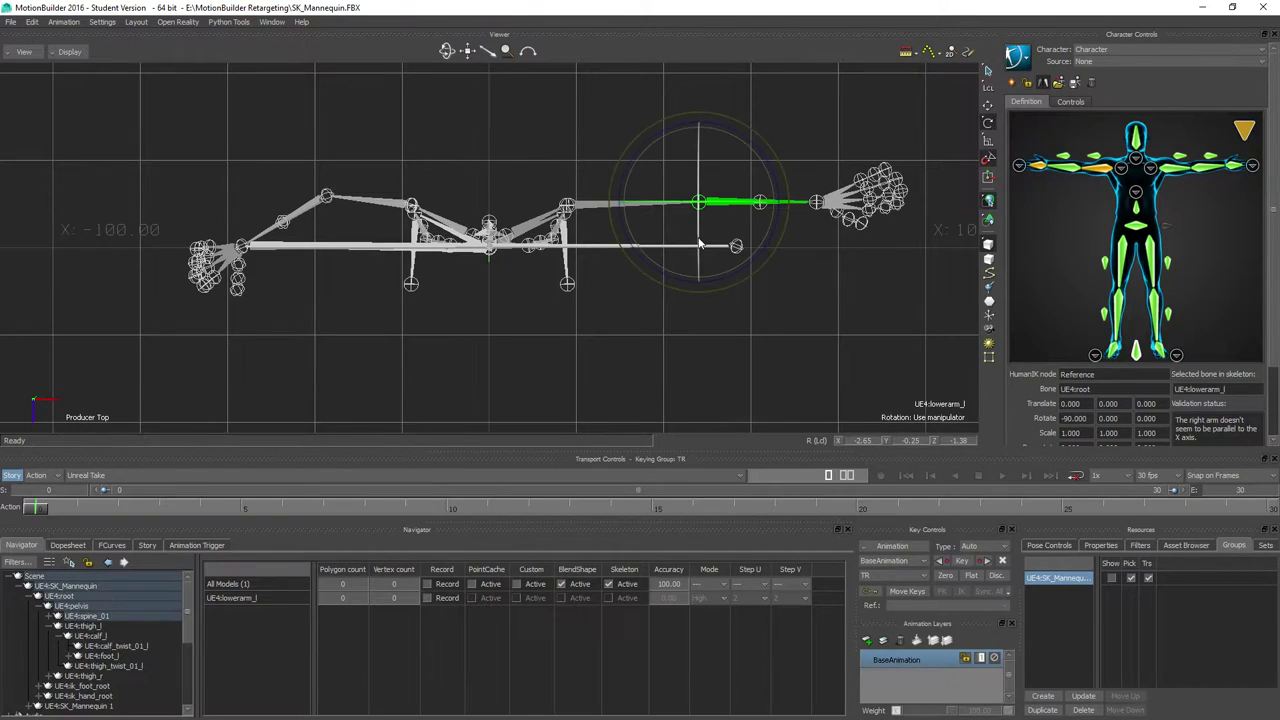
left_click(803, 321)
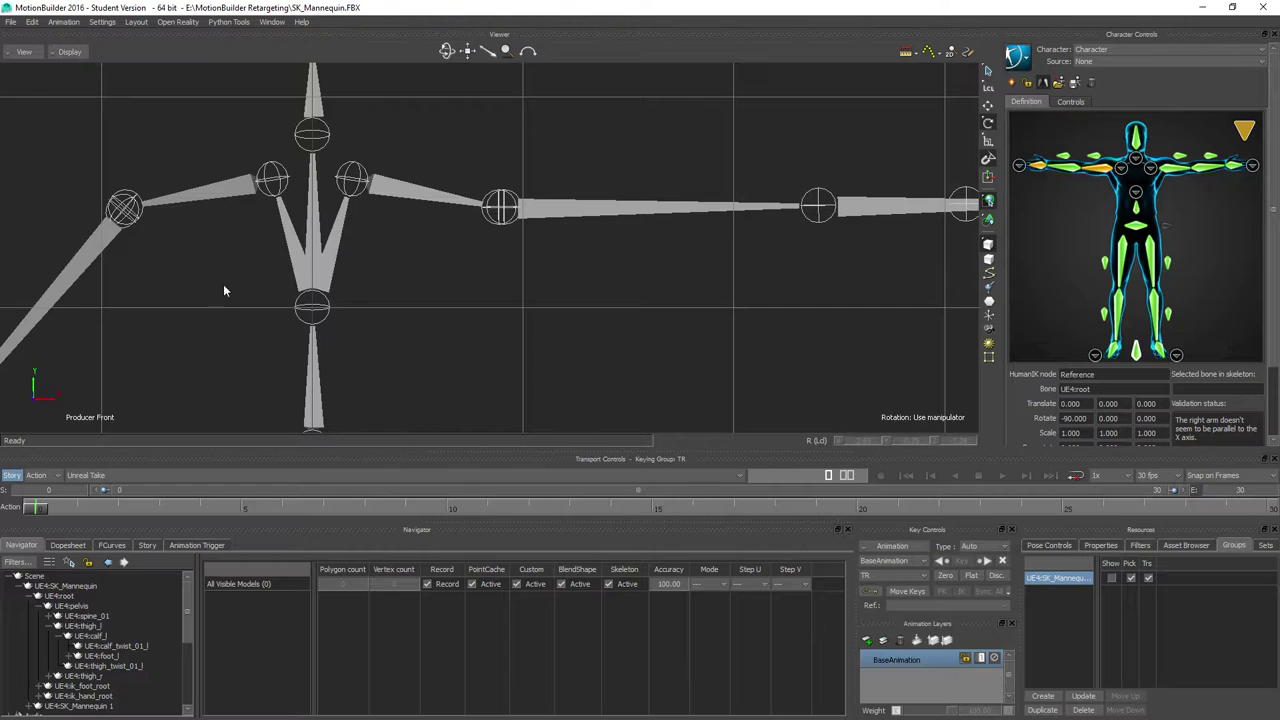
- Rotate the UE4:upperarm_r bone up to horizontal in the front view, to about X 6.72, Y -8.84, Z -28.01
left_click_drag(251, 260, 637, 245, "shift")
left_click(487, 250)
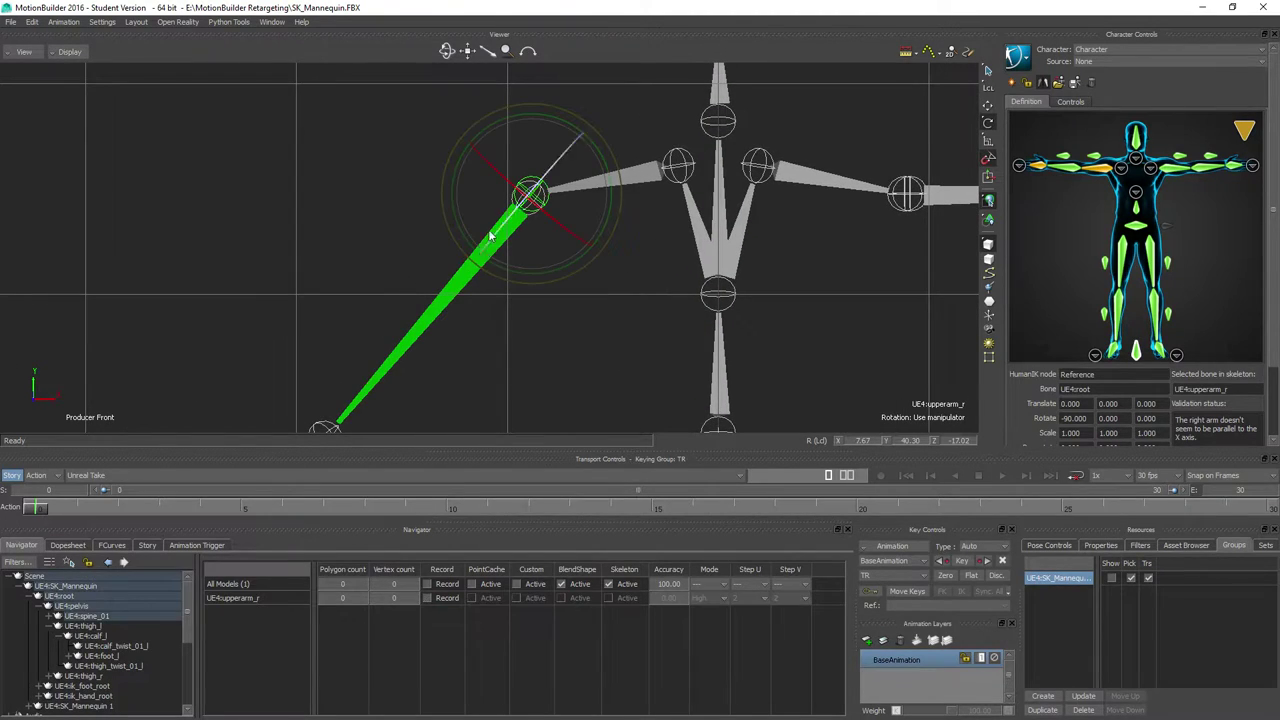
left_click_drag(453, 181, 455, 153)
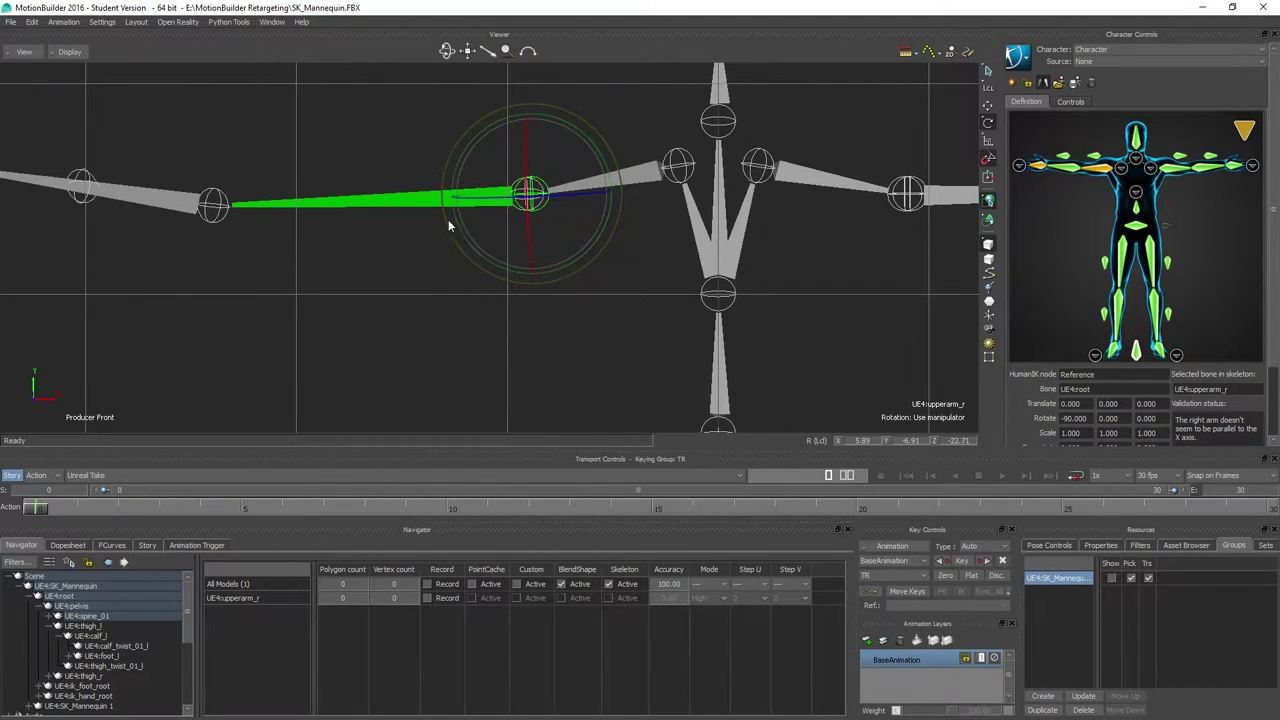
scroll(445, 266, "down", 5)
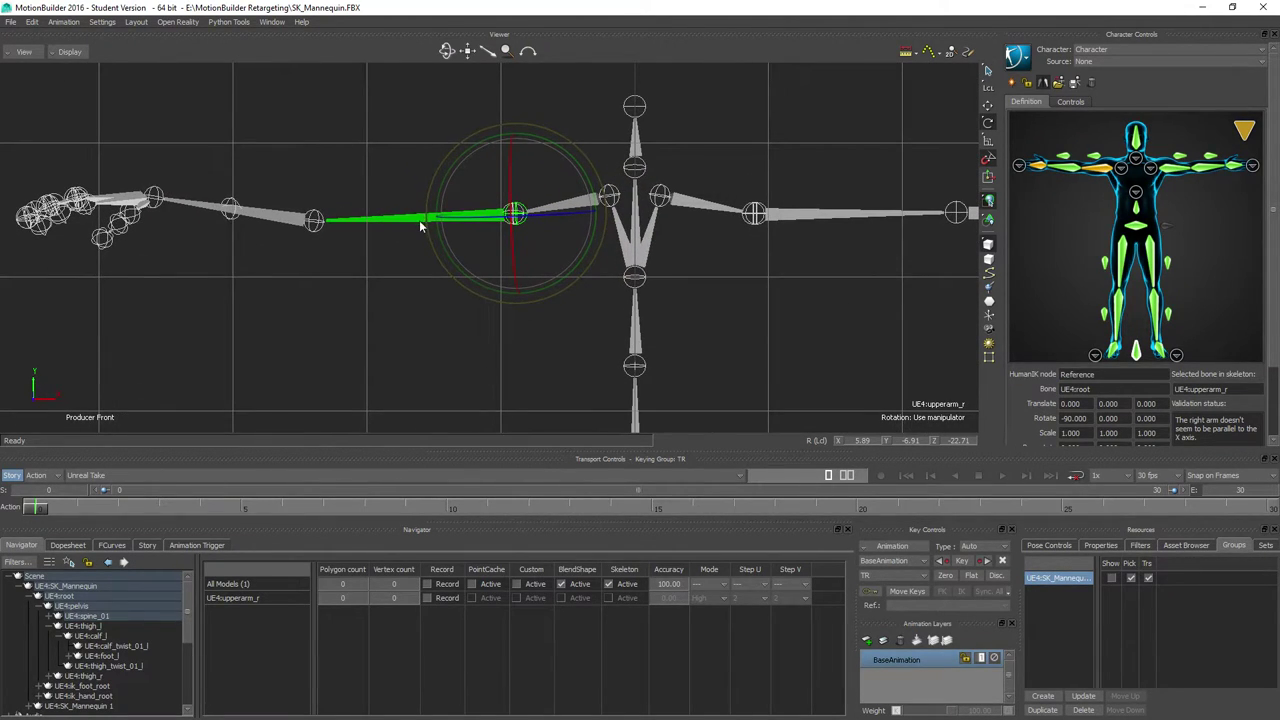
left_click_drag(437, 210, 434, 208)
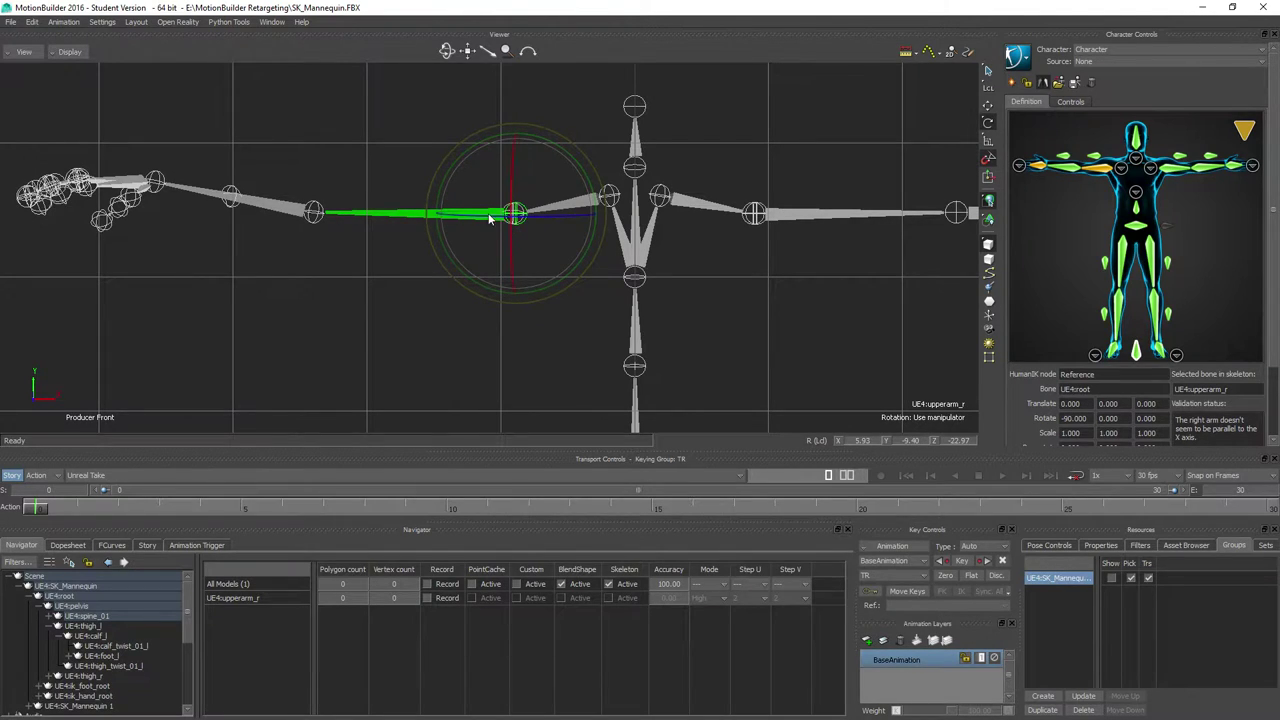
left_click_drag(488, 218, 490, 218)
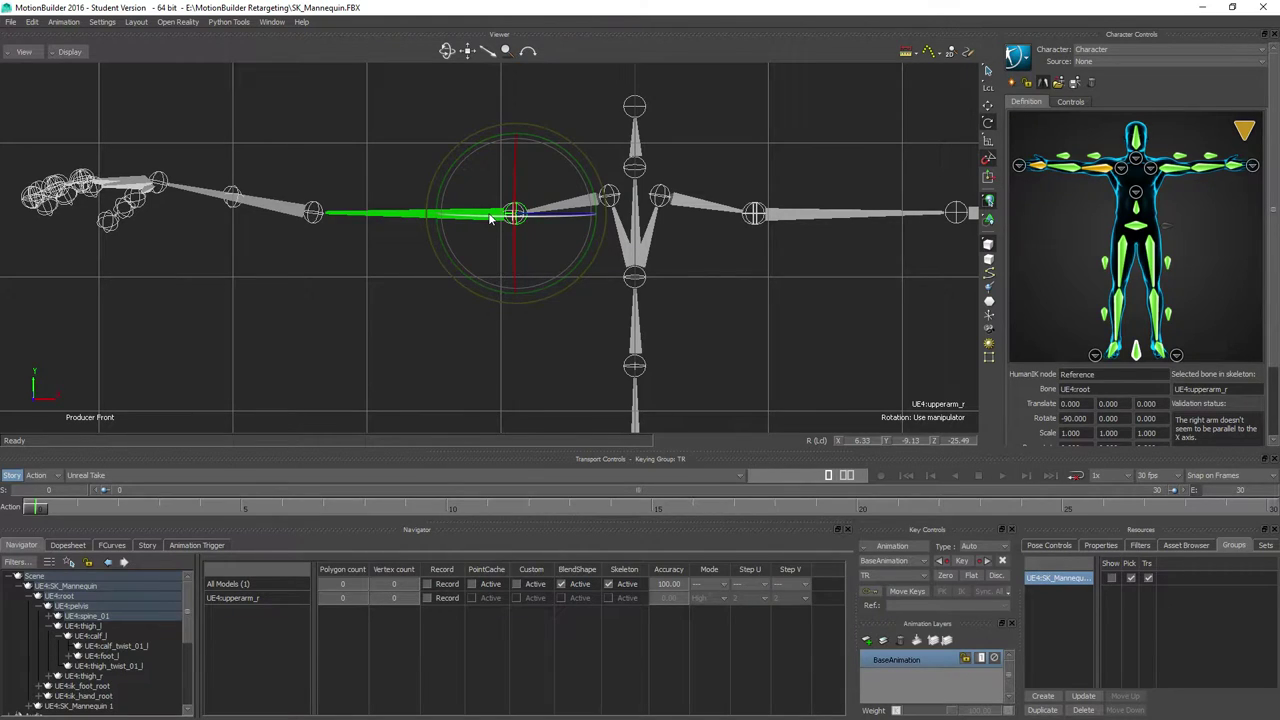
scroll(495, 220, "up", 5)
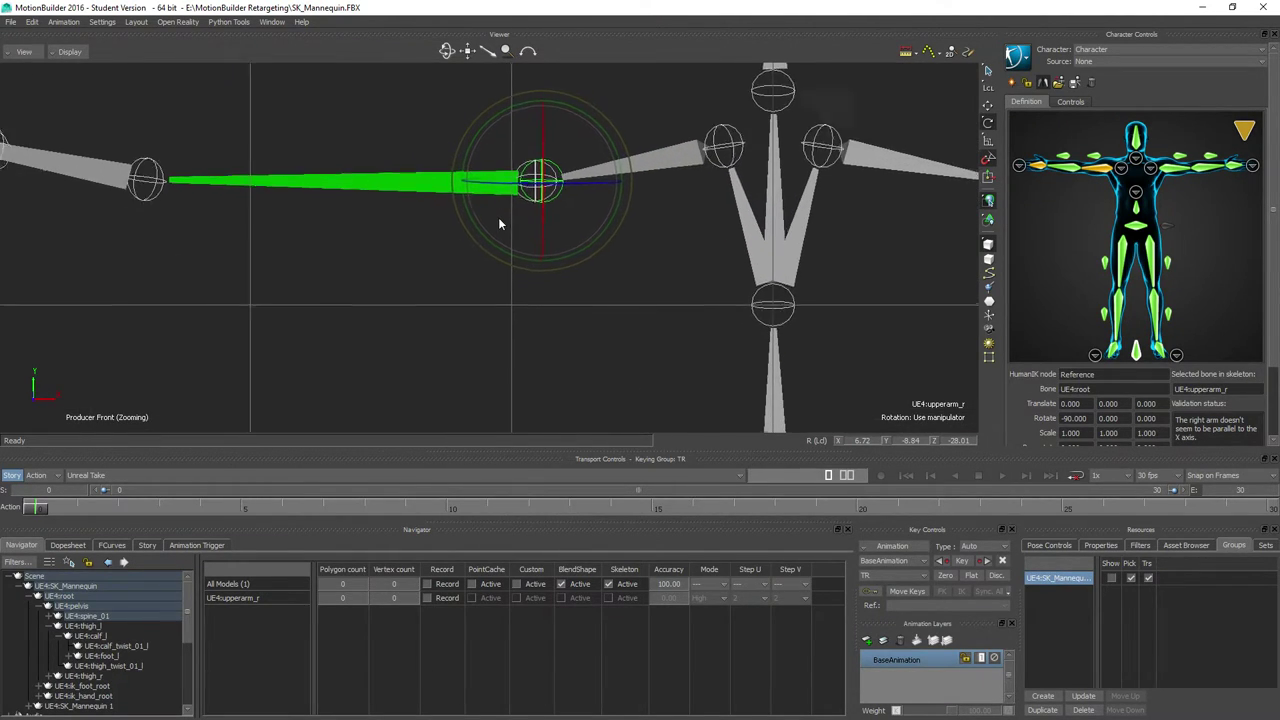
- Rotate the UE4:lowerarm_r bone in line with the right upper arm, to about X -3.26, Y 0.37, Z 1.25
scroll(498, 217, "down", 5)
left_click(299, 217)
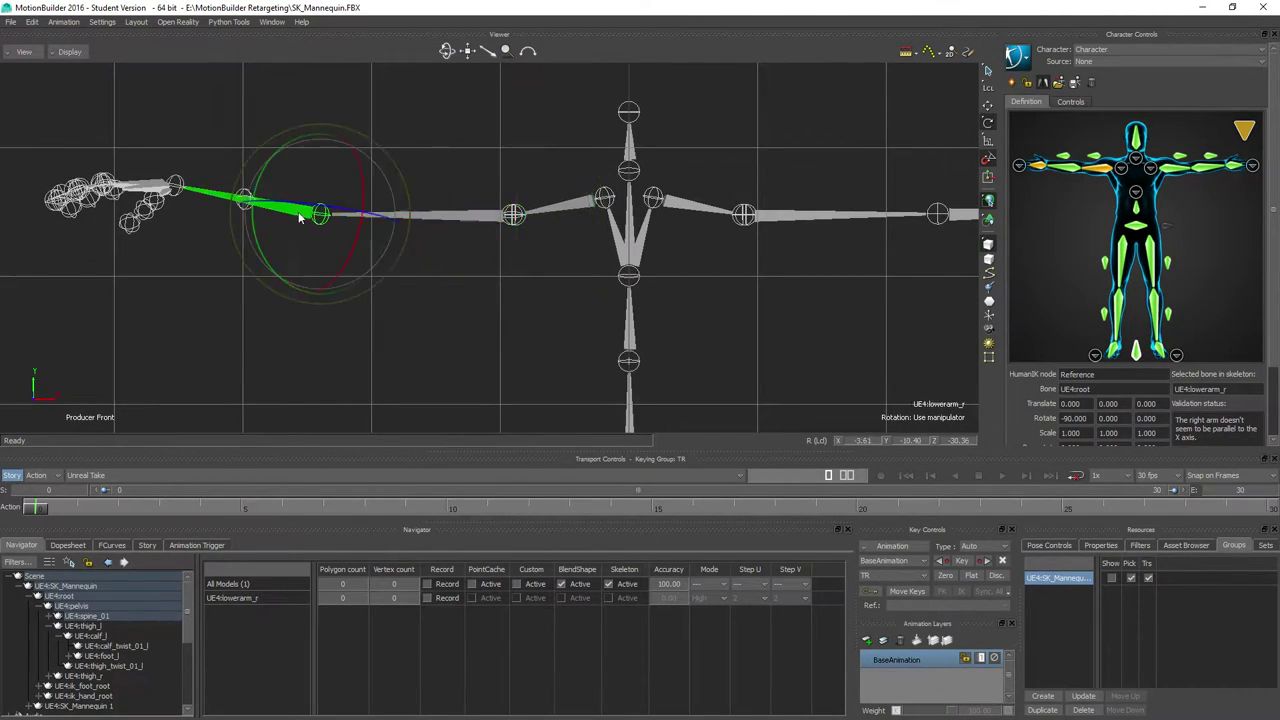
left_click_drag(340, 203, 302, 190)
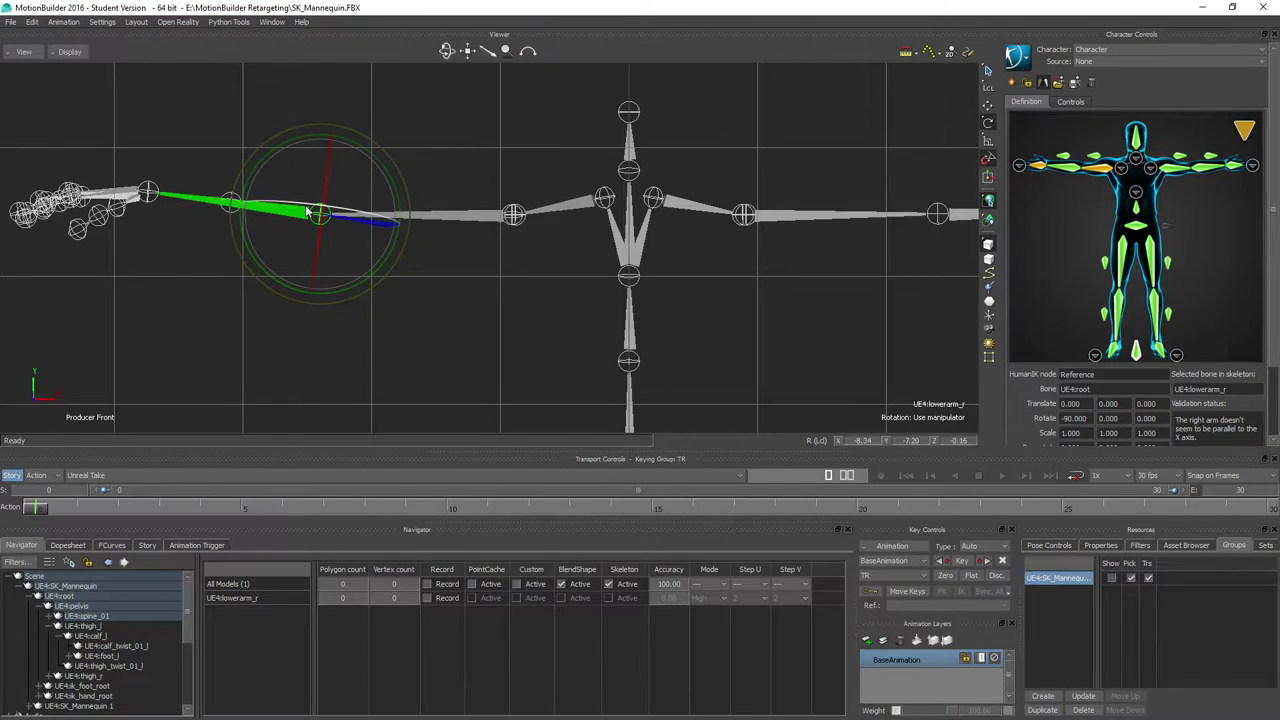
left_click_drag(283, 142, 277, 146)
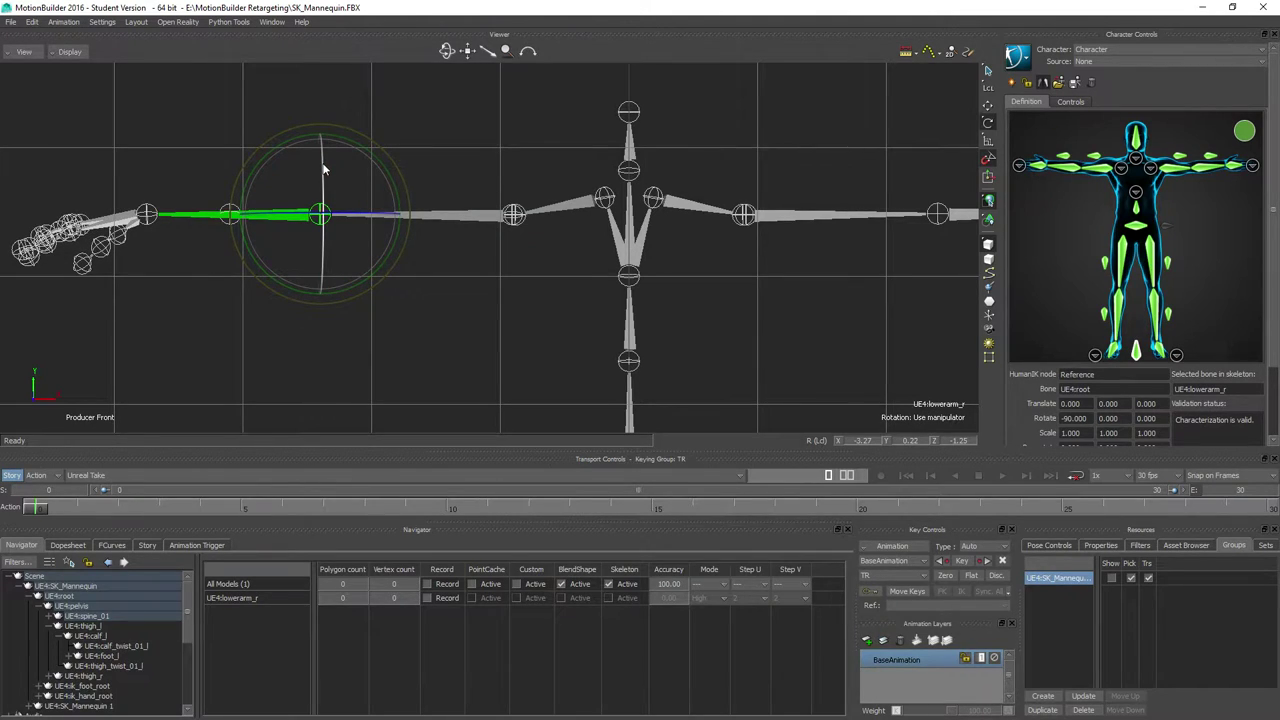
left_click_drag(312, 215, 313, 215)
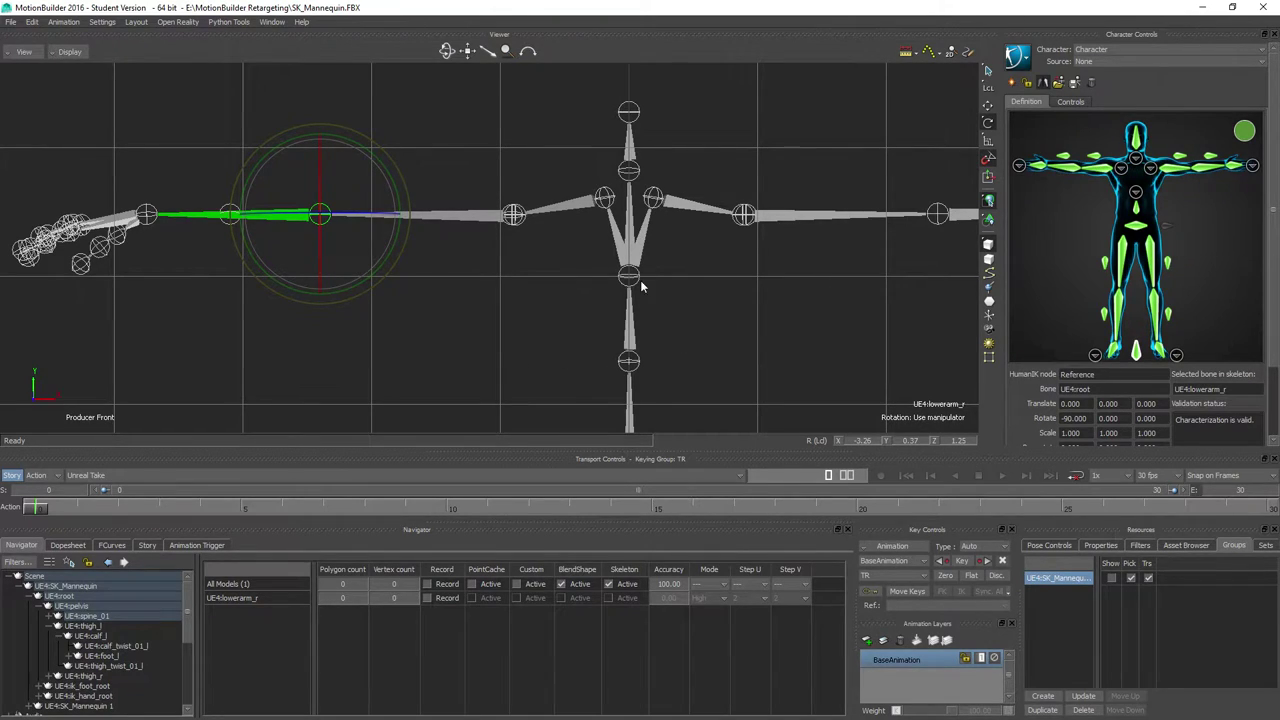
- Check the T-pose in the top, right and perspective views and lock the character definition to characterize the skeleton
key("ctrl+t")
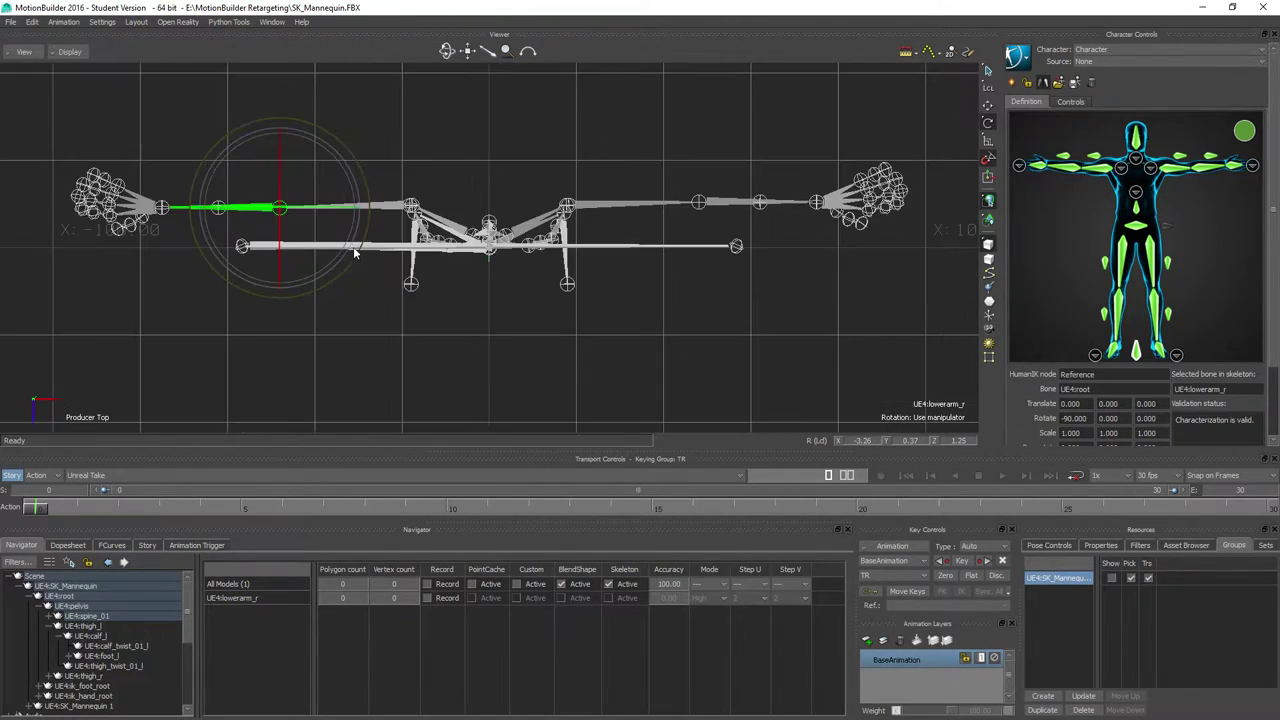
left_click(538, 352)
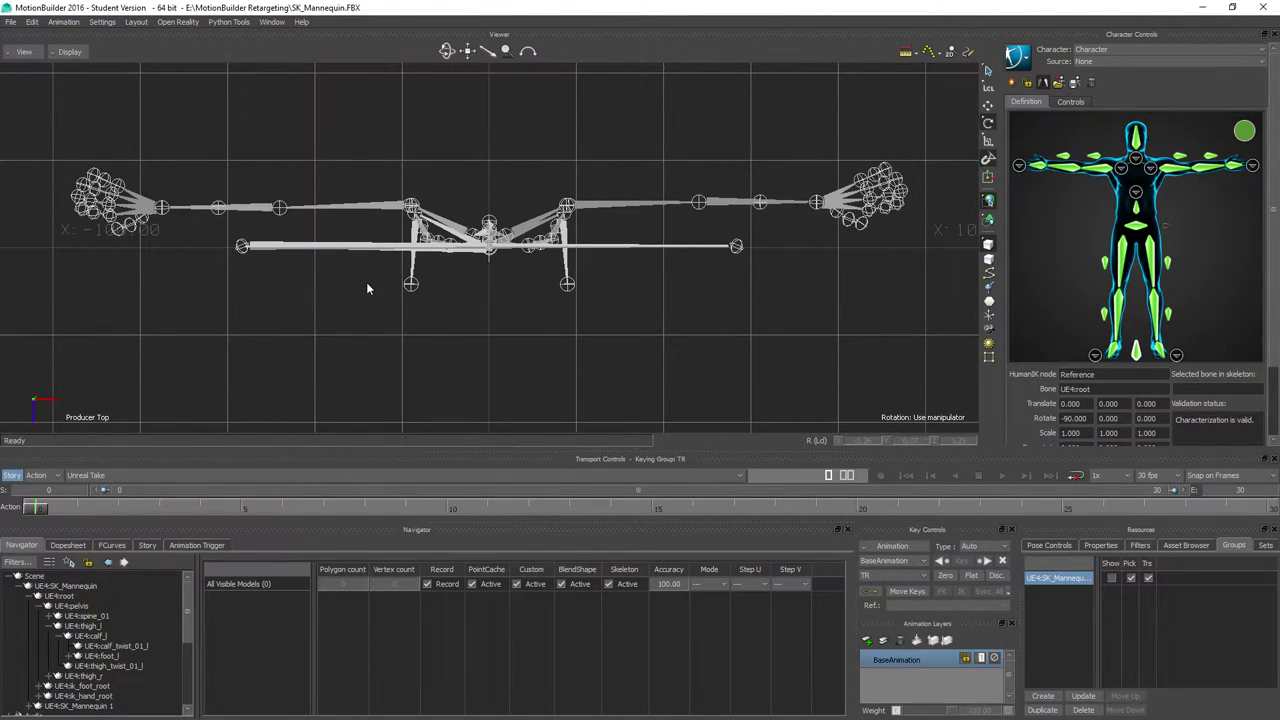
key("ctrl+r")
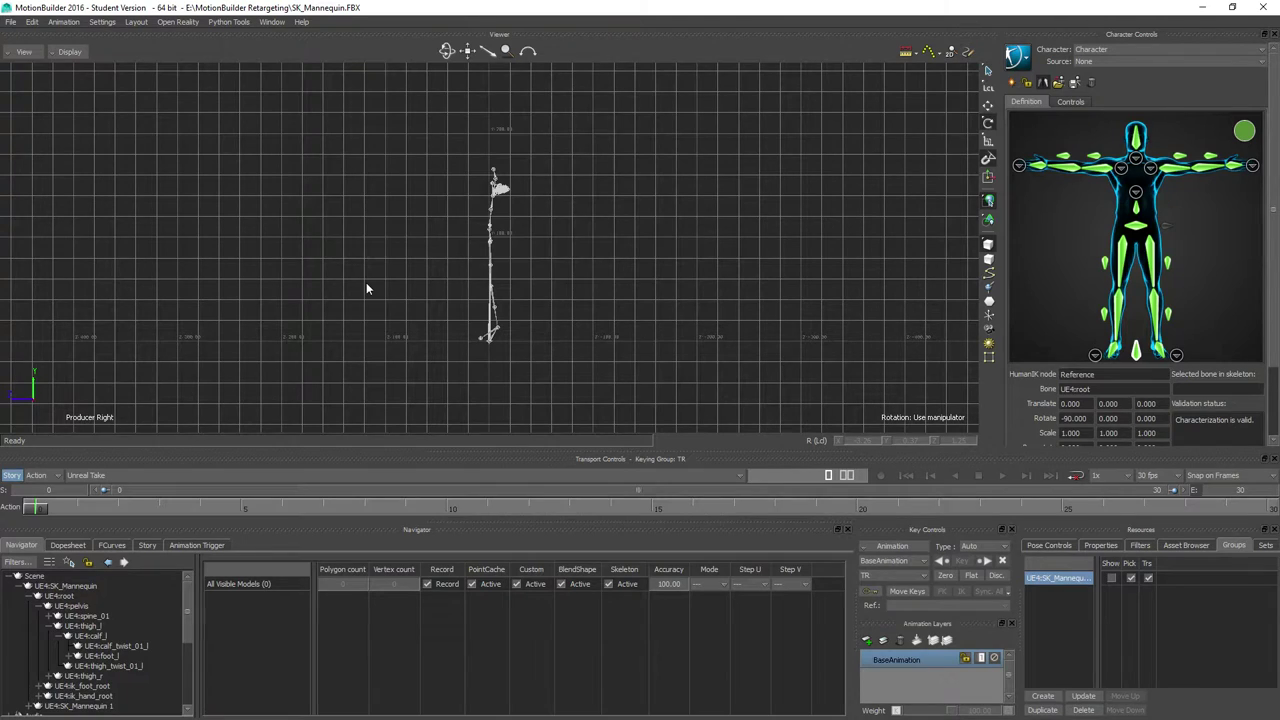
key("ctrl+e")
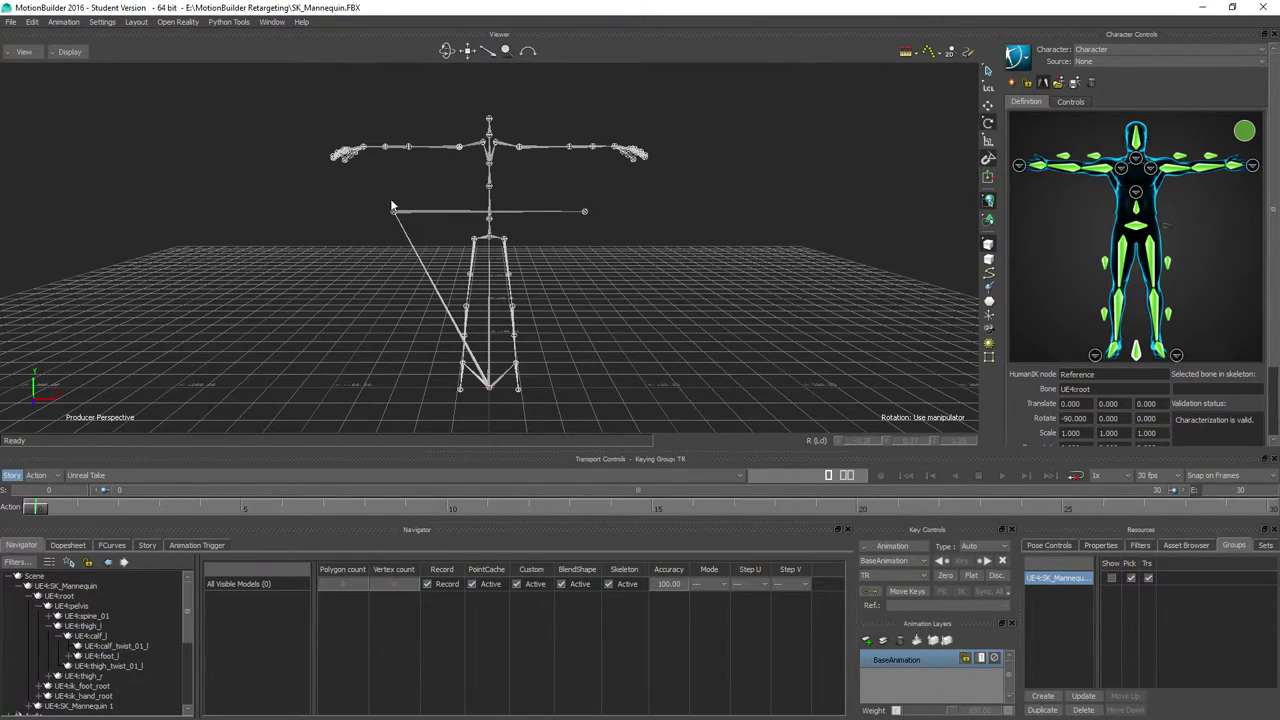
left_click(1026, 88)
left_click(592, 407)
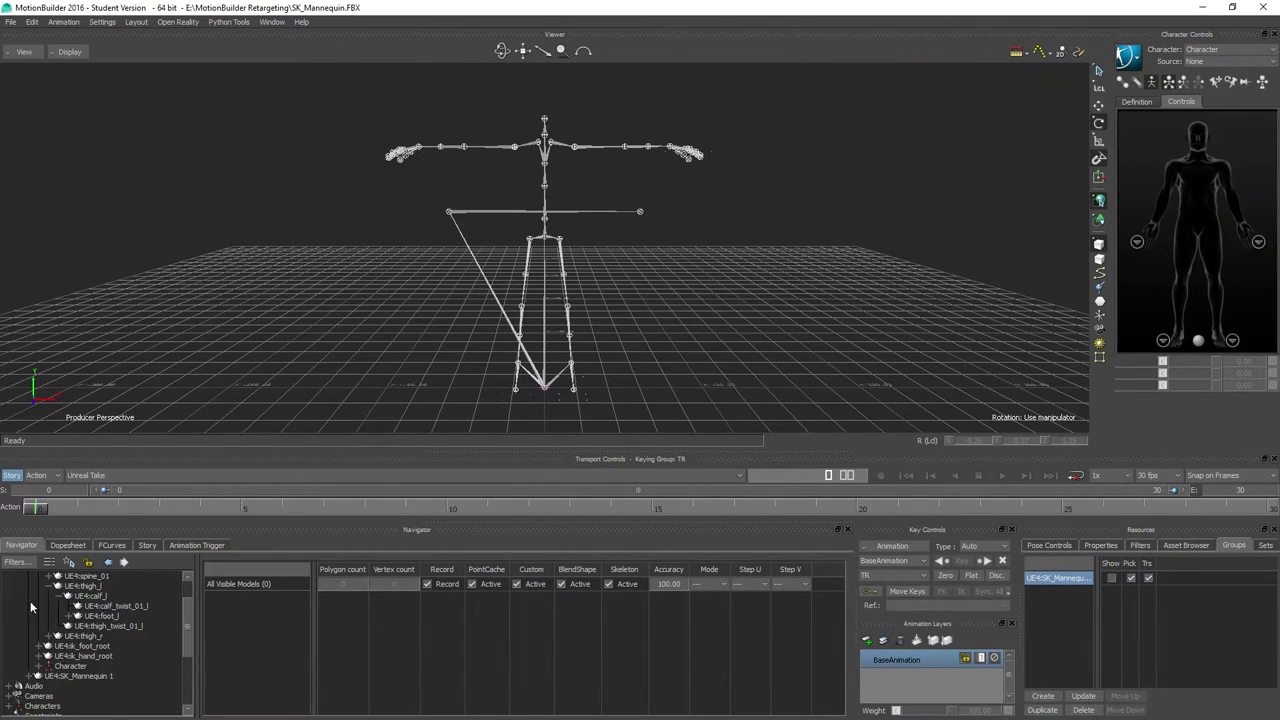
- Rename the character under Characters in the scene tree as SK_Mannequin_Character
left_click(22, 587)
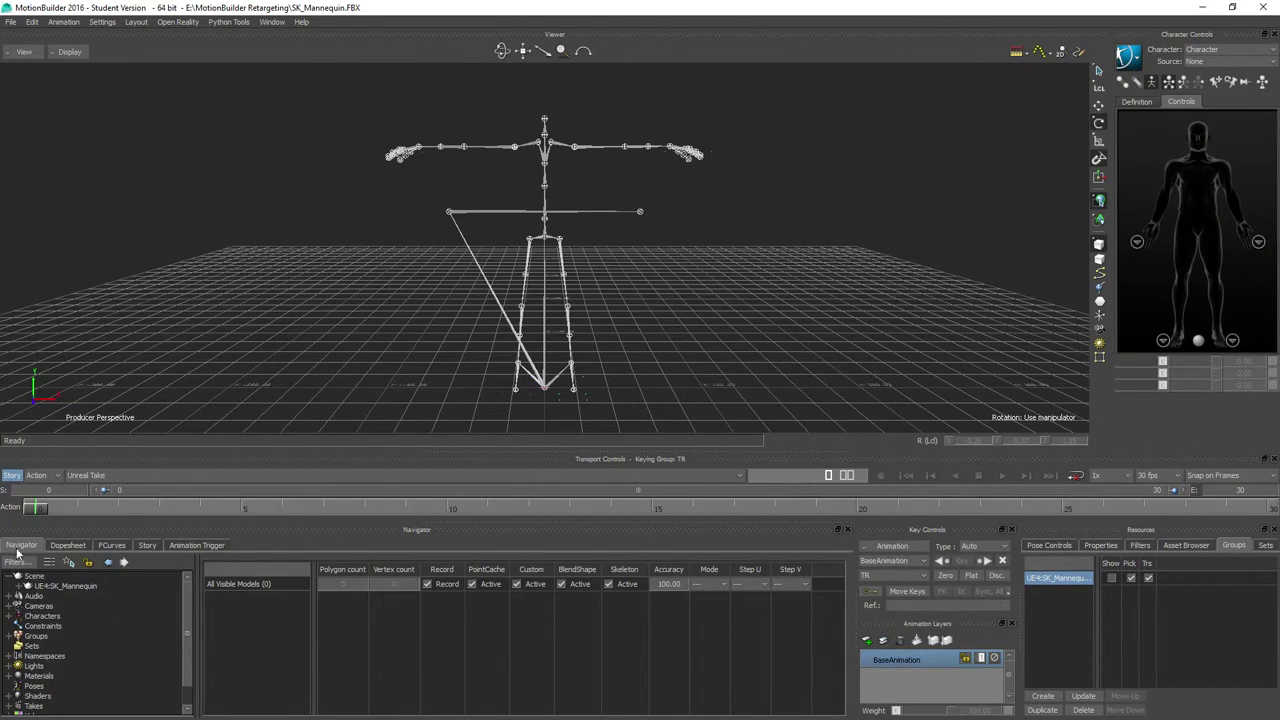
left_click(8, 616)
left_click(18, 626)
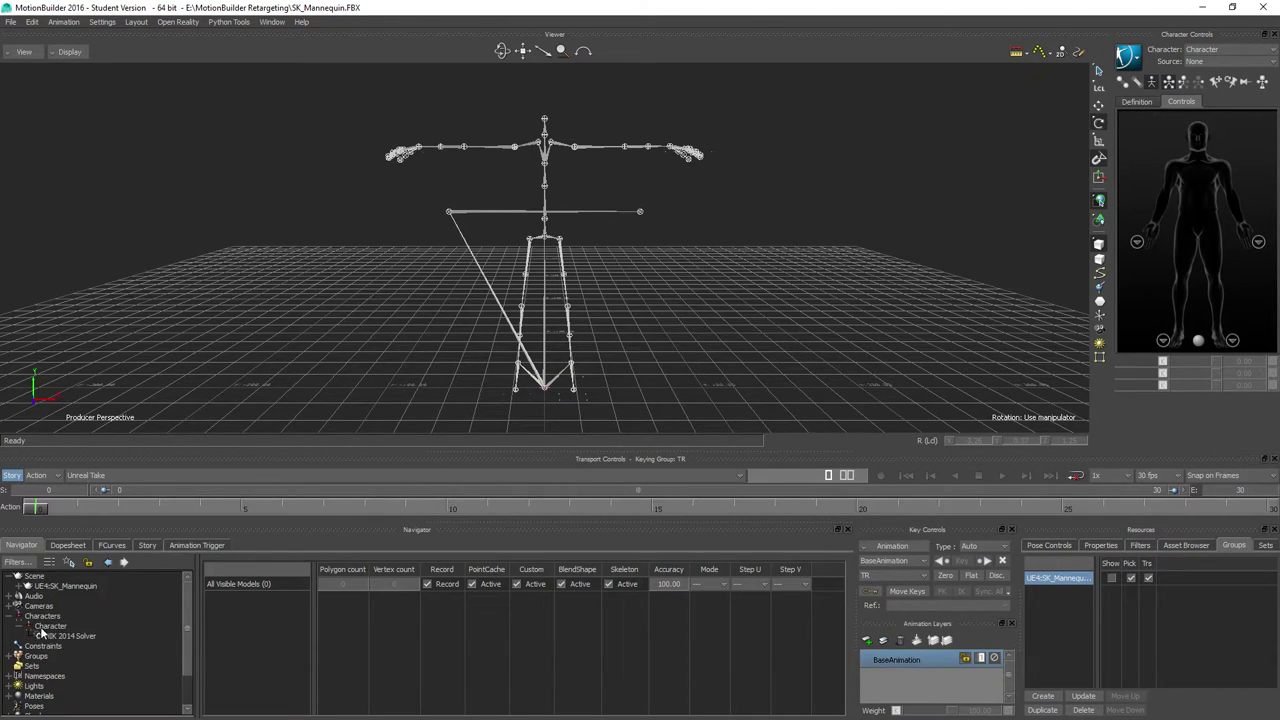
left_click(52, 626)
right_click(55, 628)
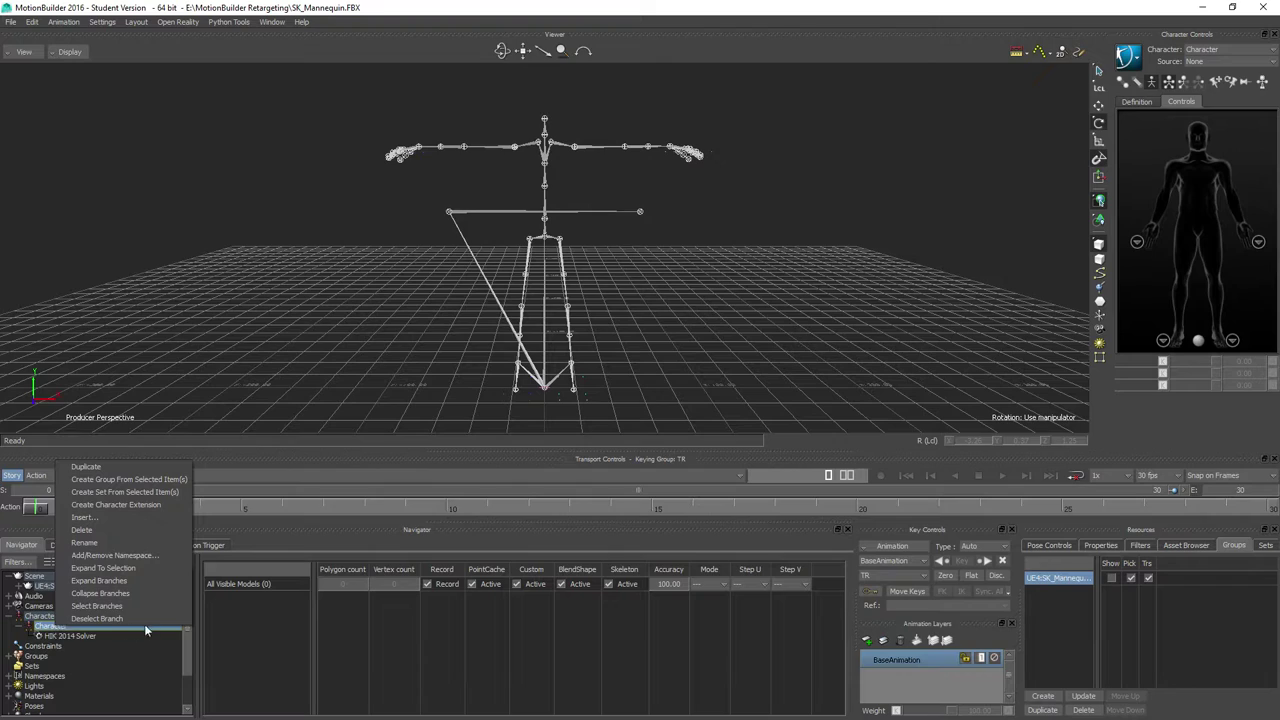
left_click(120, 555)
left_click(158, 633)
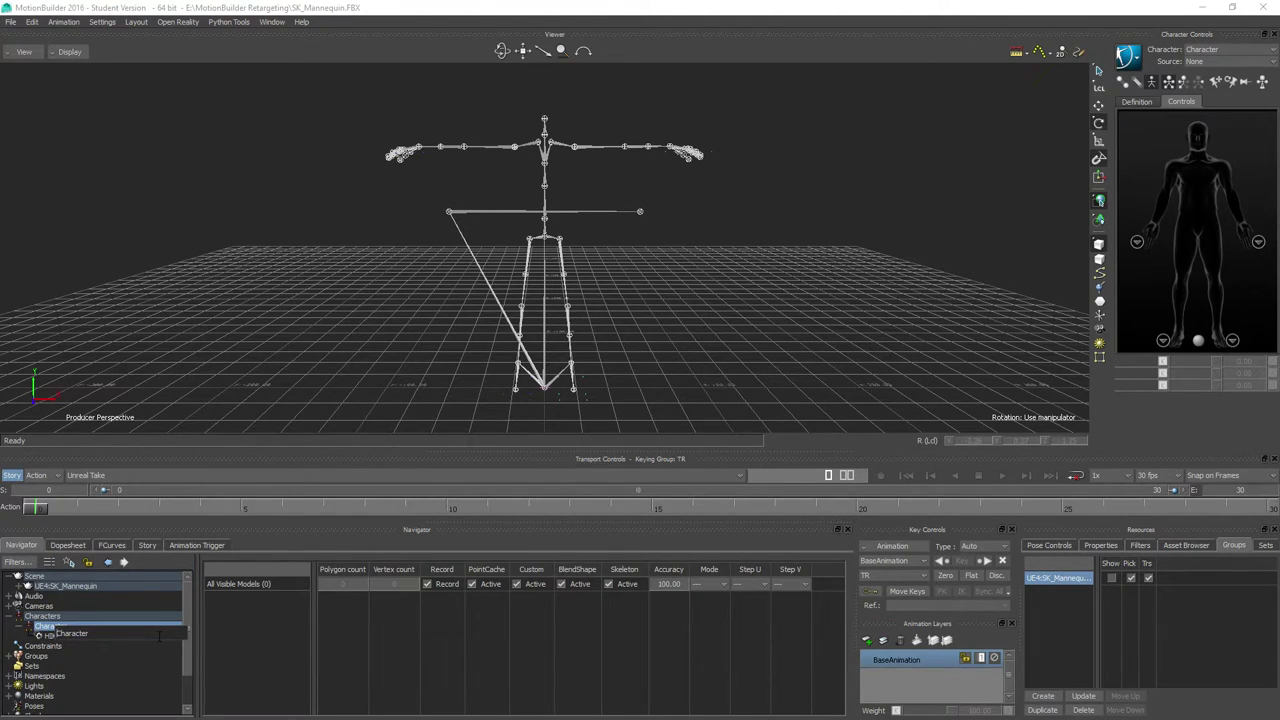
type("SK_Mannequin_")
- Add the existing UE4 namespace to the SK_Mannequin_Character character
left_click(50, 637)
right_click(49, 634)
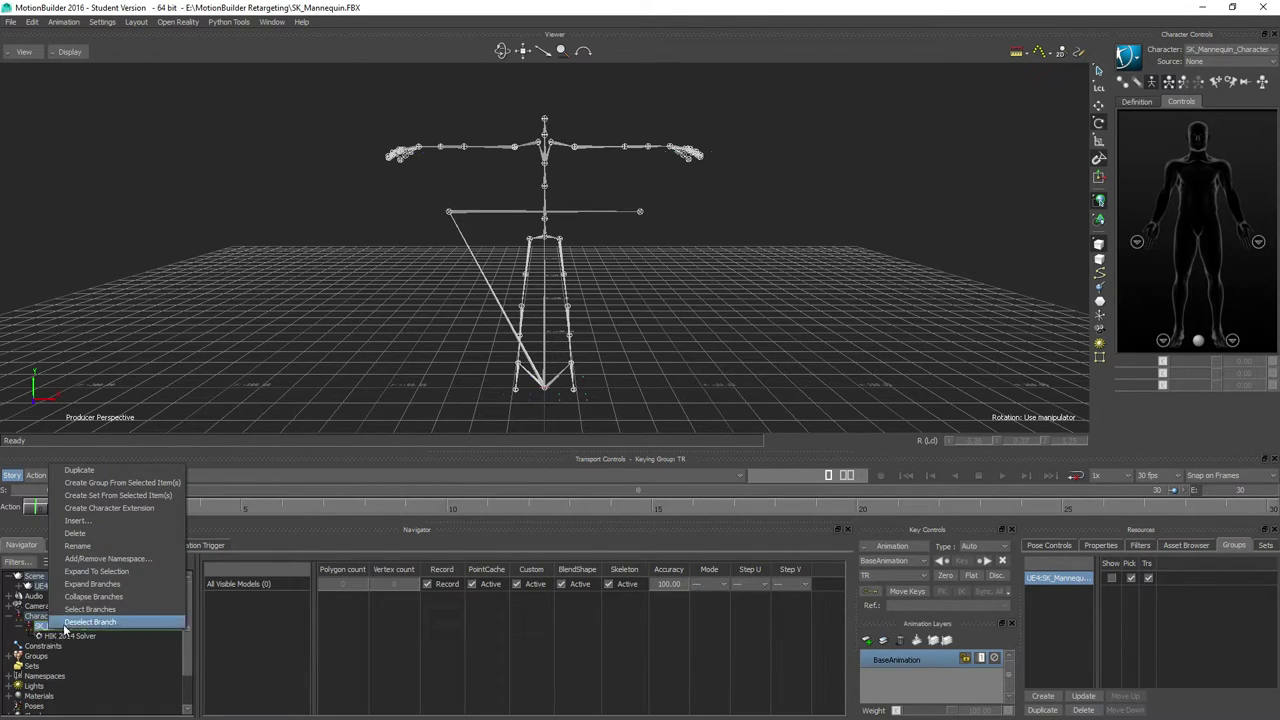
left_click(100, 559)
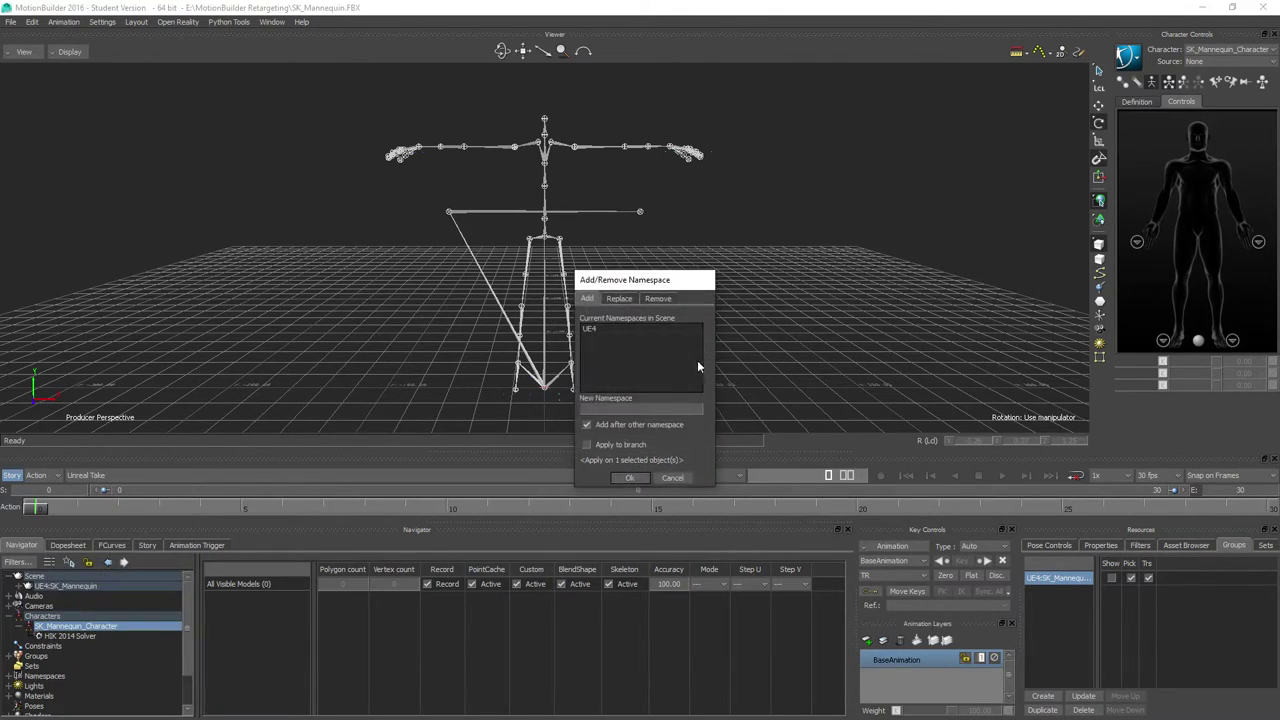
left_click(596, 328)
left_click(630, 479)
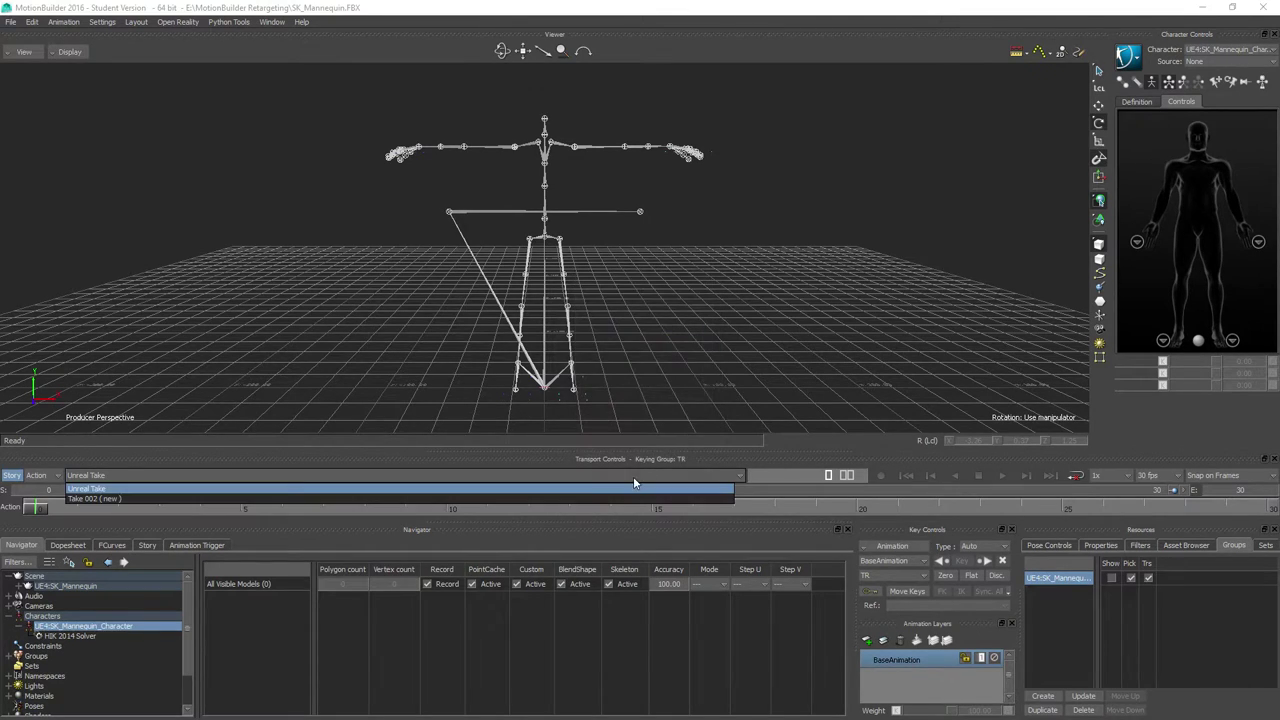
- Create an FK/IK control rig for the UE4:SK_Mannequin_Character character and collapse its entry in the scene tree
left_click(50, 628)
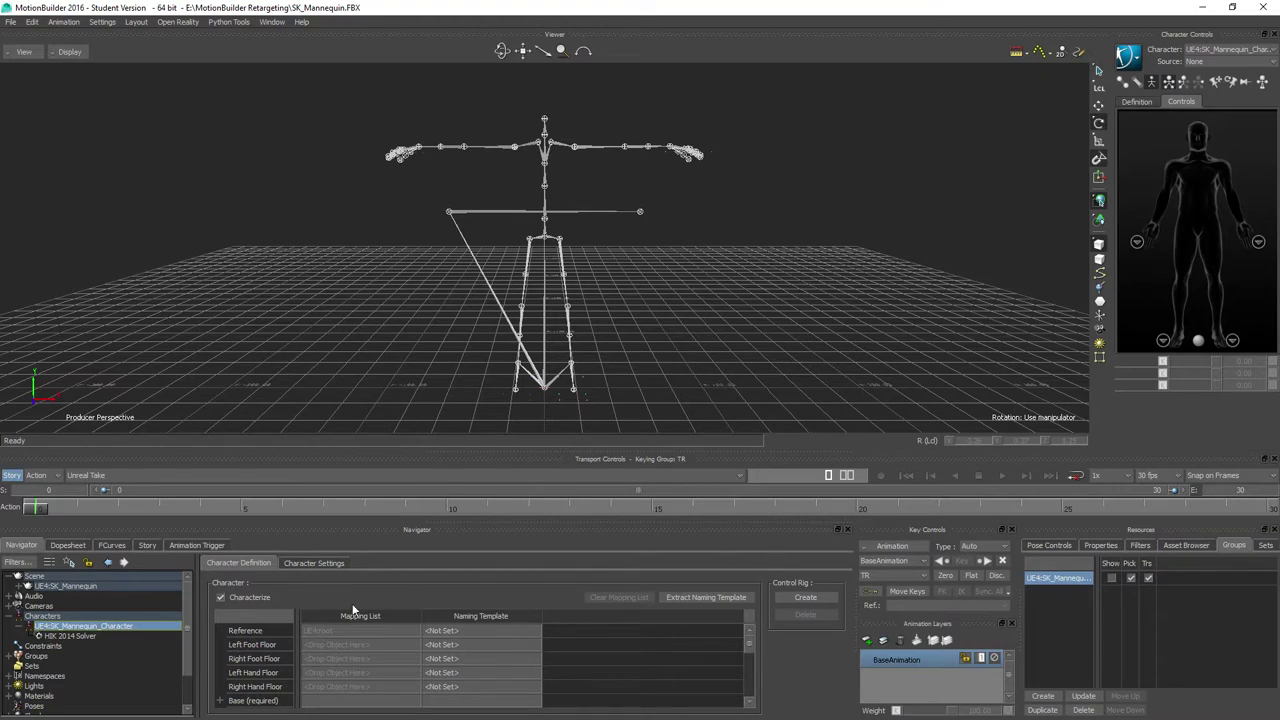
left_click(810, 598)
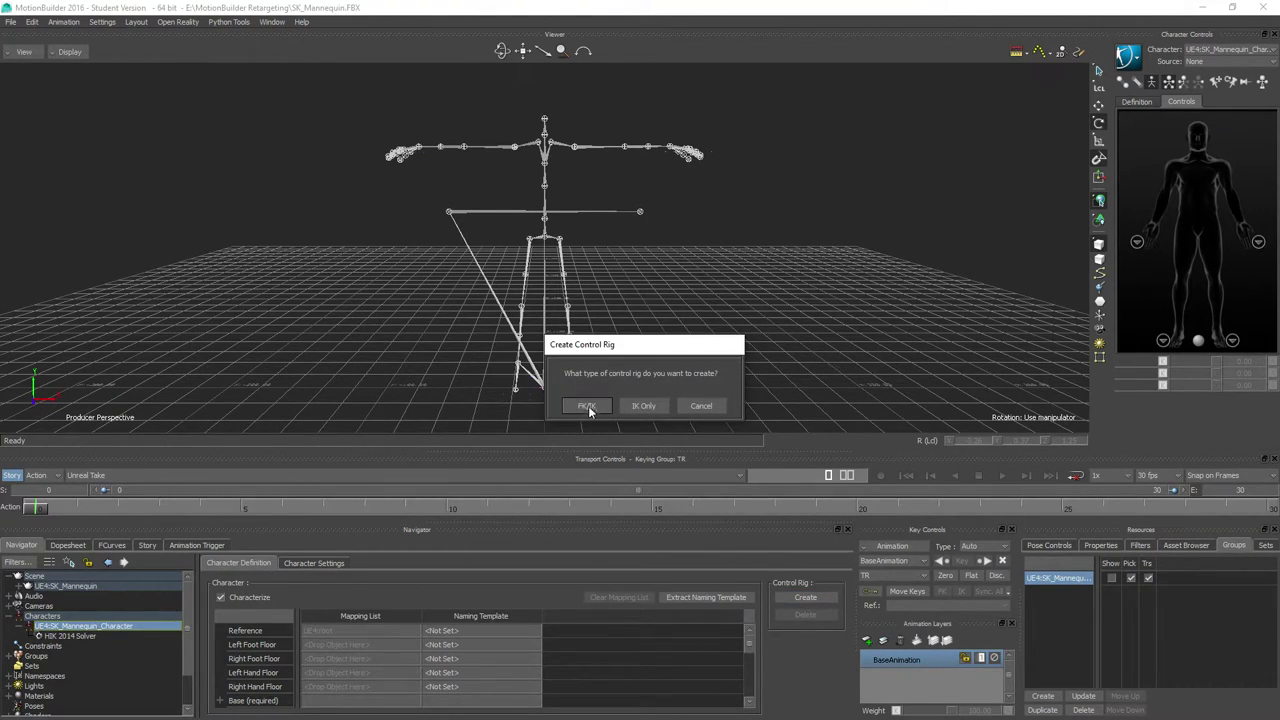
left_click(588, 406)
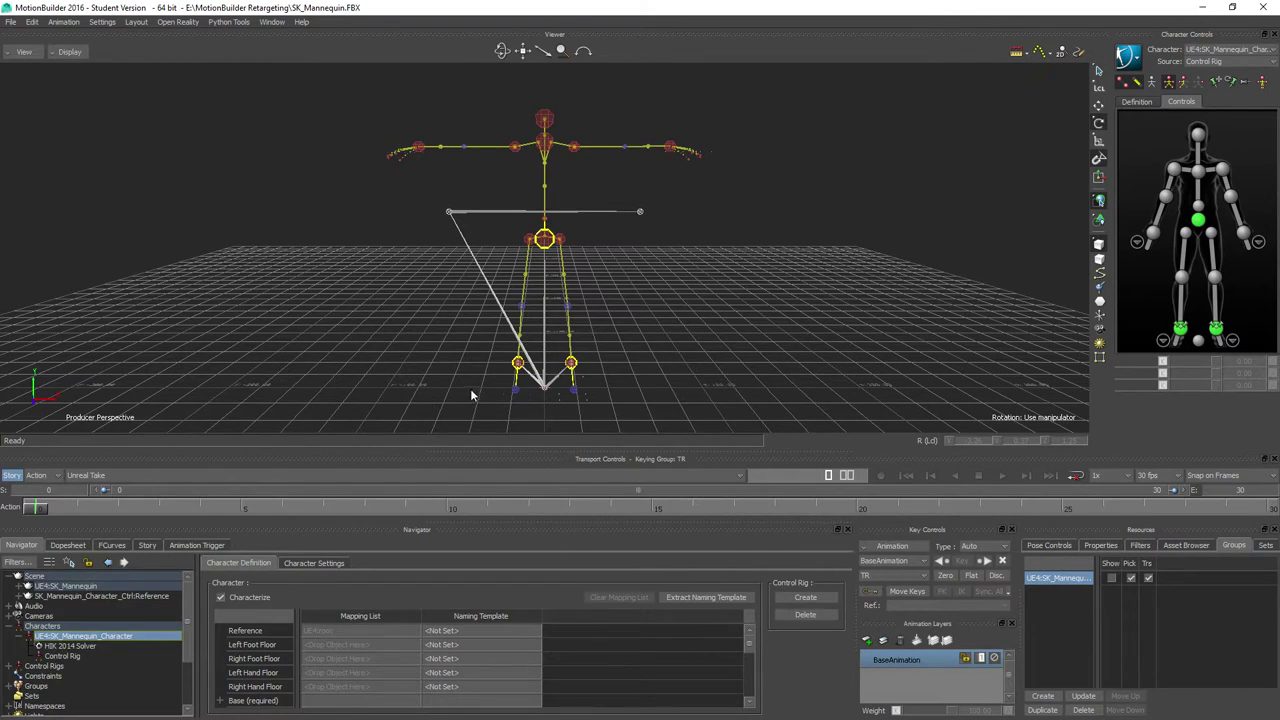
left_click(24, 638)
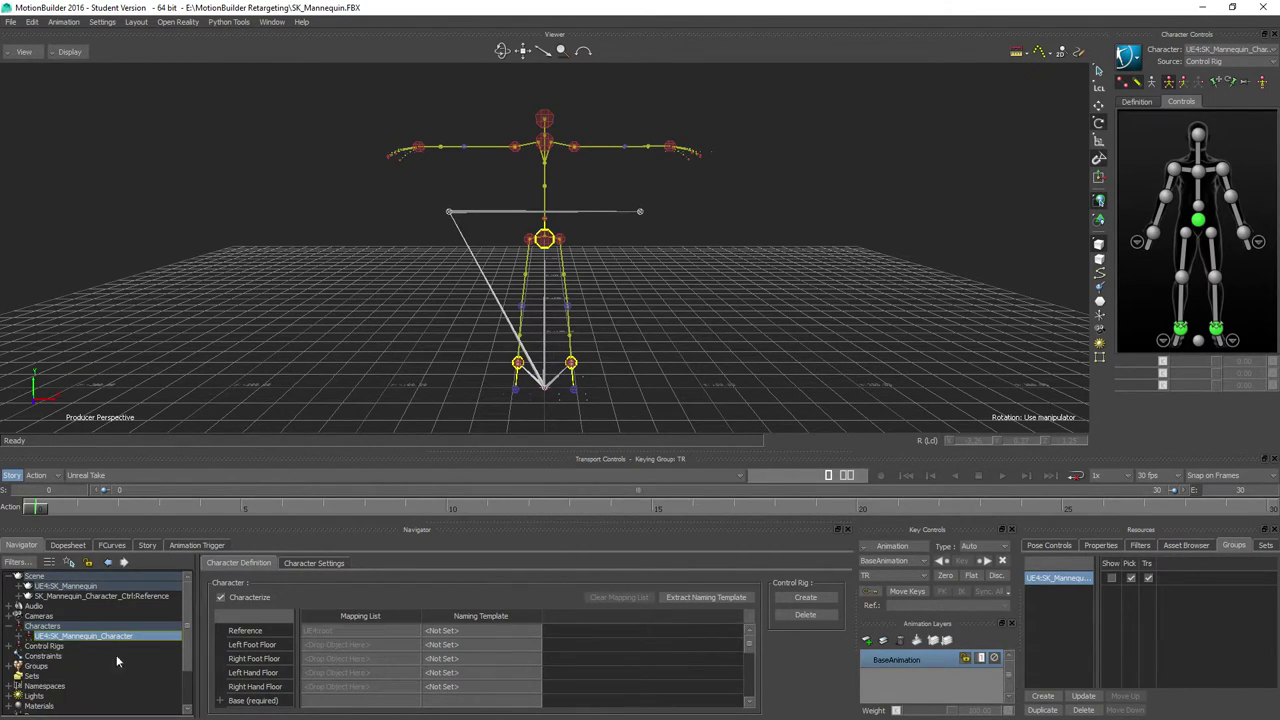
- Merge SK_Mannequin_IPISoft.FBX into the scene, importing Take 001 with the default merge options
left_click(9, 22)
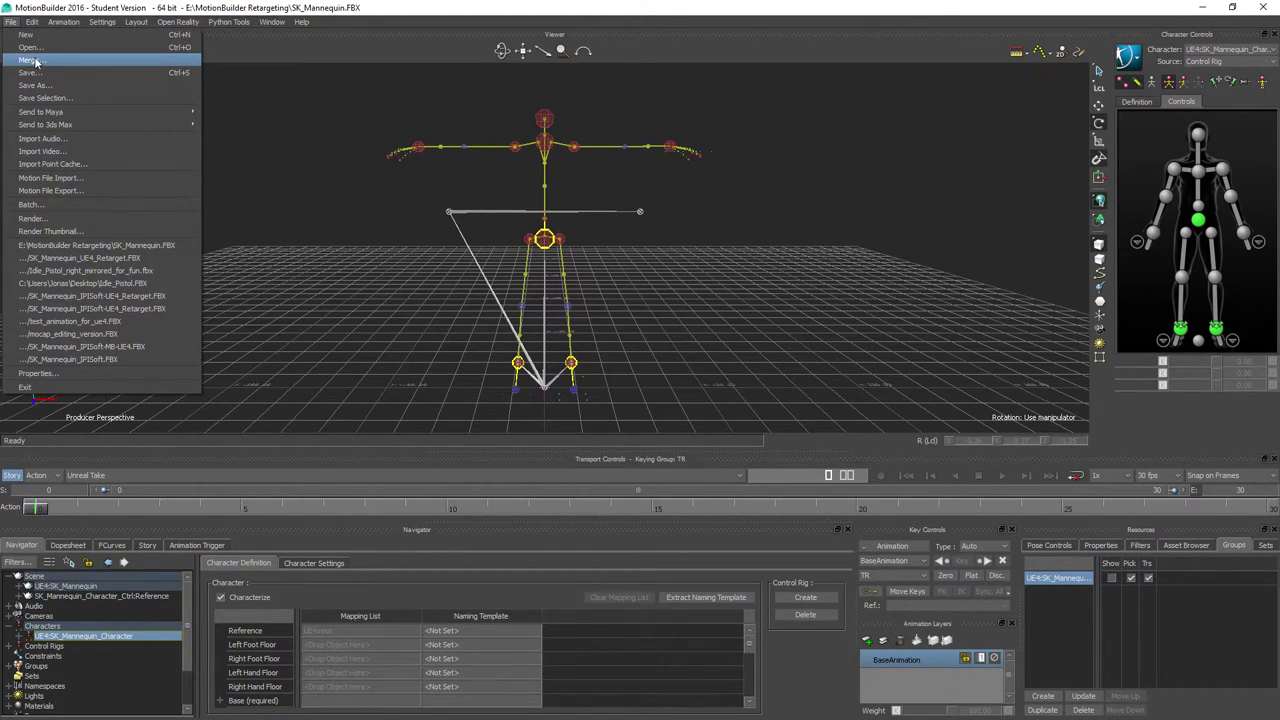
left_click(35, 62)
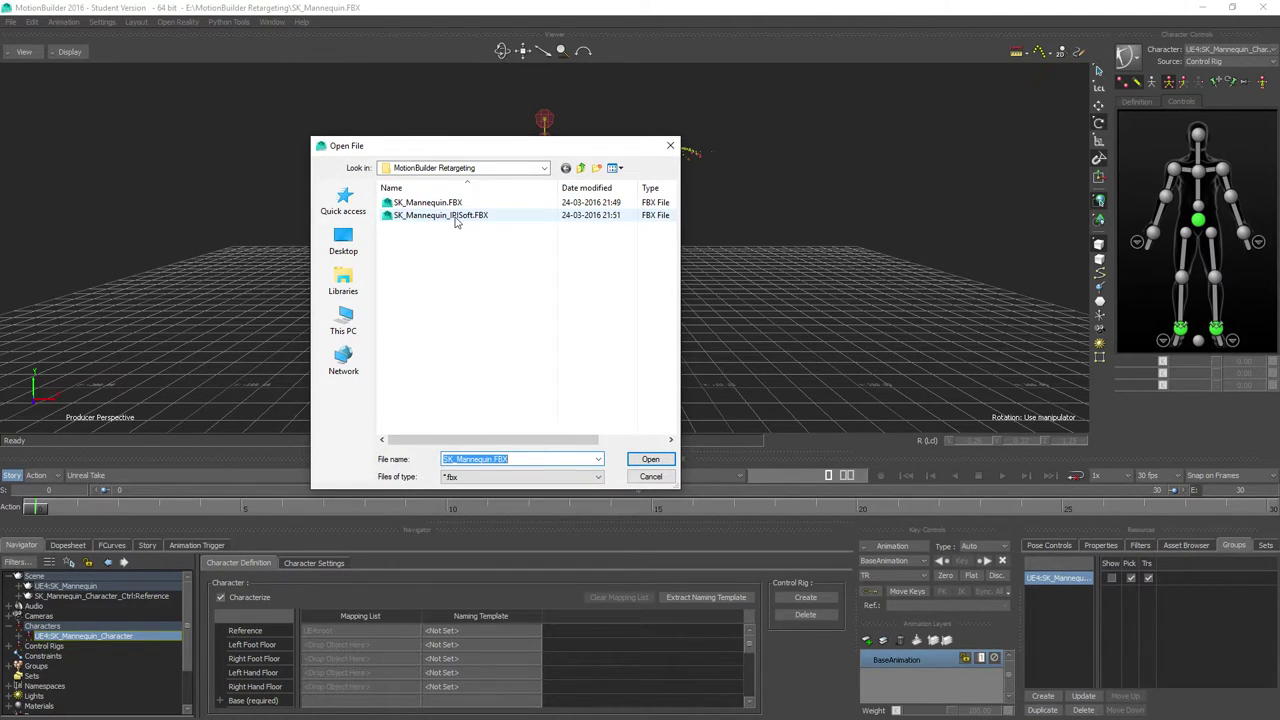
double_click(454, 217)
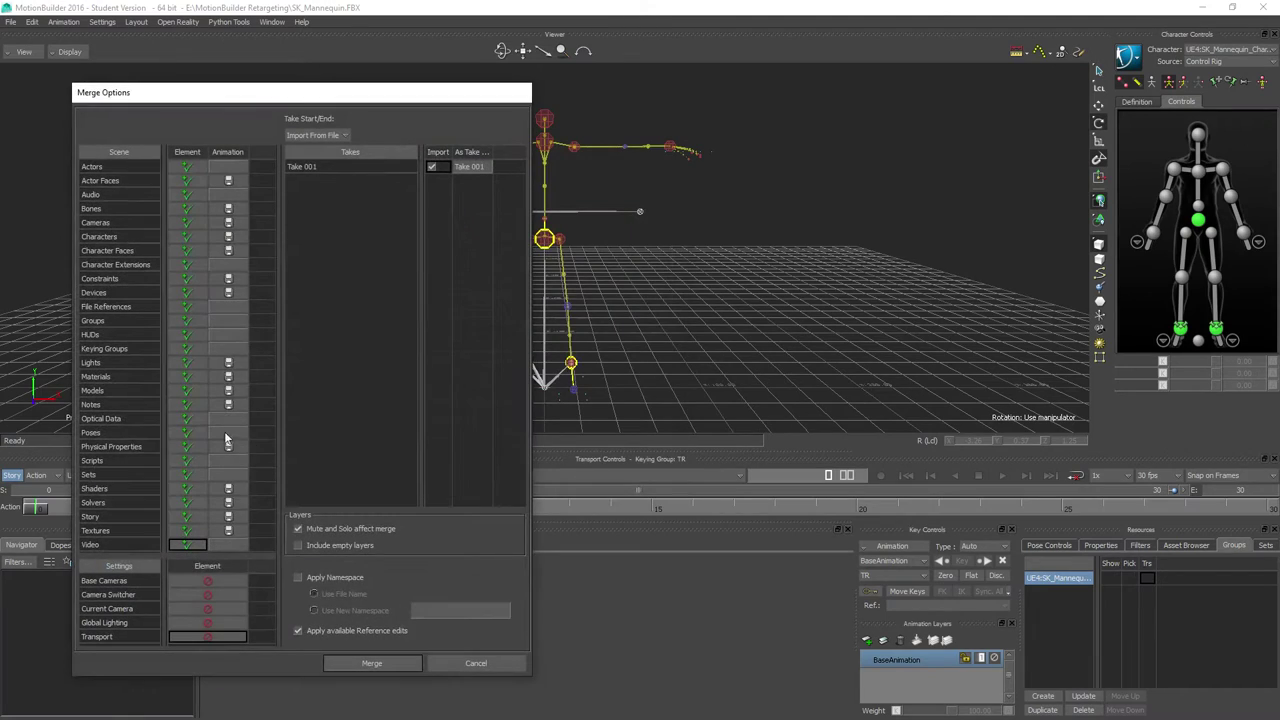
left_click(366, 668)
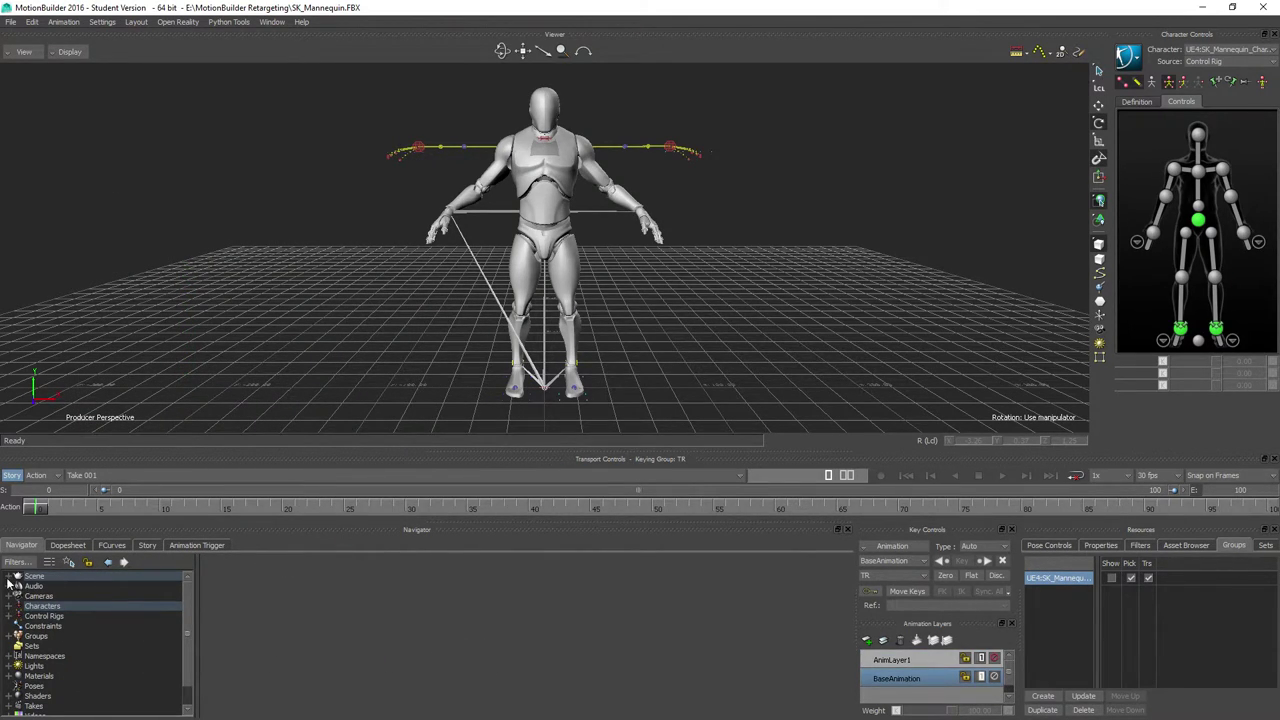
- Create a group from the merged SK_Mannequin 1 mesh under SK_Mannequin and hide the group
left_click(9, 577)
left_click(66, 607)
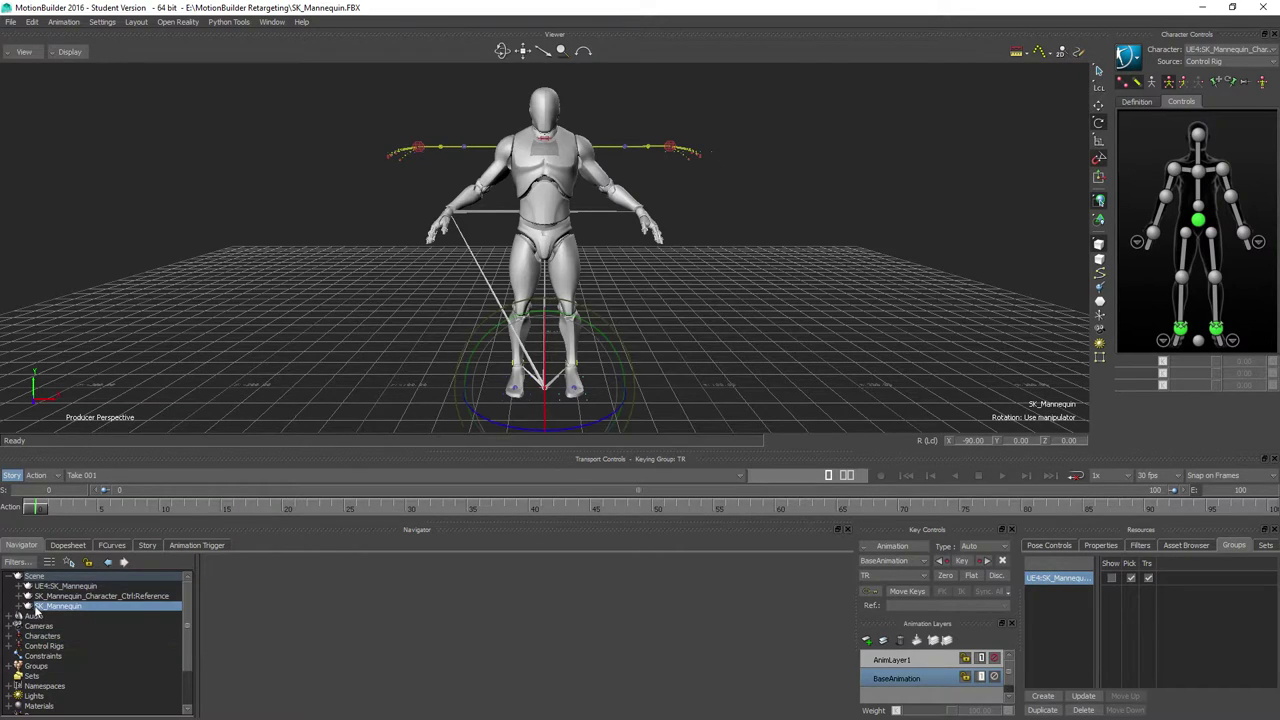
left_click(27, 606)
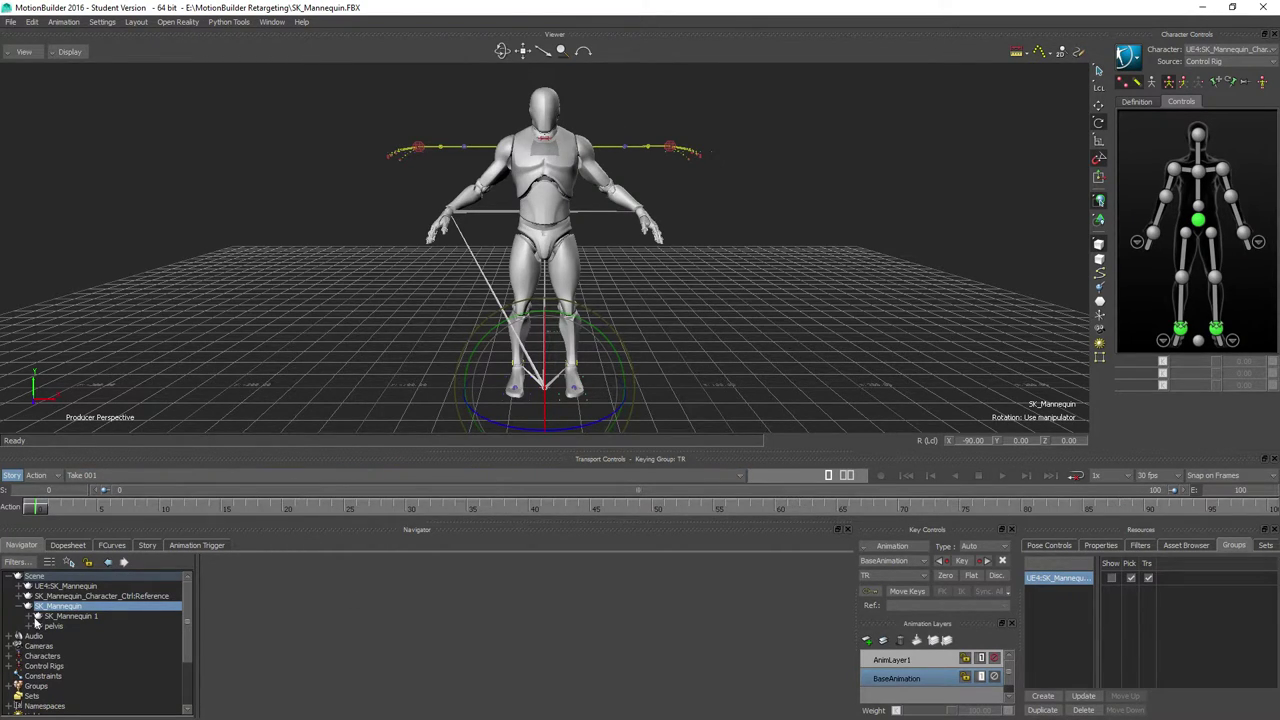
left_click(558, 161)
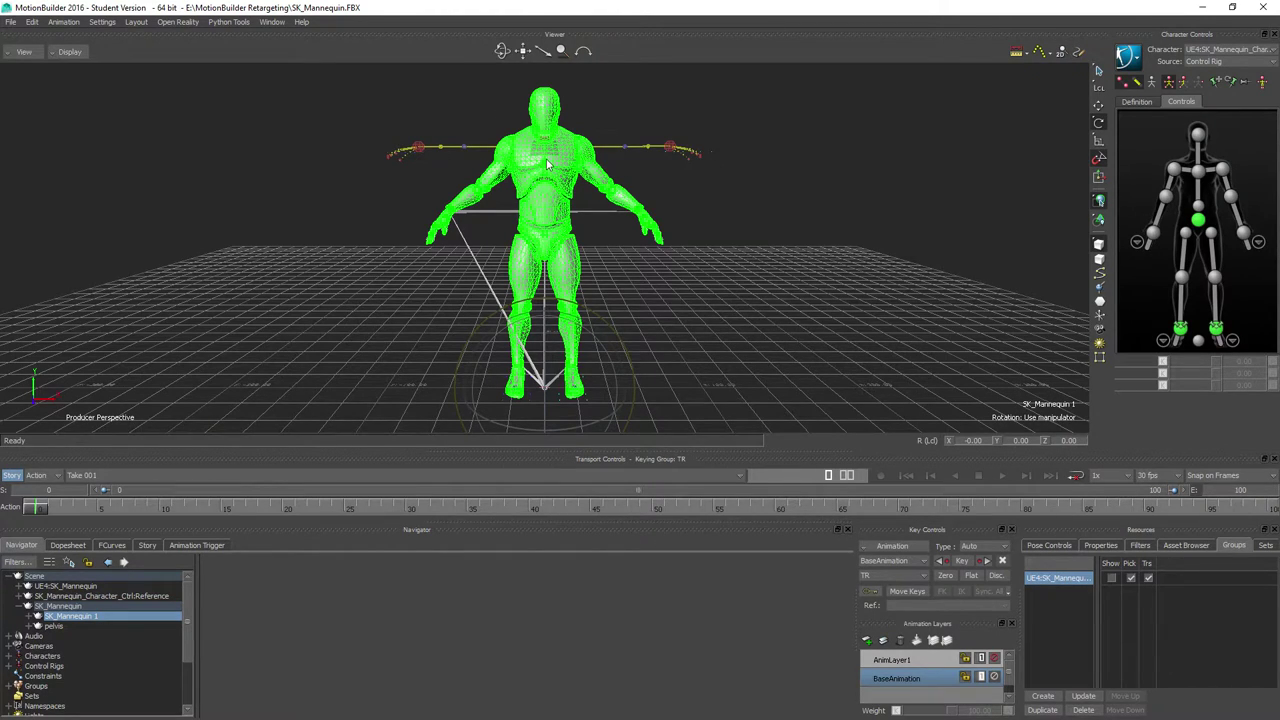
right_click(565, 162)
left_click(617, 217)
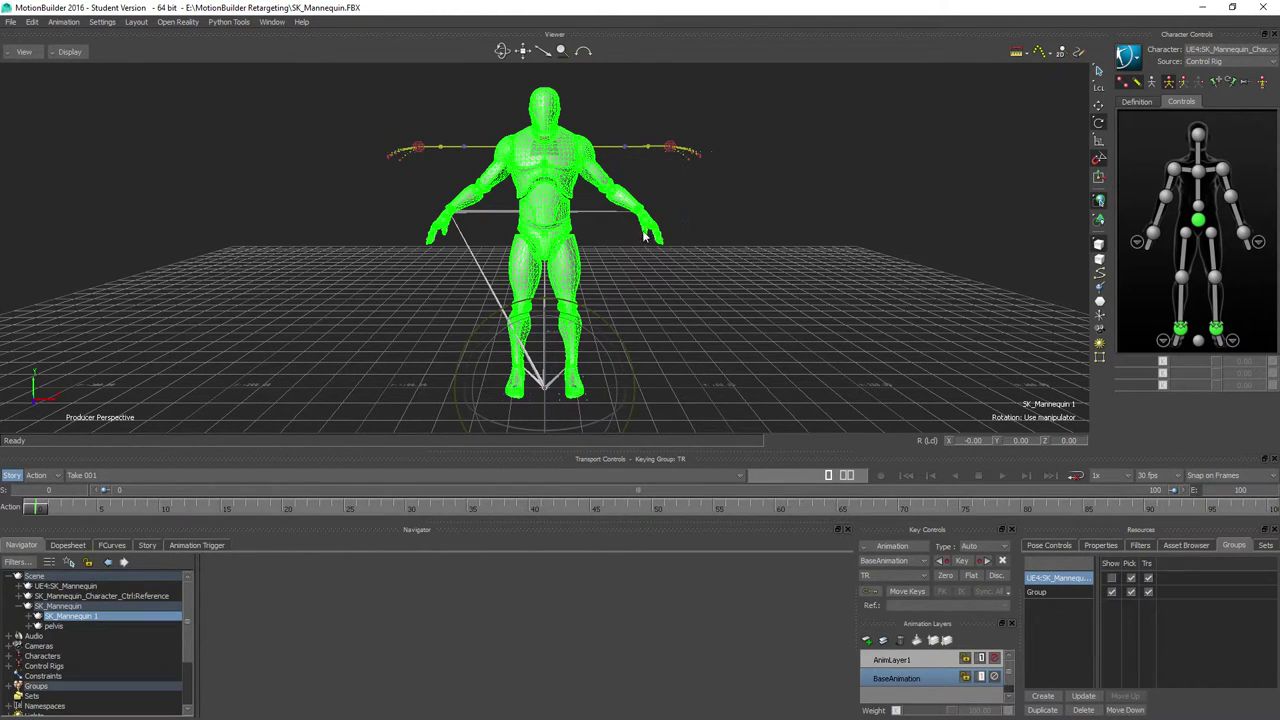
left_click(1111, 592)
left_click(1111, 593)
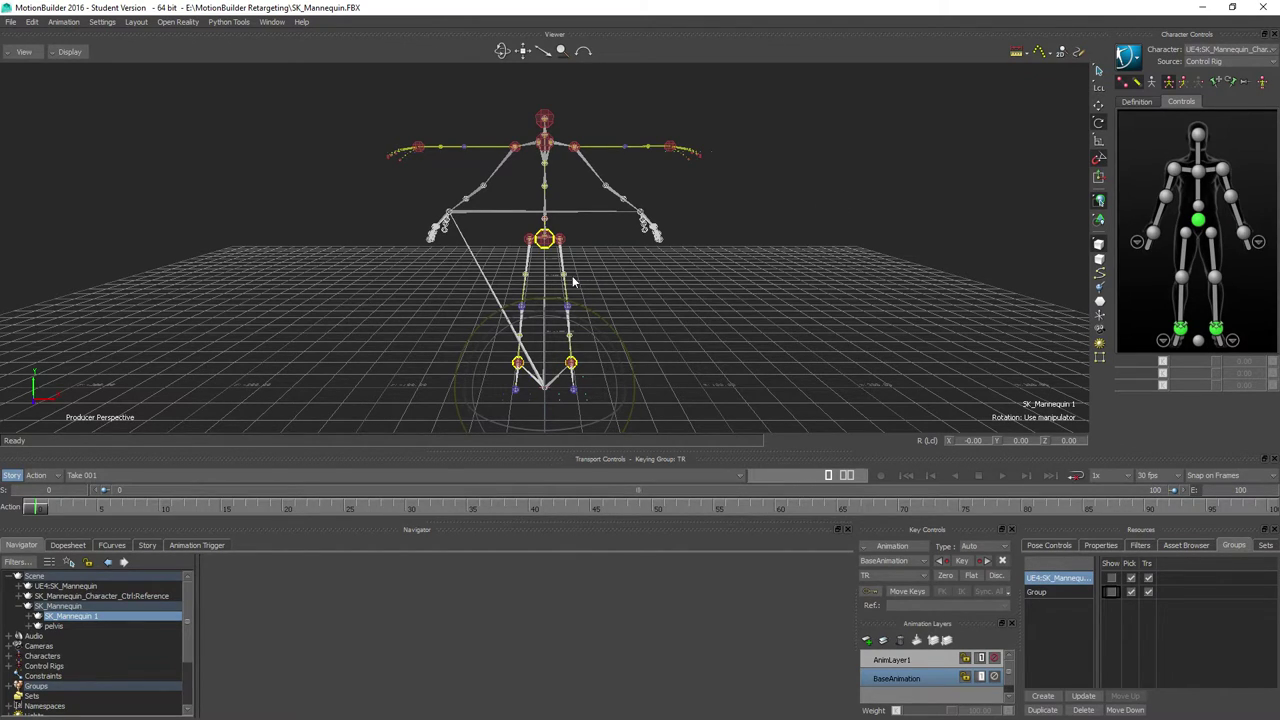
- Deactivate the control rig input of UE4:SK_Mannequin_Character and set the current character to None
left_click(1243, 53)
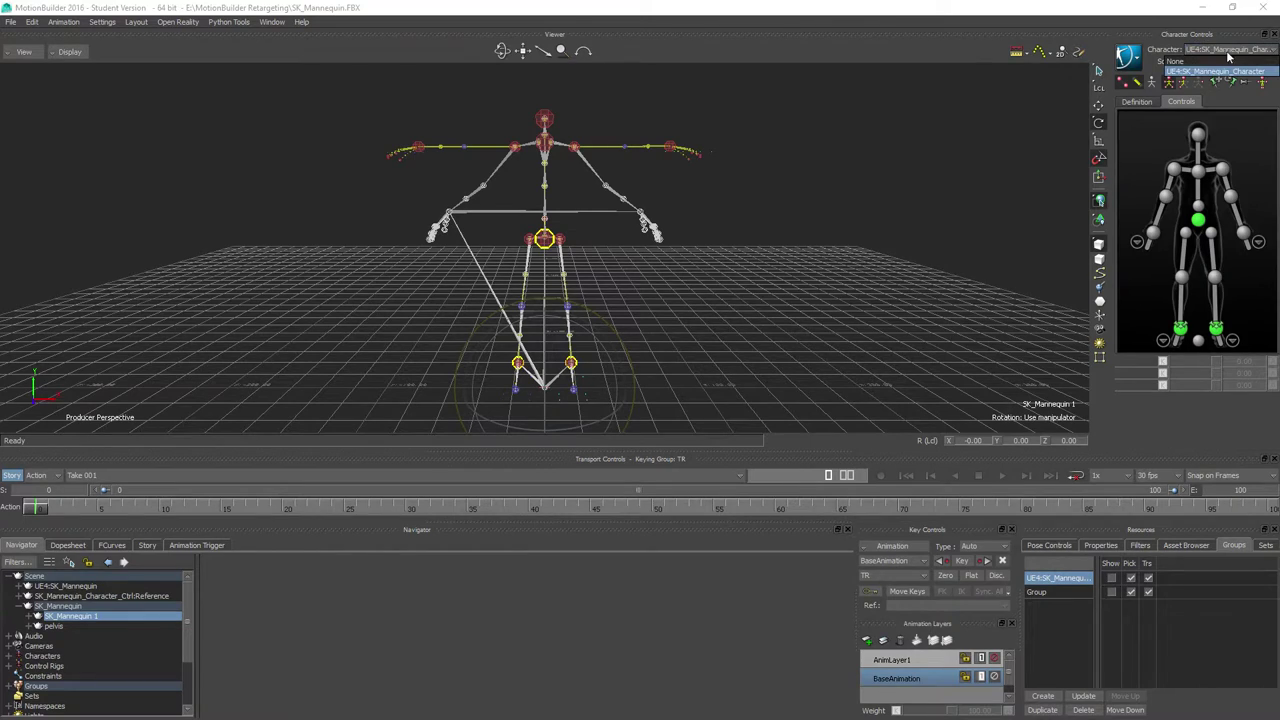
left_click(1176, 64)
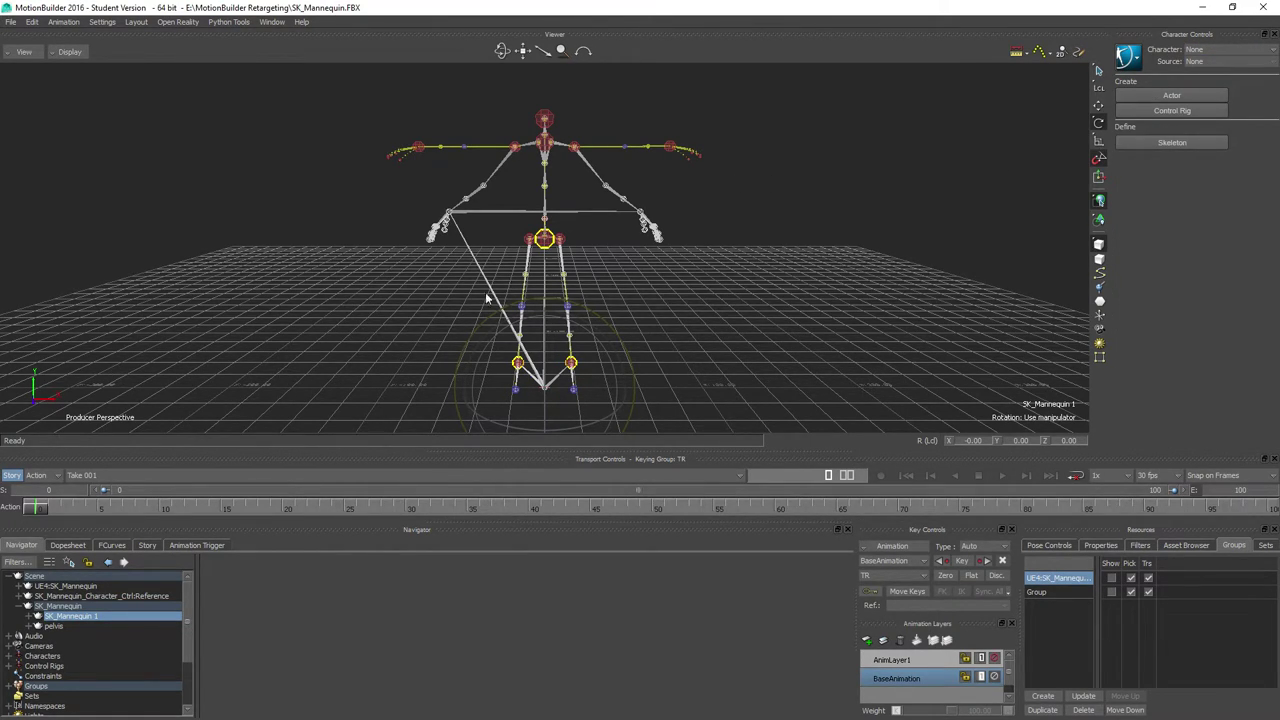
left_click(1235, 49)
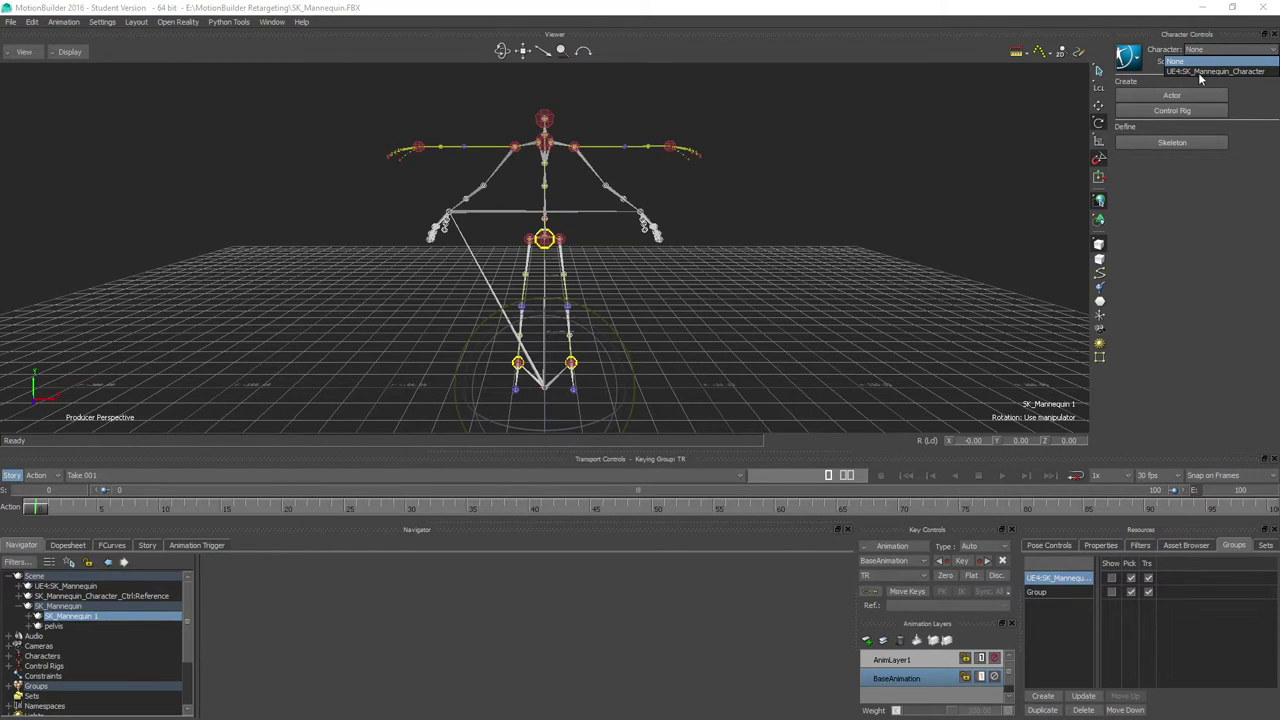
left_click(1199, 77)
left_click(313, 564)
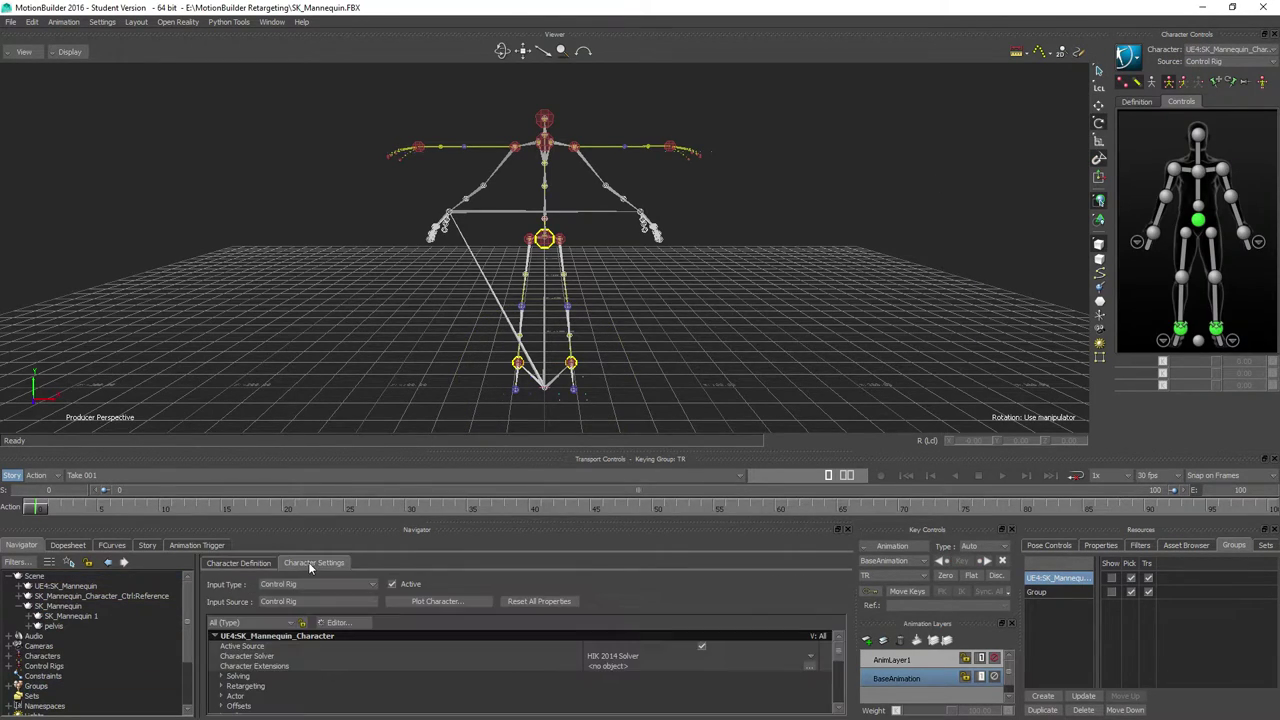
left_click(392, 584)
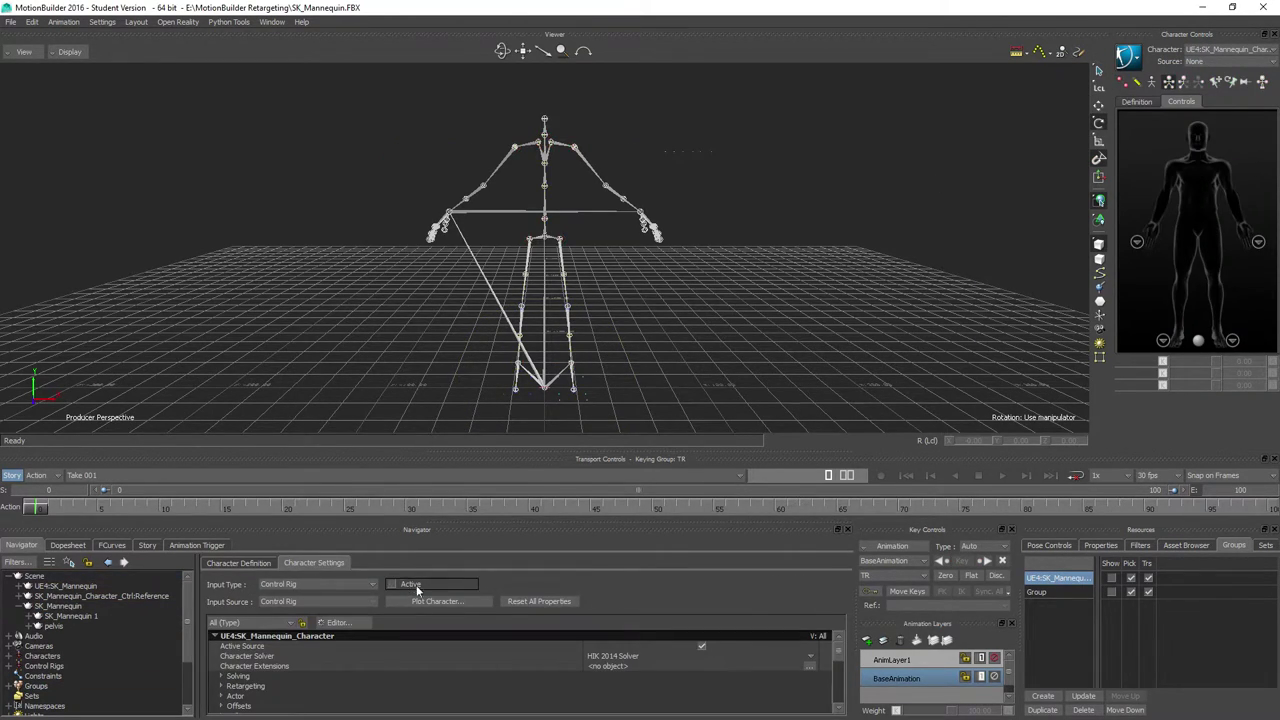
left_click(1213, 50)
left_click(1179, 65)
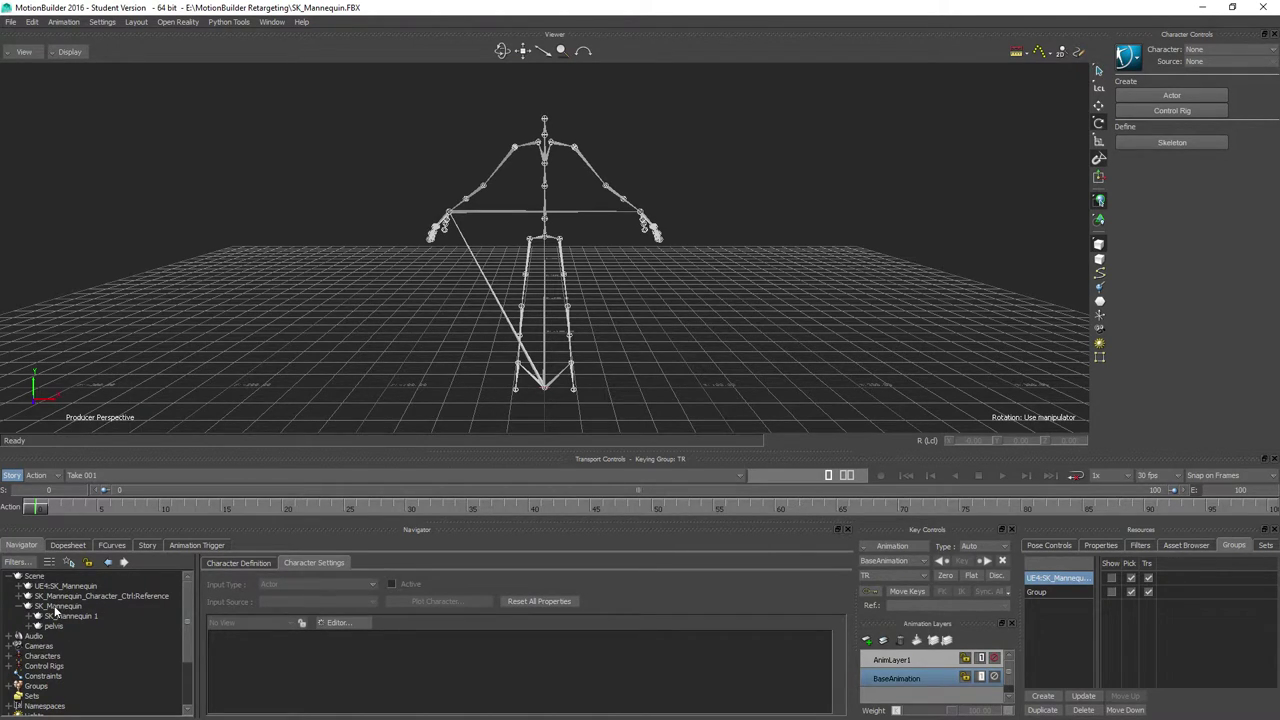
- Select the pelvis of the merged SK_Mannequin skeleton and create a new skeleton-defined character
left_click(57, 606)
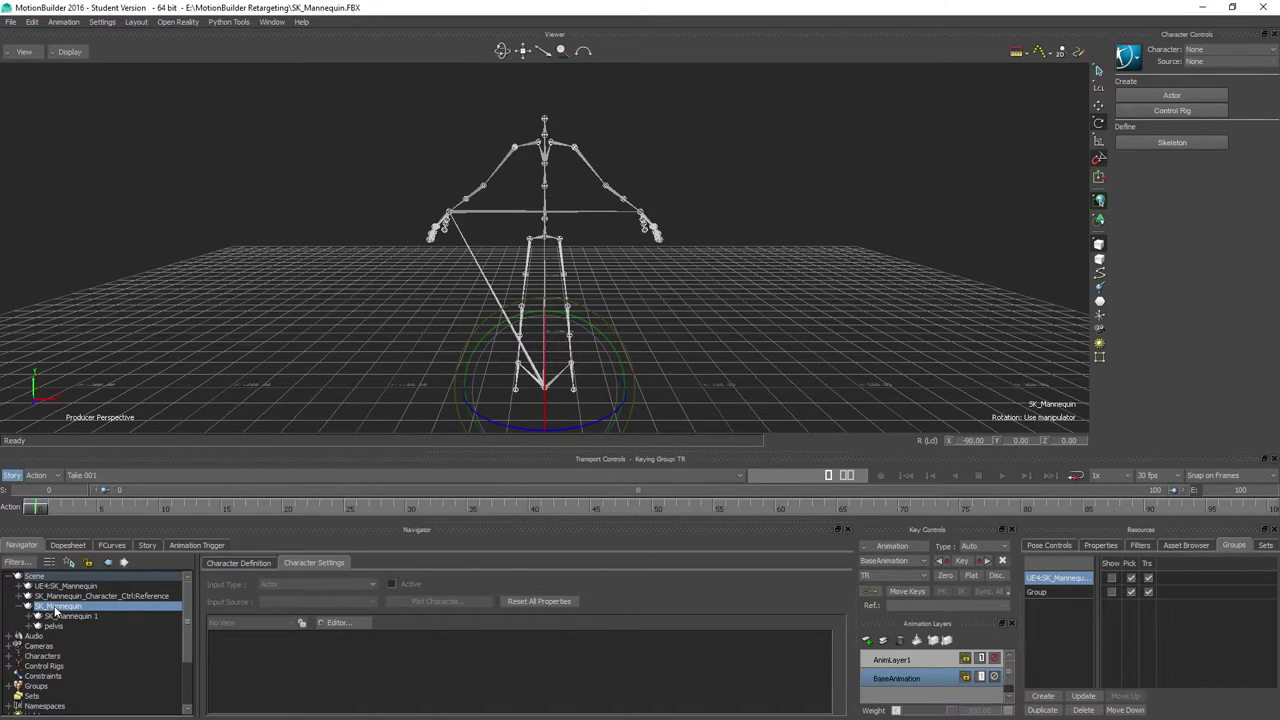
left_click(546, 240)
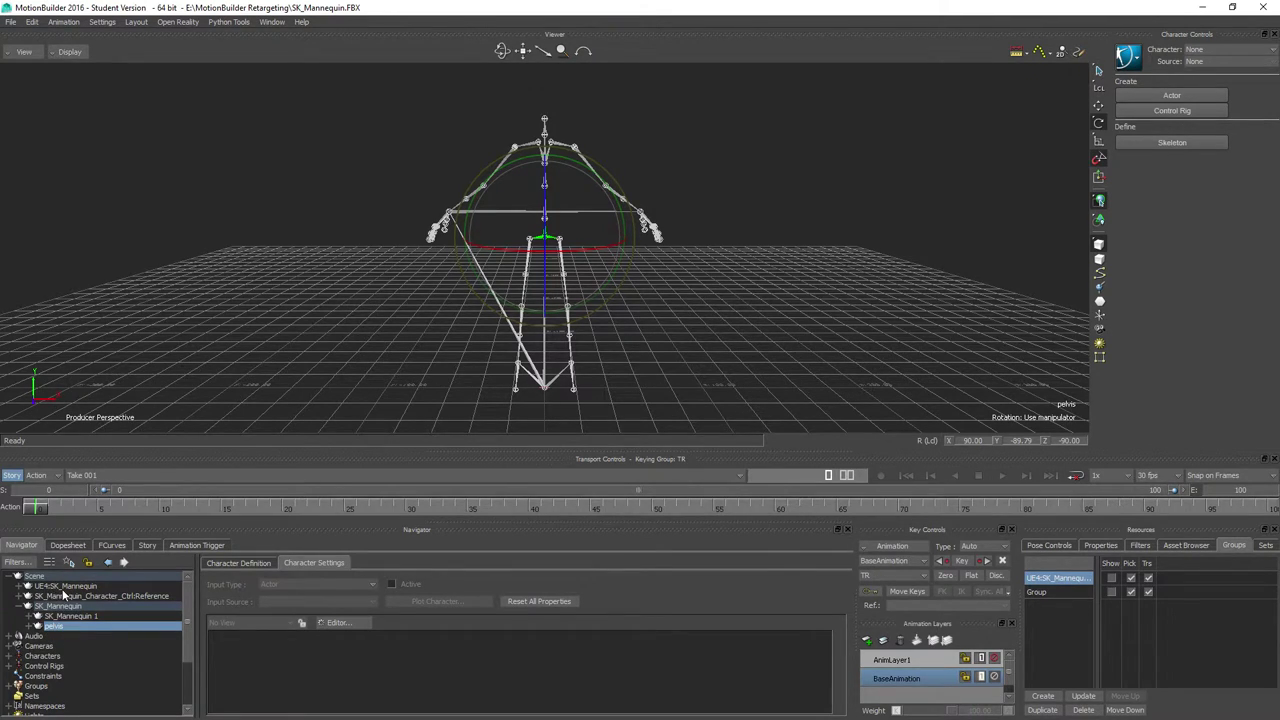
left_click(1163, 143)
left_click(600, 406)
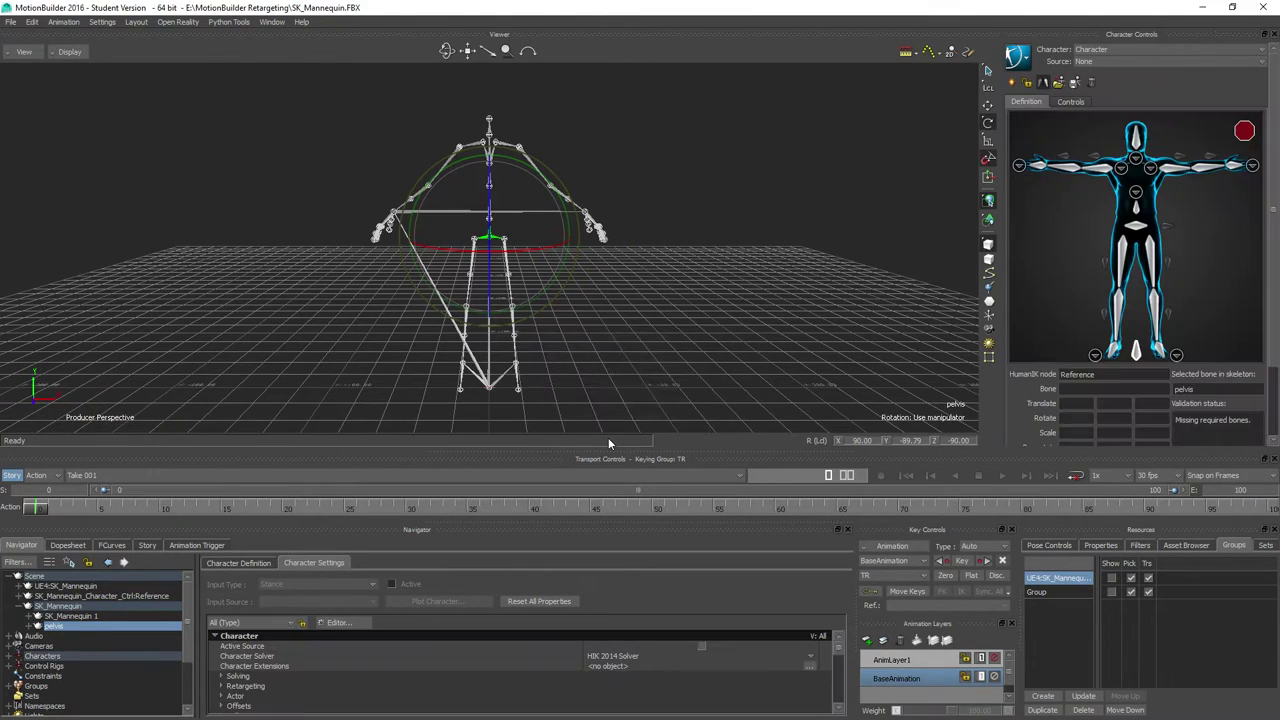
- Load the UE4 skeleton definition template onto the new character, matching all bones with an empty prefix
left_click(1060, 84)
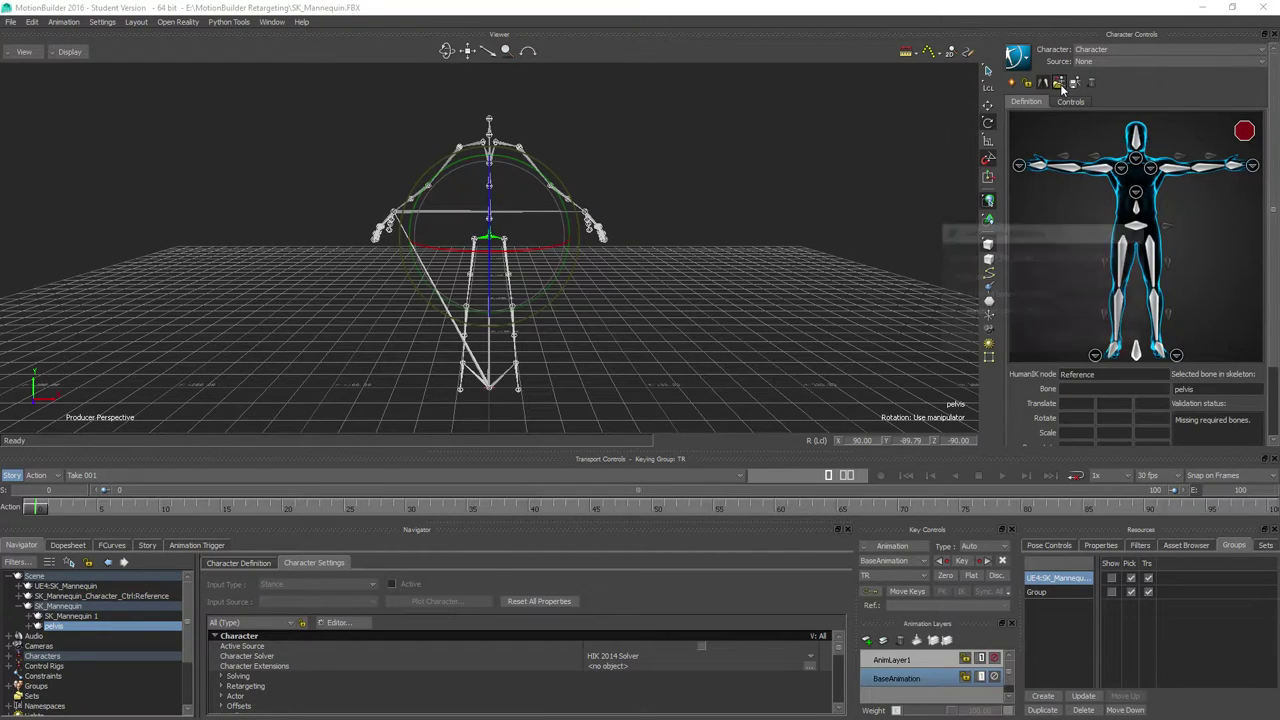
left_click(1100, 257)
left_click(1003, 278)
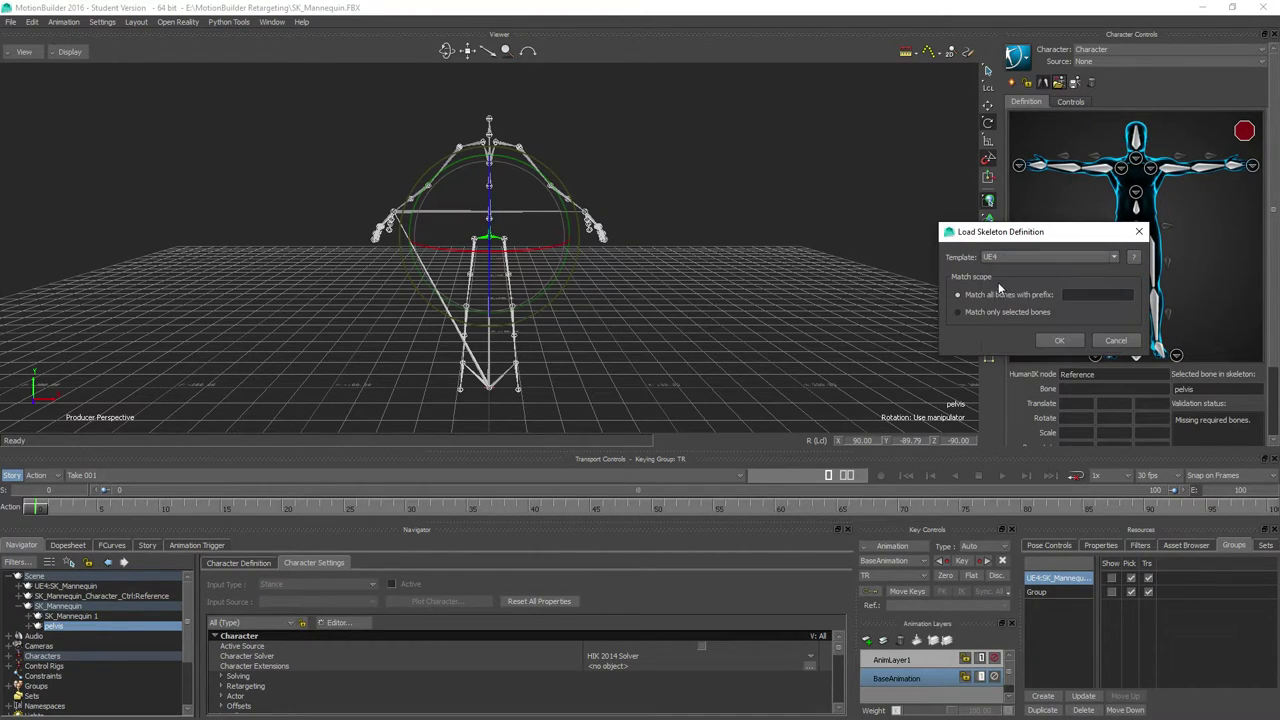
left_click(1066, 340)
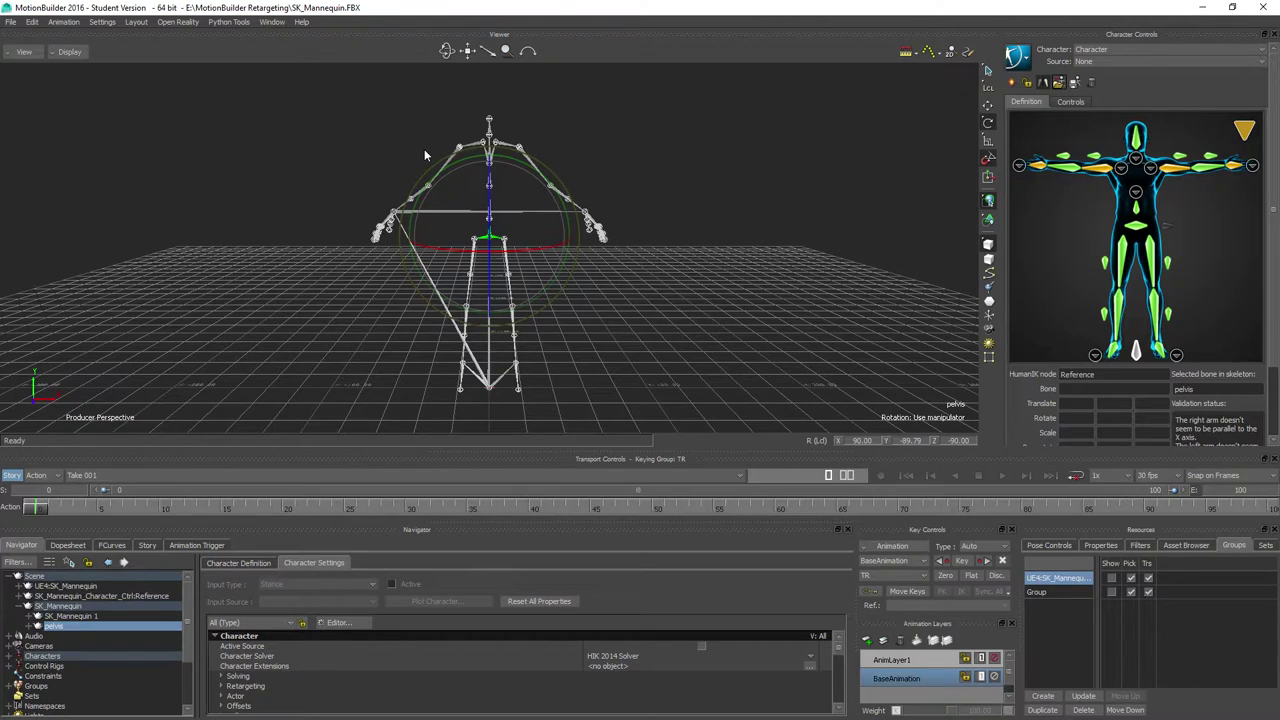
- Rotate the upperarm_l bone up to horizontal in the front view, at about X 5.9, Y -9.4, Z -23
key("ctrl+f")
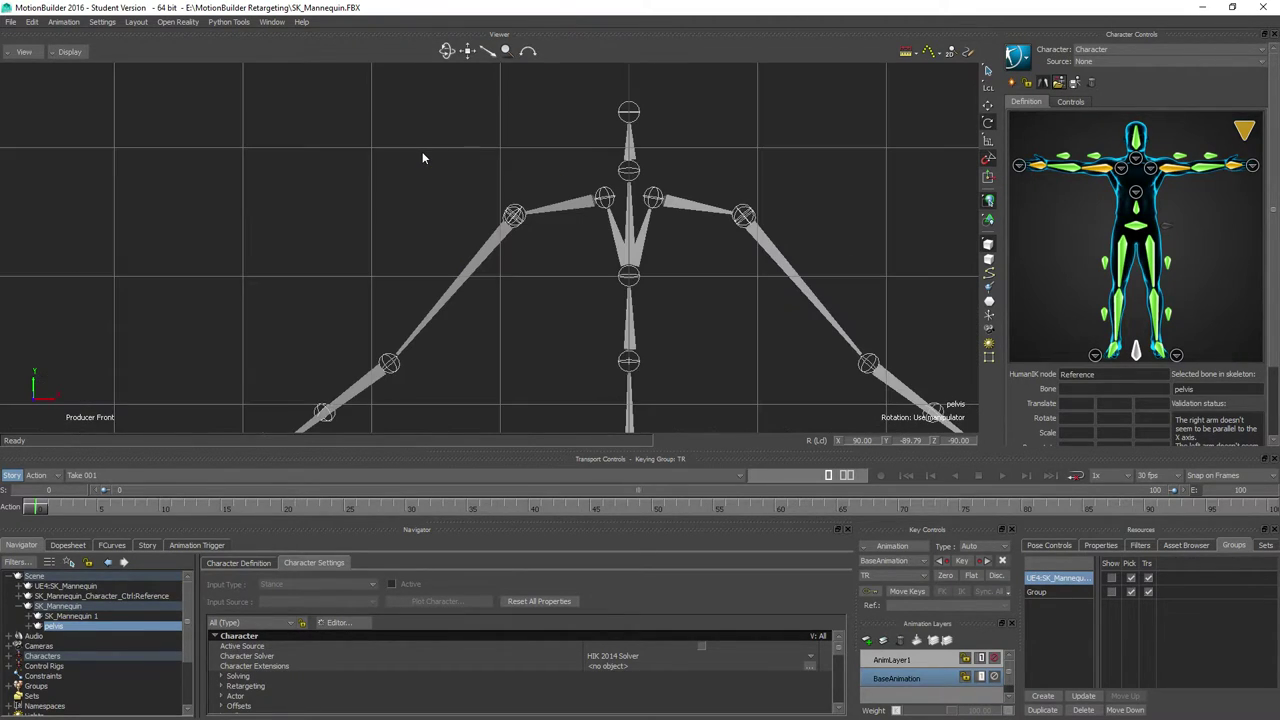
left_click_drag(680, 310, 400, 298, "shift")
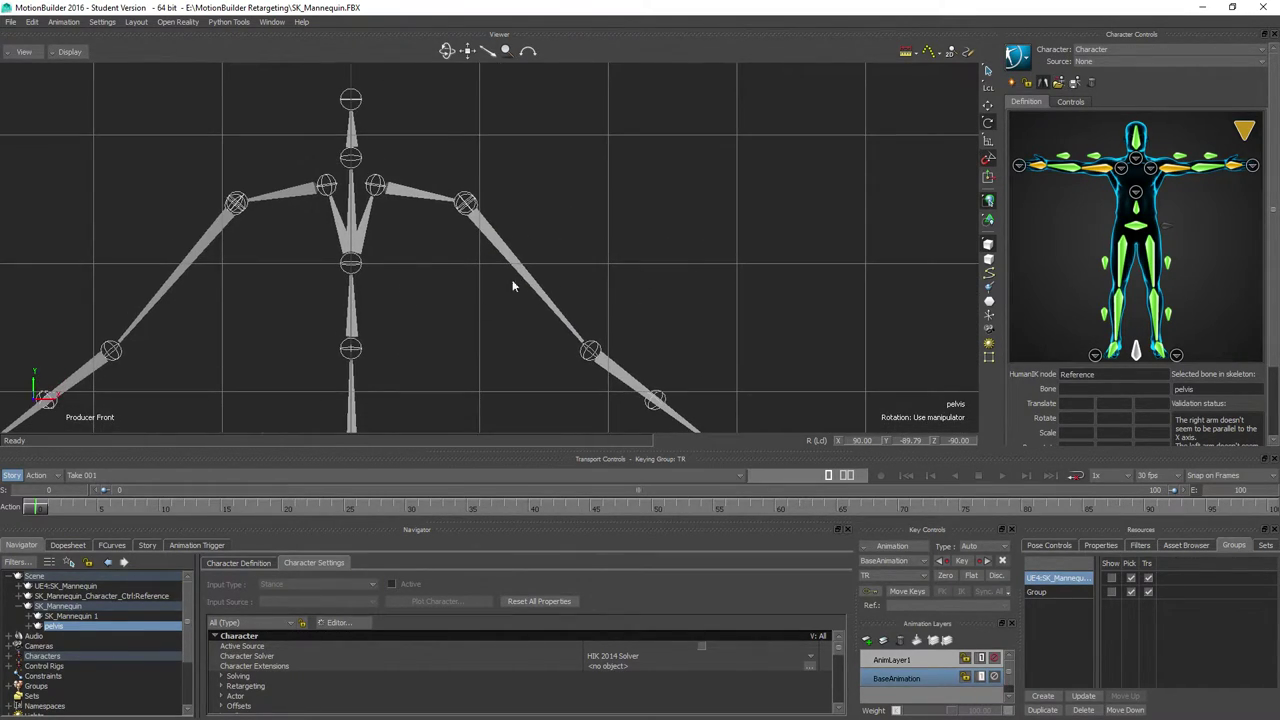
left_click(484, 230)
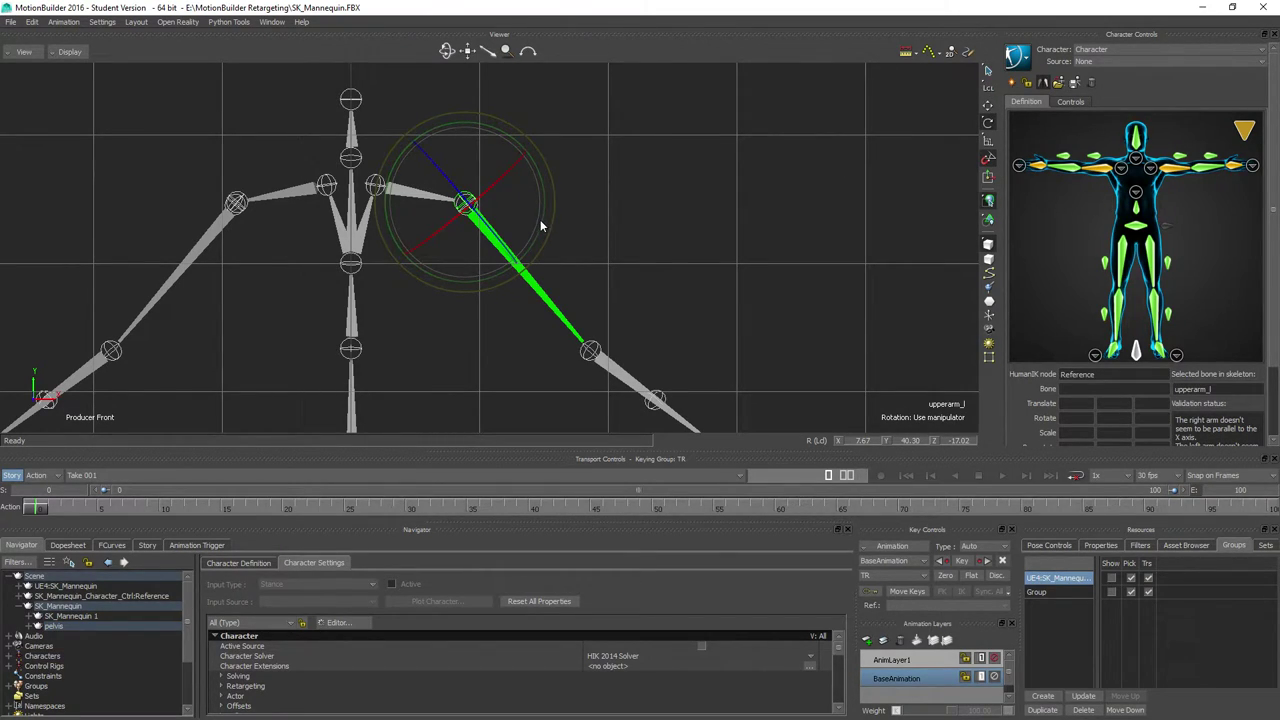
left_click_drag(541, 228, 542, 191)
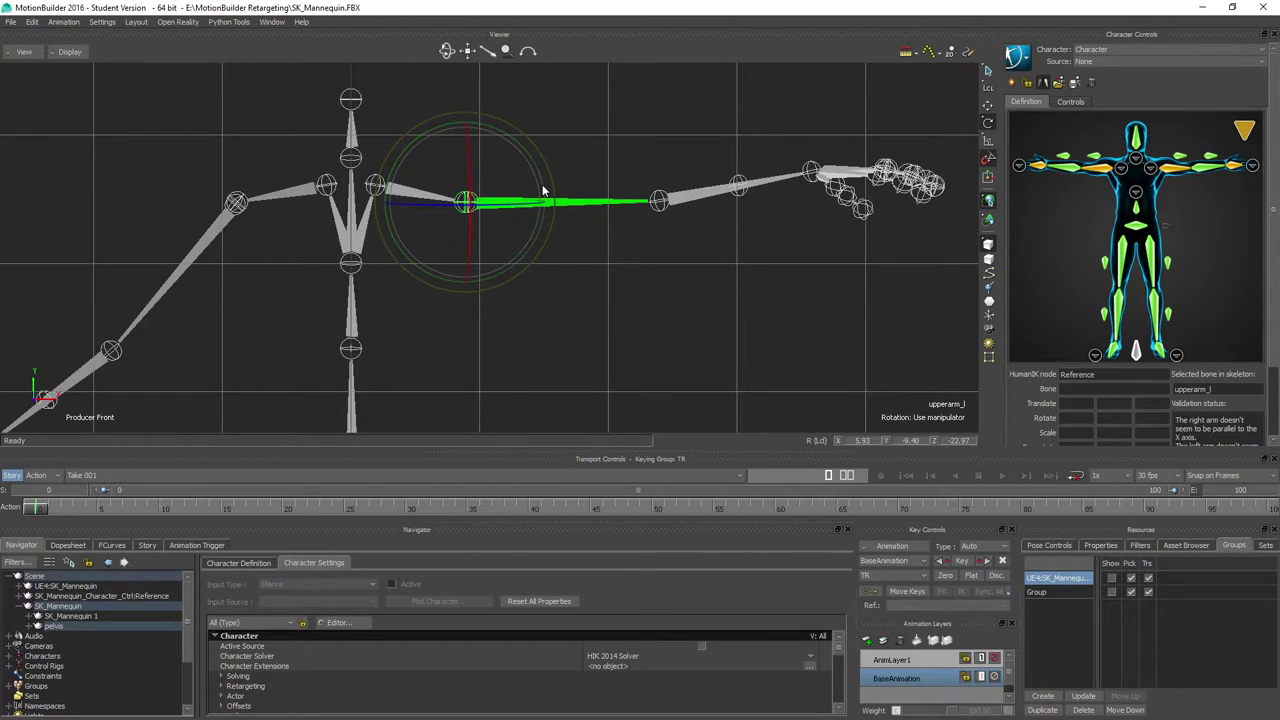
- Rotate lowerarm_l level with the left upper arm and fine-tune upperarm_l to about X 6.3, Y -9.1, Z -25.5
left_click(698, 195)
left_click_drag(615, 203, 634, 198)
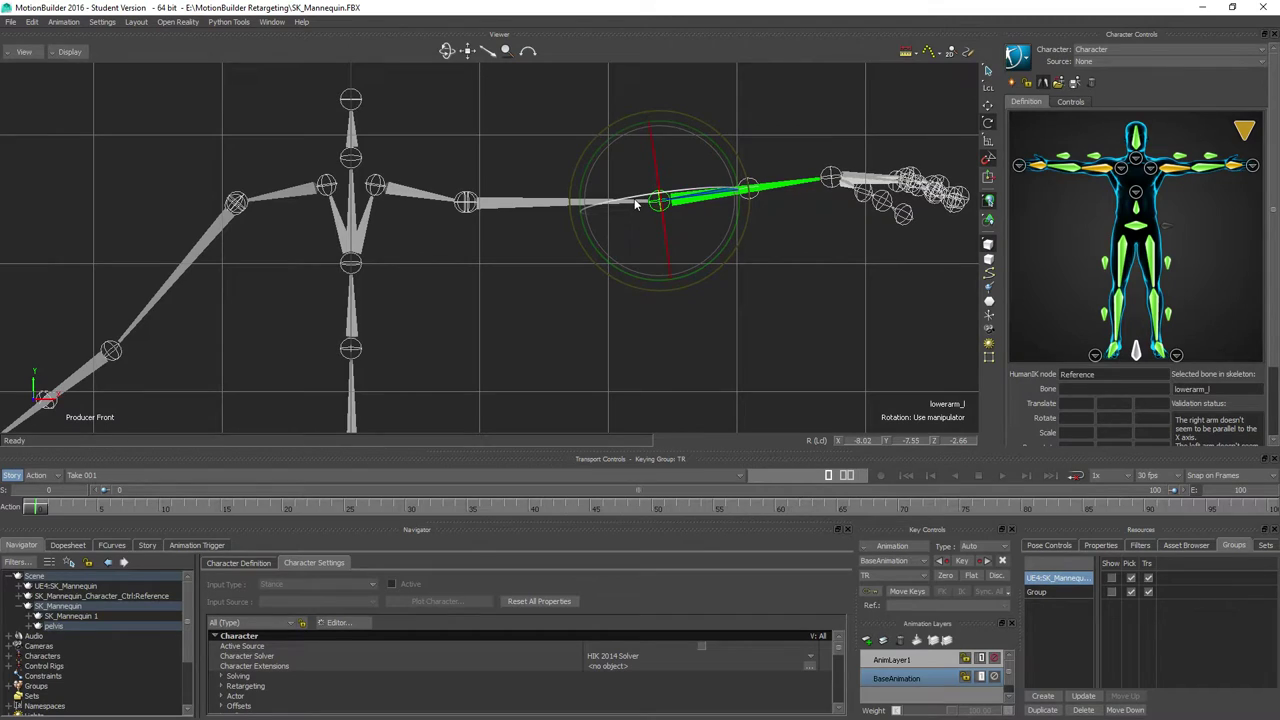
left_click_drag(725, 154, 663, 180)
left_click(497, 204)
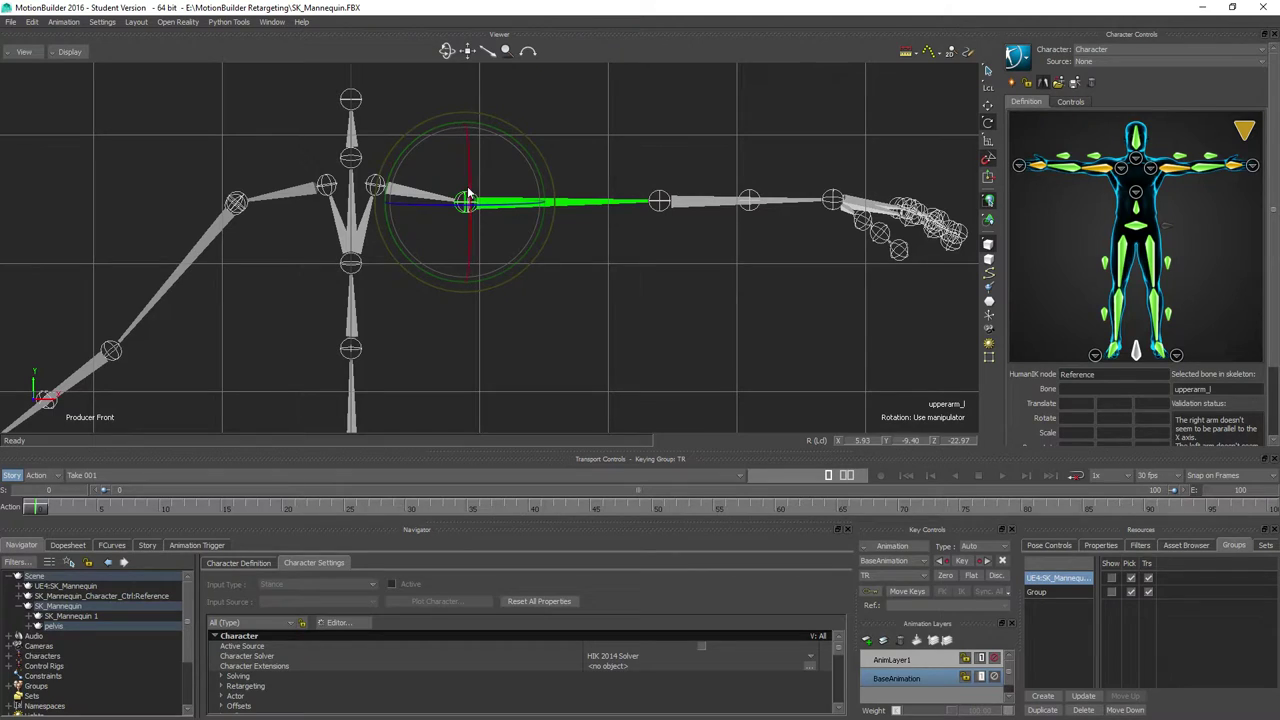
left_click_drag(422, 208, 421, 208)
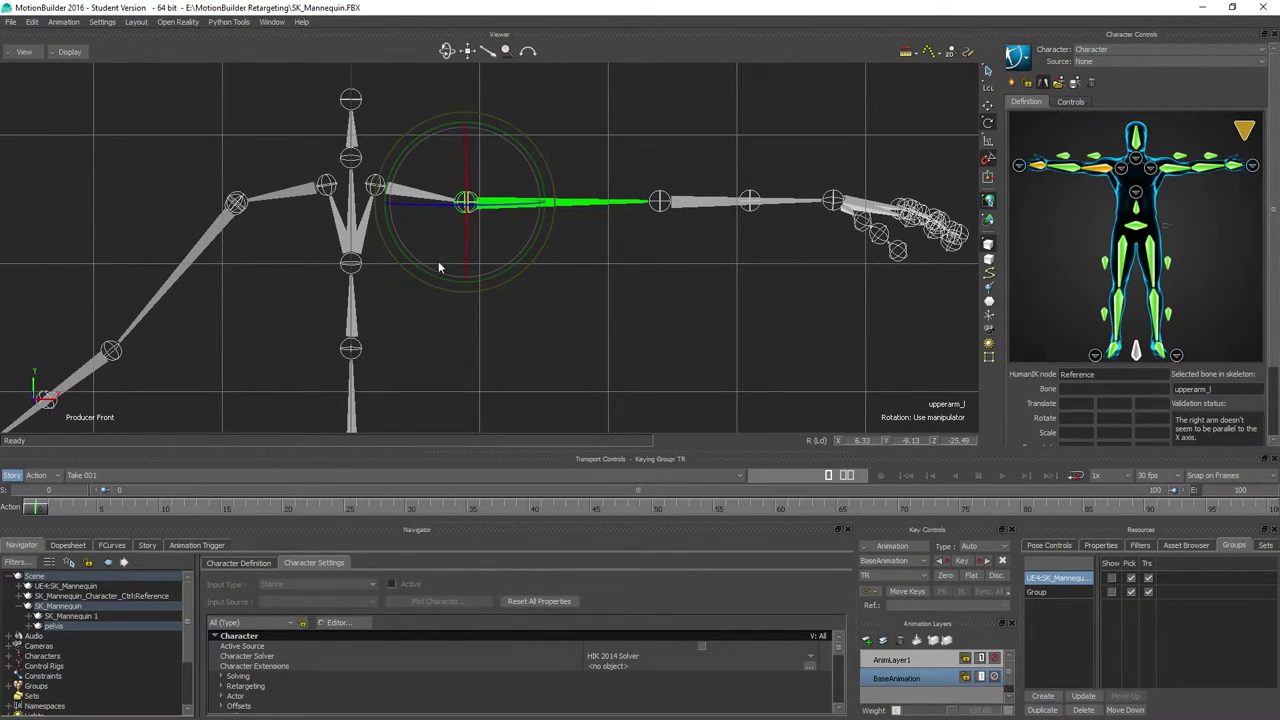
- Rotate the upperarm_r bone up to horizontal, matching the left arm at about X 6.3, Y -9.1, Z -25.5
left_click_drag(305, 326, 360, 305, "shift")
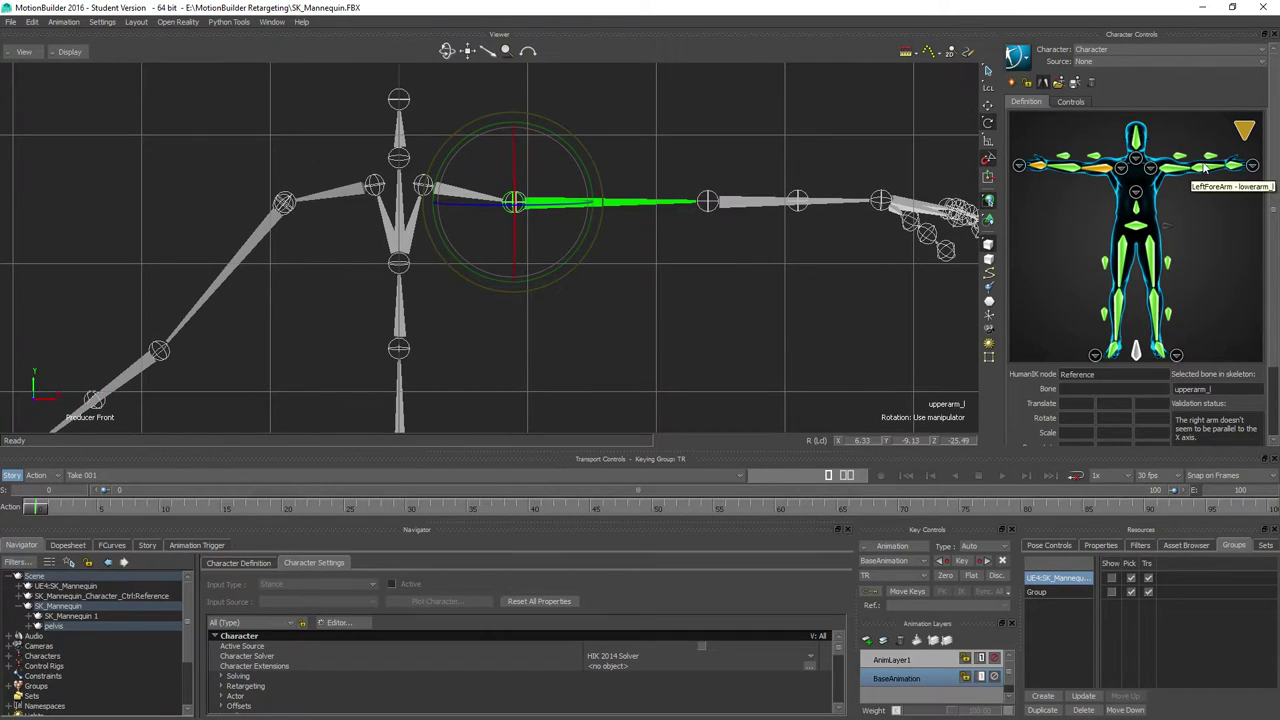
left_click(262, 235)
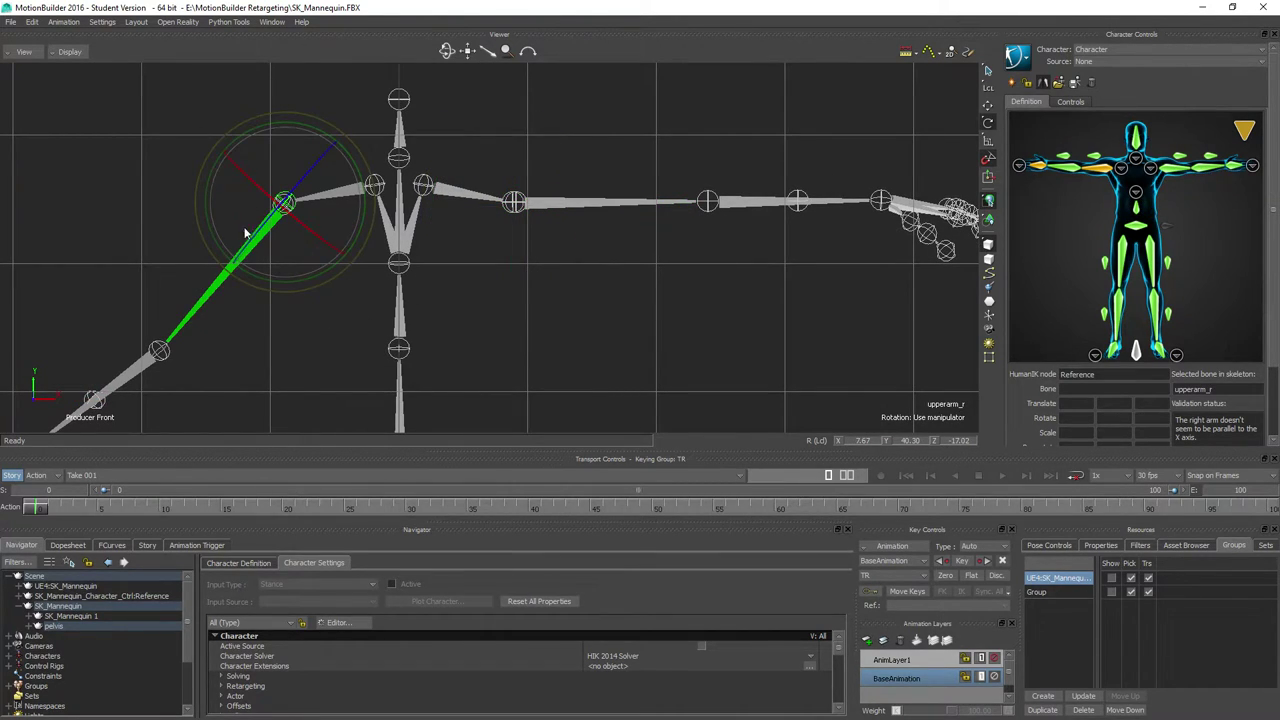
left_click_drag(355, 160, 376, 180)
left_click_drag(66, 223, 239, 209, "shift")
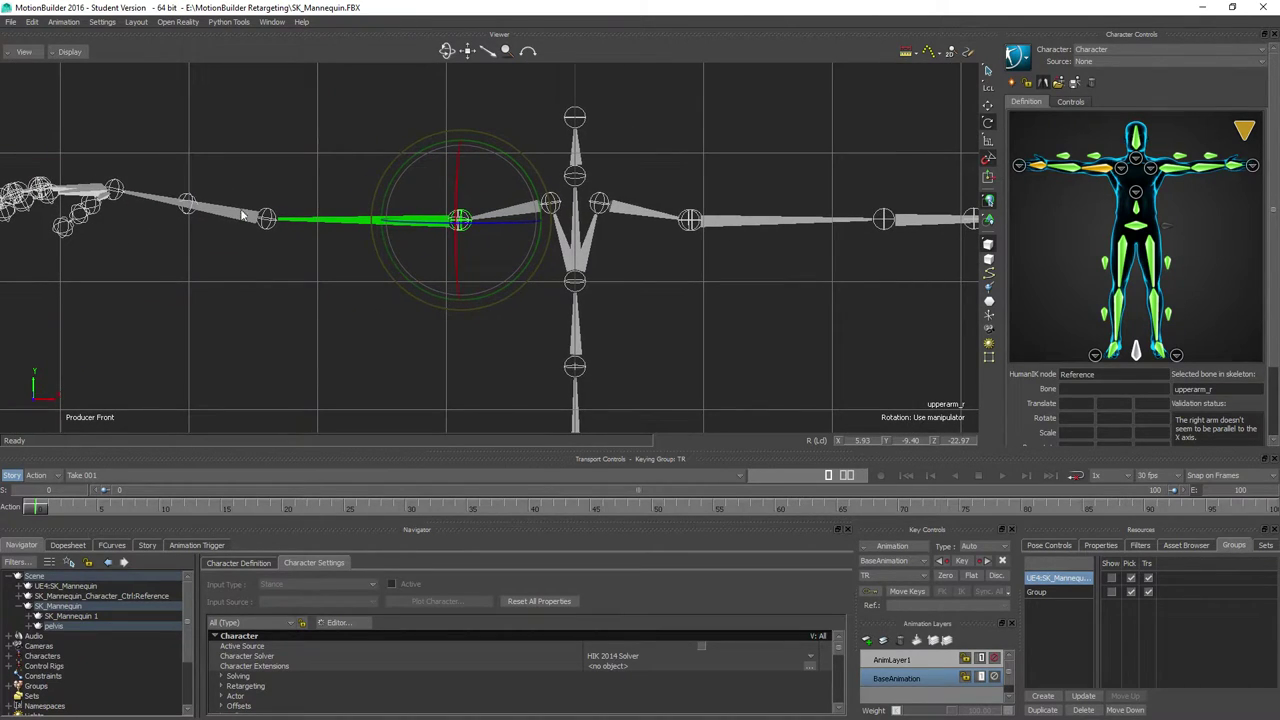
left_click_drag(427, 221, 404, 231)
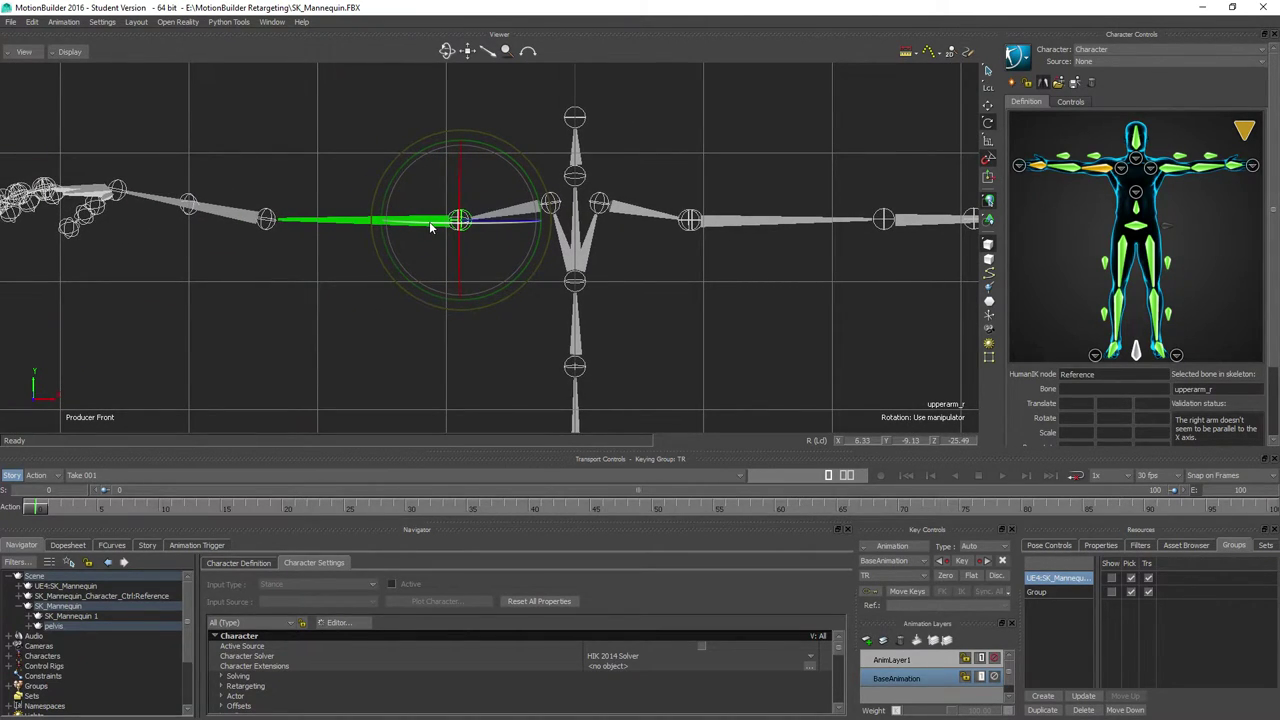
- Rotate lowerarm_r level with the right upper arm, at about X -0.5, Y 0, Z -2.7, and clear the selection
left_click(237, 214)
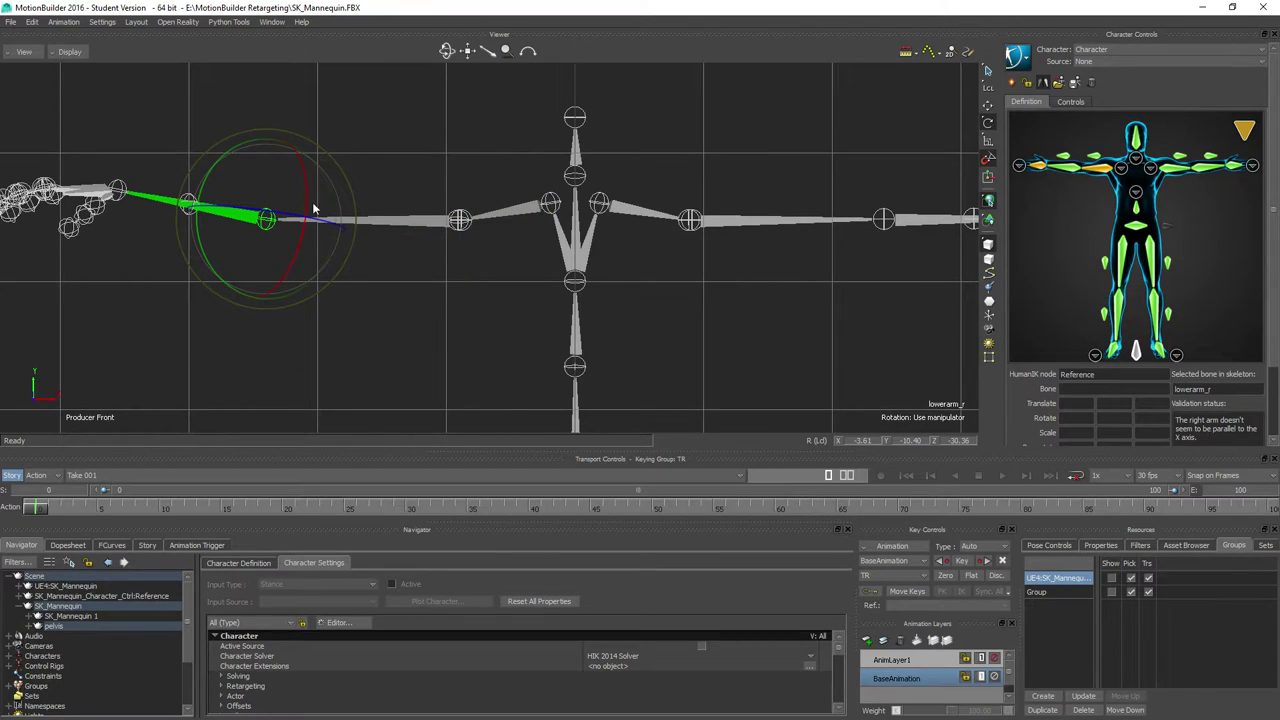
left_click_drag(285, 220, 266, 217)
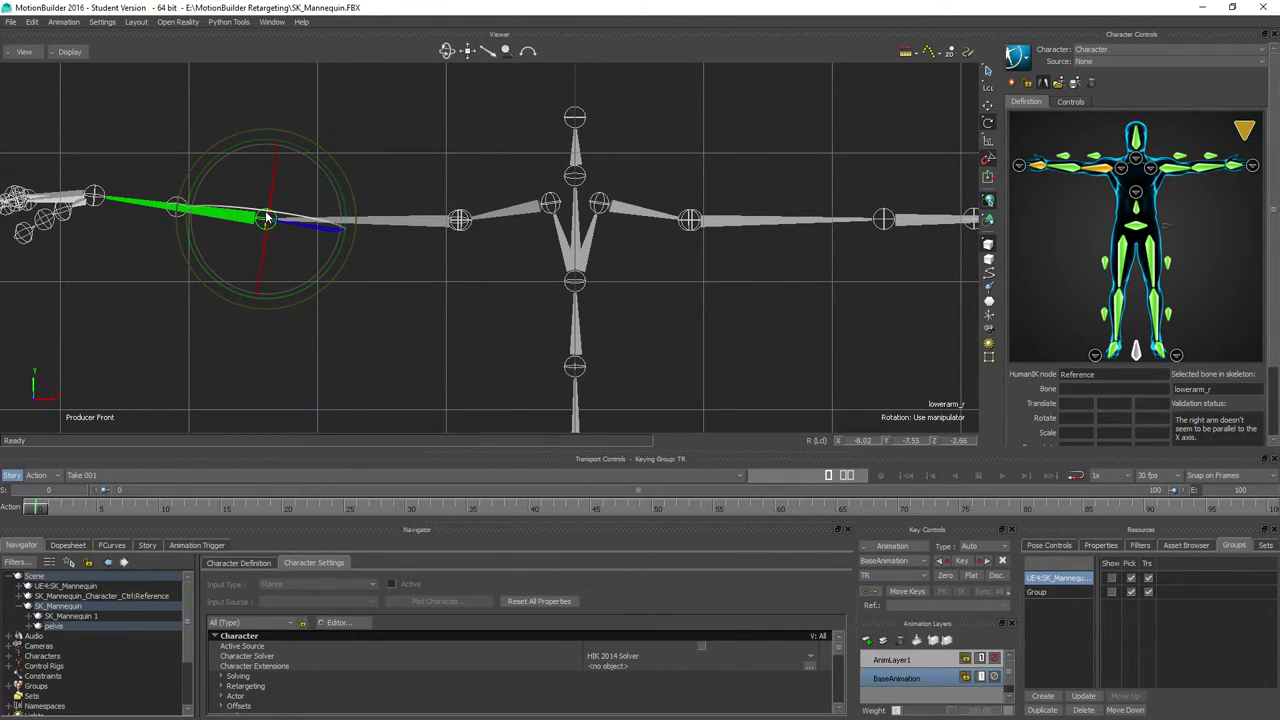
left_click_drag(270, 170, 202, 163)
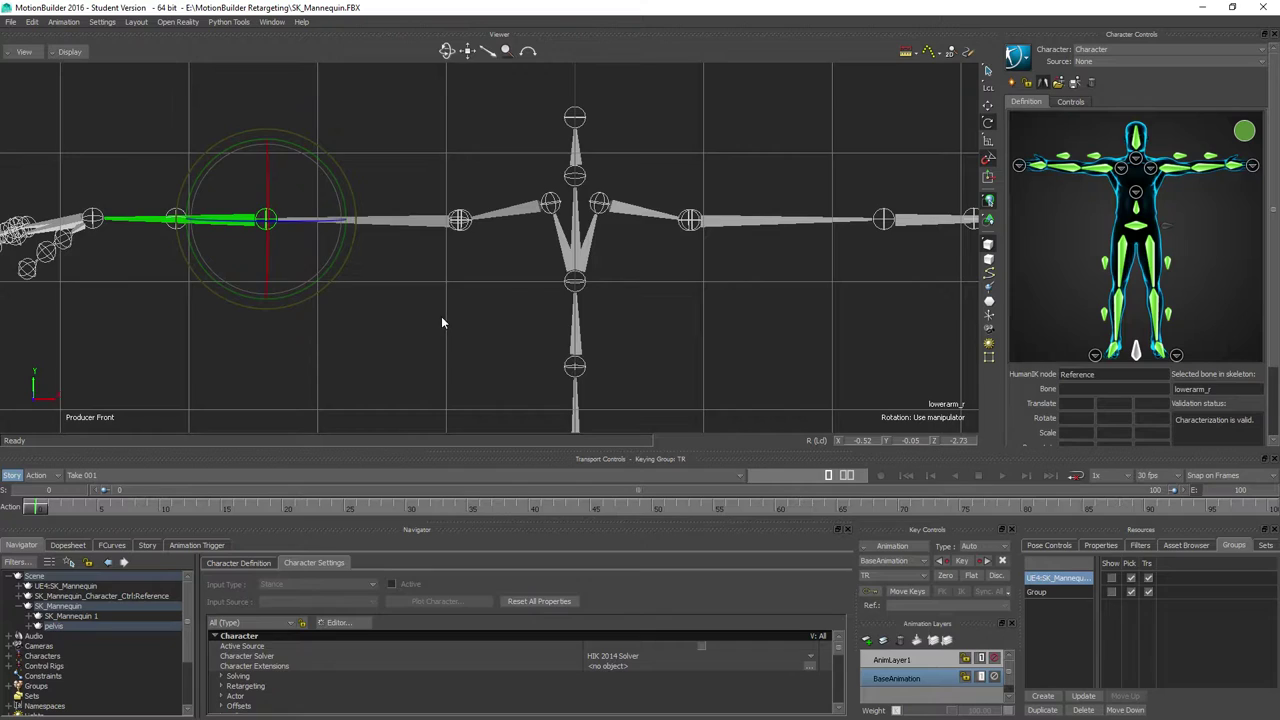
key("ctrl+t")
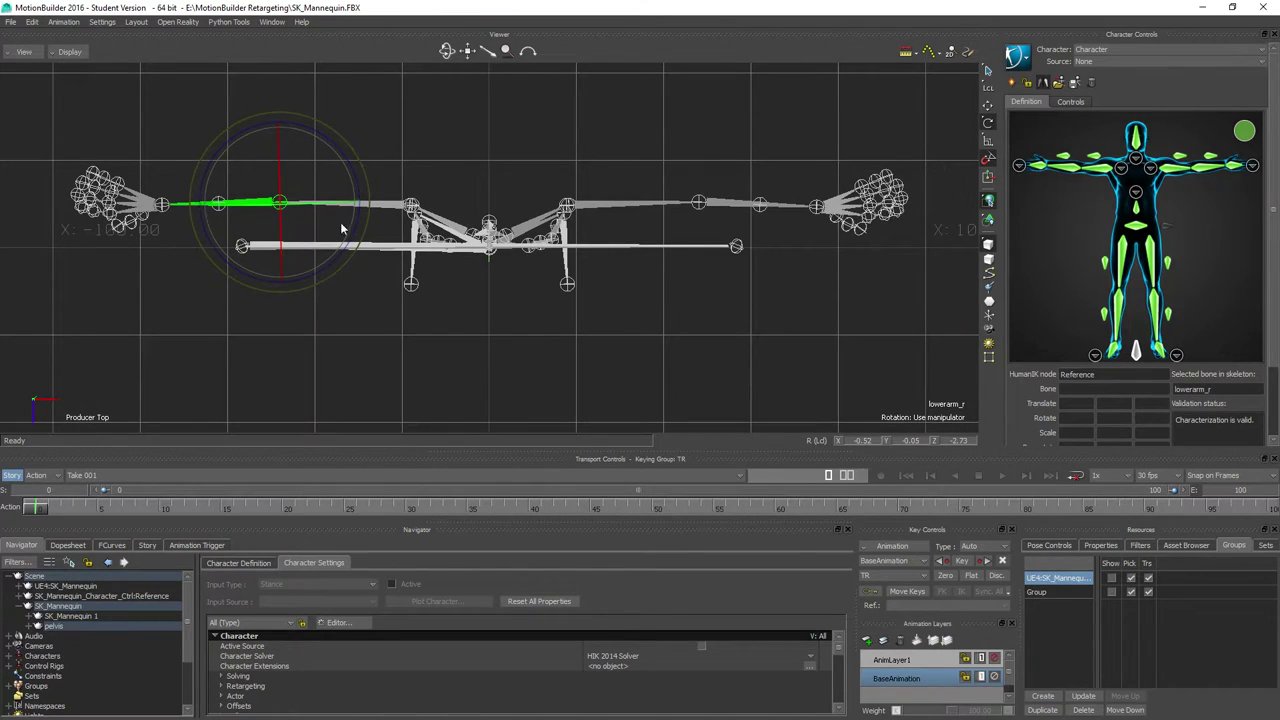
left_click(563, 374)
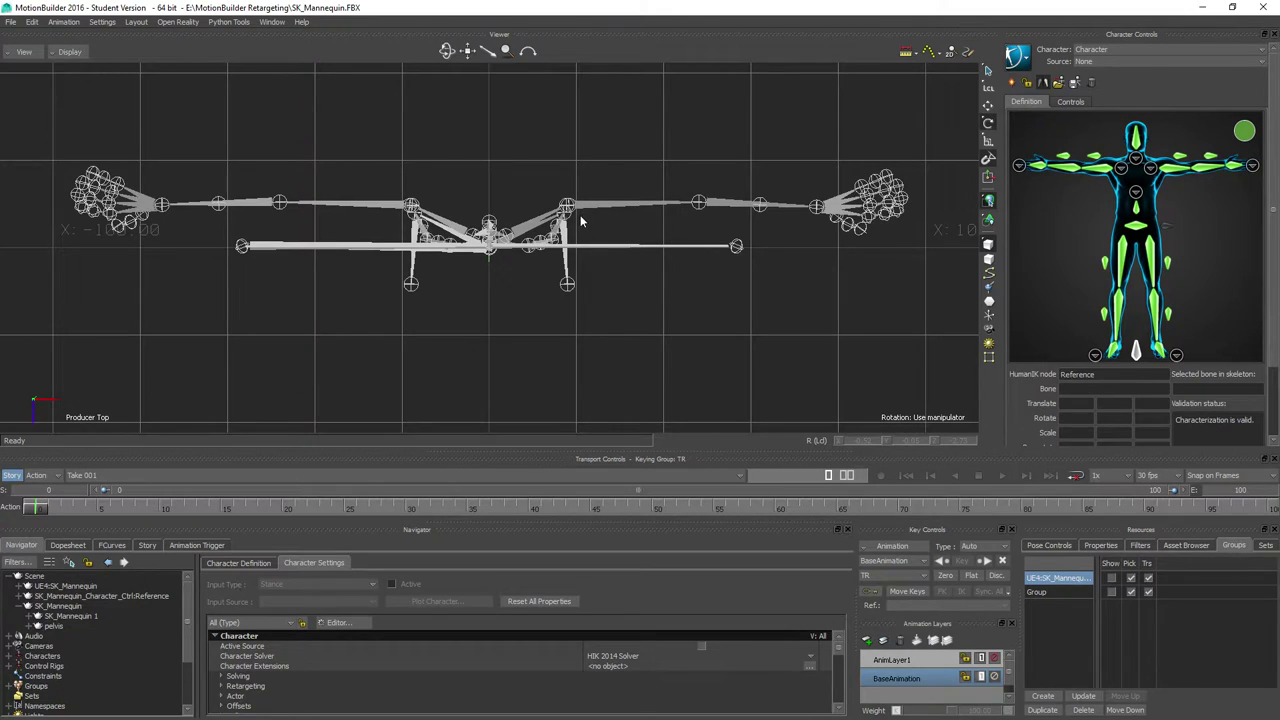
key("ctrl+b")
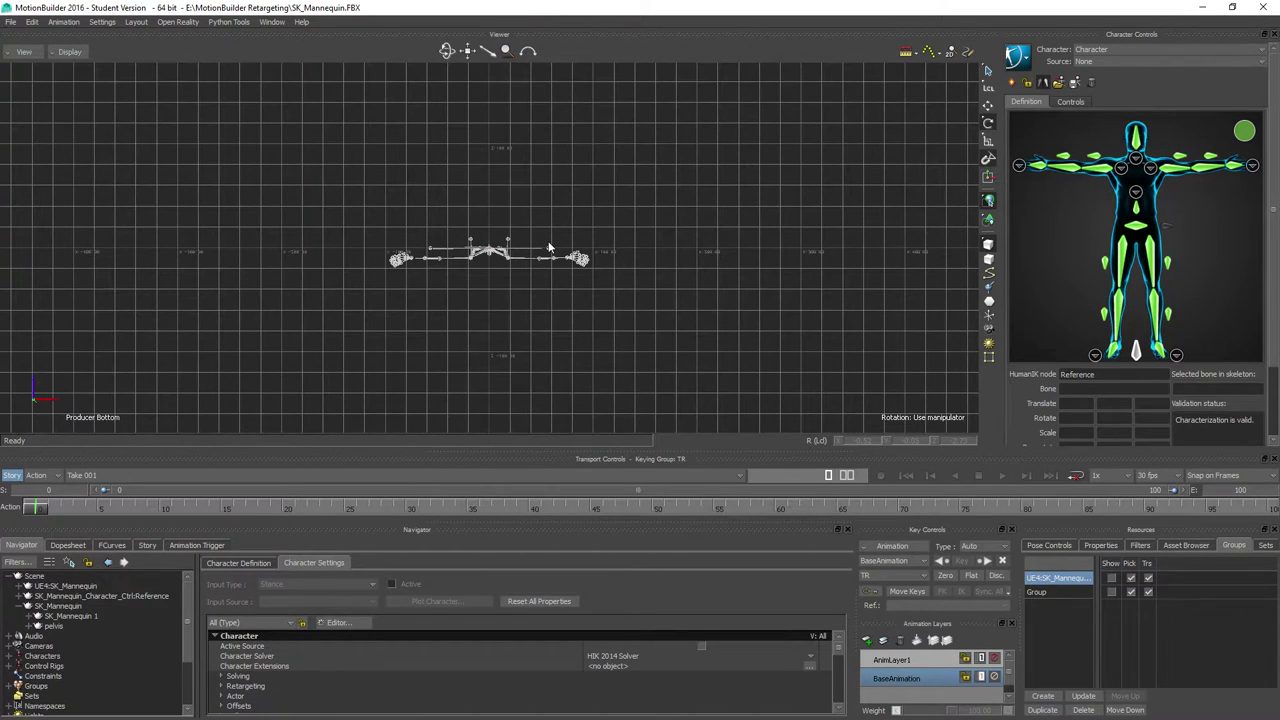
key("ctrl+p")
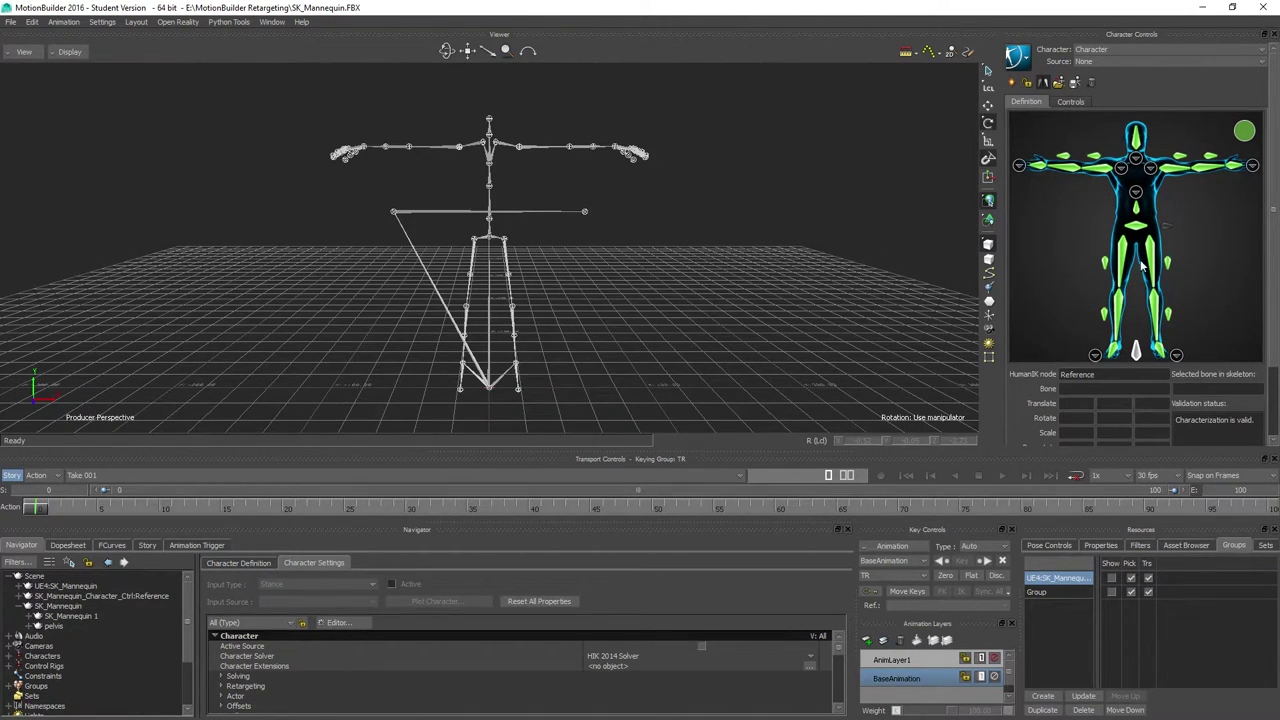
- Lock the definition of the merged iPi mannequin's character to complete its characterization
left_click(1028, 87)
left_click(572, 412)
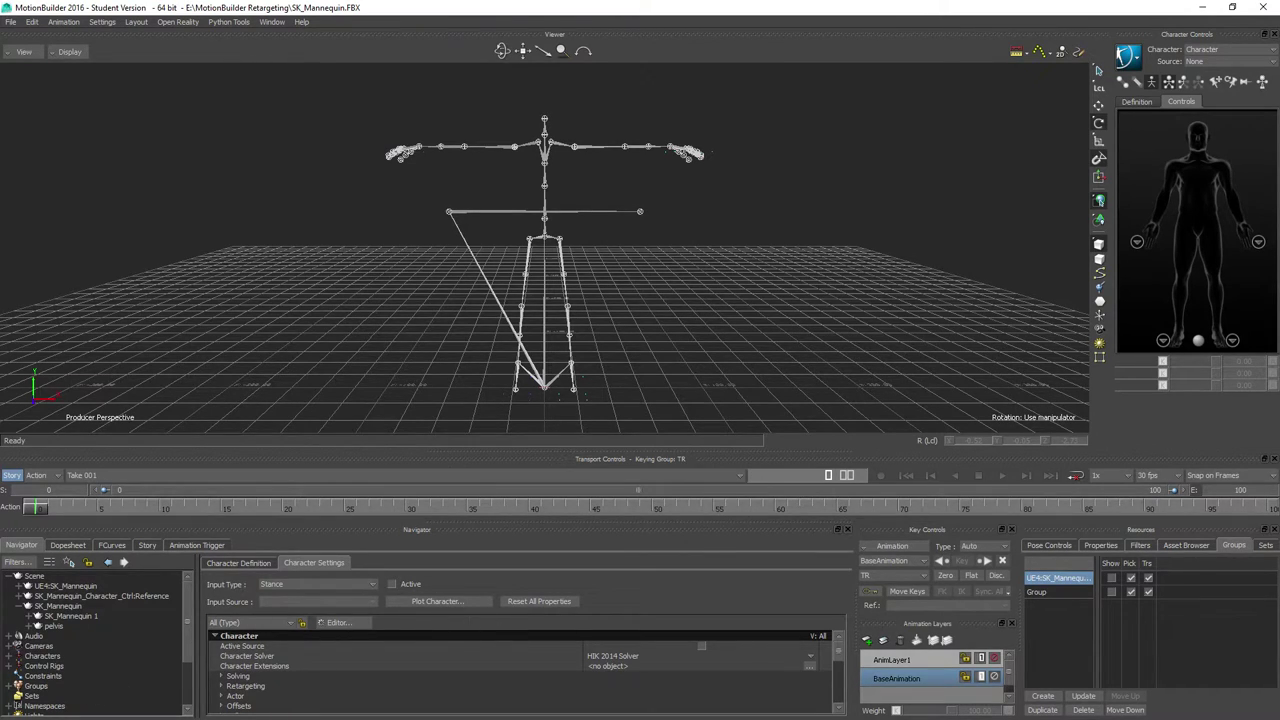
- Set the input type of UE4:SK_Mannequin_Character to Character, with Character as its input source
left_click(10, 656)
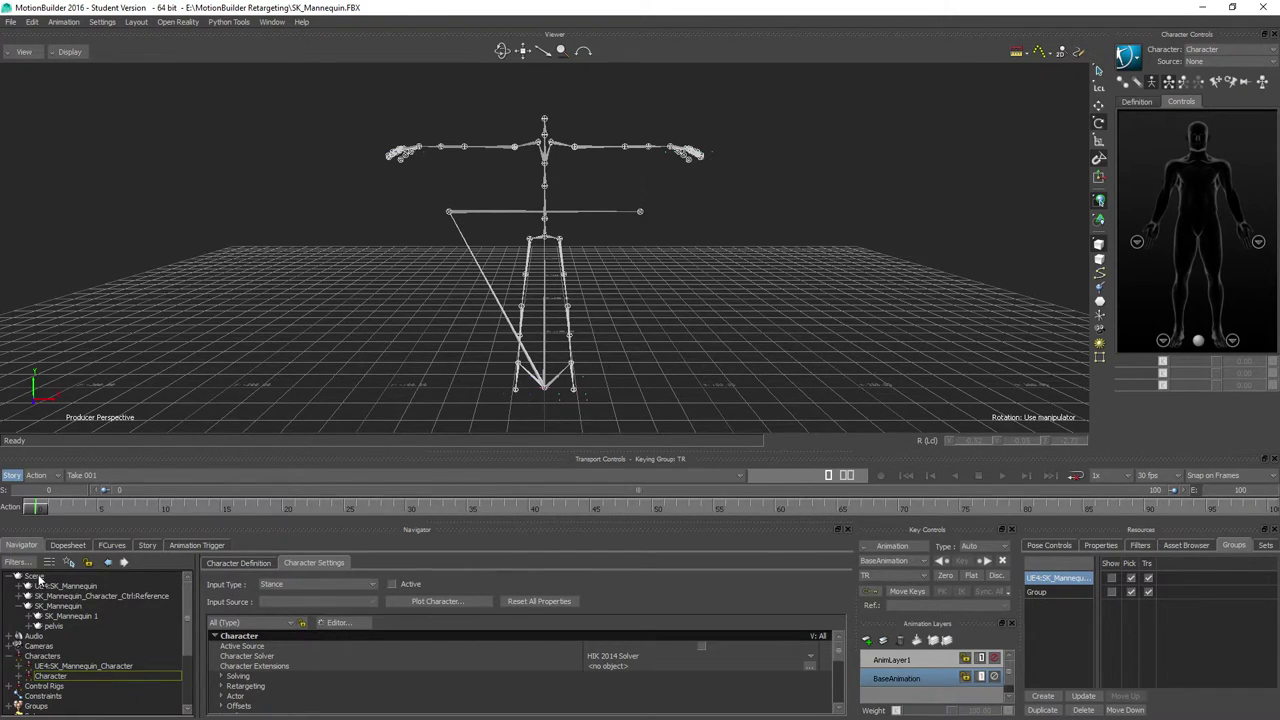
left_click(81, 668)
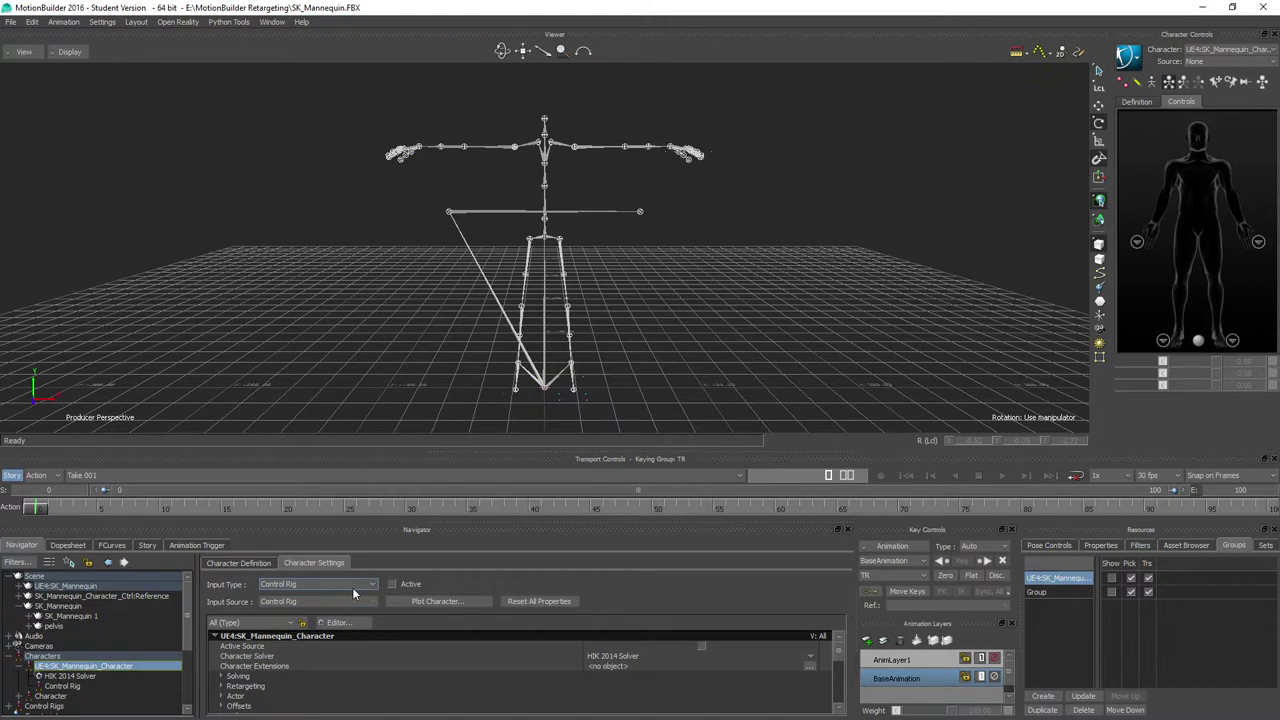
left_click(398, 588)
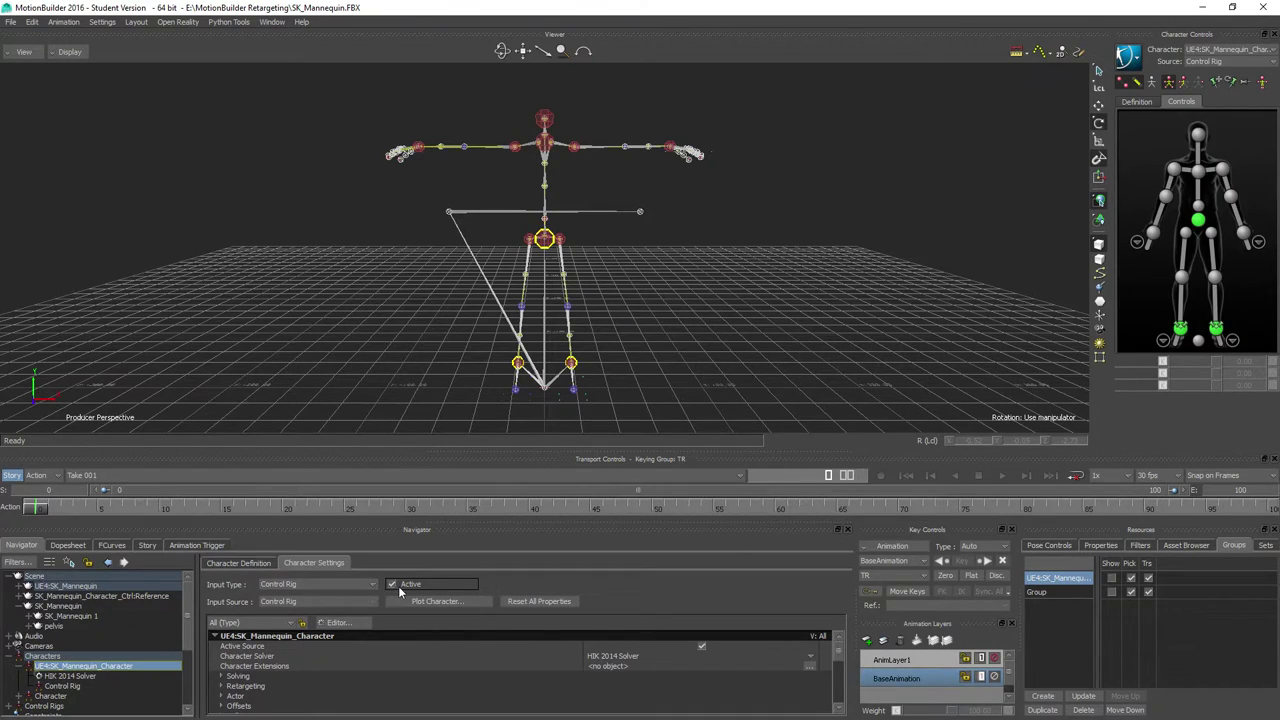
left_click(396, 588)
left_click(370, 586)
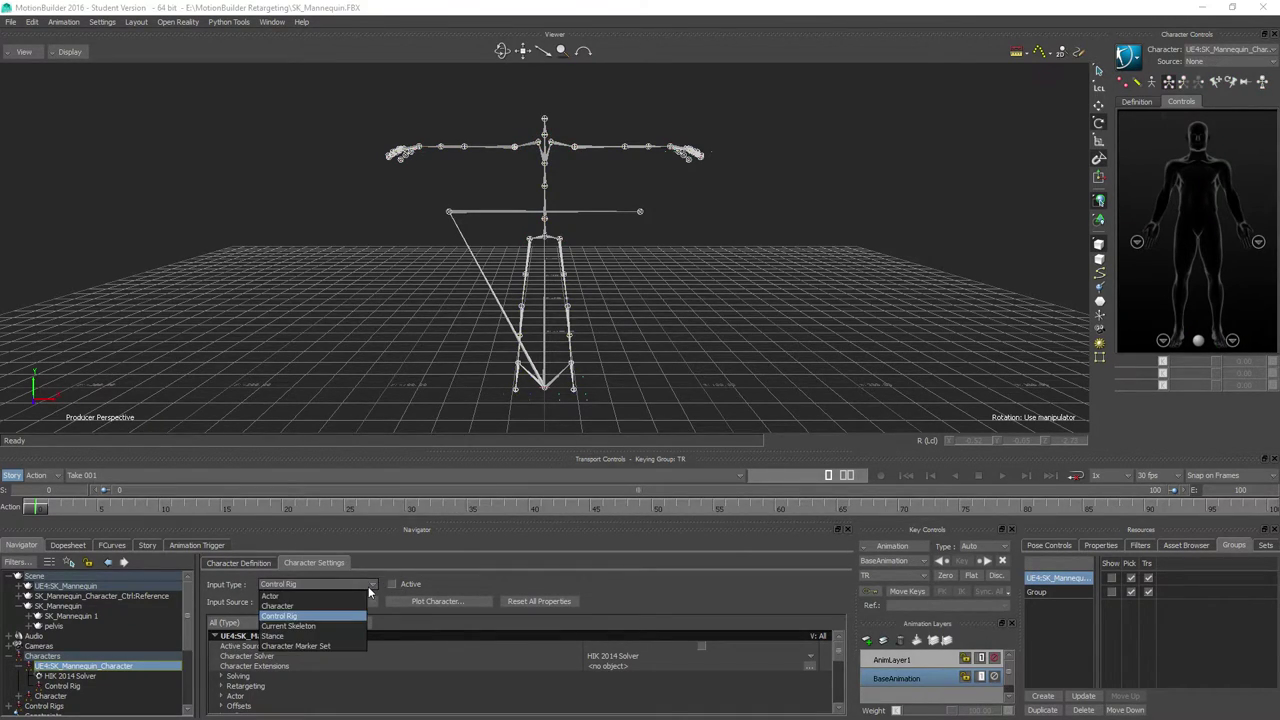
left_click(277, 605)
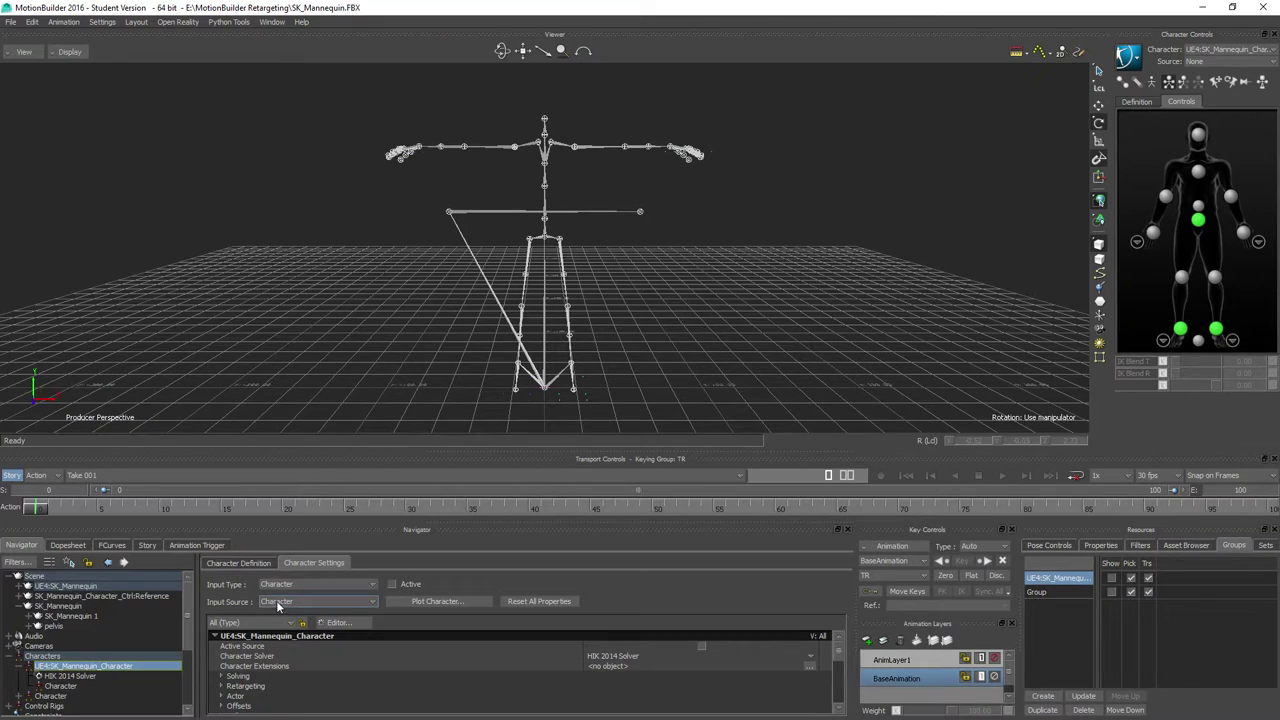
left_click(278, 605)
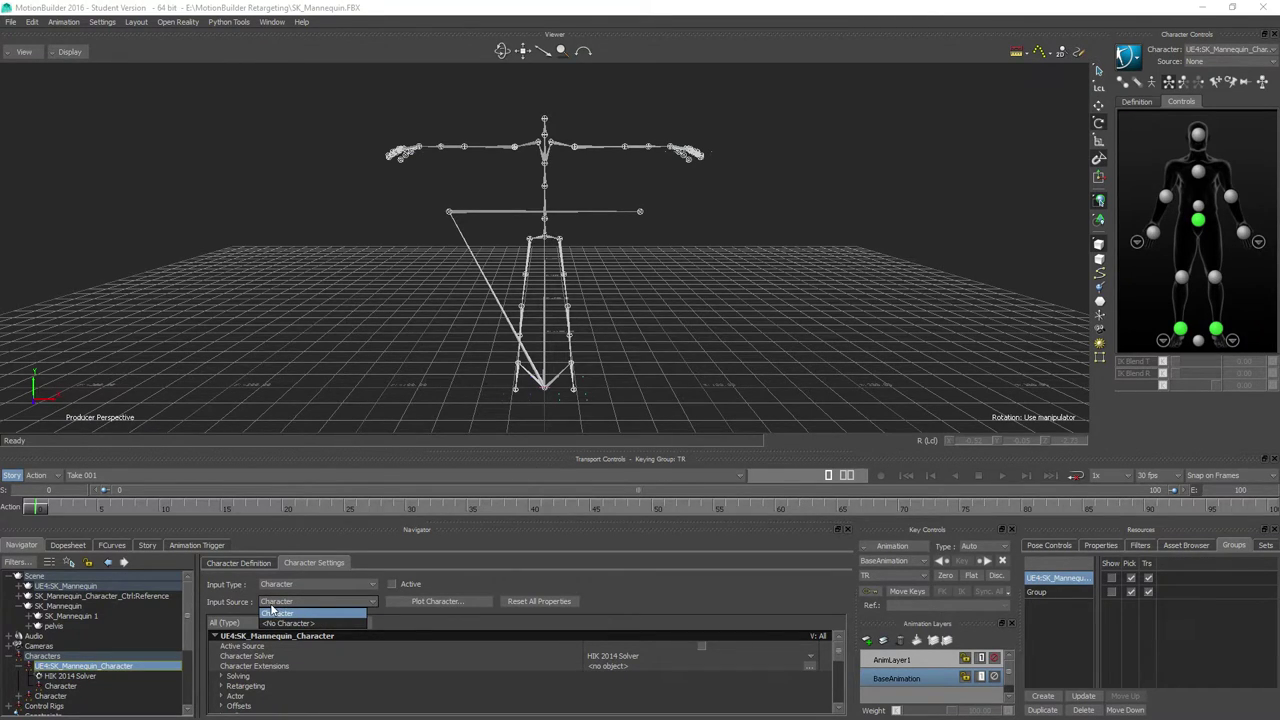
left_click(282, 614)
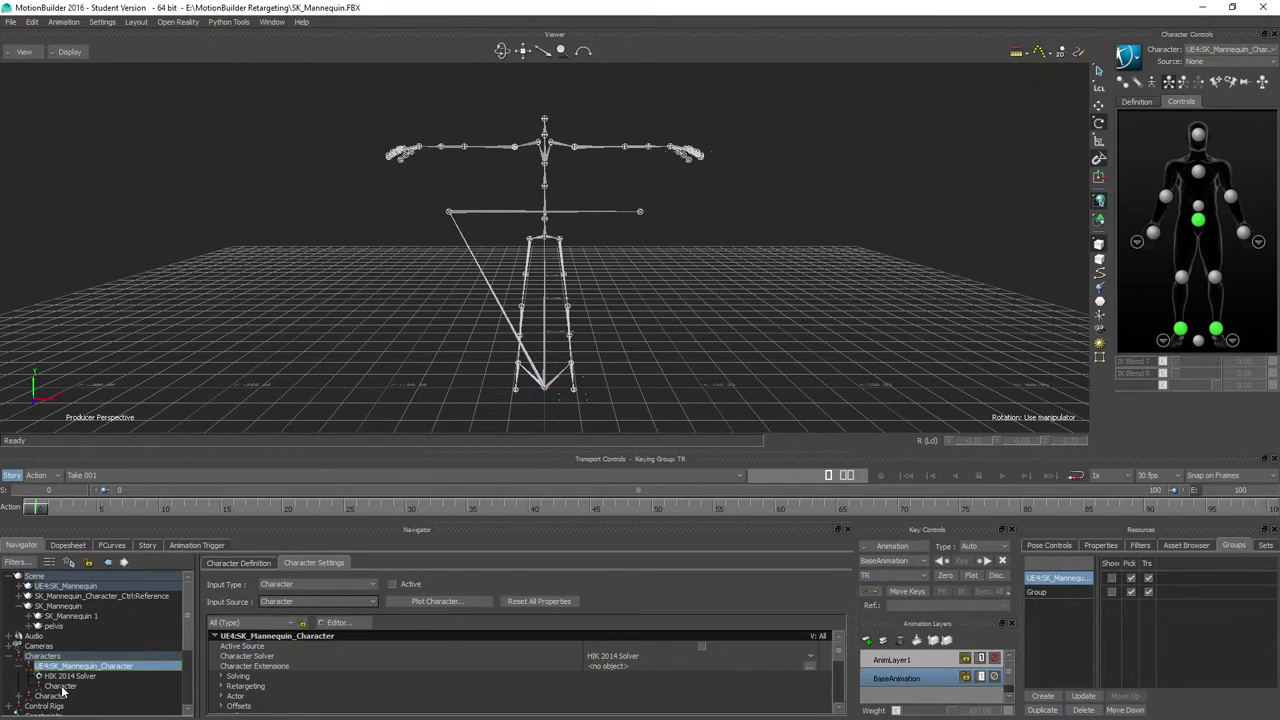
- Rename the source character named Character to IPI-Character
left_click(61, 686)
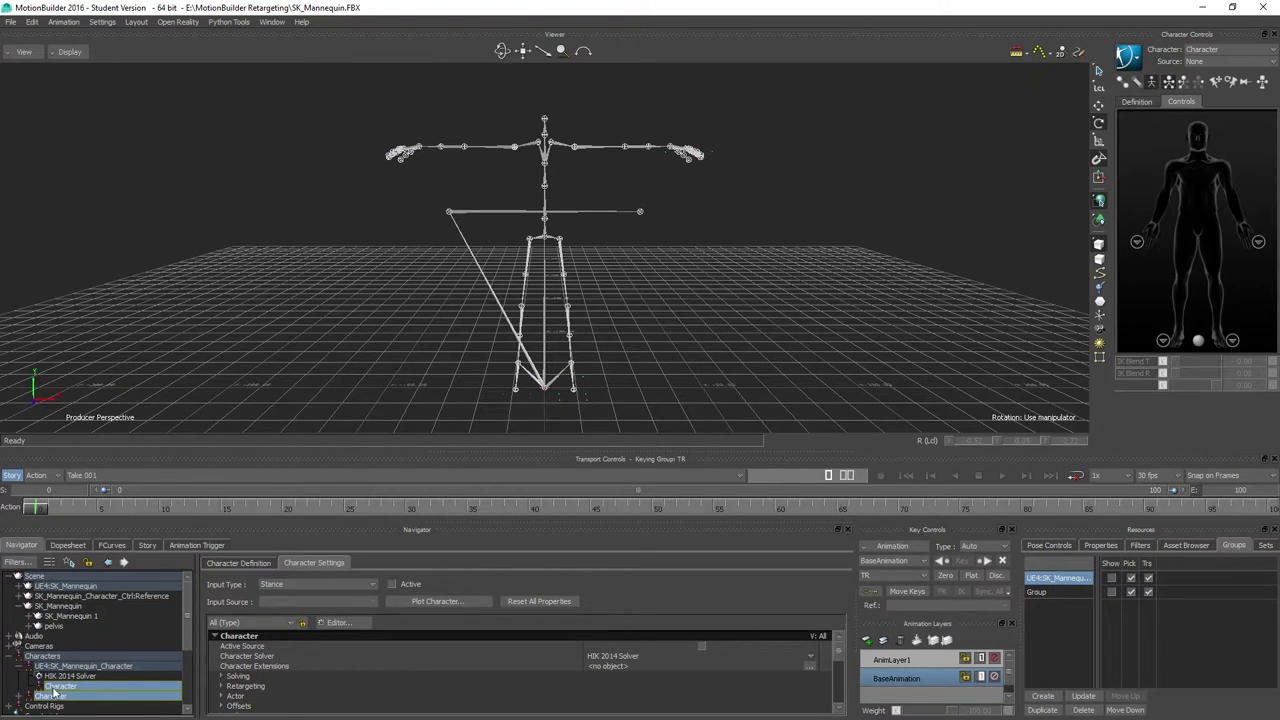
scroll(56, 690, "down", 2)
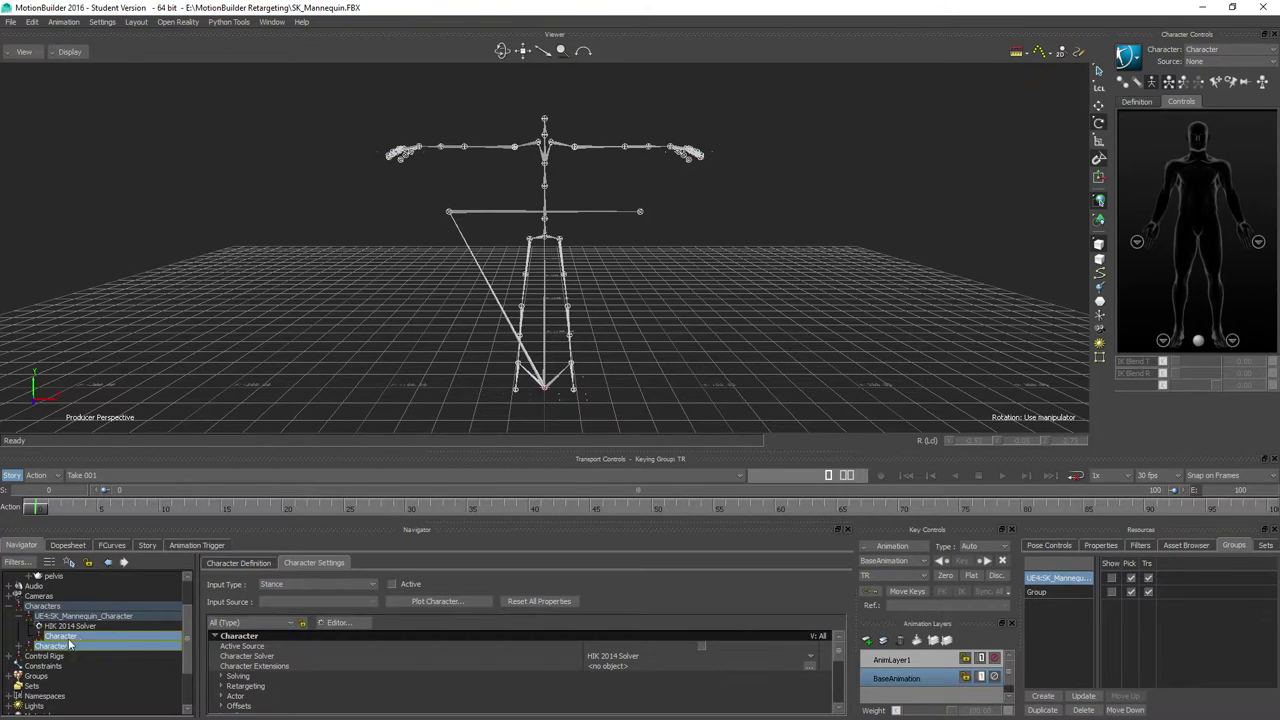
right_click(58, 637)
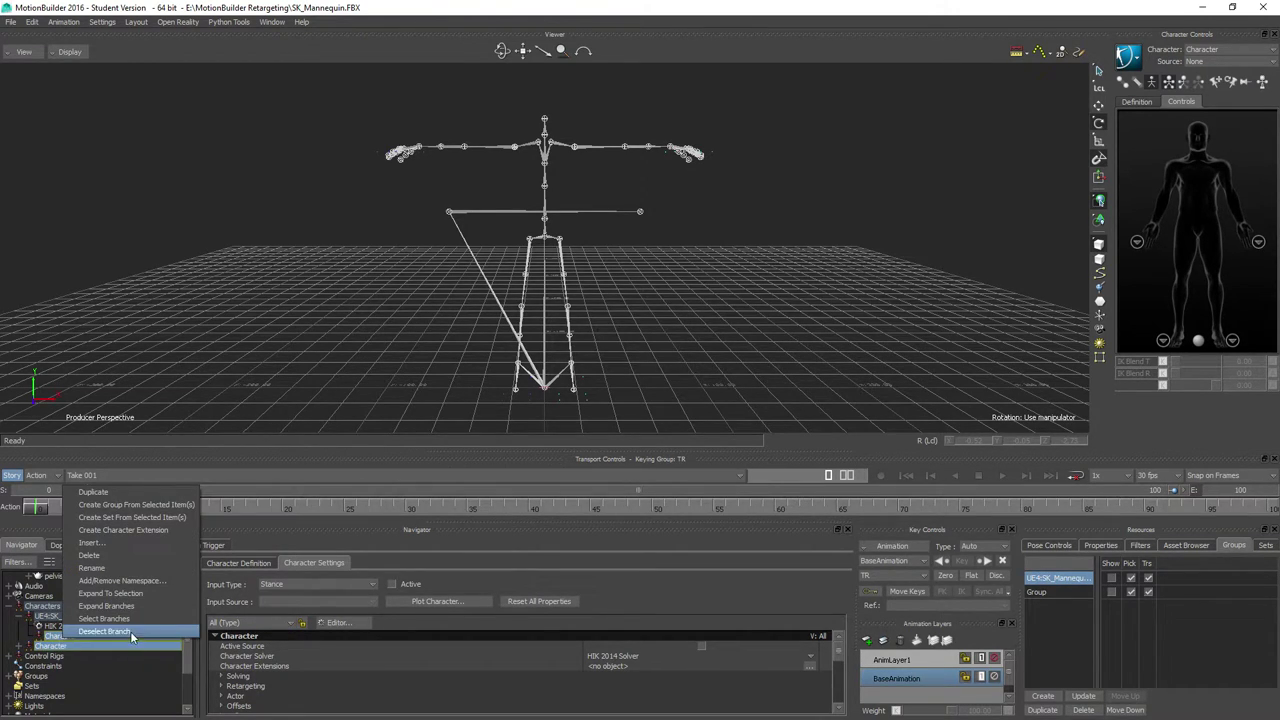
left_click(105, 577)
key("End")
type("[Pl]")
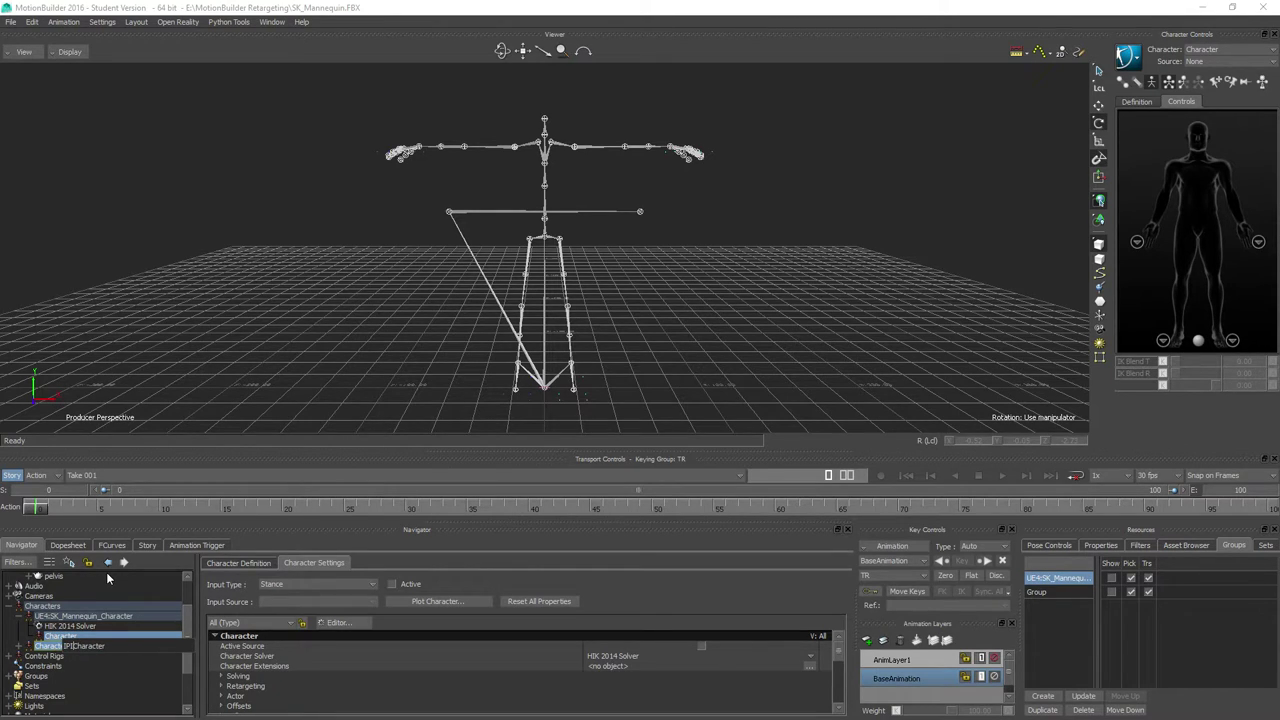
type("-")
key("Return")
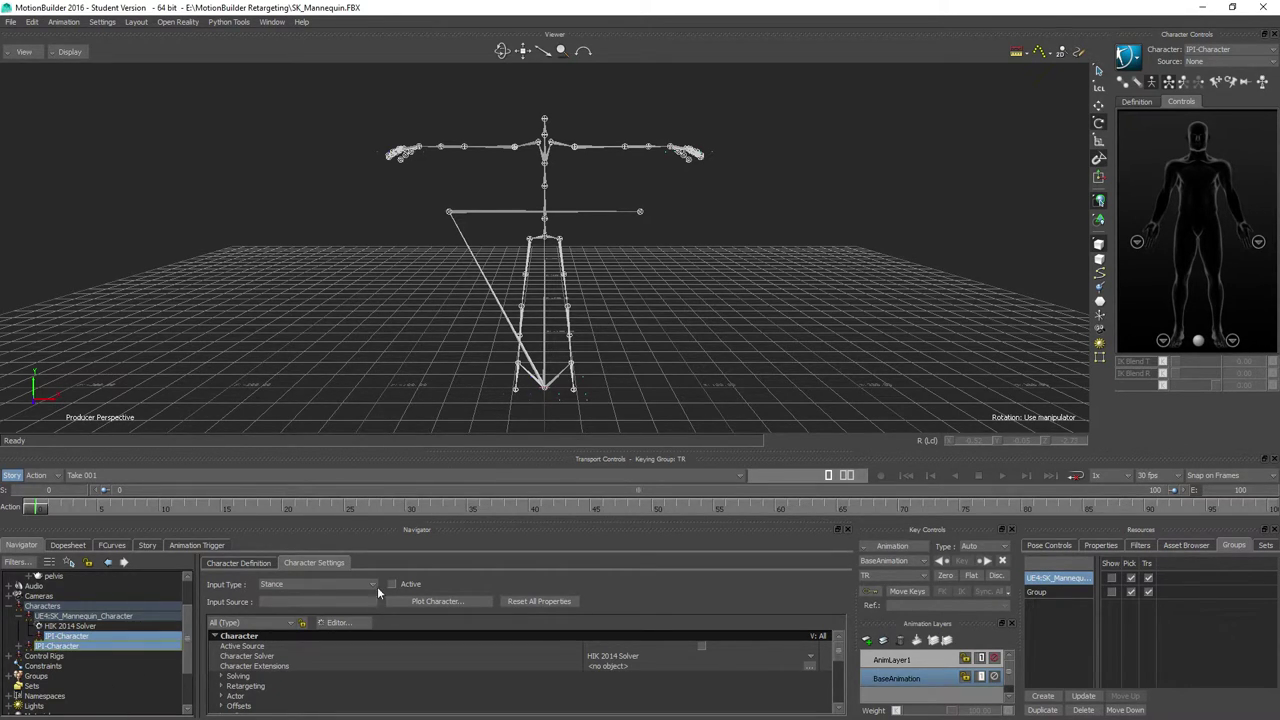
- Activate the IPI-Character input source on UE4:SK_Mannequin_Character
left_click(84, 617)
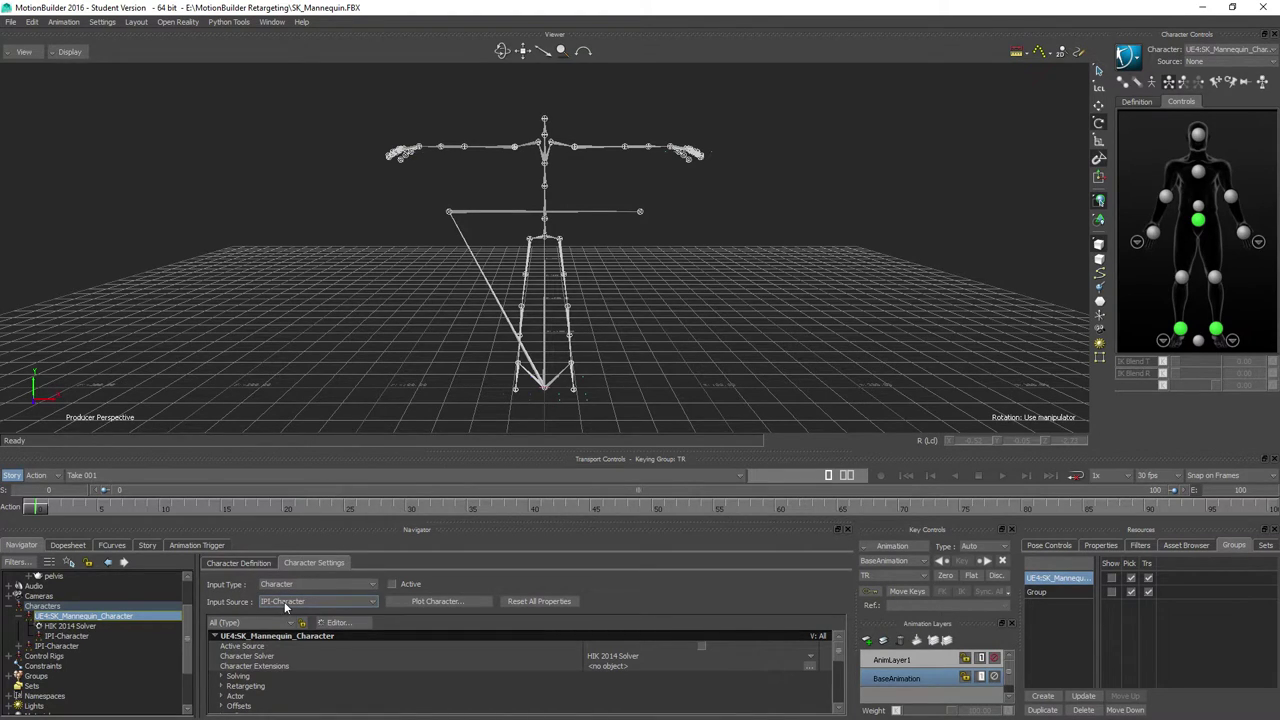
left_click(392, 584)
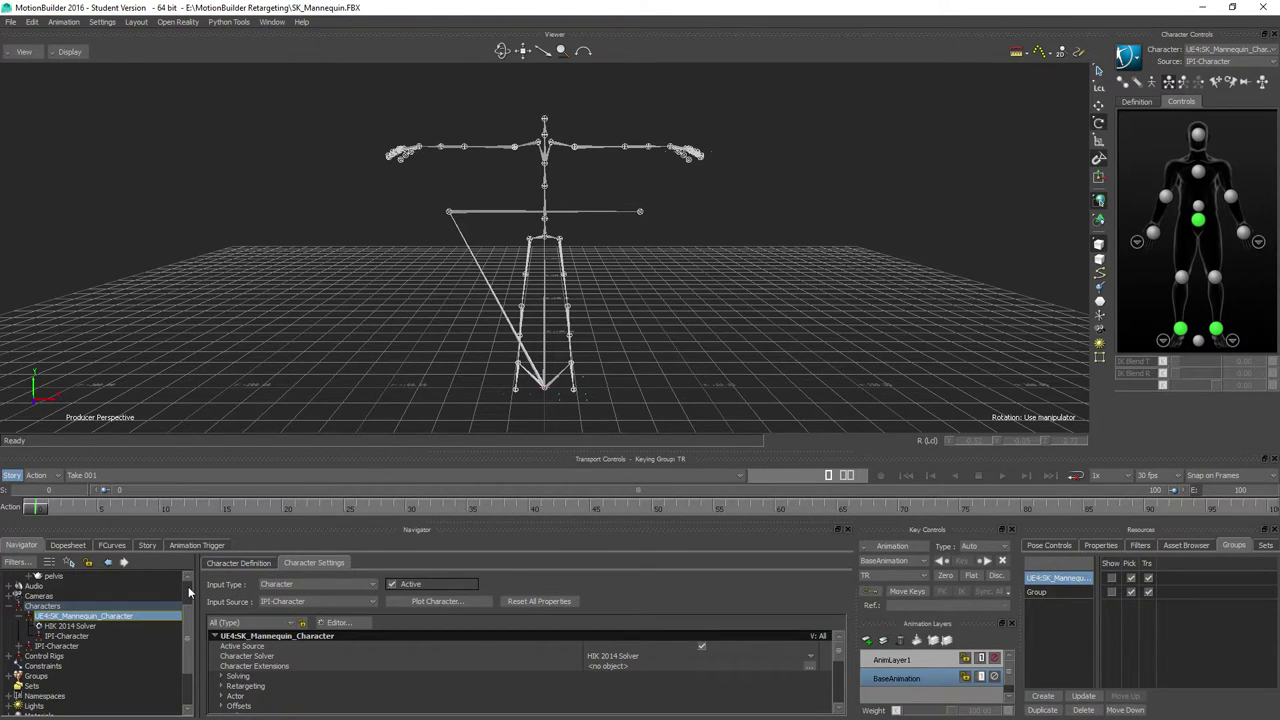
scroll(186, 597, "up", 2)
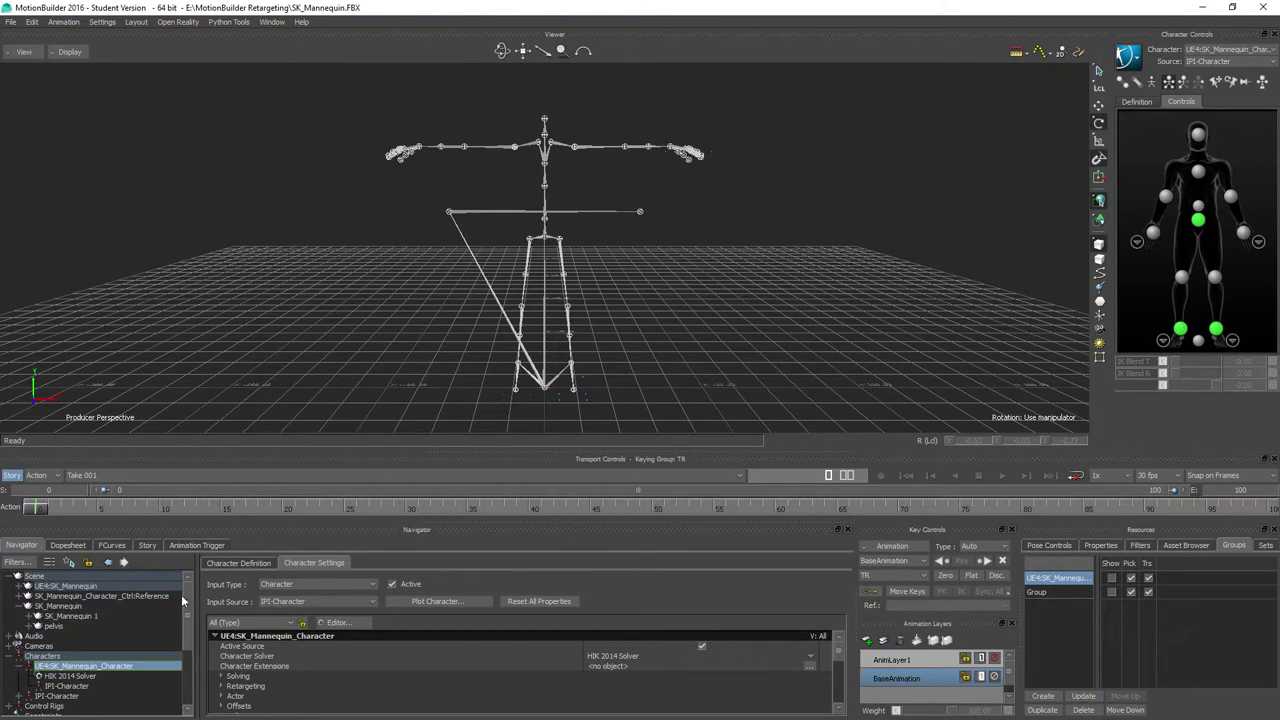
- Save the scene under the new name SK_Mannequin_IPI-MB-UE4 in the MotionBuilder Retargeting folder, exporting both takes
left_click(9, 22)
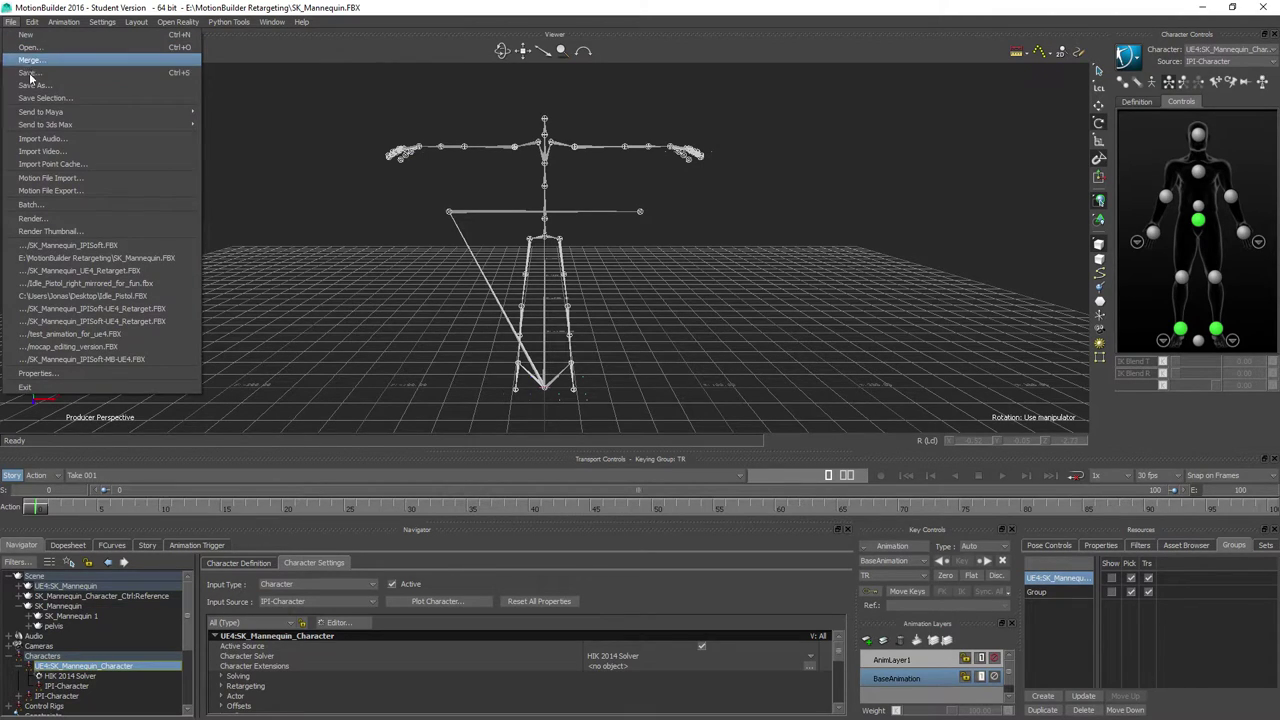
left_click(32, 85)
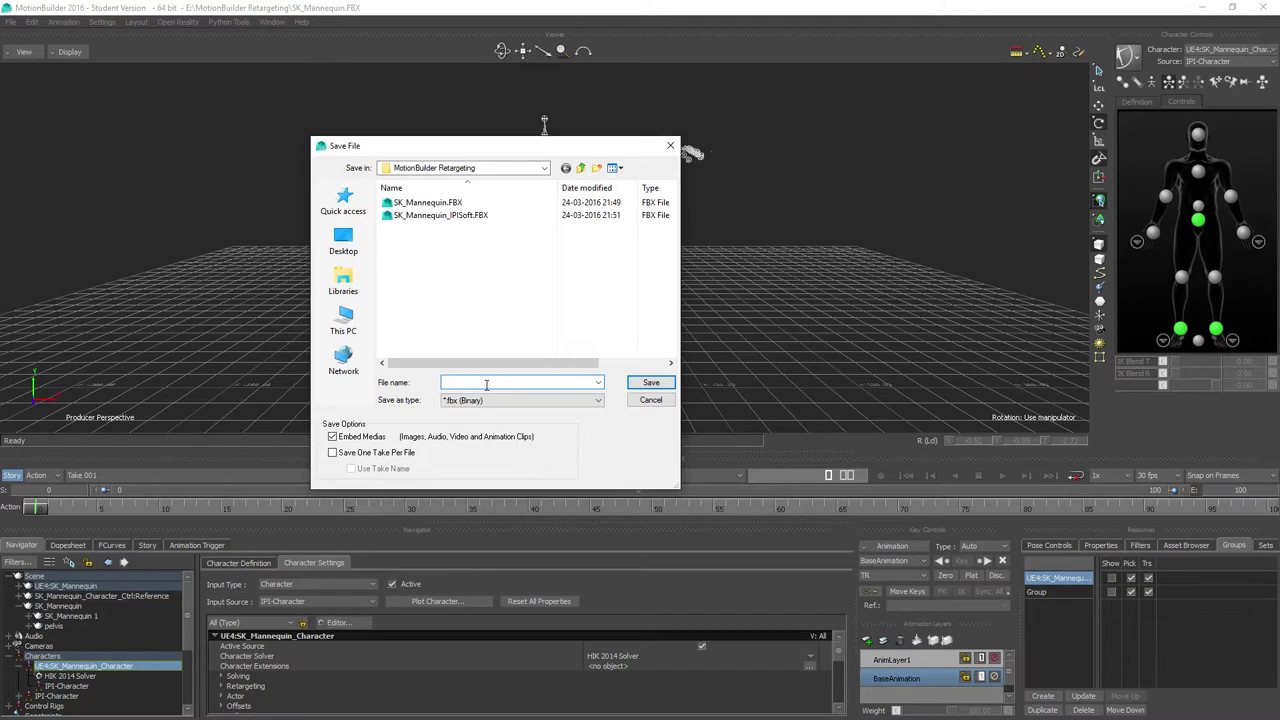
type("SK_M")
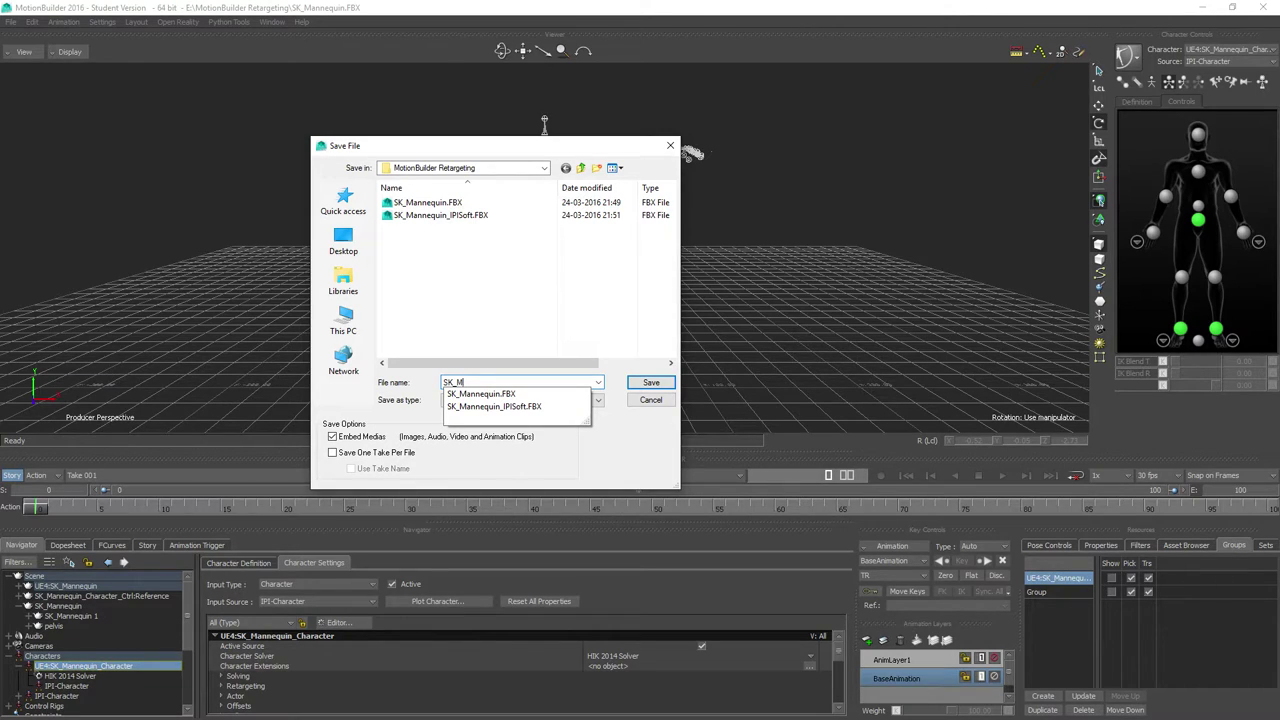
type("annequin_")
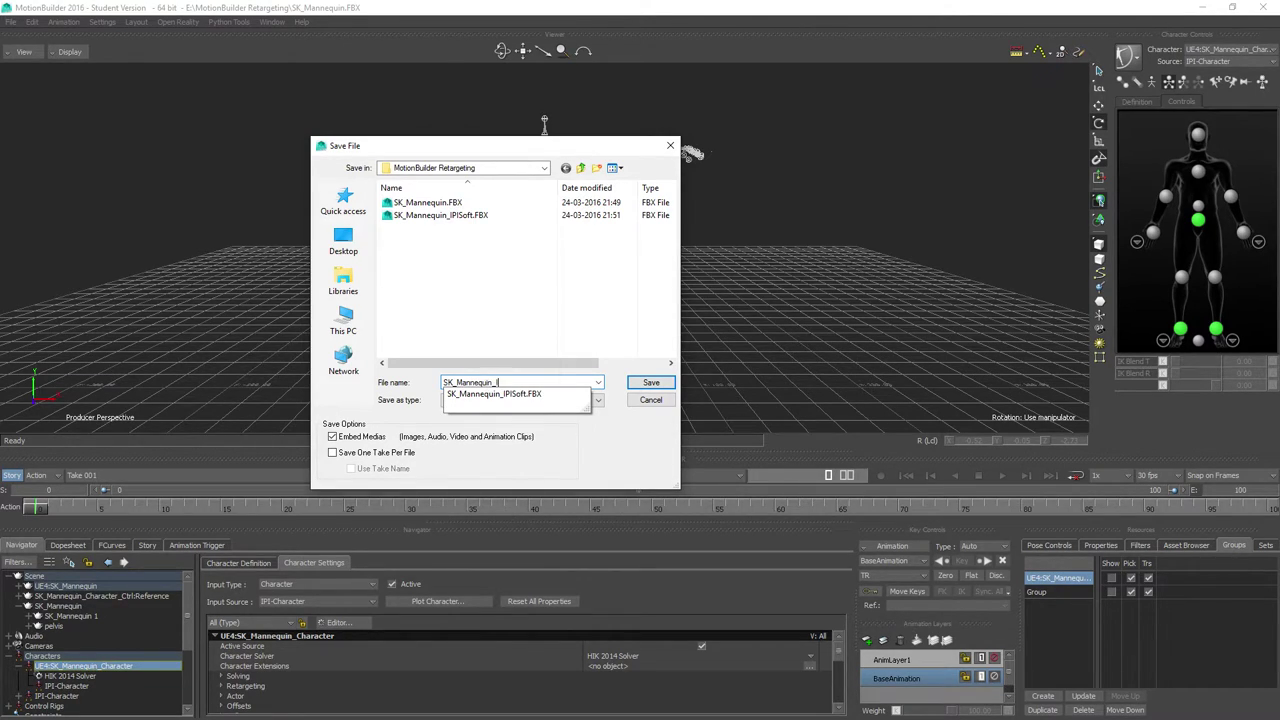
type("IPISoft-MB-UE4")
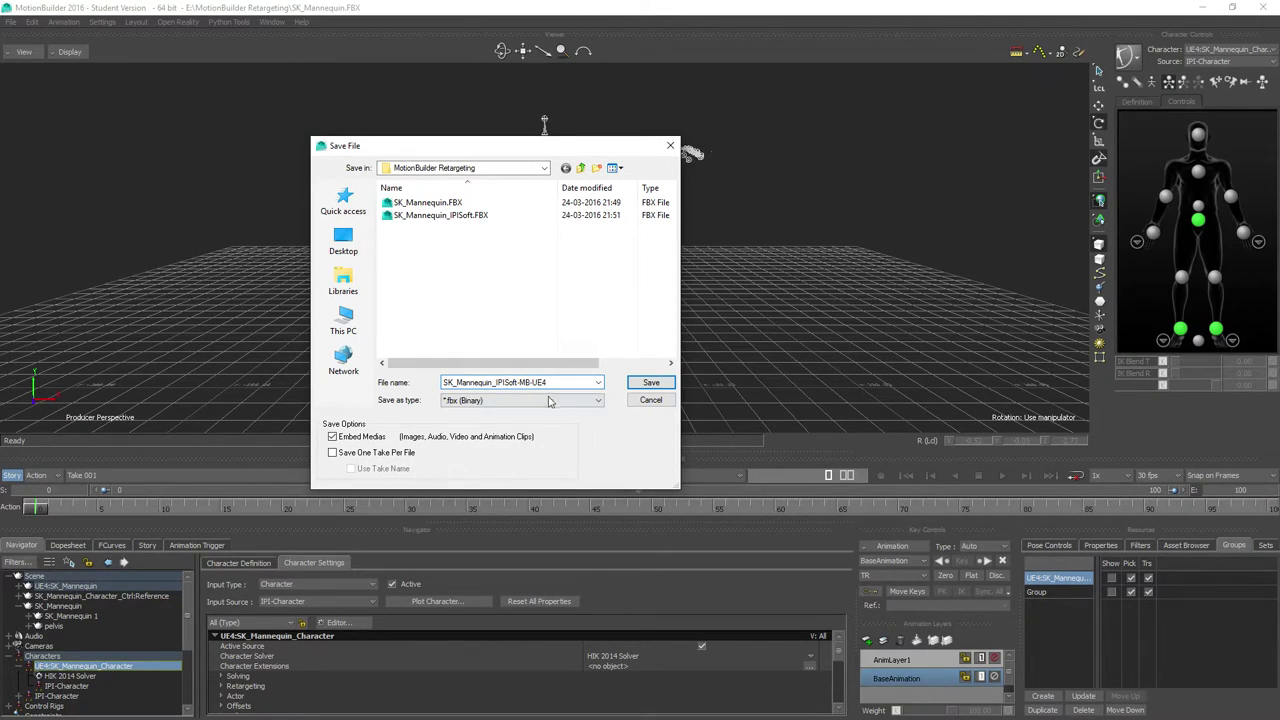
left_click(517, 383)
key("BackSpace")
key("BackSpace")
key("BackSpace")
key("BackSpace")
left_click(651, 383)
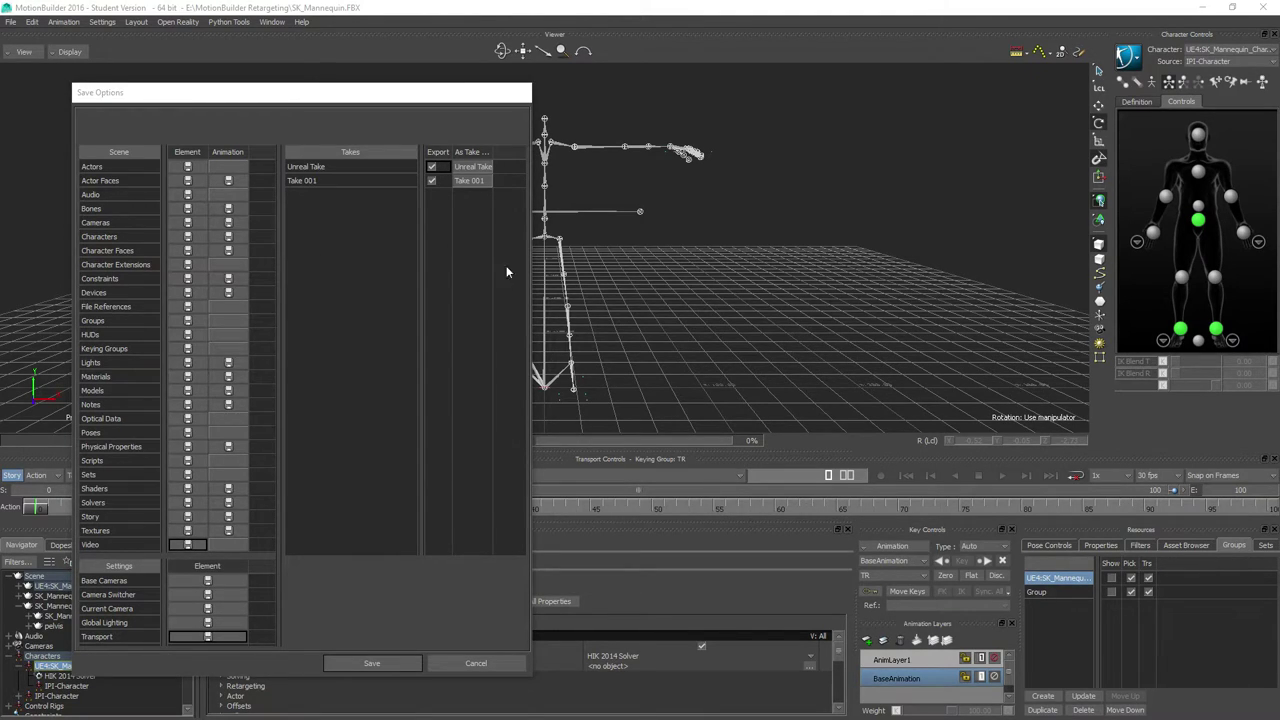
left_click(362, 664)
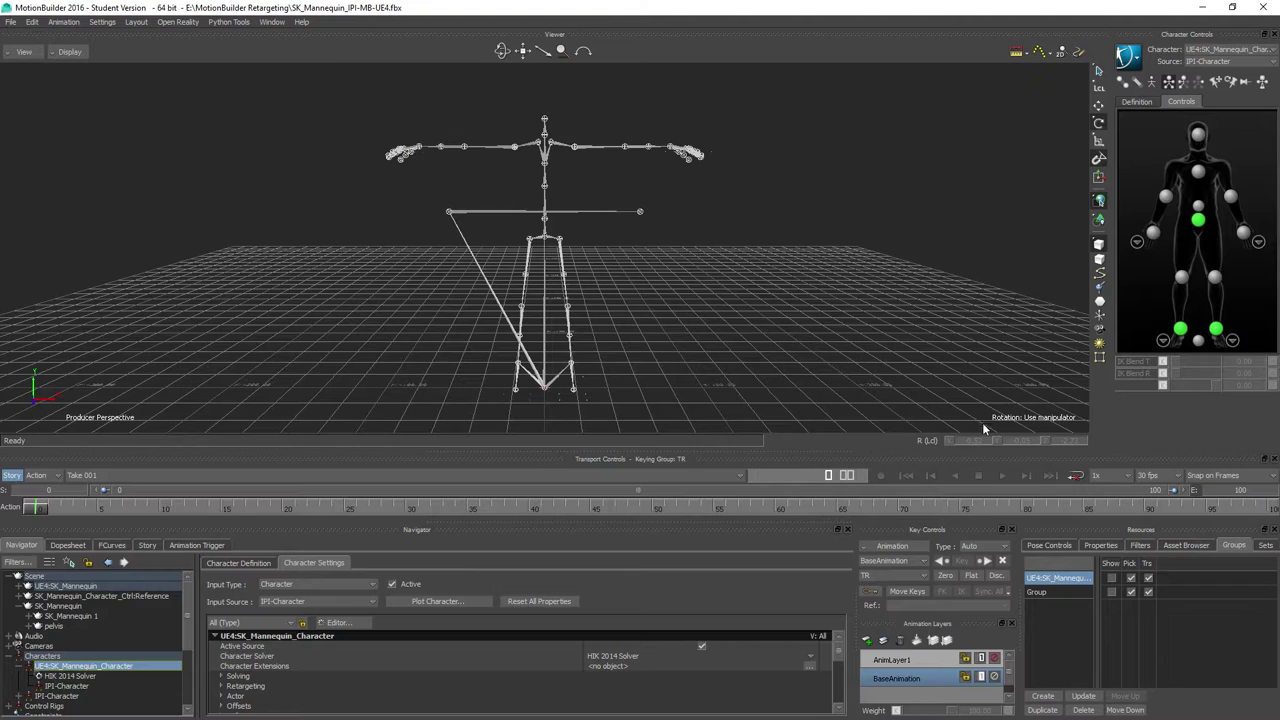
- Make the UE4:SK_Mannequin group visible so that the mannequin mesh shows in the scene
left_click(1187, 547)
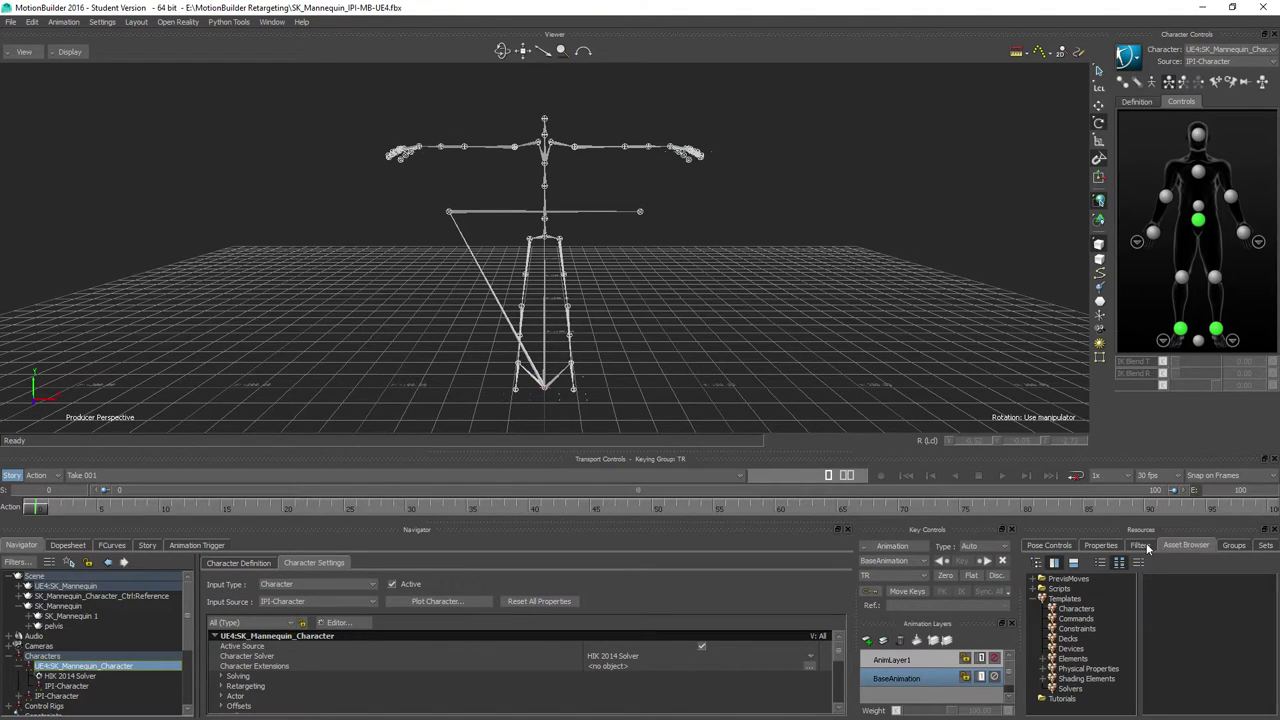
left_click(1236, 546)
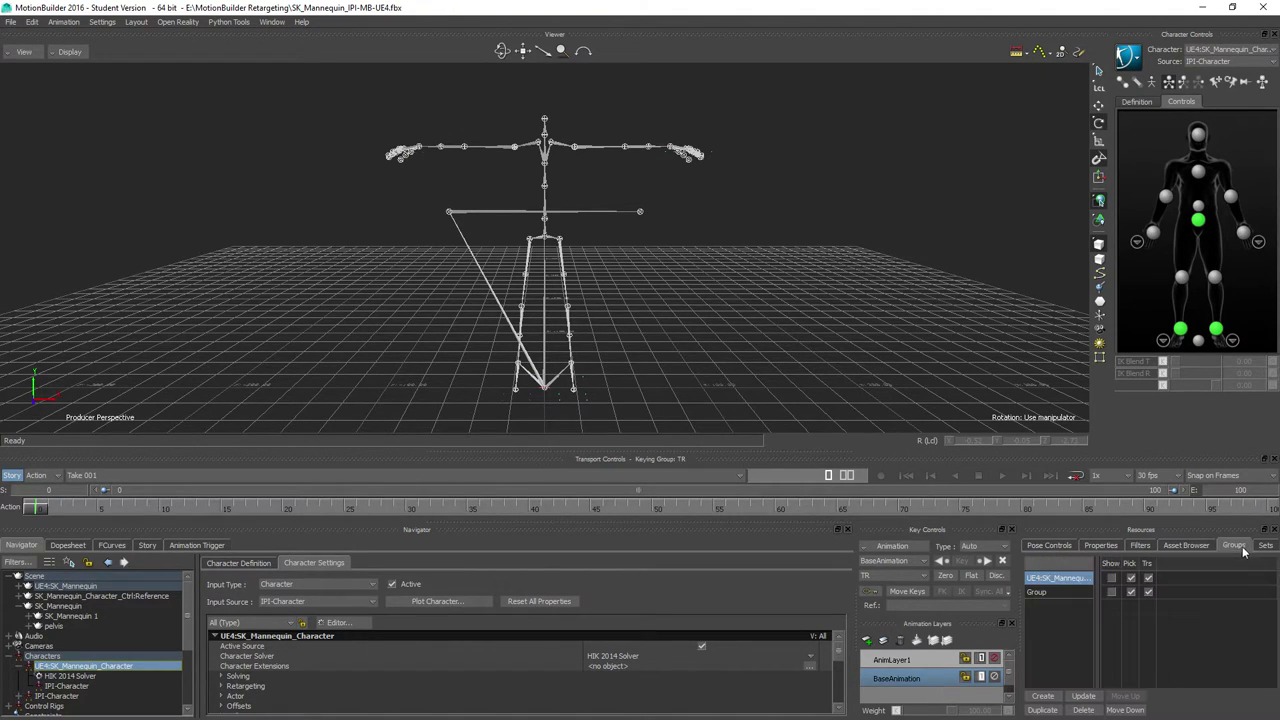
left_click(1111, 579)
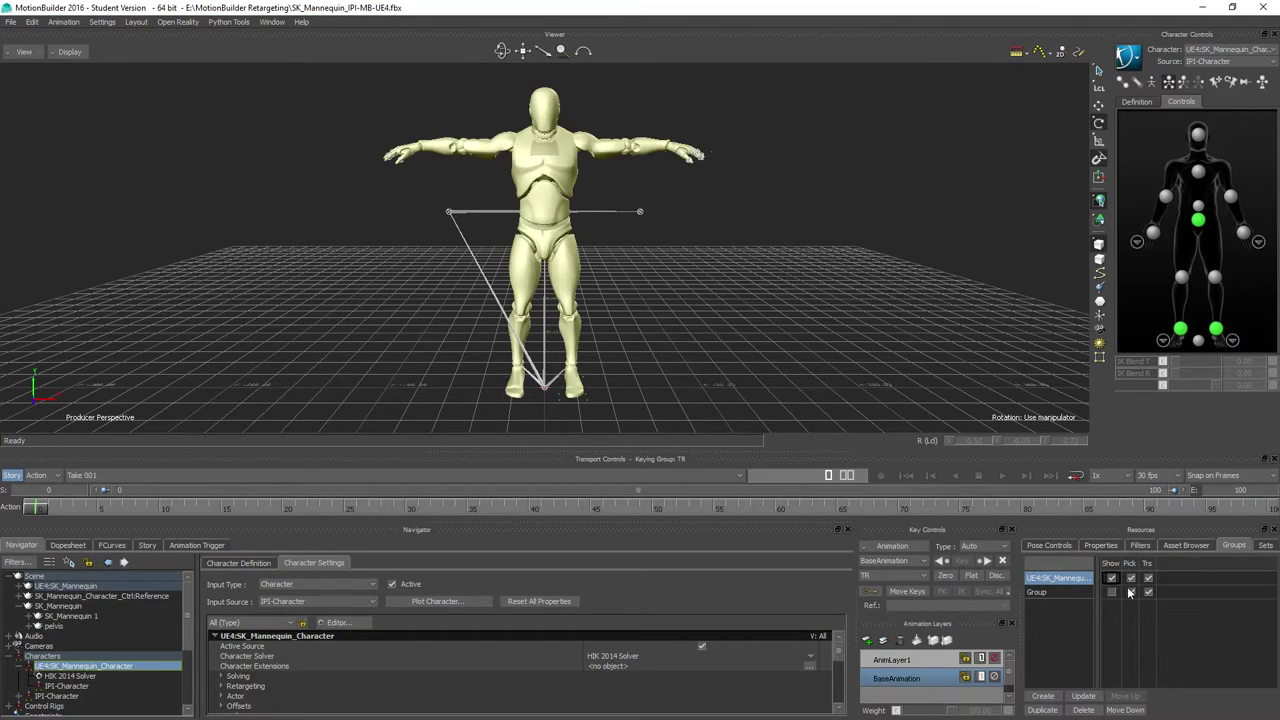
- Save the retargeting scene again under its current name and start a new empty scene
left_click(11, 22)
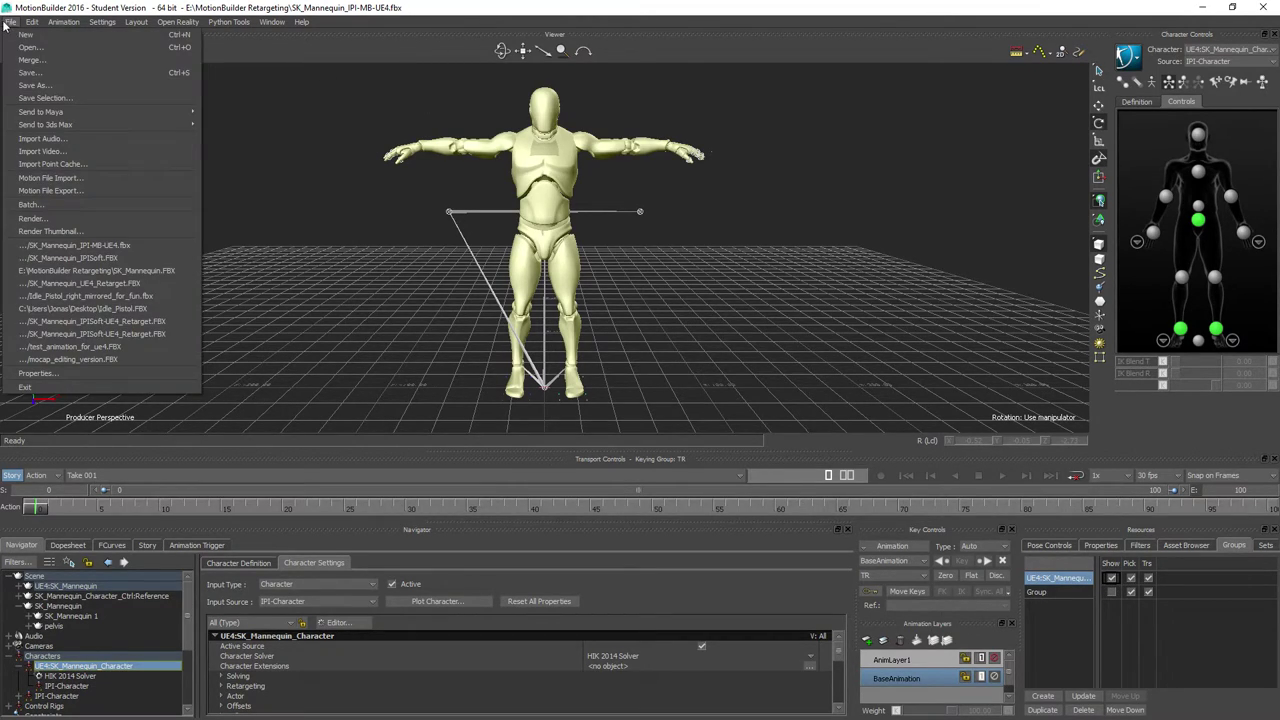
left_click(26, 74)
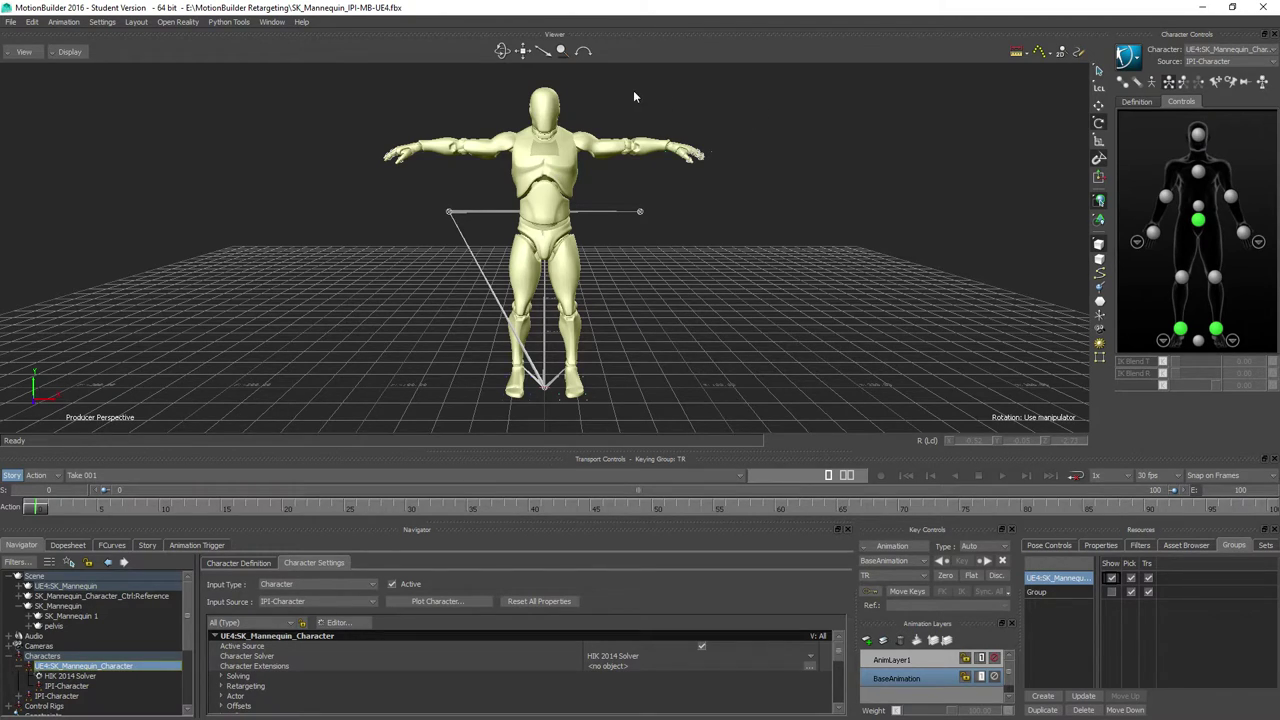
left_click(11, 21)
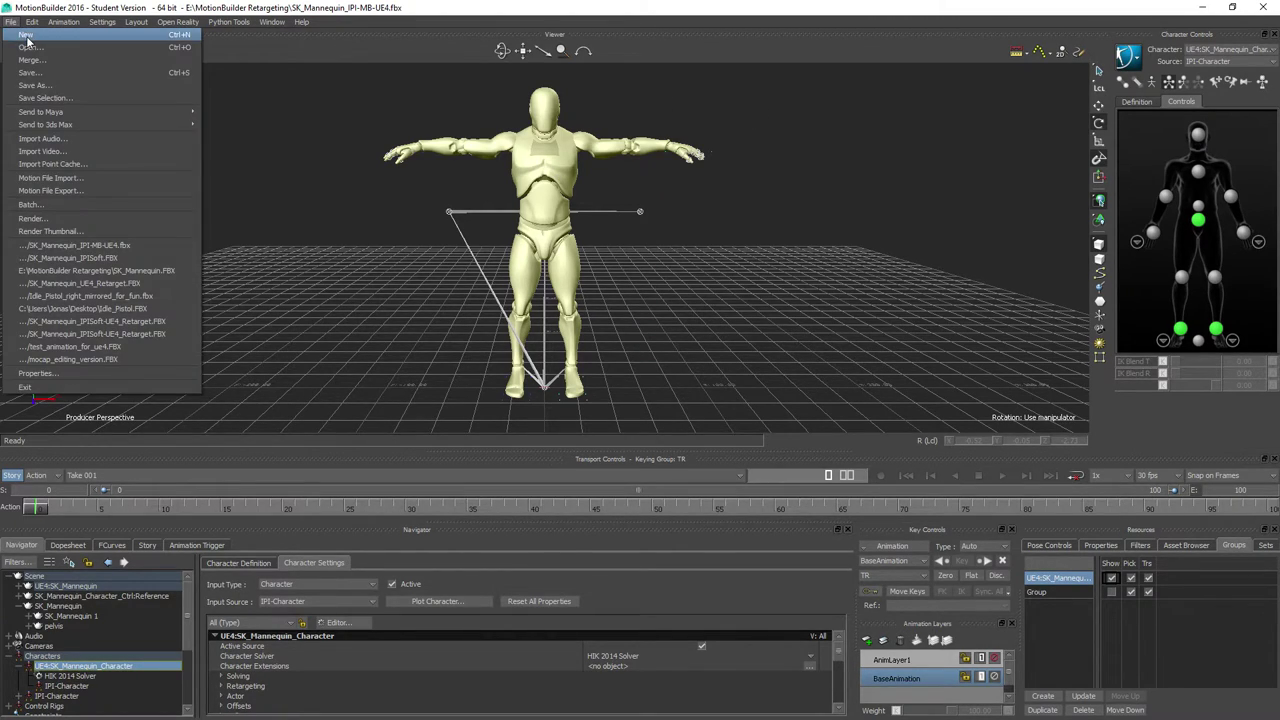
left_click(30, 36)
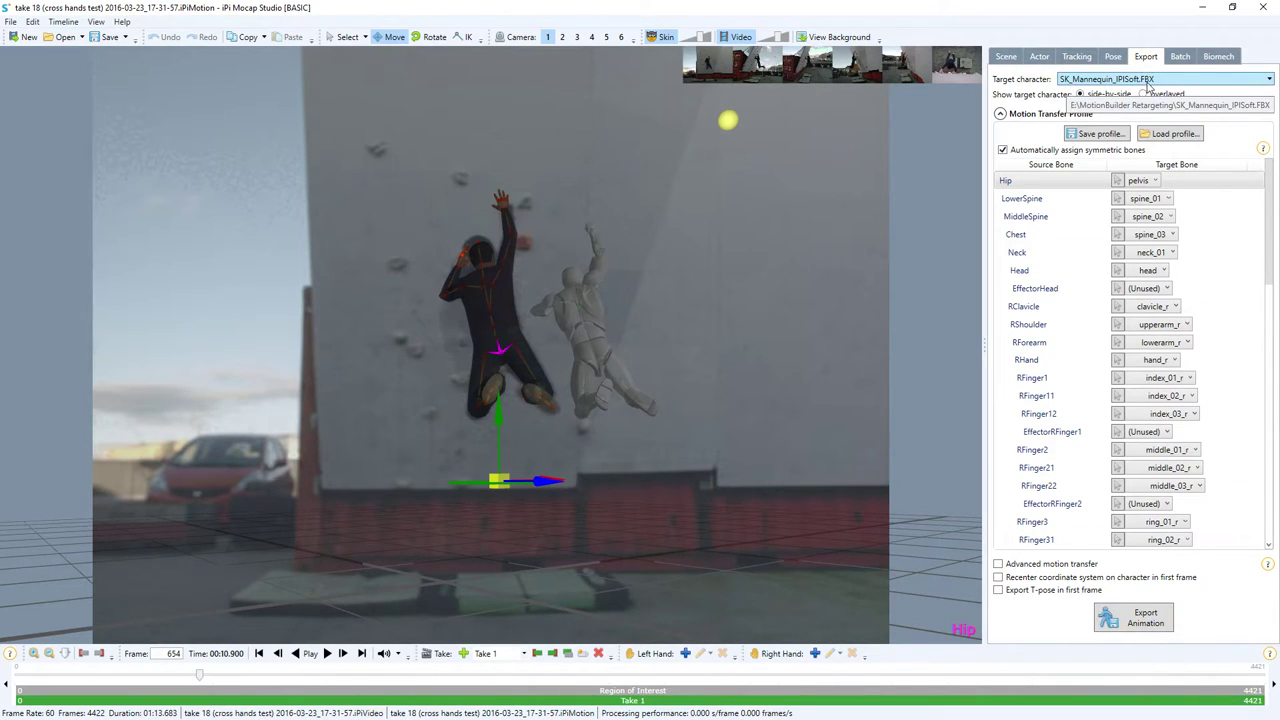
- In iPi Mocap Studio, export the take 18 (cross hands test) animation for SK_Mannequin_IPISoft.FBX into the MotionBuilder Retargeting folder on drive E
left_click(1037, 593)
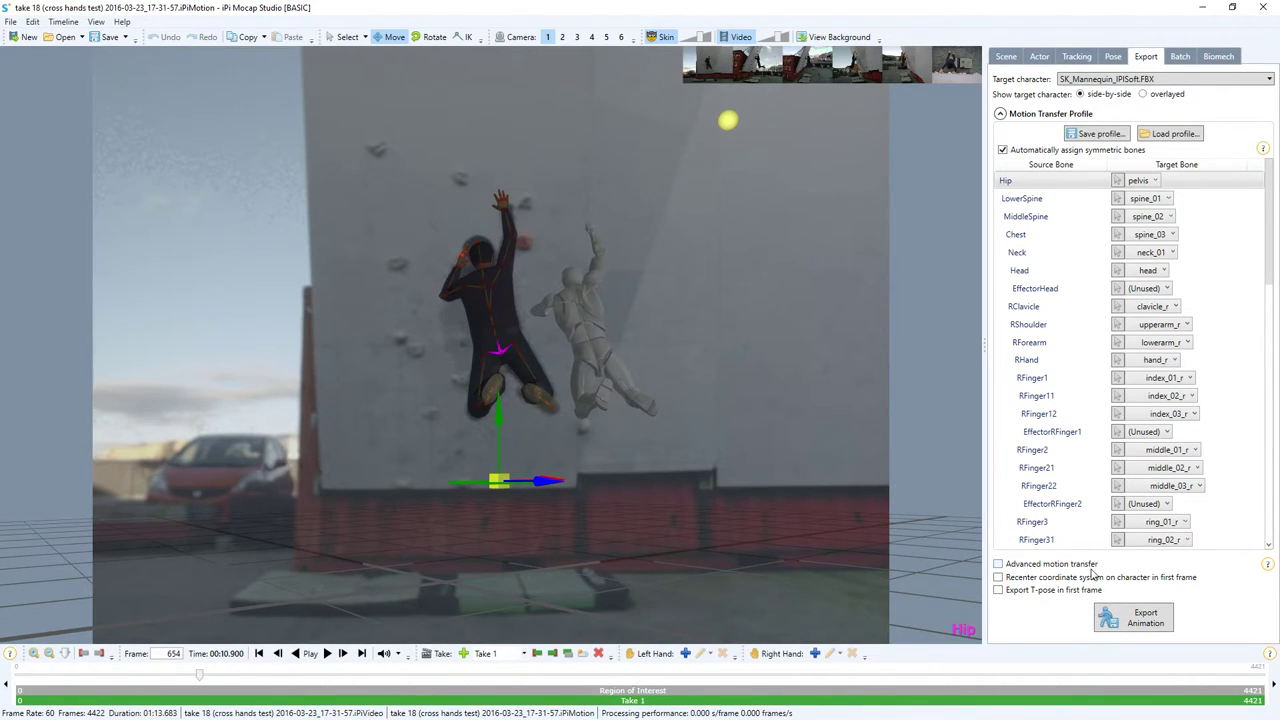
left_click(1140, 620)
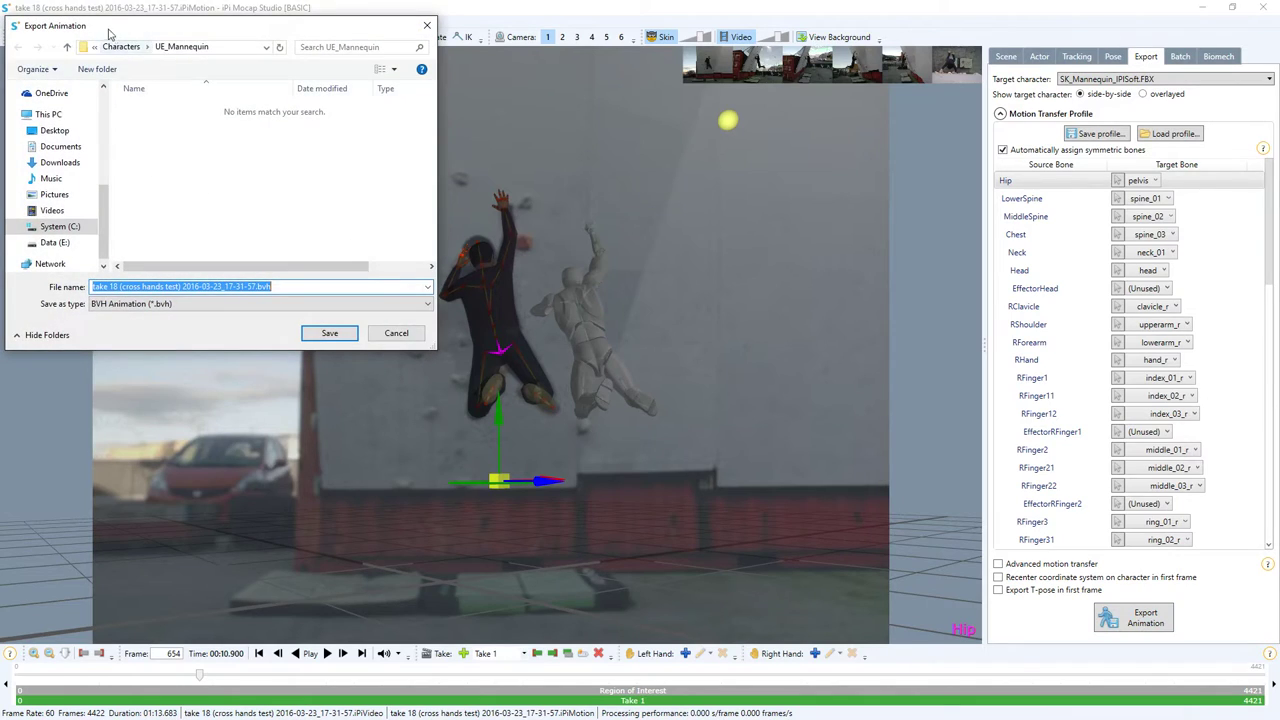
left_click(75, 249)
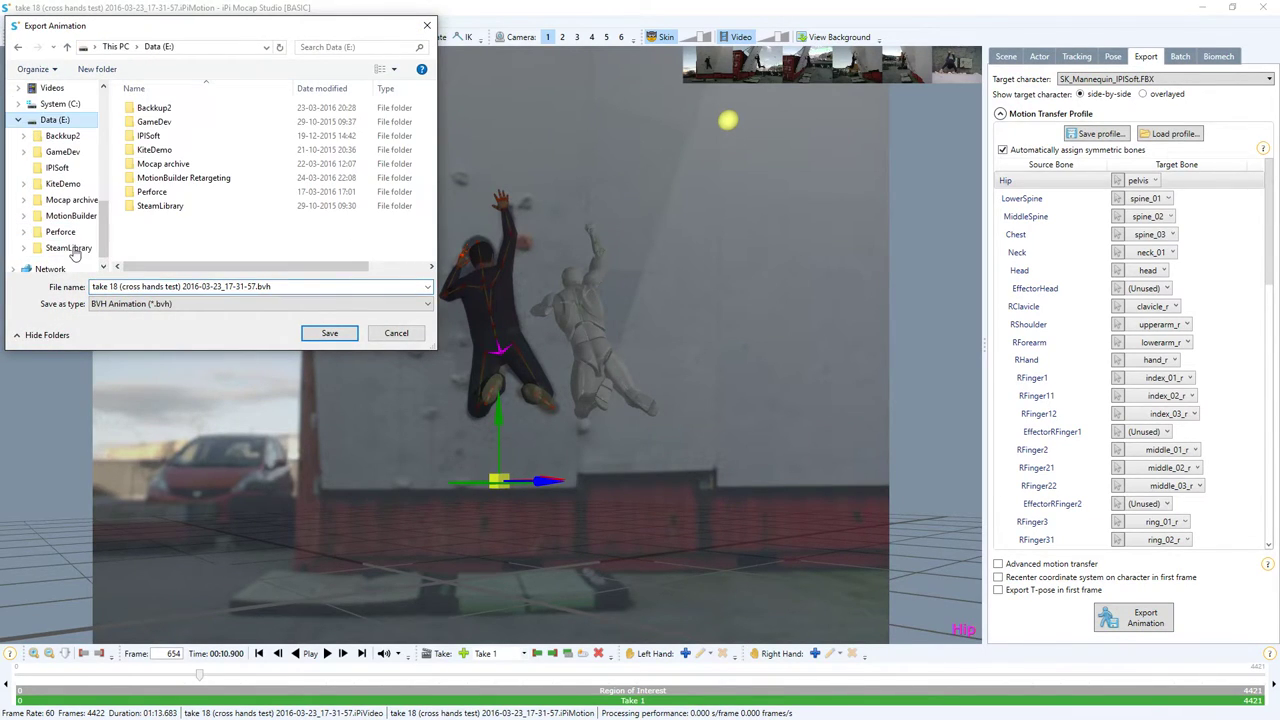
double_click(180, 177)
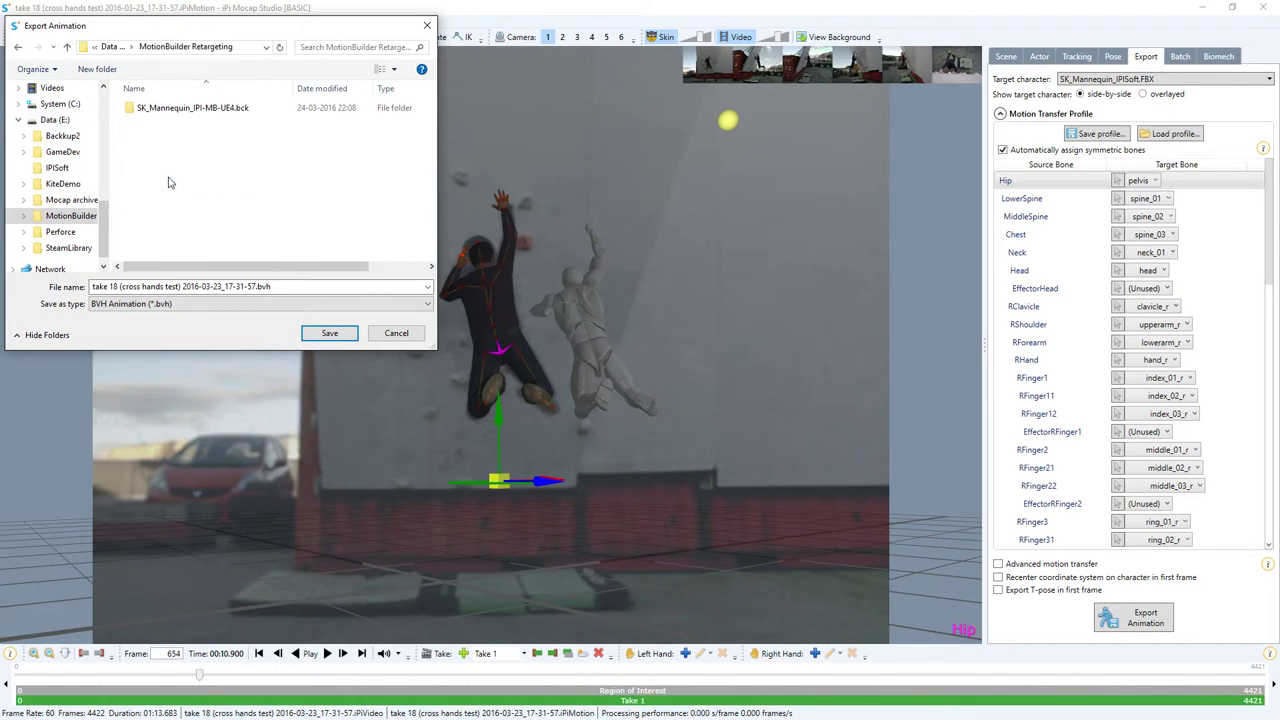
left_click(329, 334)
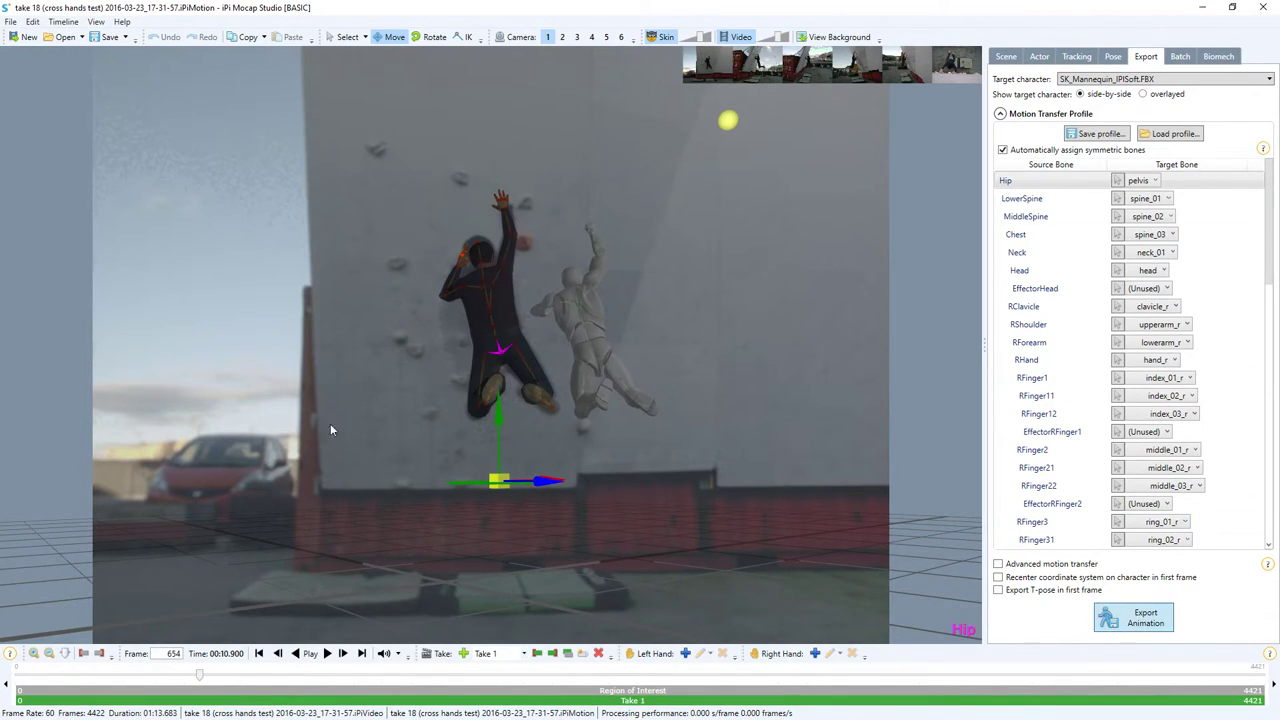
- Export the take 18 (cross hands test) animation into the MotionBuilder Retargeting folder in FBX format instead of BVH
left_click(130, 303)
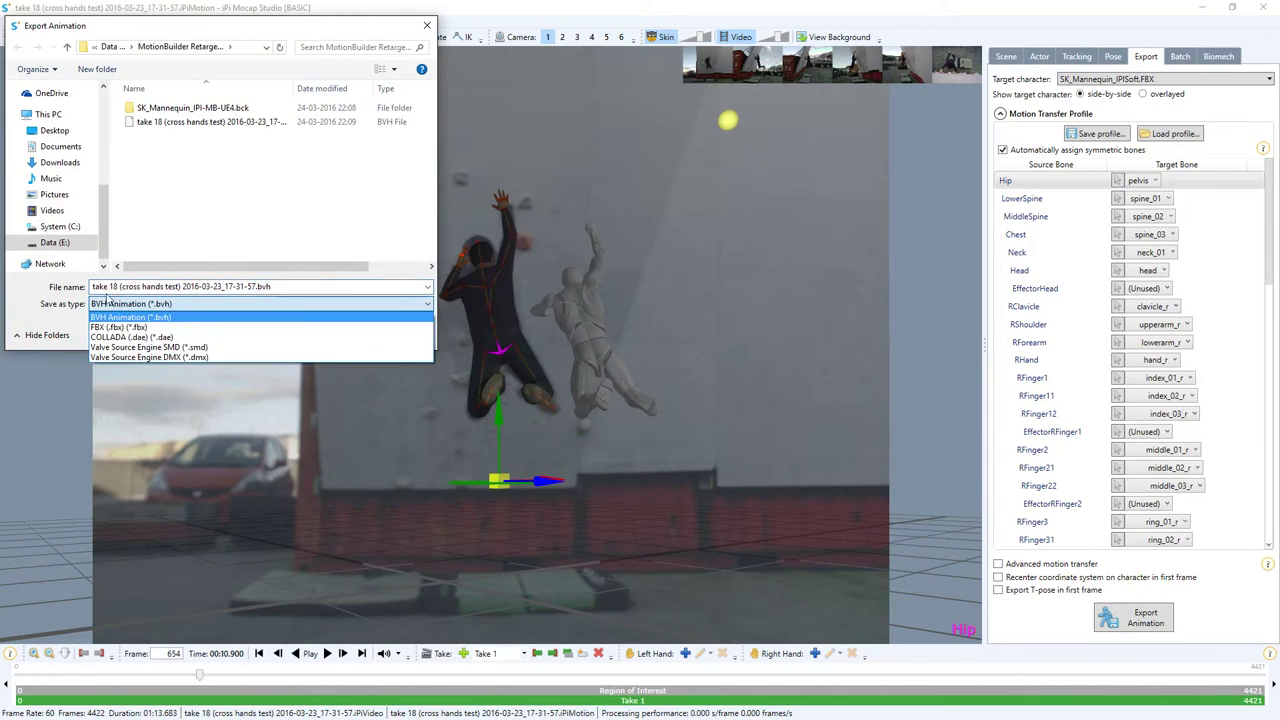
left_click(105, 327)
left_click(330, 340)
left_click(610, 390)
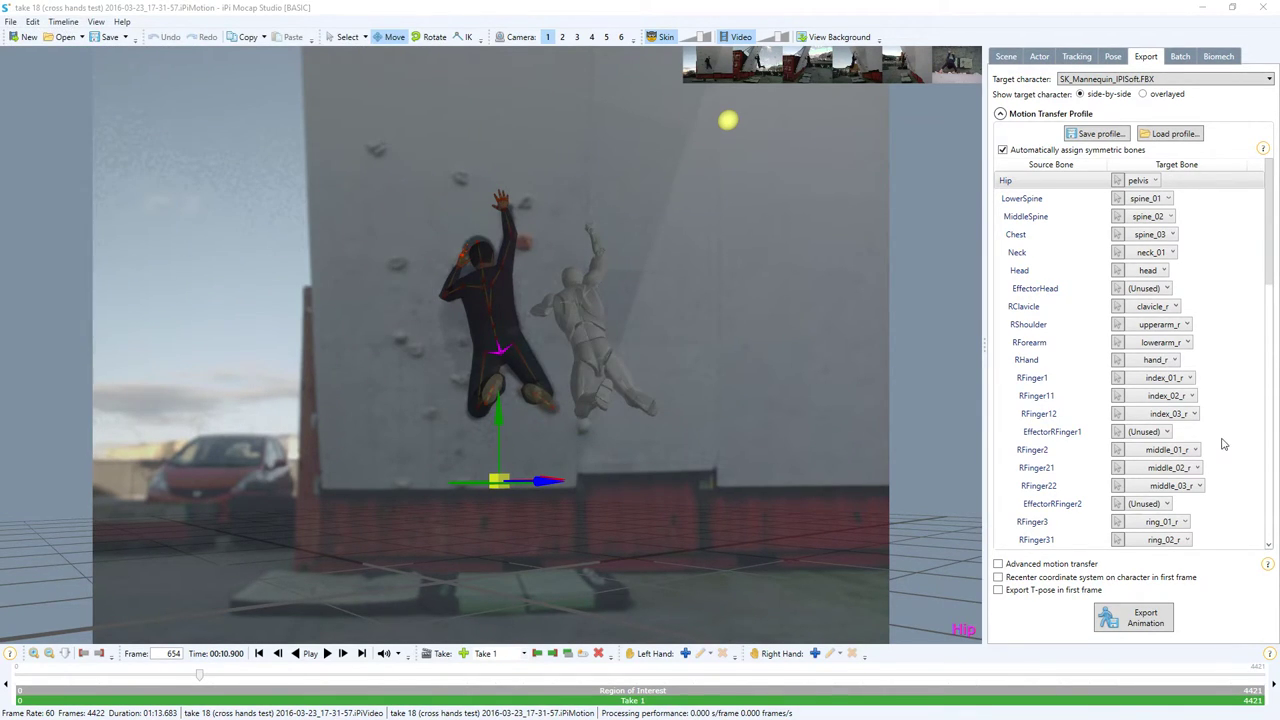
- Switch to MotionBuilder and open the retargeting scene SK_Mannequin_IPI-MB-UE4.fbx with both of its takes
left_click(1208, 8)
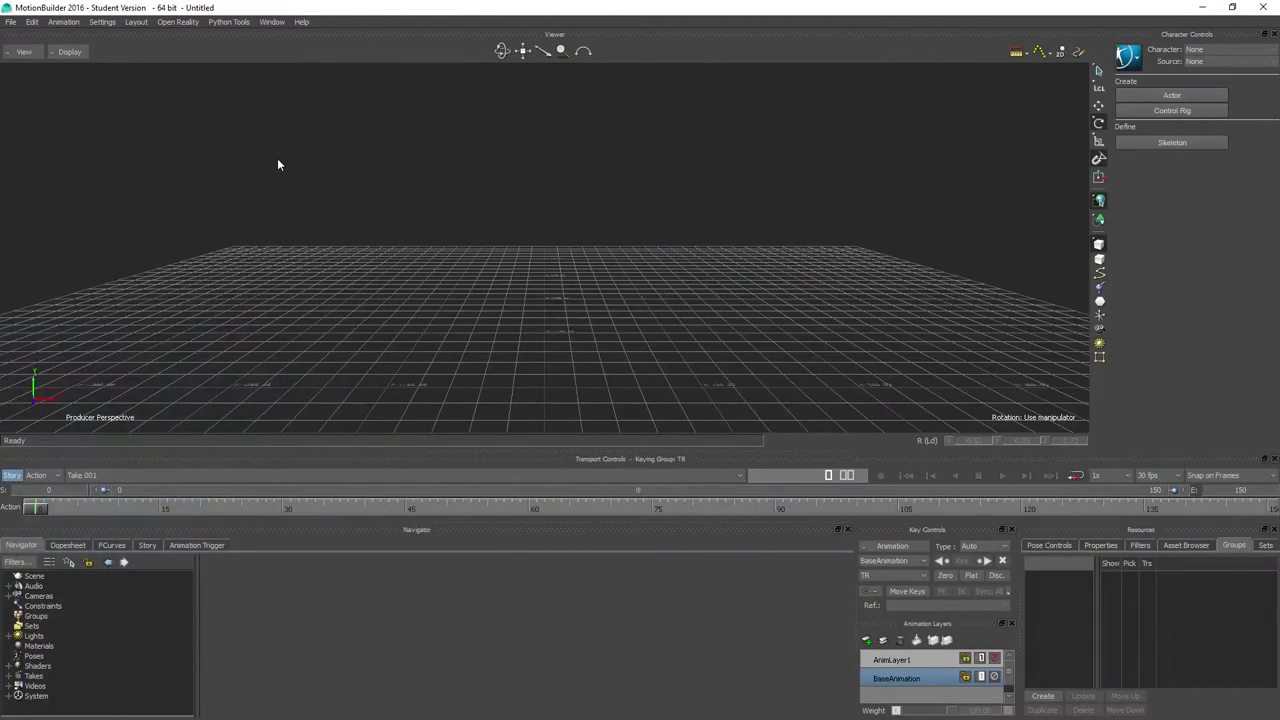
left_click(11, 22)
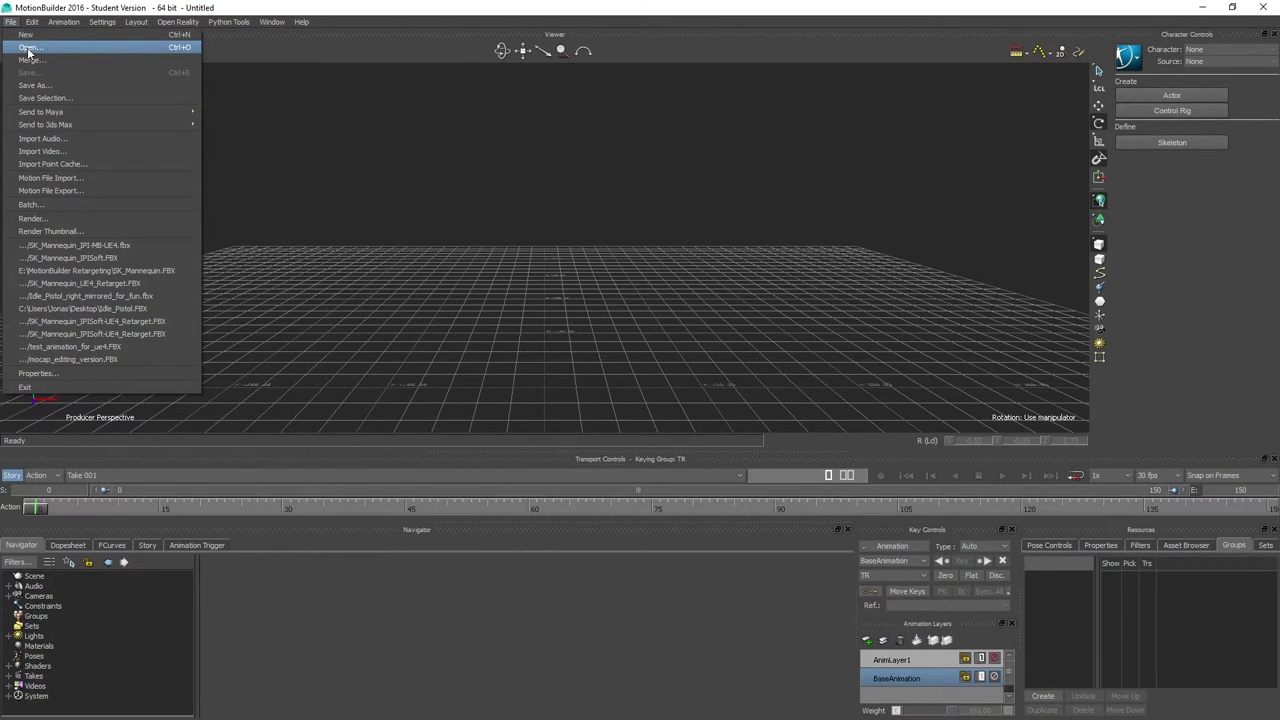
left_click(30, 48)
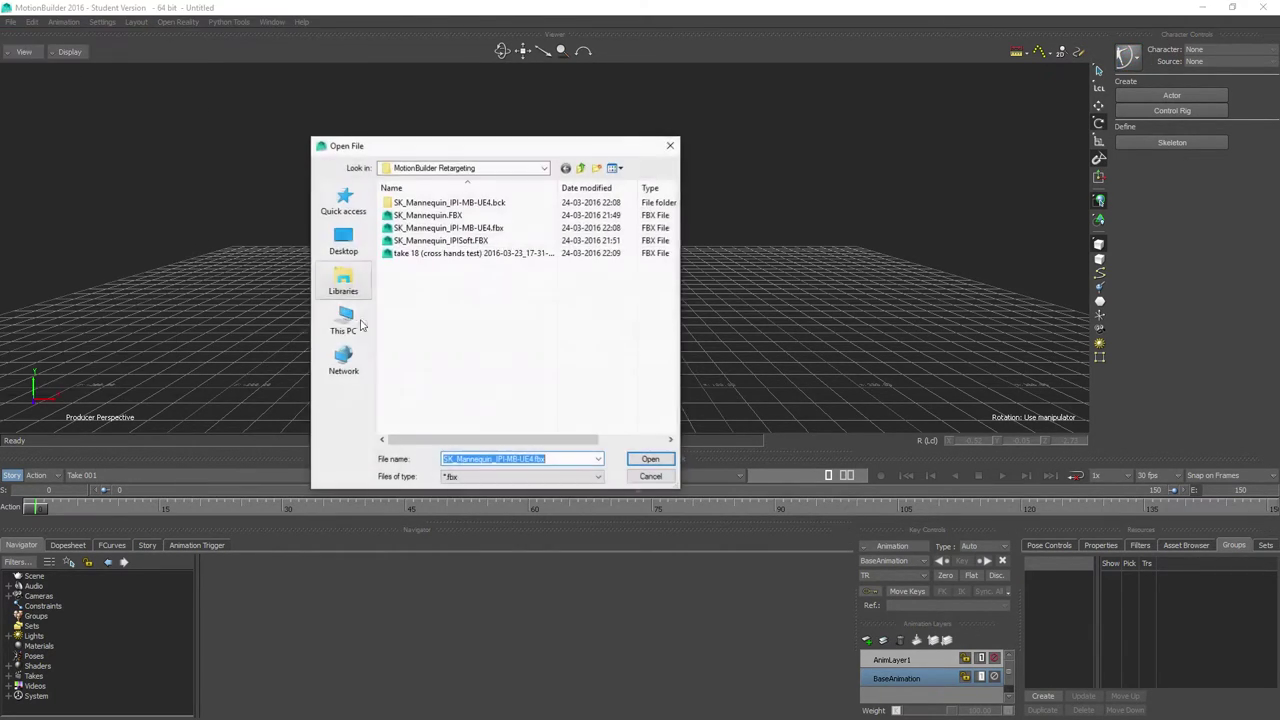
left_click(493, 232)
double_click(493, 232)
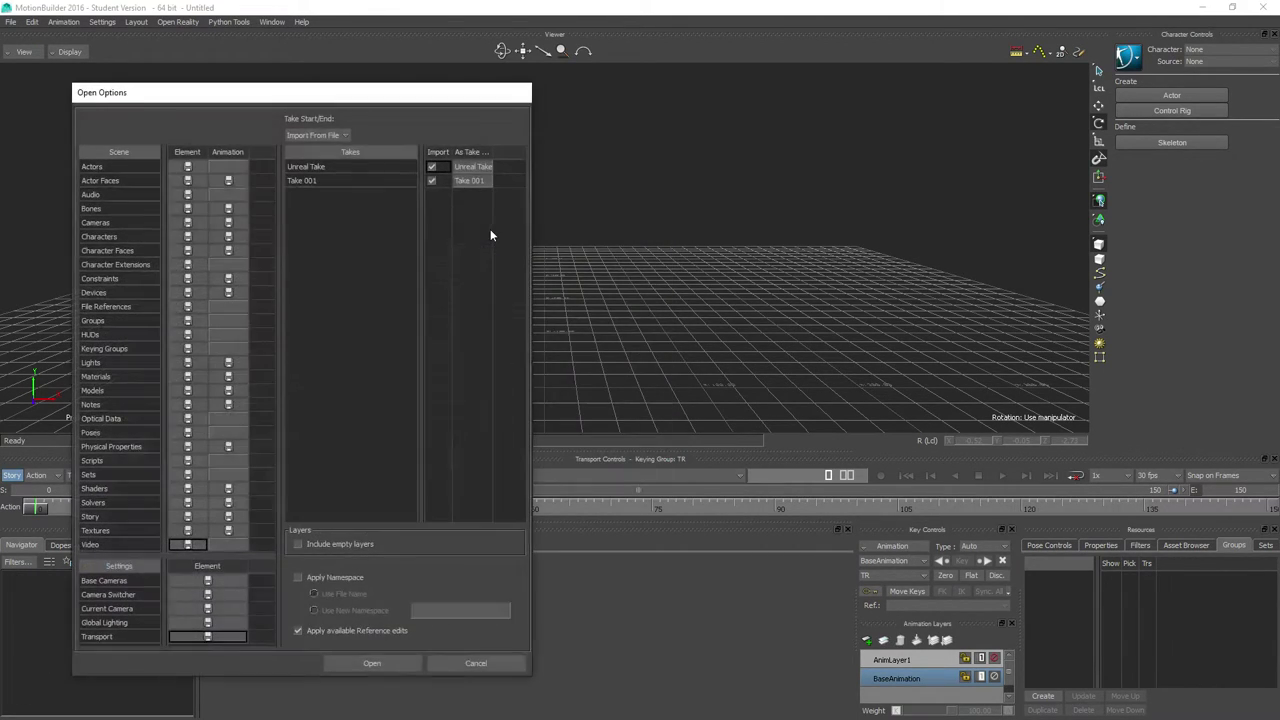
left_click(372, 663)
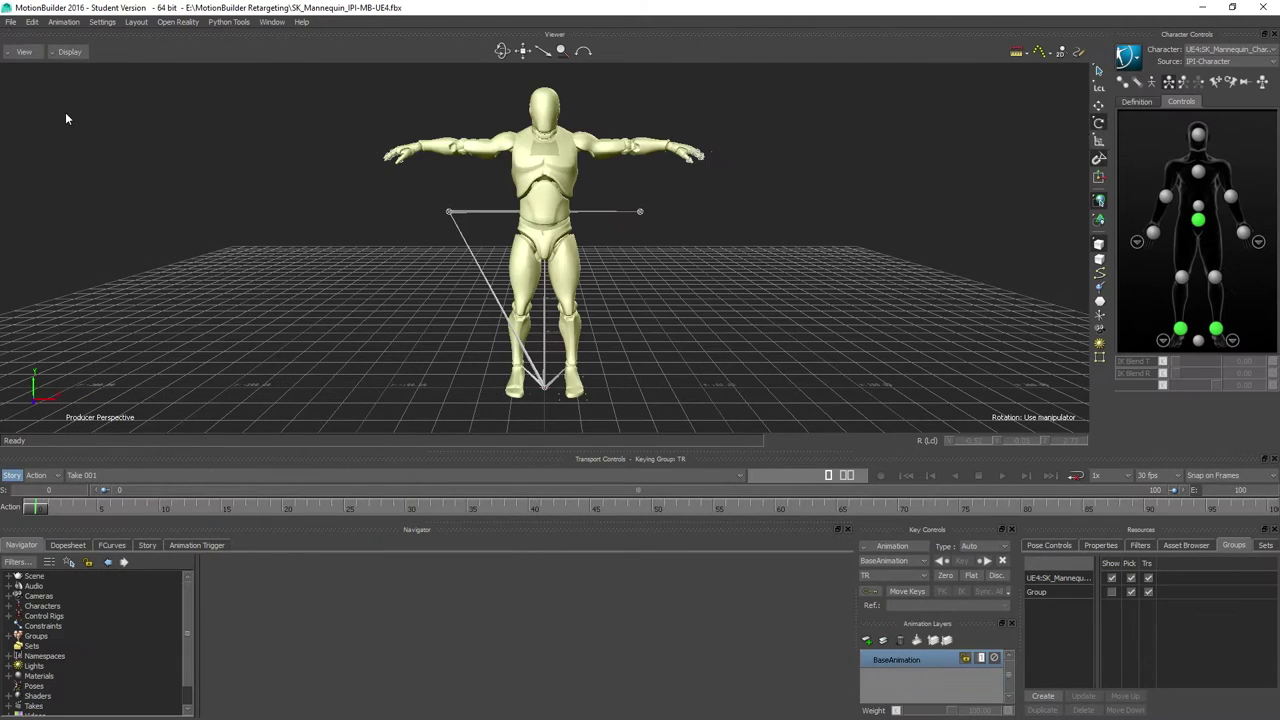
- Import the take 18 FBX motion file from E:\MotionBuilder Retargeting, merging it into all scene models and creating the unmatched ones
left_click(11, 24)
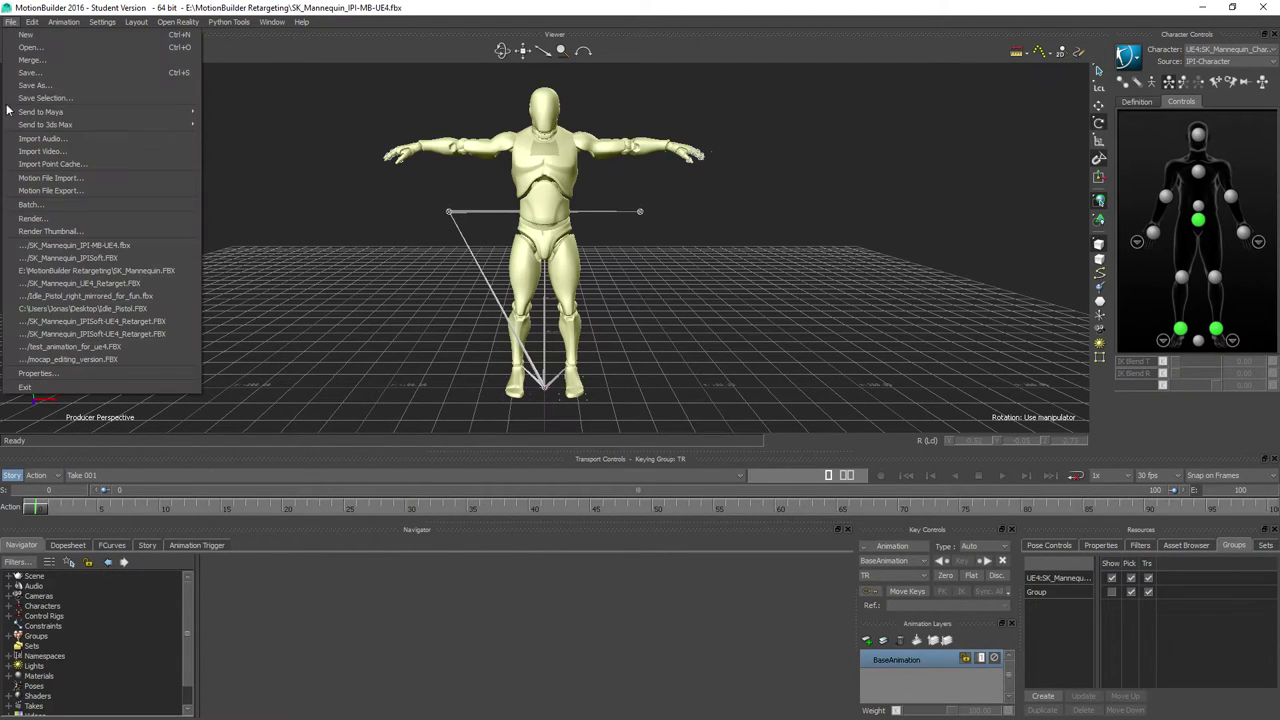
left_click(36, 180)
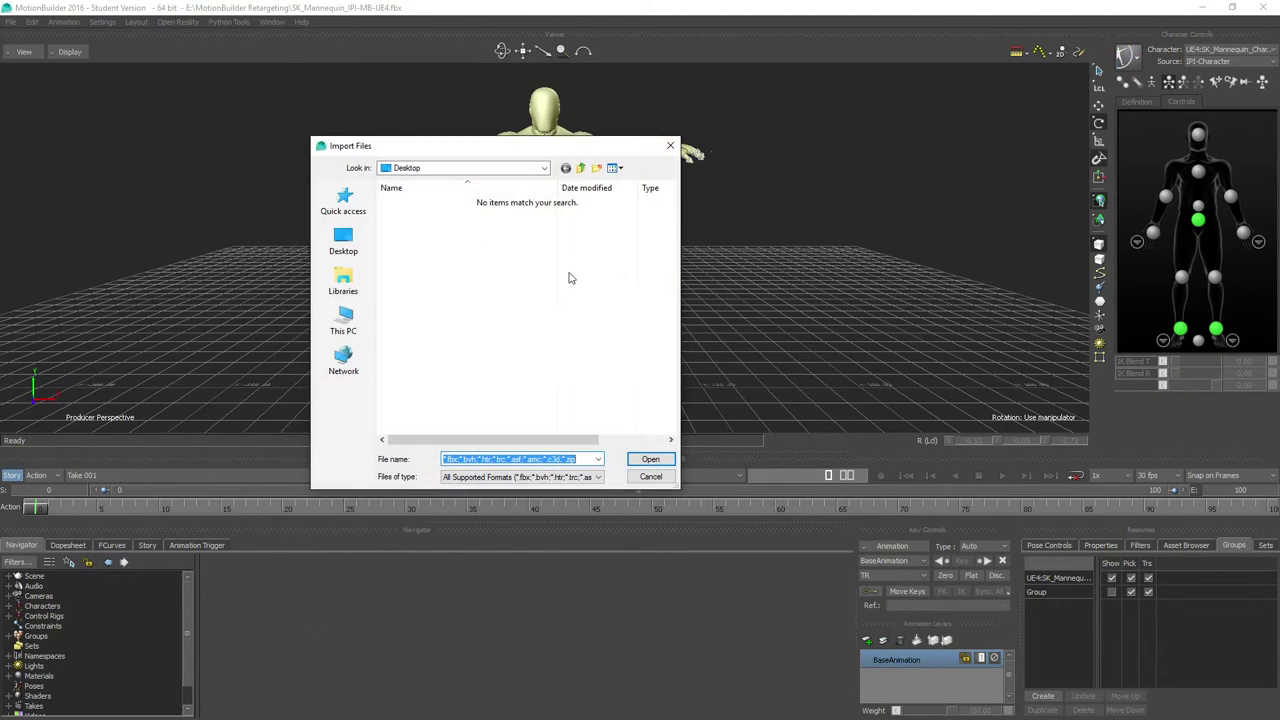
left_click(343, 320)
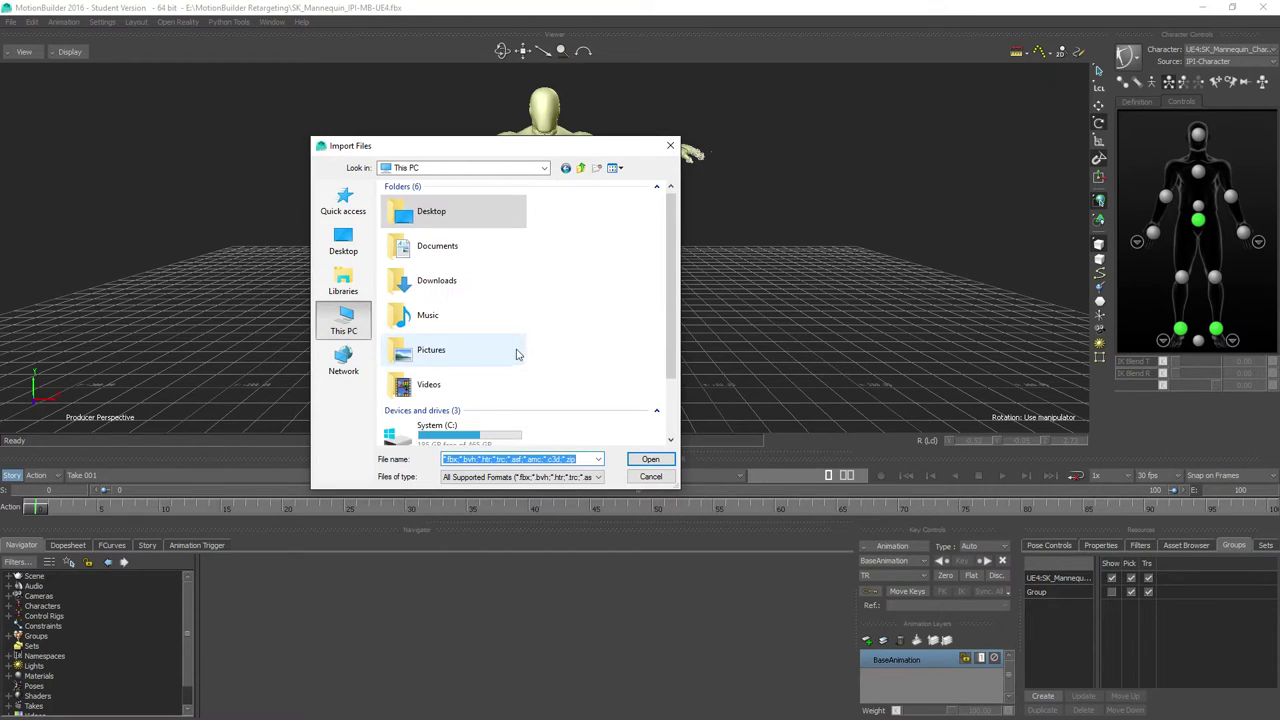
scroll(480, 360, "down", 2)
double_click(430, 426)
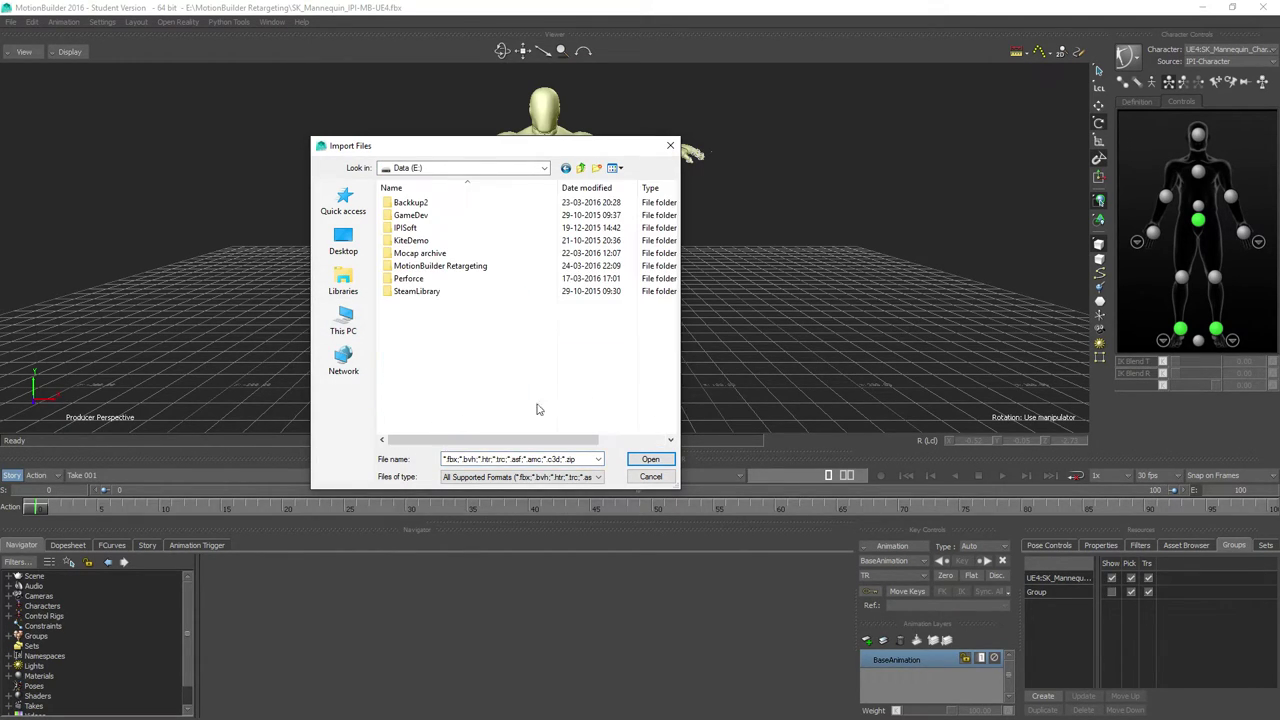
double_click(421, 266)
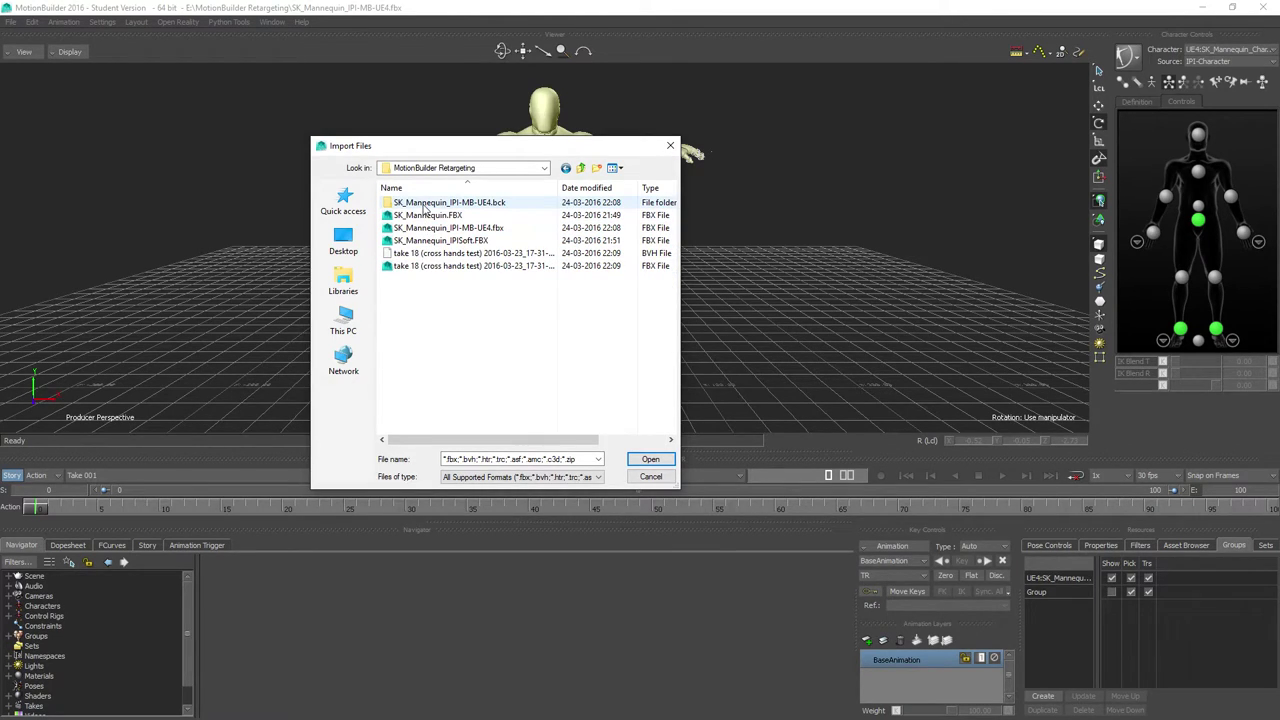
double_click(424, 266)
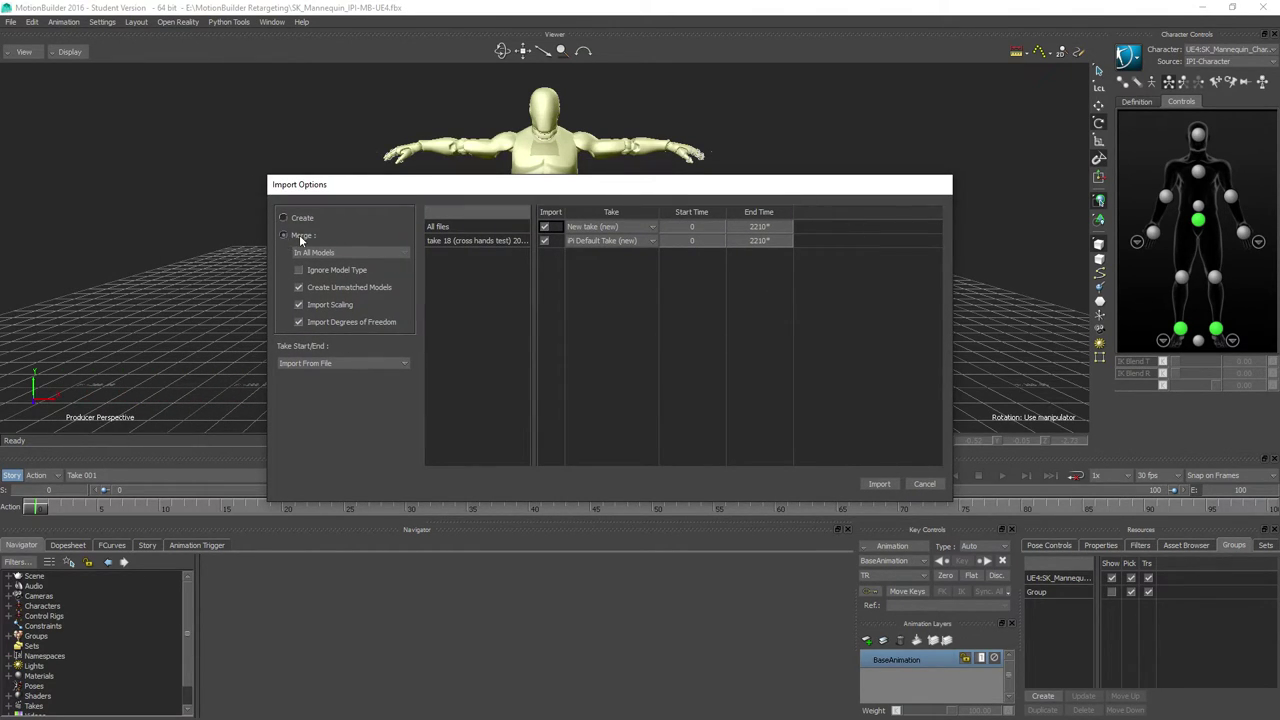
left_click(879, 483)
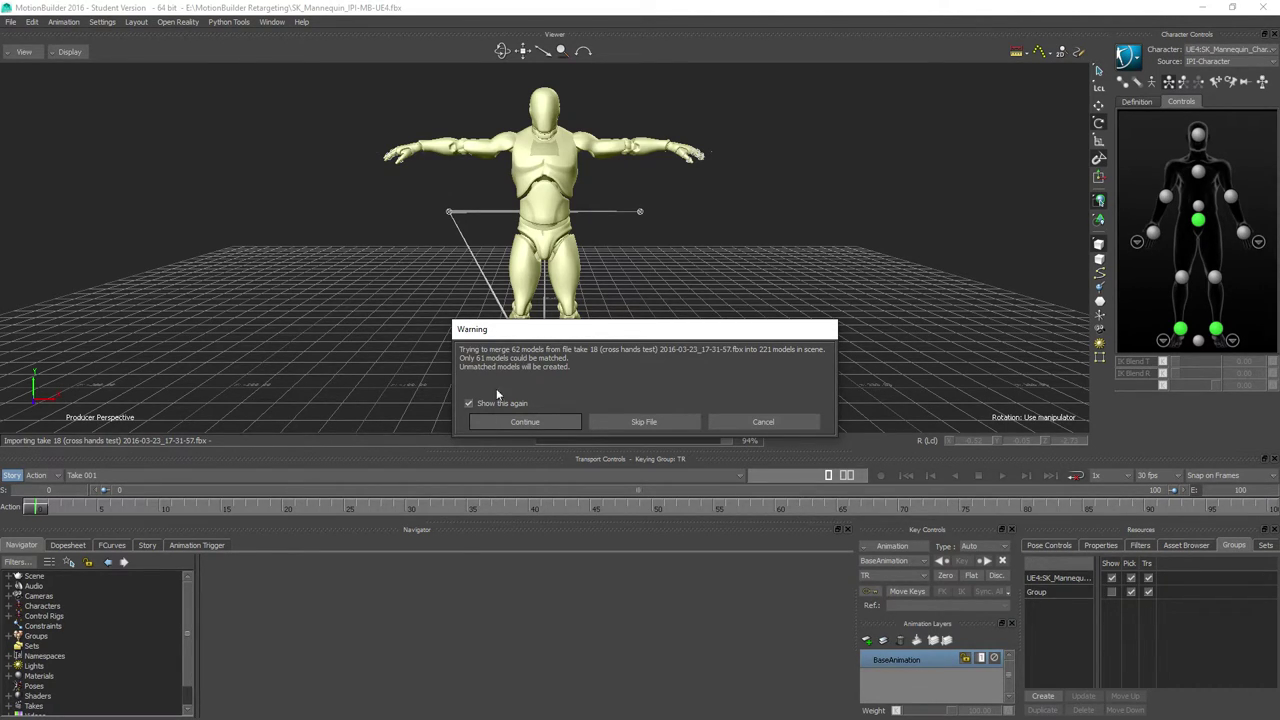
left_click(526, 422)
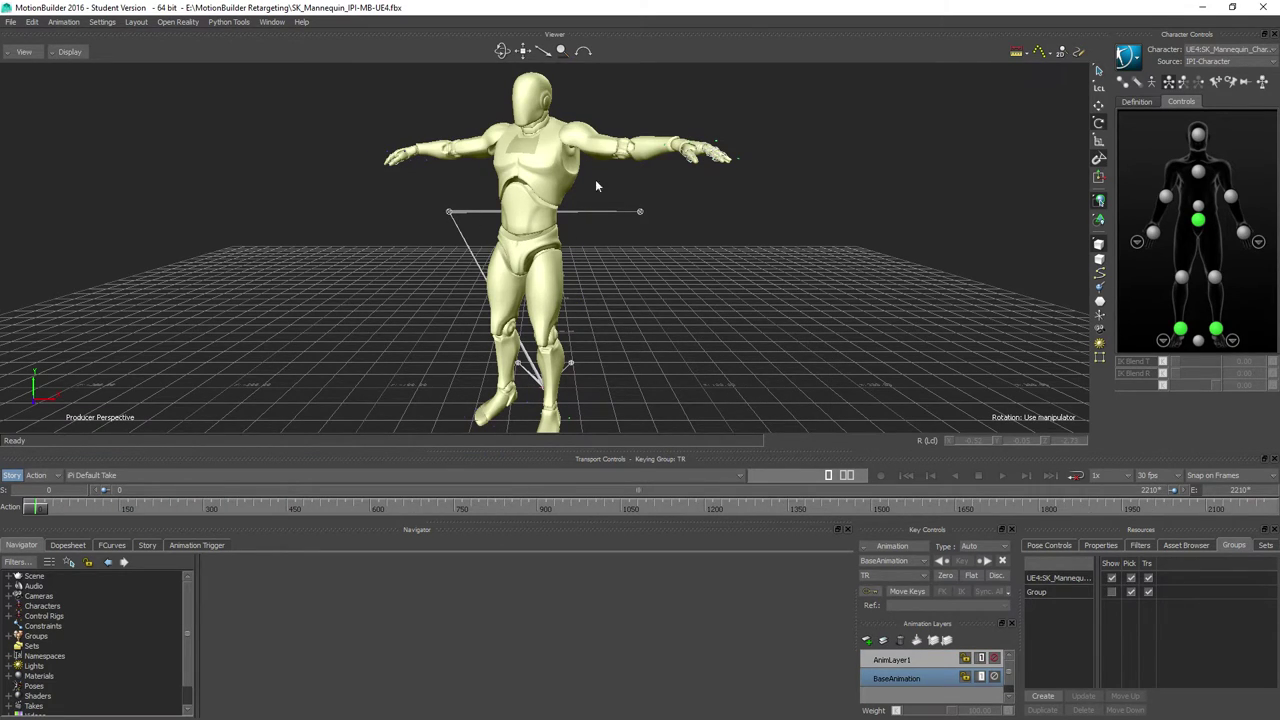
- Play back the imported take on the UE4 mannequin to check the retargeted motion
left_click(1002, 477)
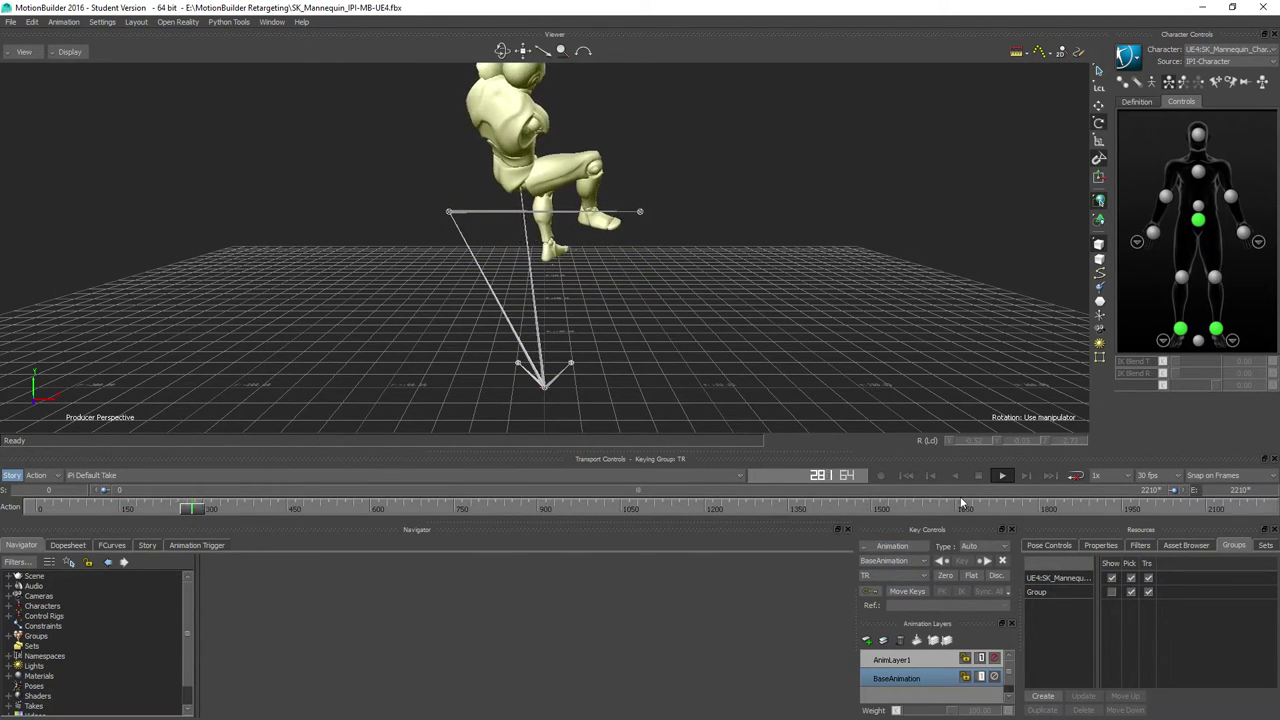
scroll(491, 214, "down", 5)
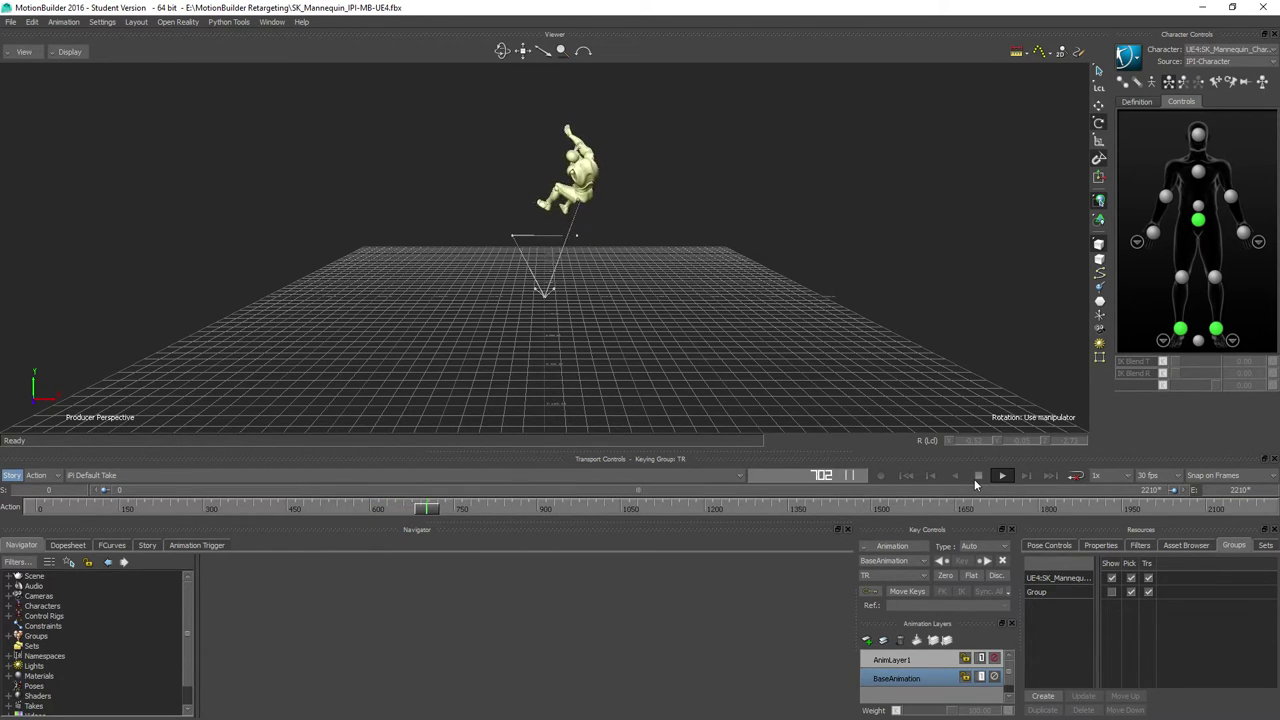
left_click(982, 477)
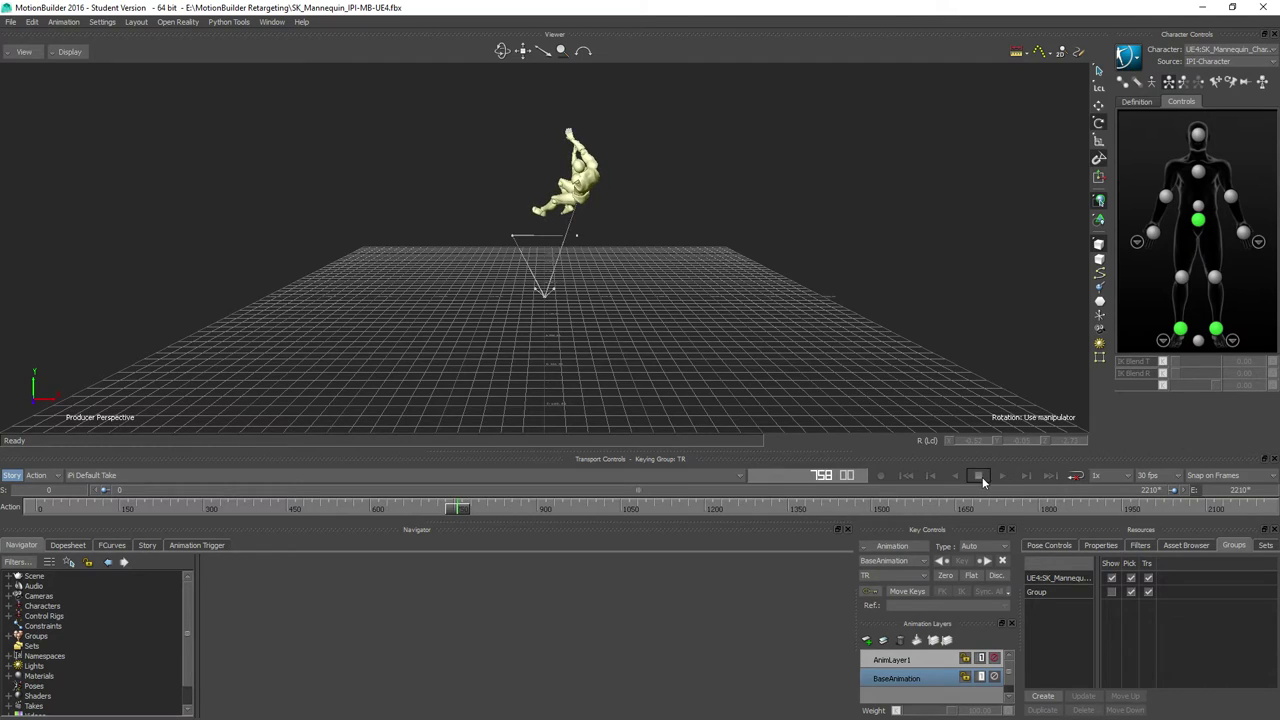
- Plot the UE4:SK_Mannequin_Character animation from the IPI-Character input to the Control Rig
double_click(38, 607)
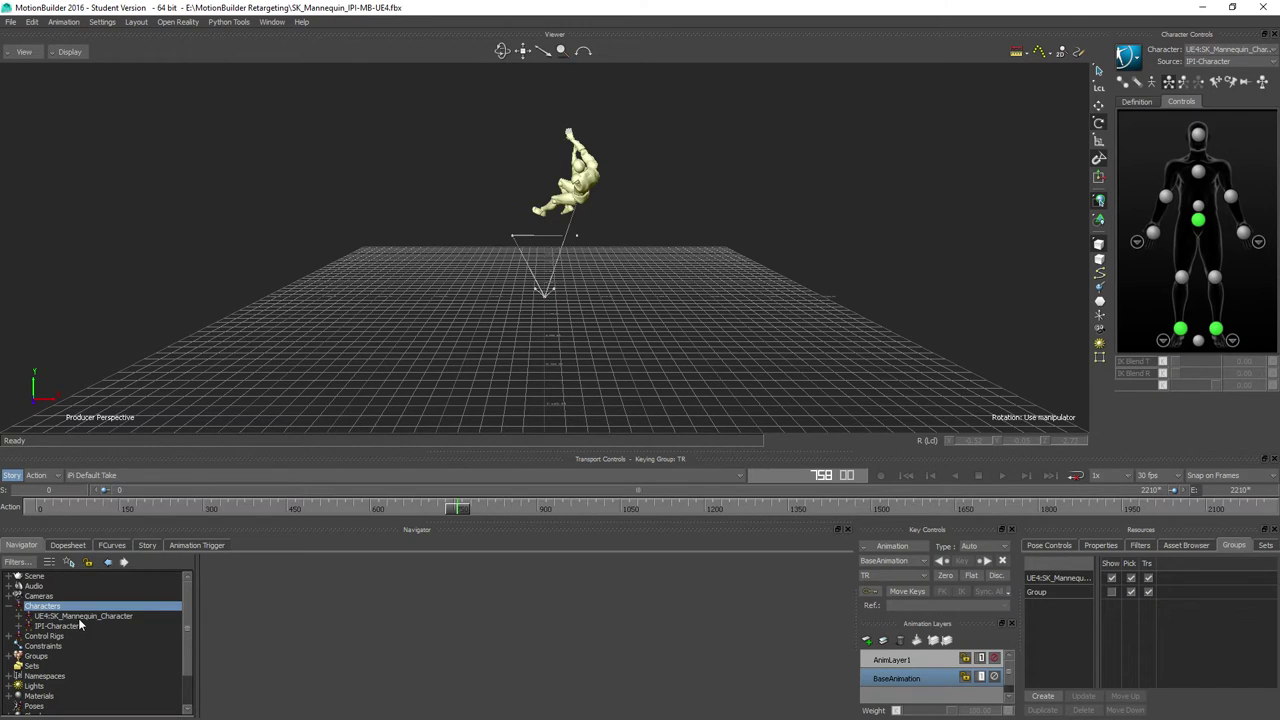
double_click(72, 618)
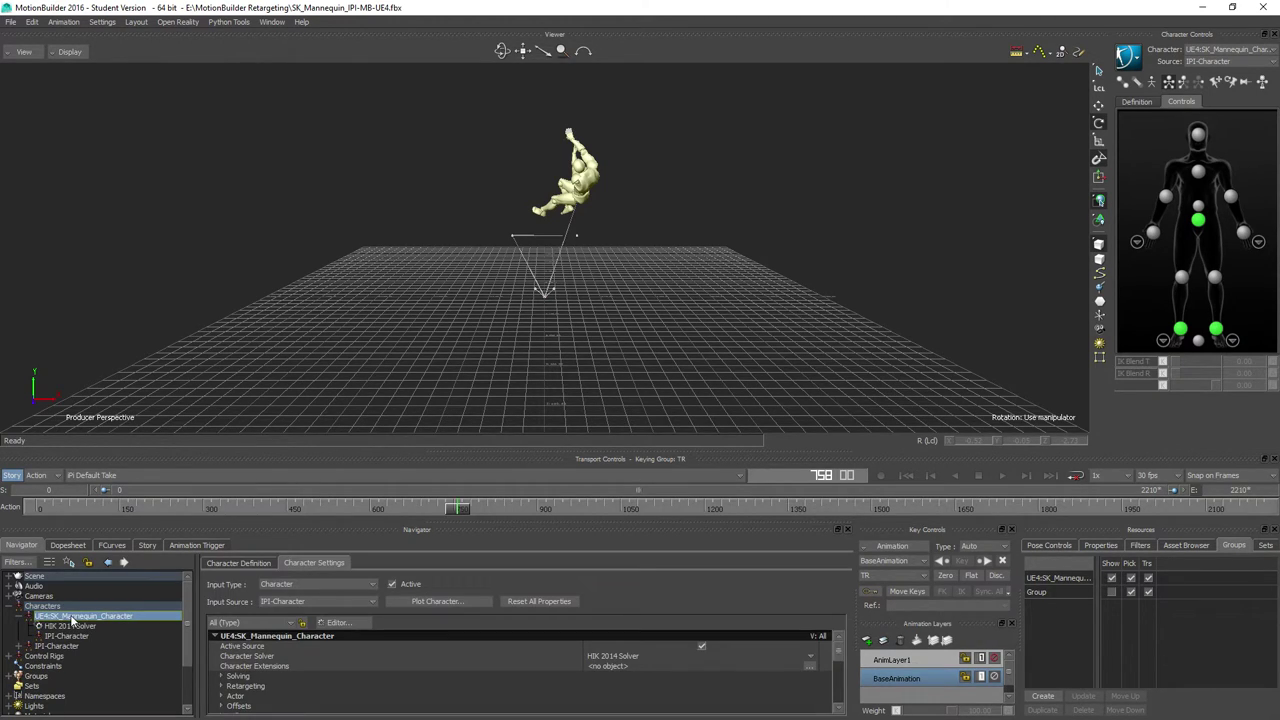
left_click(452, 602)
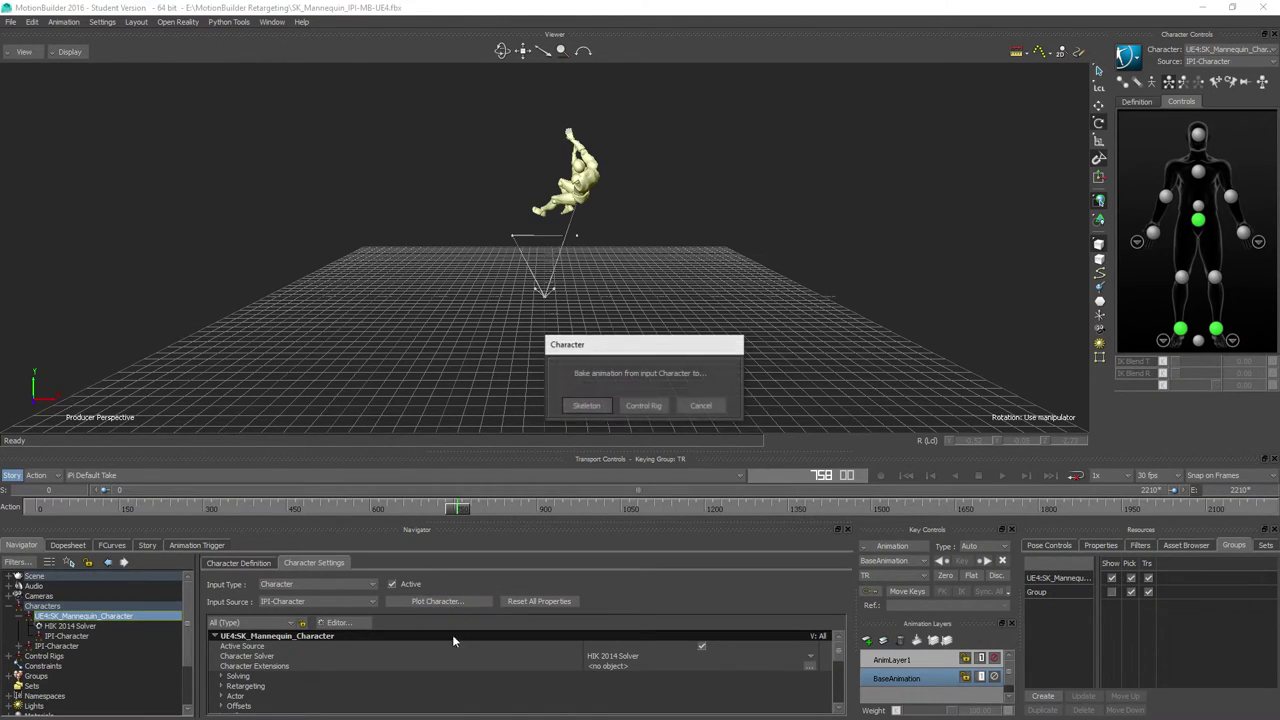
left_click(645, 406)
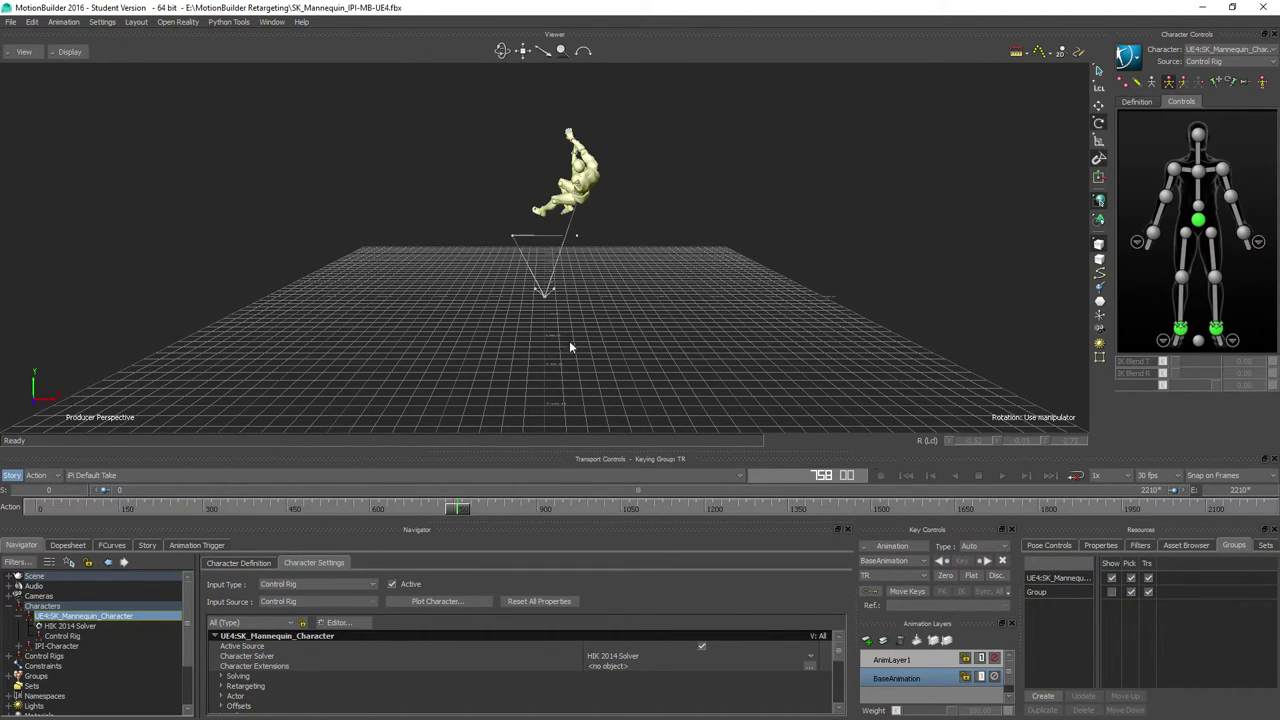
- Delete the whole SK_Mannequin branch of the iPi skeleton from the scene together with its IPI-Character
left_click(10, 577)
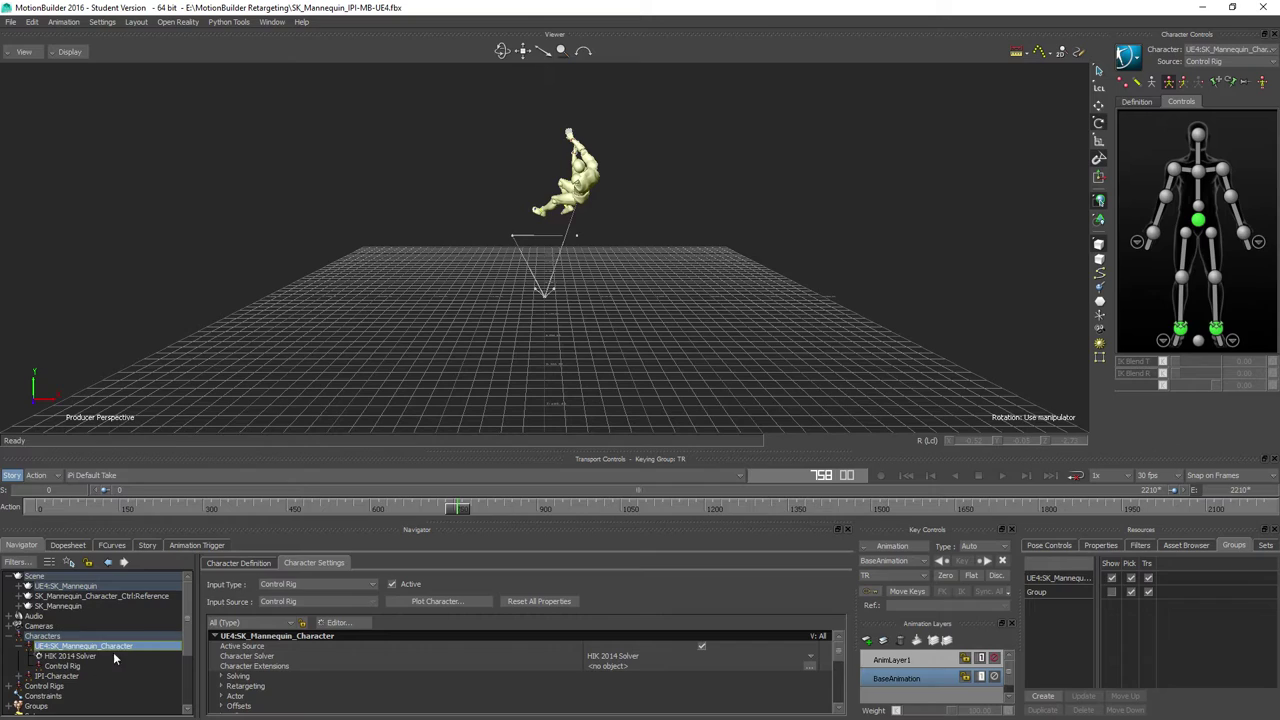
left_click(47, 607)
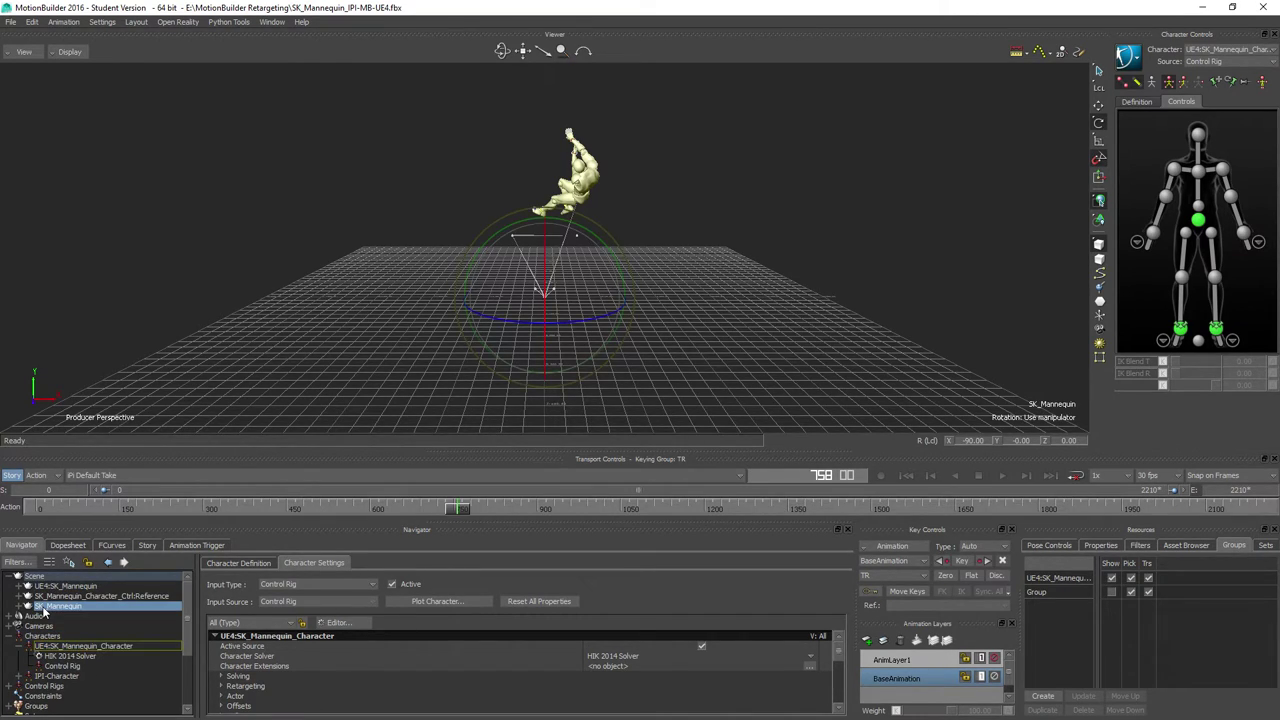
right_click(48, 612)
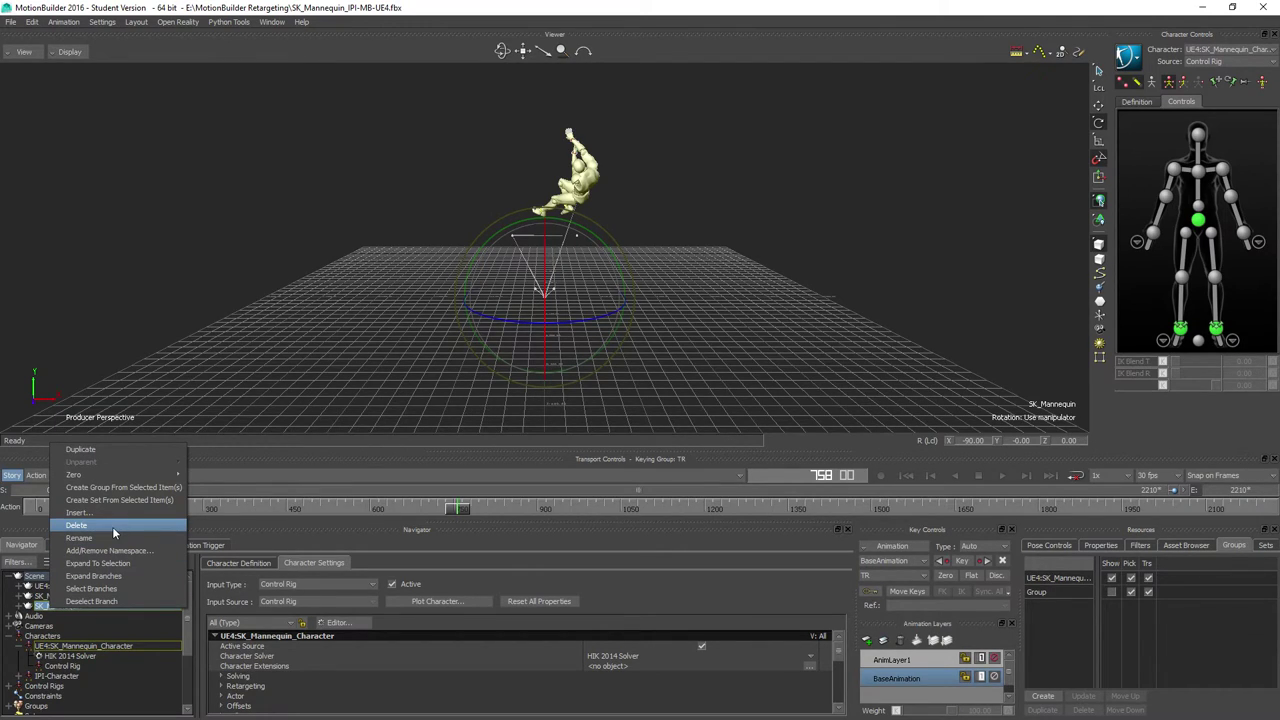
left_click(100, 589)
right_click(57, 610)
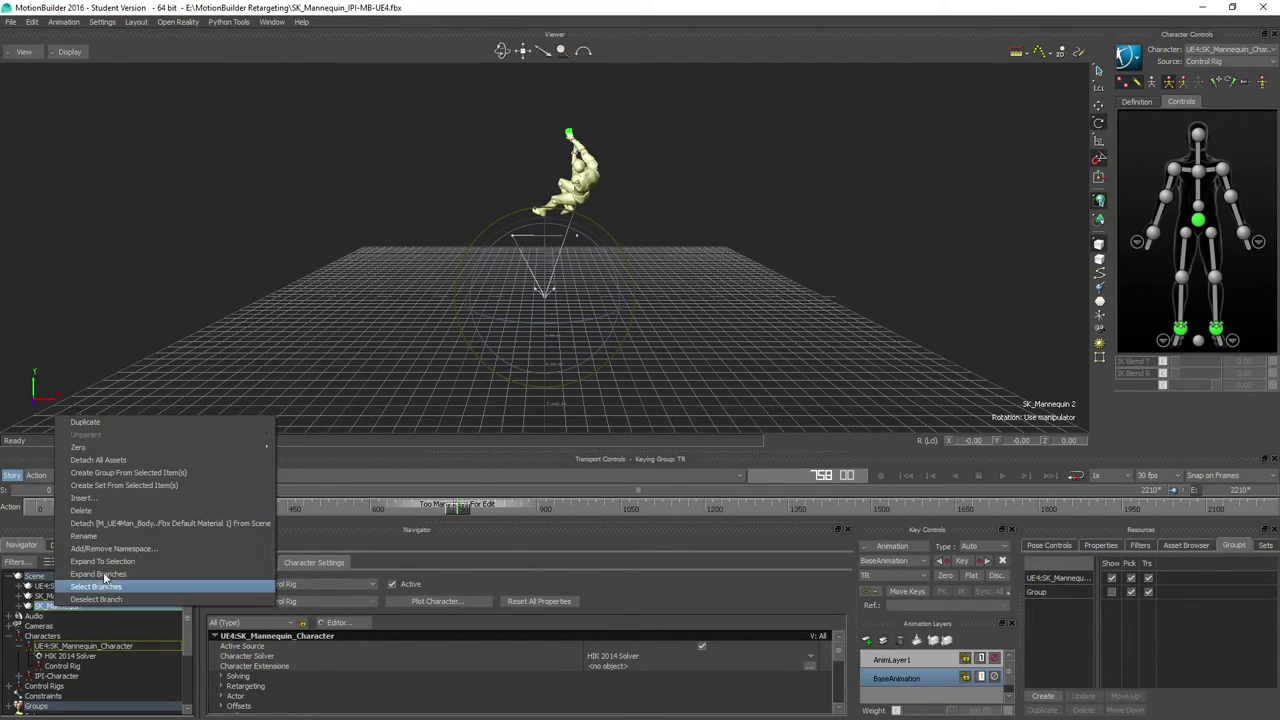
left_click(88, 513)
left_click(601, 404)
left_click(670, 403)
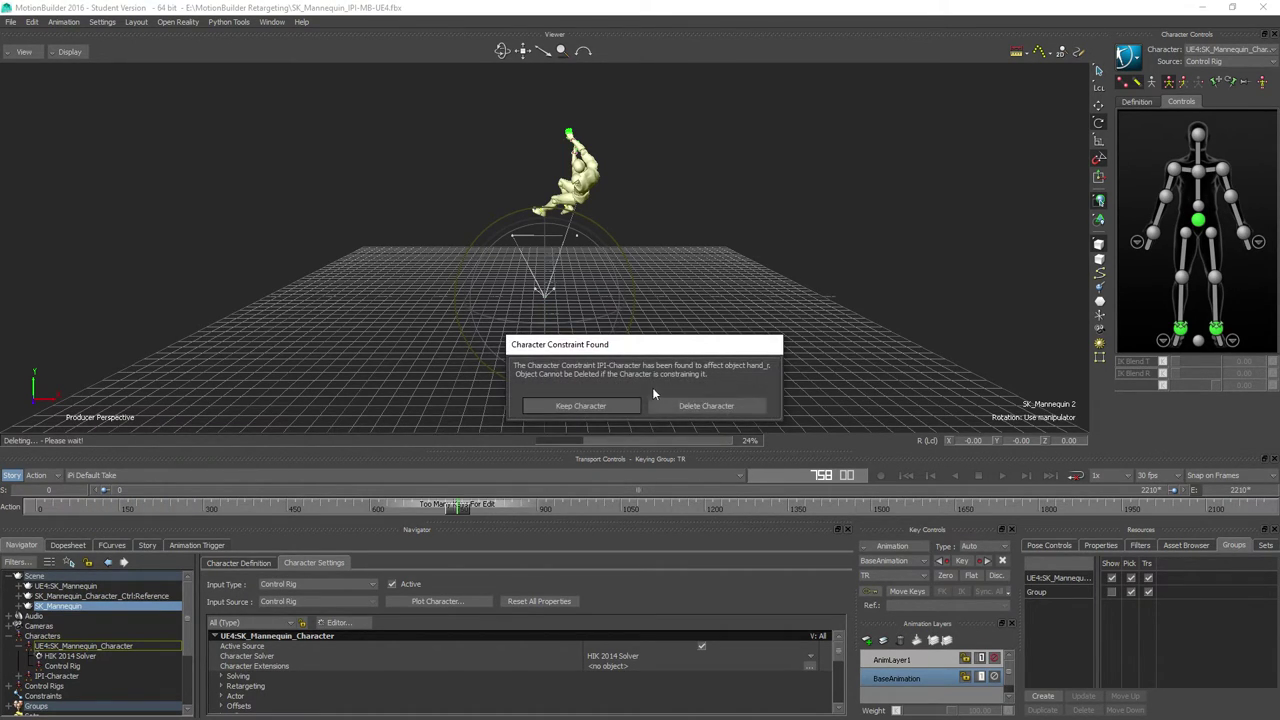
left_click(699, 410)
left_click(686, 403)
left_click(668, 403)
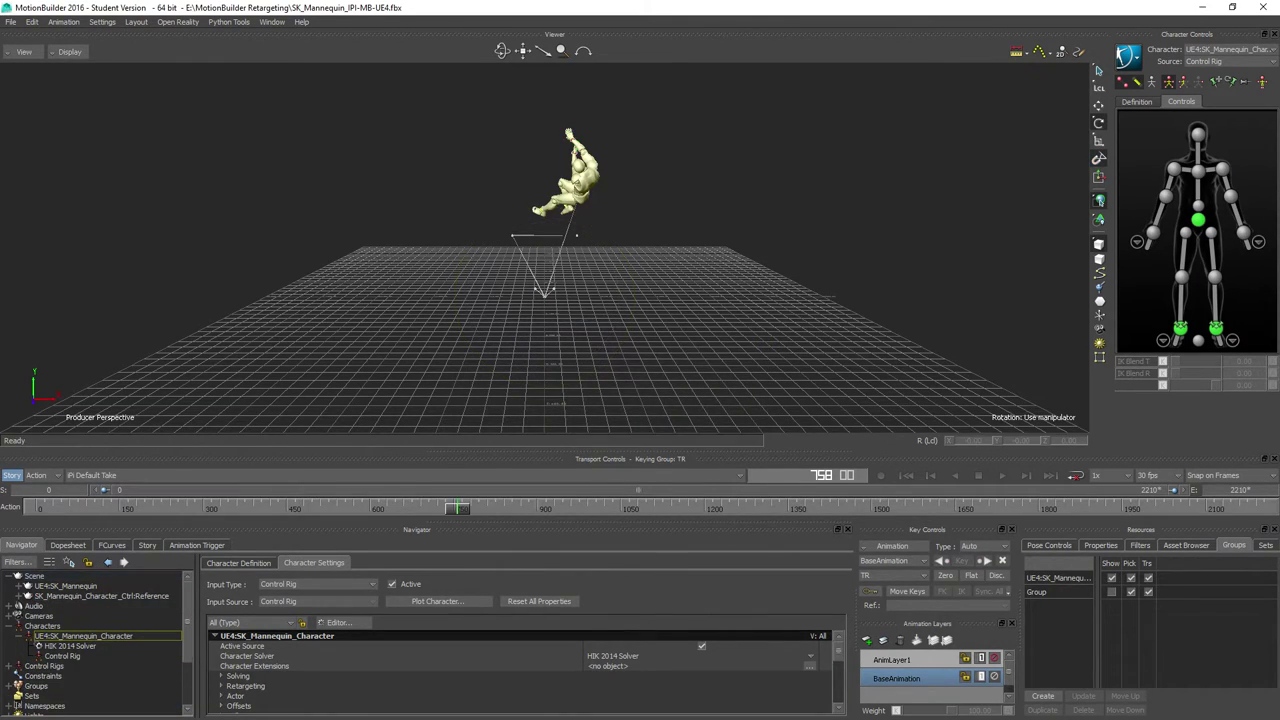
- Collapse the Characters list and play back the mannequin to check its motion without the iPi skeleton
left_click(9, 627)
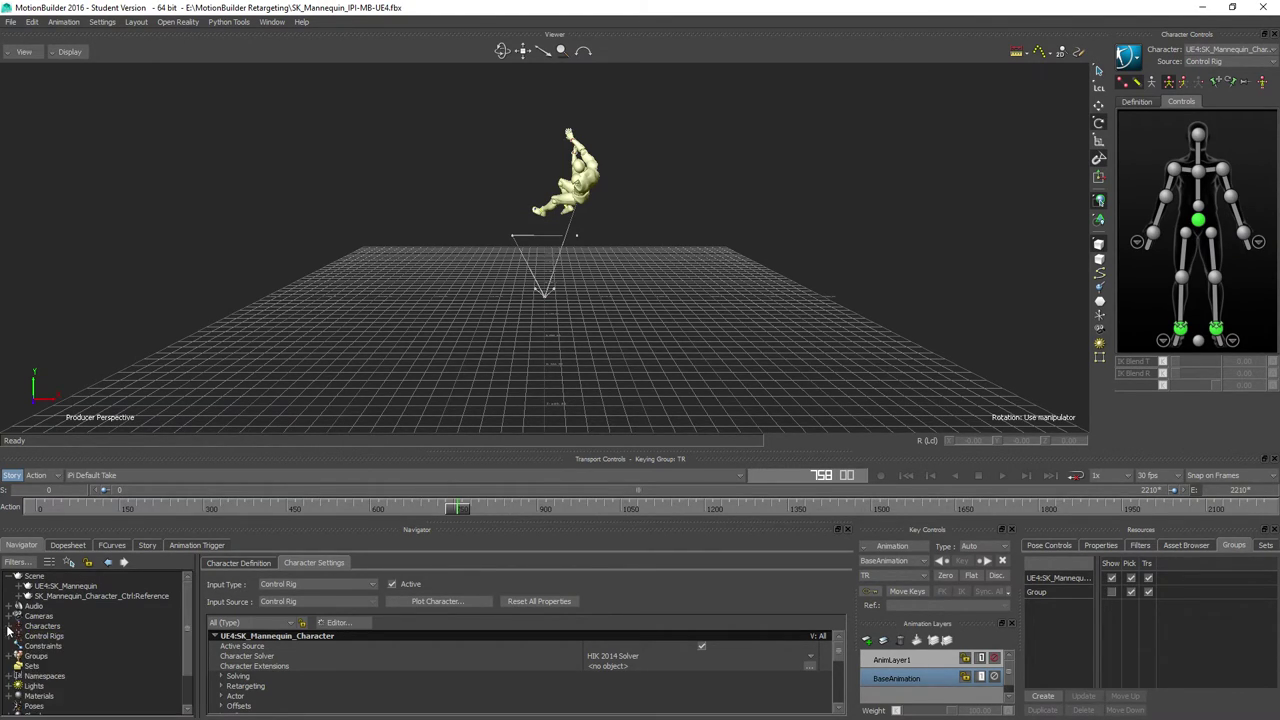
left_click(1058, 598)
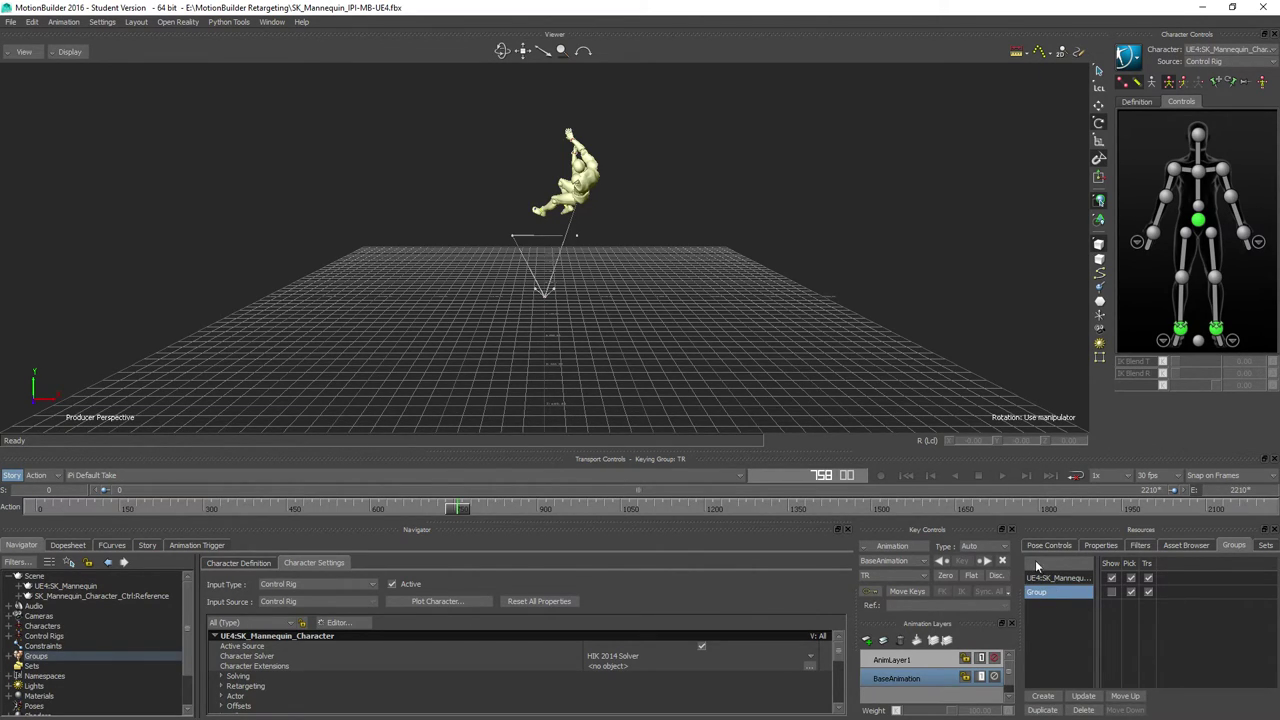
left_click(1002, 476)
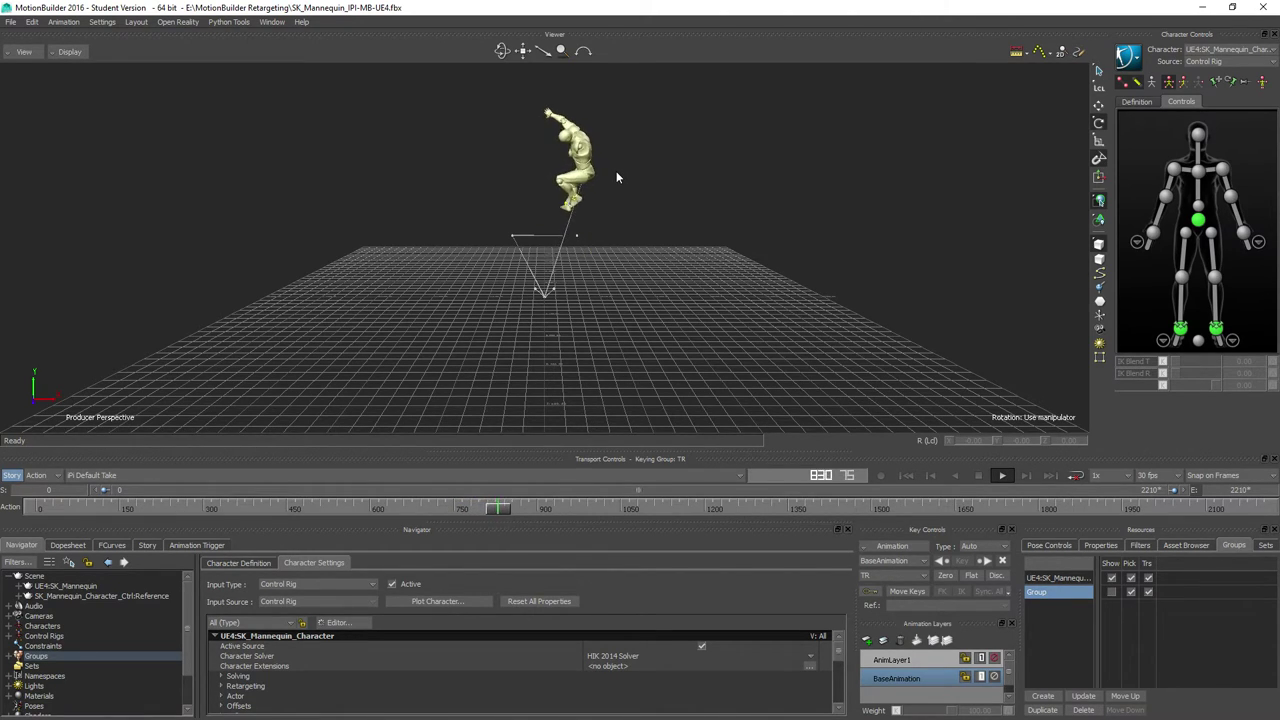
left_click(978, 476)
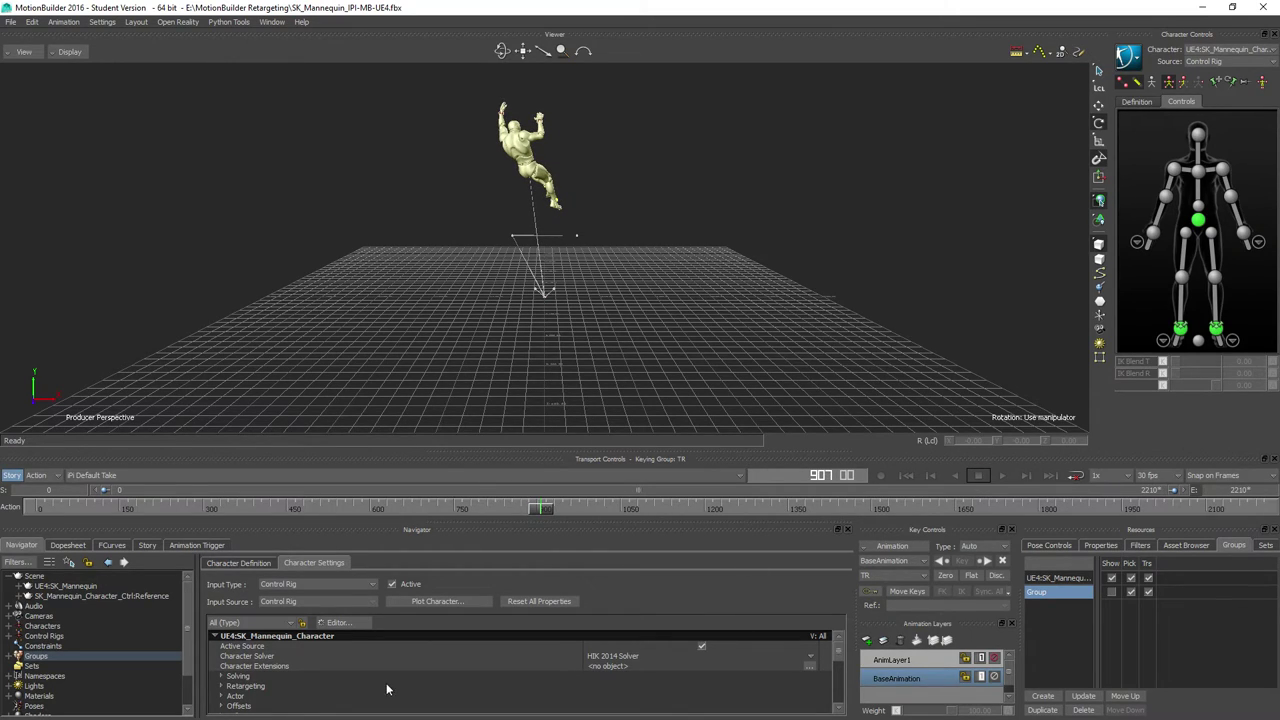
- Plot the UE4 mannequin's Control Rig animation to its Skeleton
left_click(437, 601)
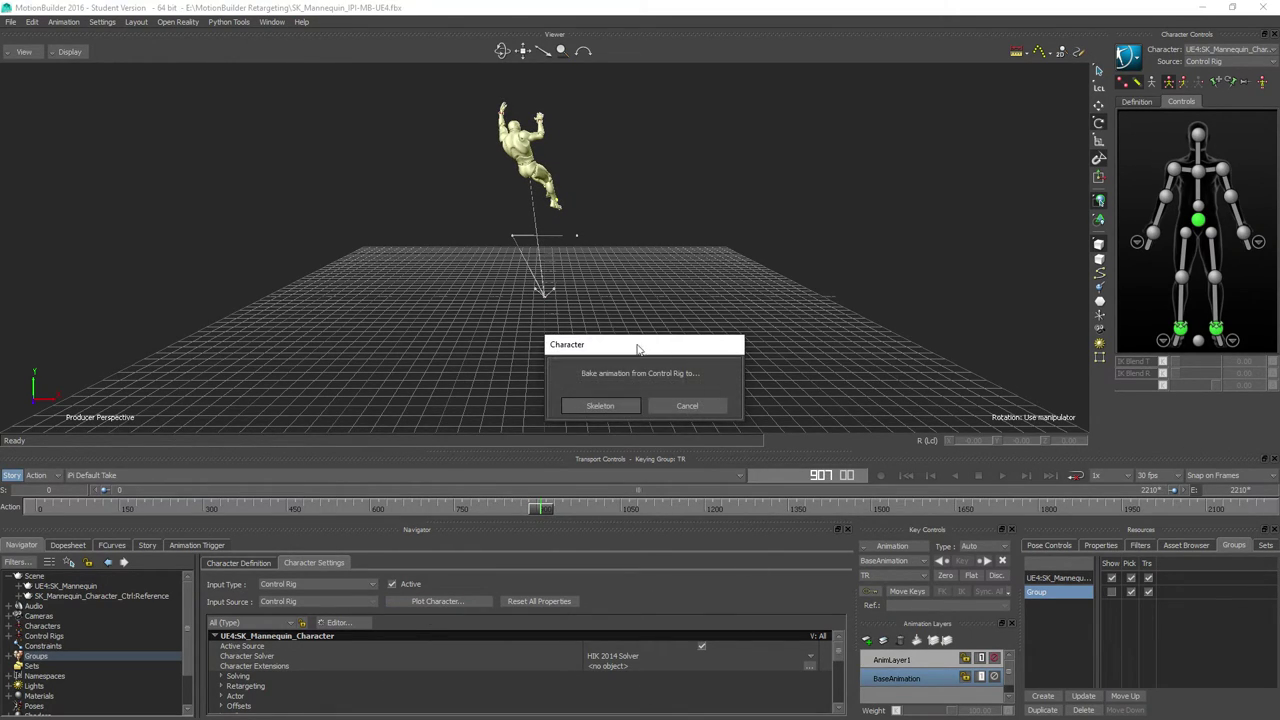
left_click(600, 405)
left_click(652, 521)
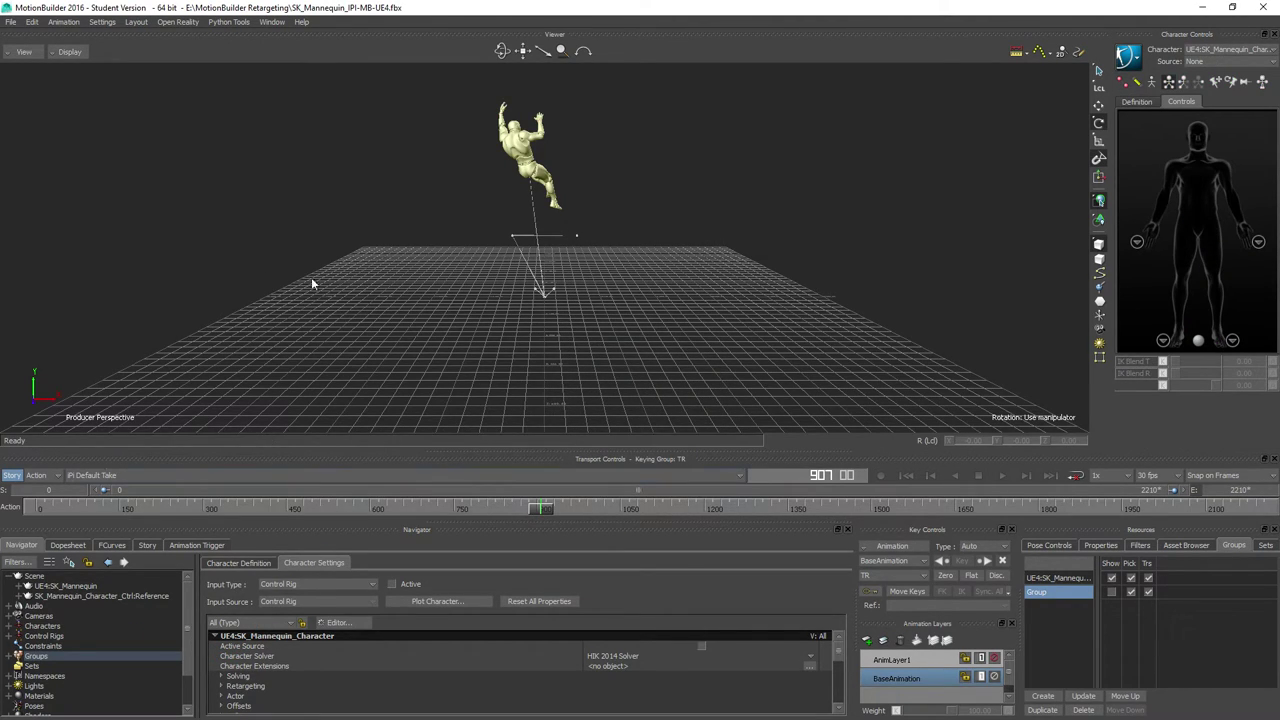
- Start a motion file export to the Desktop as an FBX binary file named test_anim
left_click(10, 22)
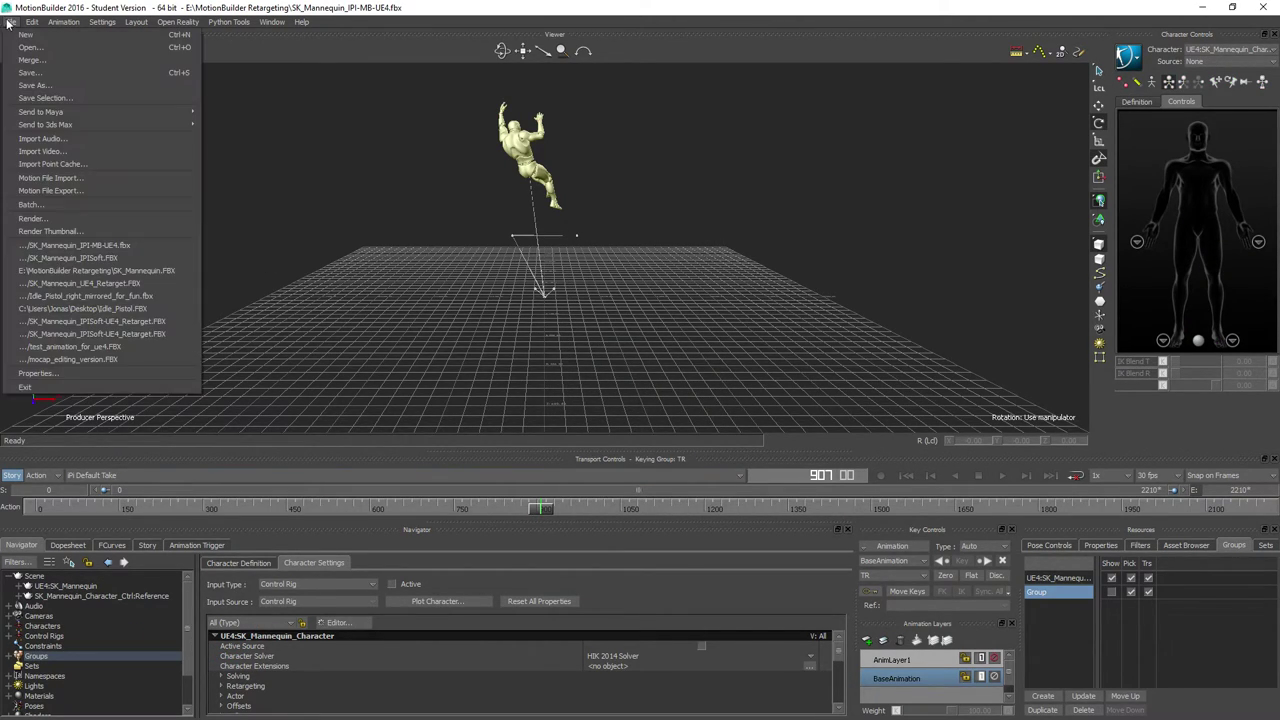
left_click(75, 194)
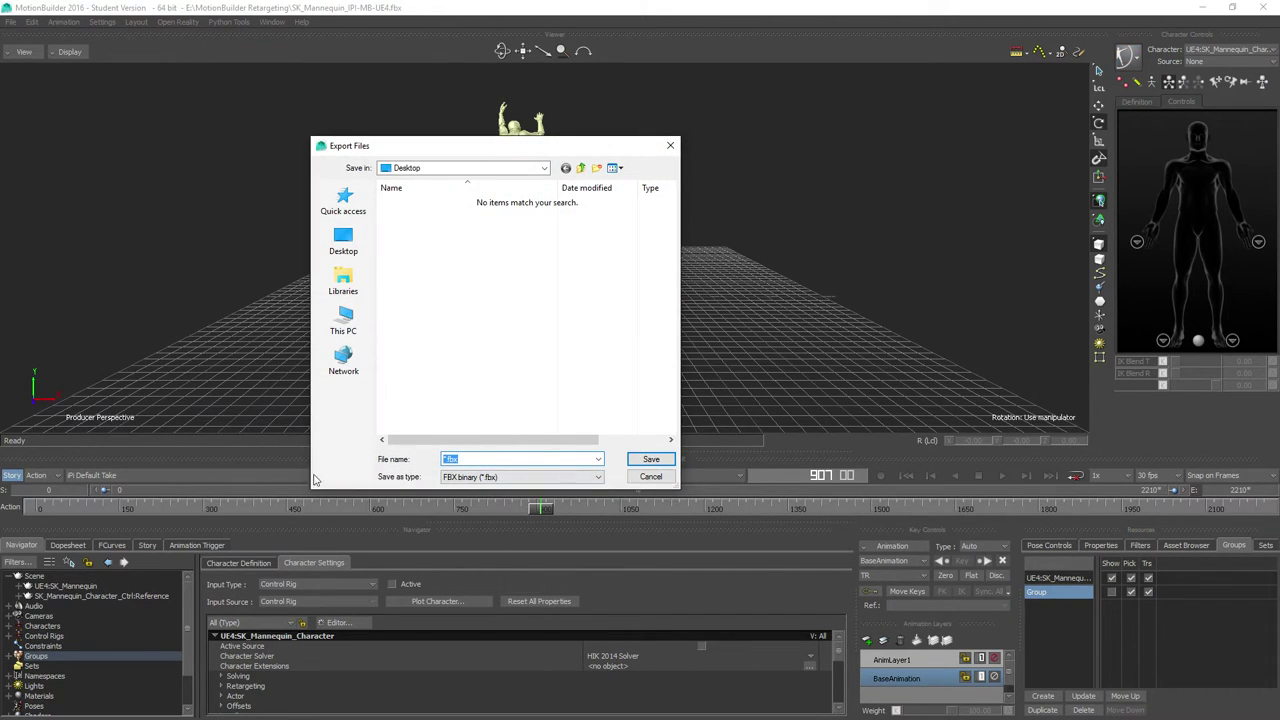
left_click(445, 459)
type("test anim")
key("Return")
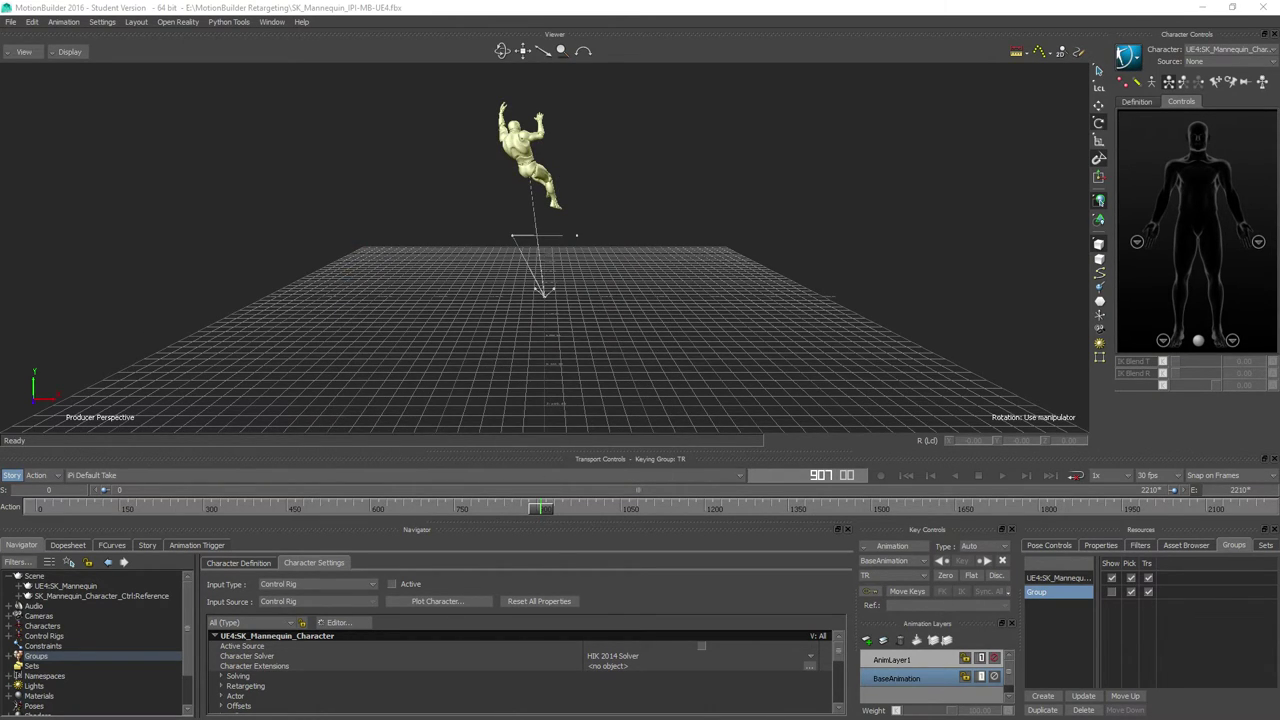
- Restrict the export to the iPi Default Take and export it
left_click(432, 193)
left_click(431, 164)
left_click(431, 207)
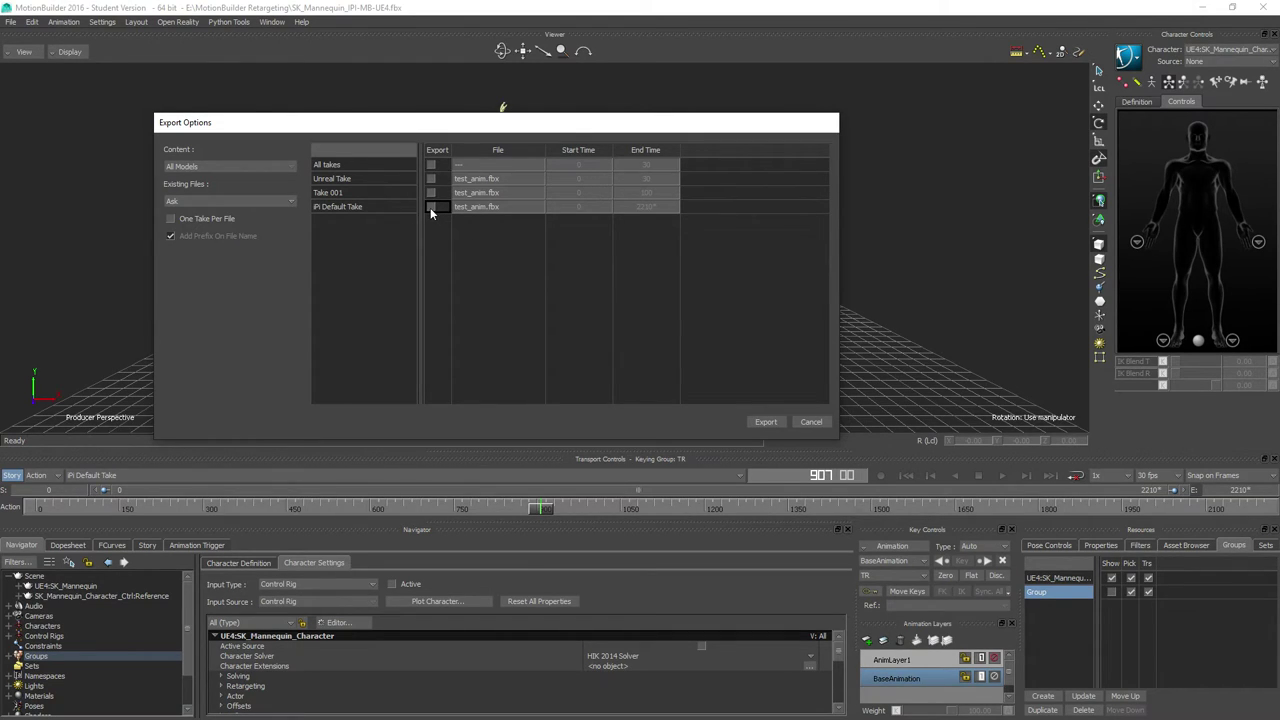
left_click(765, 421)
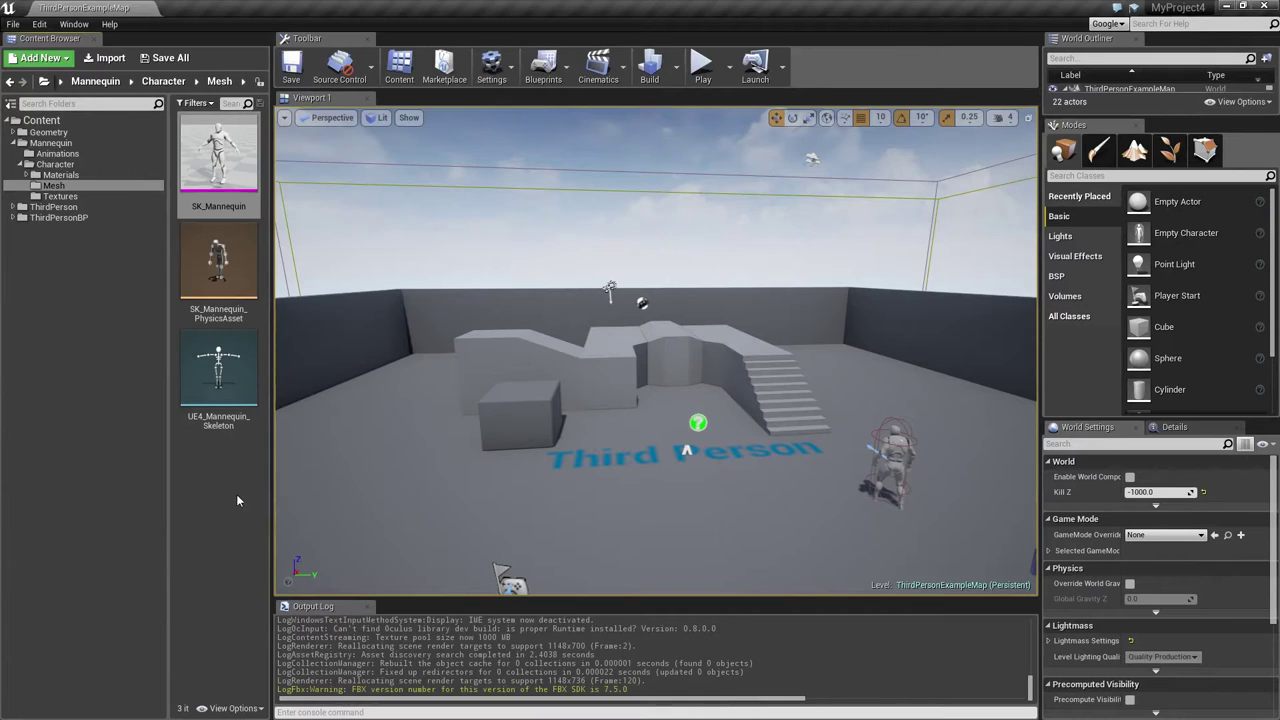
- In Unreal Editor, import test_anim.fbx from the Desktop into the Mannequin's Mesh folder, using UE4_Mannequin_Skeleton as its skeleton
left_click(105, 57)
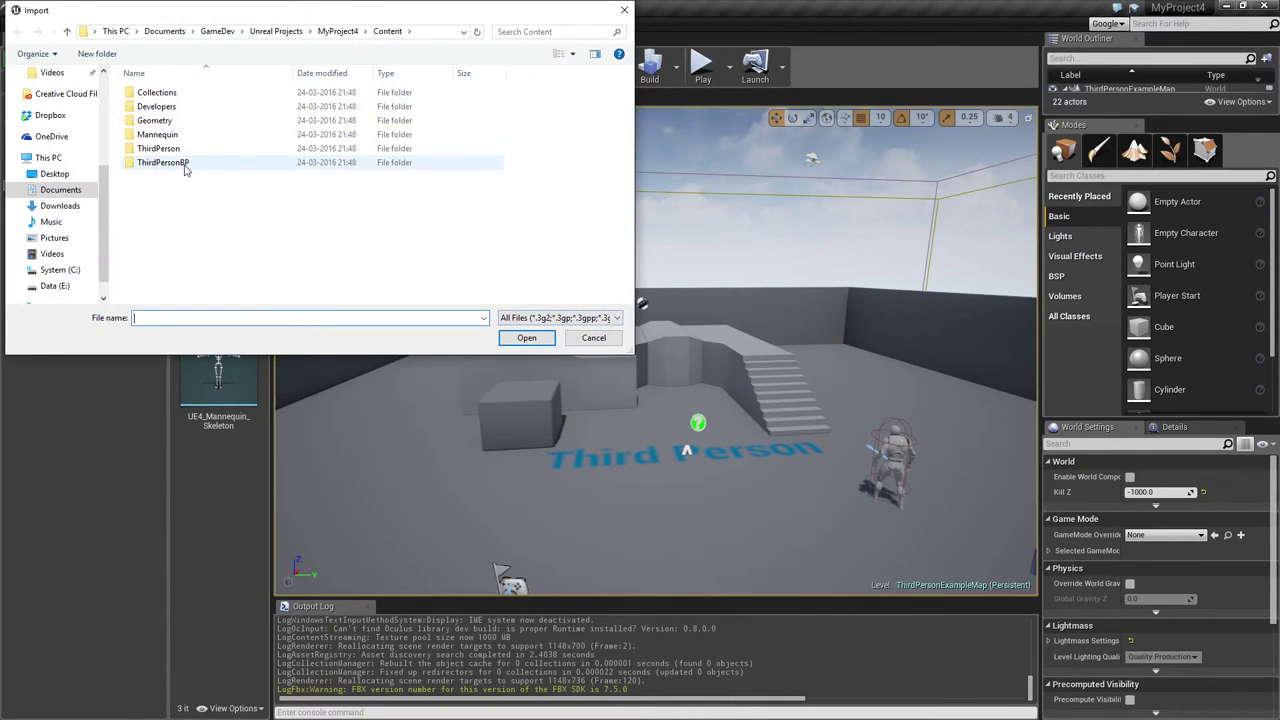
left_click(50, 174)
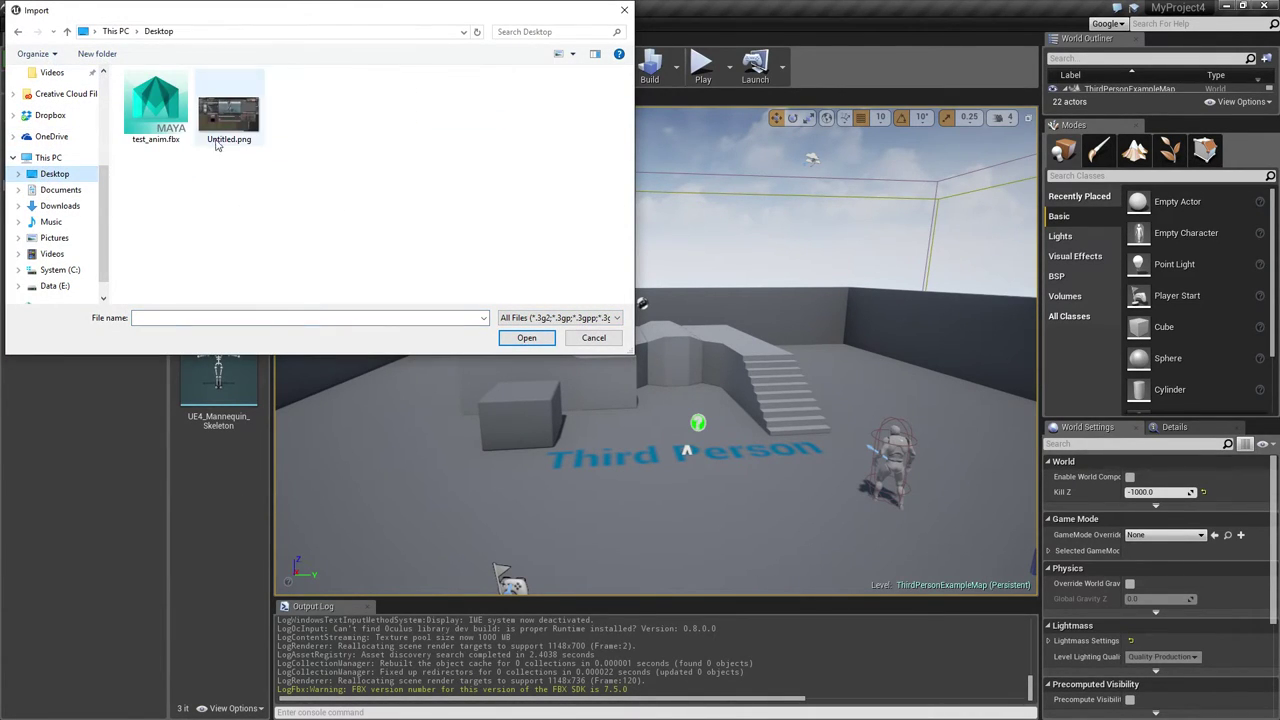
double_click(150, 128)
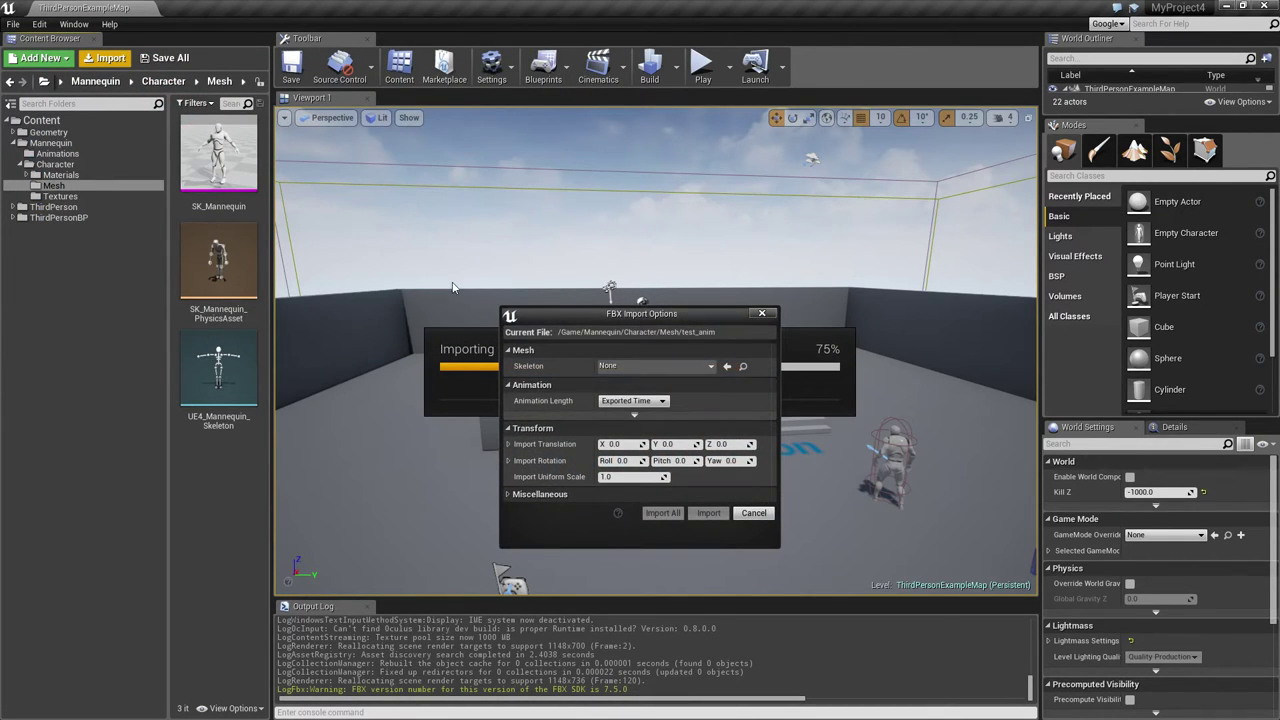
left_click(655, 366)
left_click(660, 466)
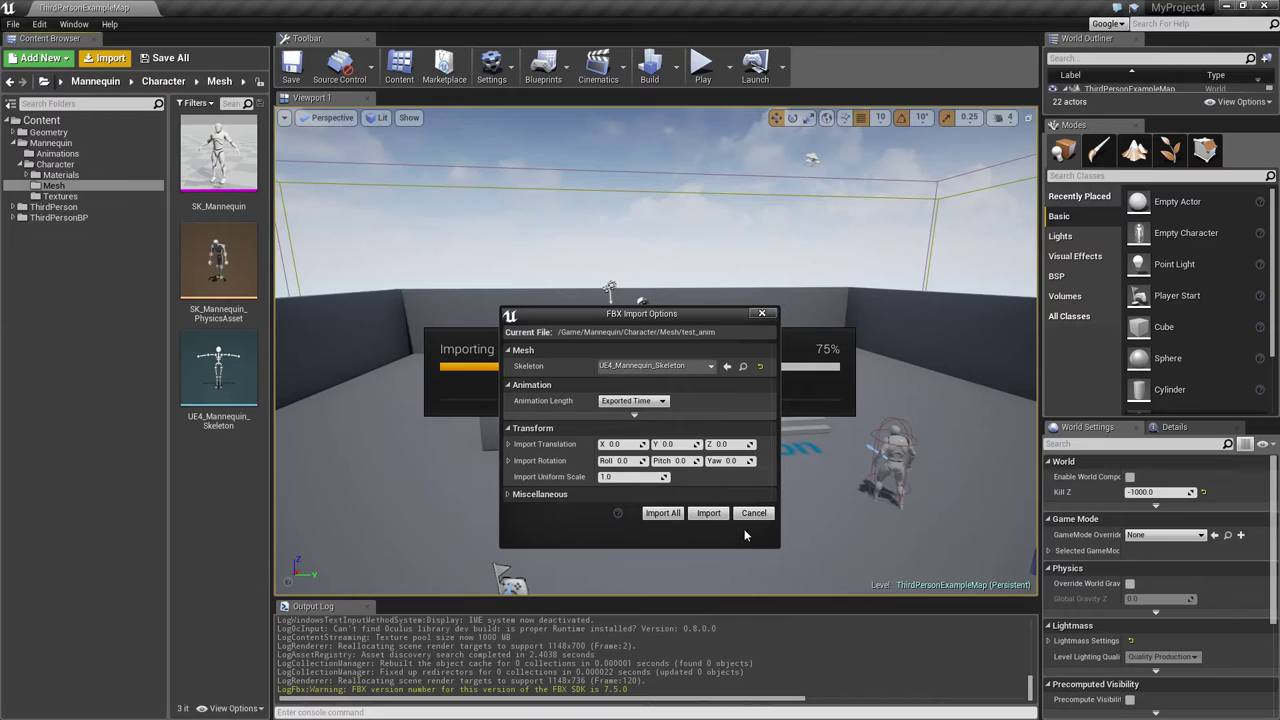
left_click(712, 514)
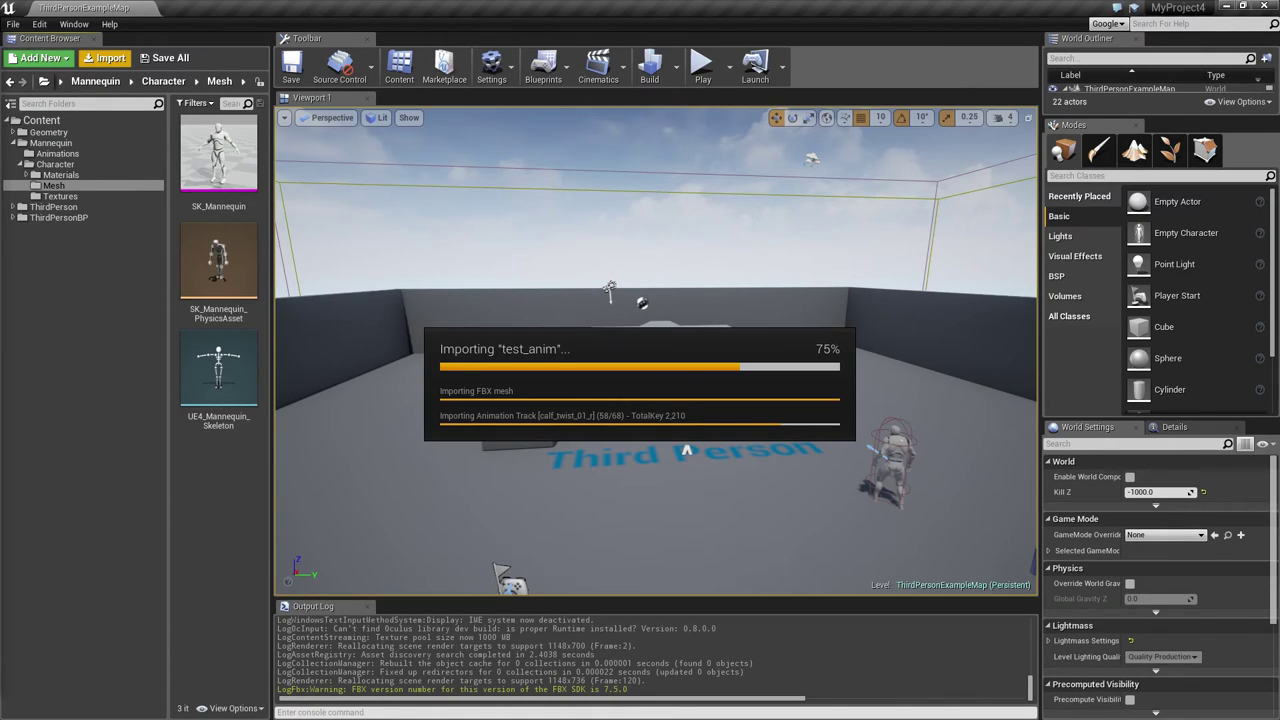
key("alt+Tab")
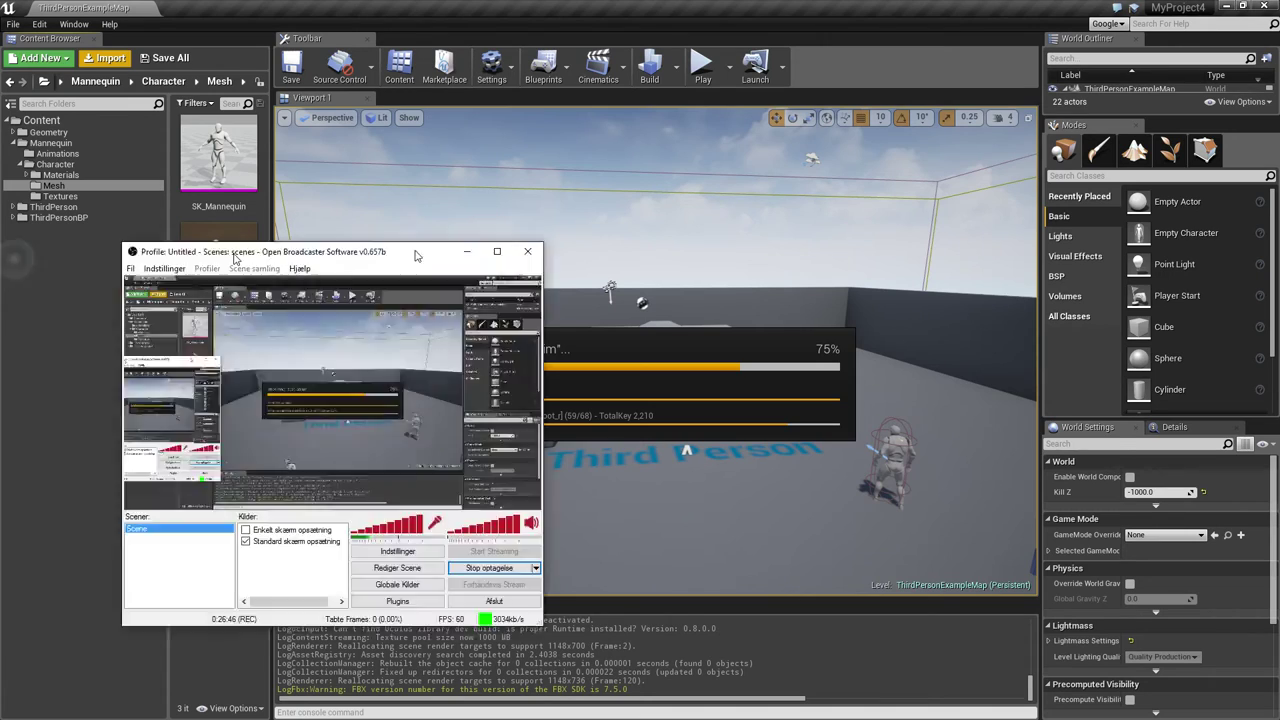
left_click_drag(563, 247, 141, 320)
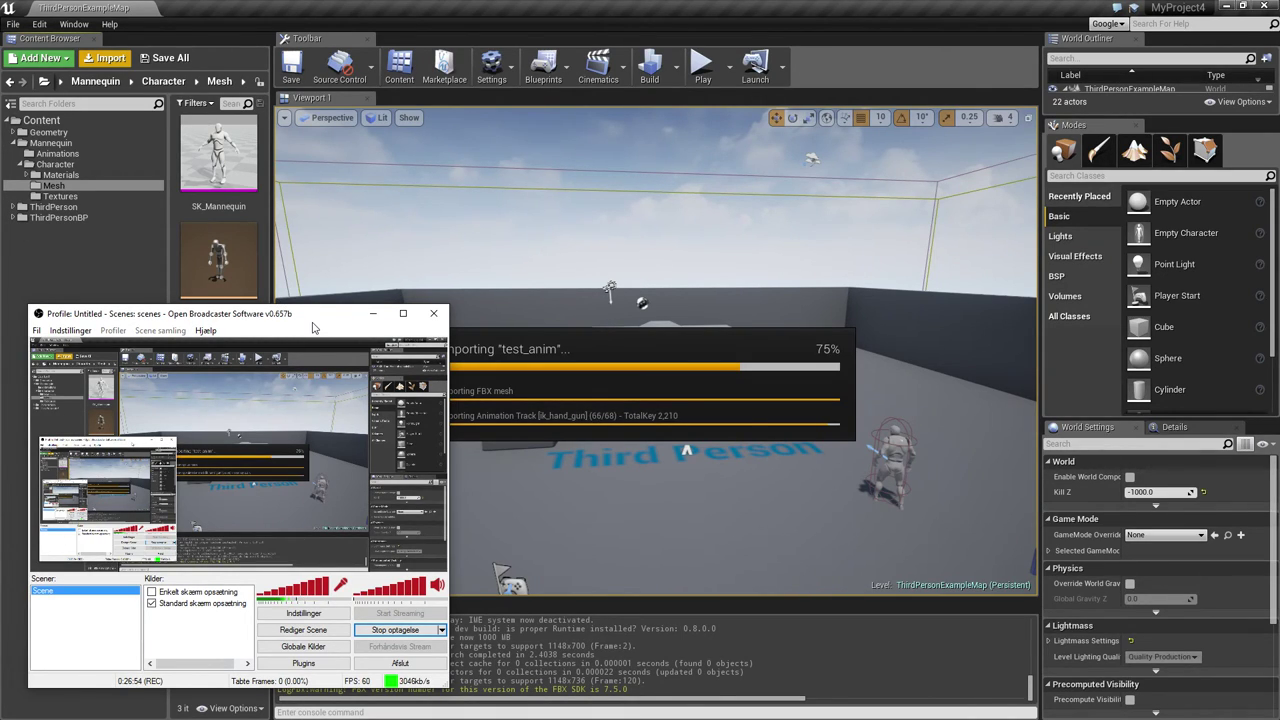
left_click_drag(313, 327, 536, 305)
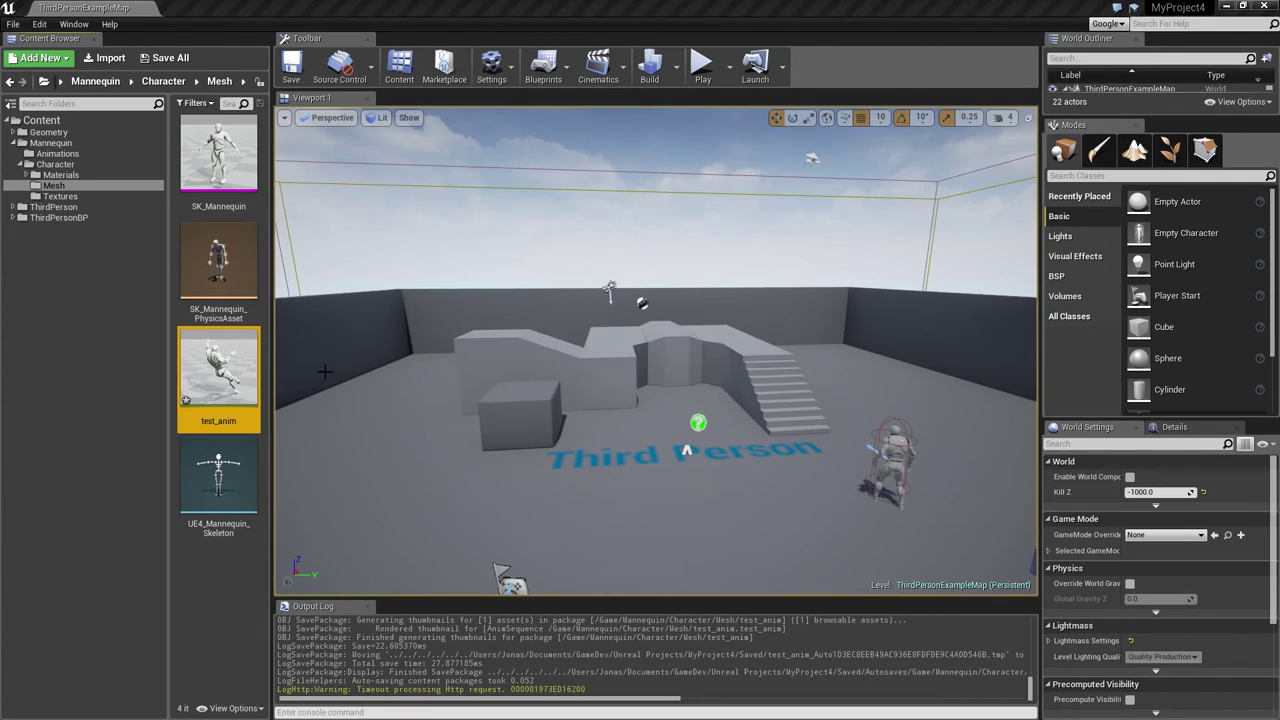
- Open the test_anim animation, pause its preview and examine the root bone and its position relative to the mannequin
double_click(218, 370)
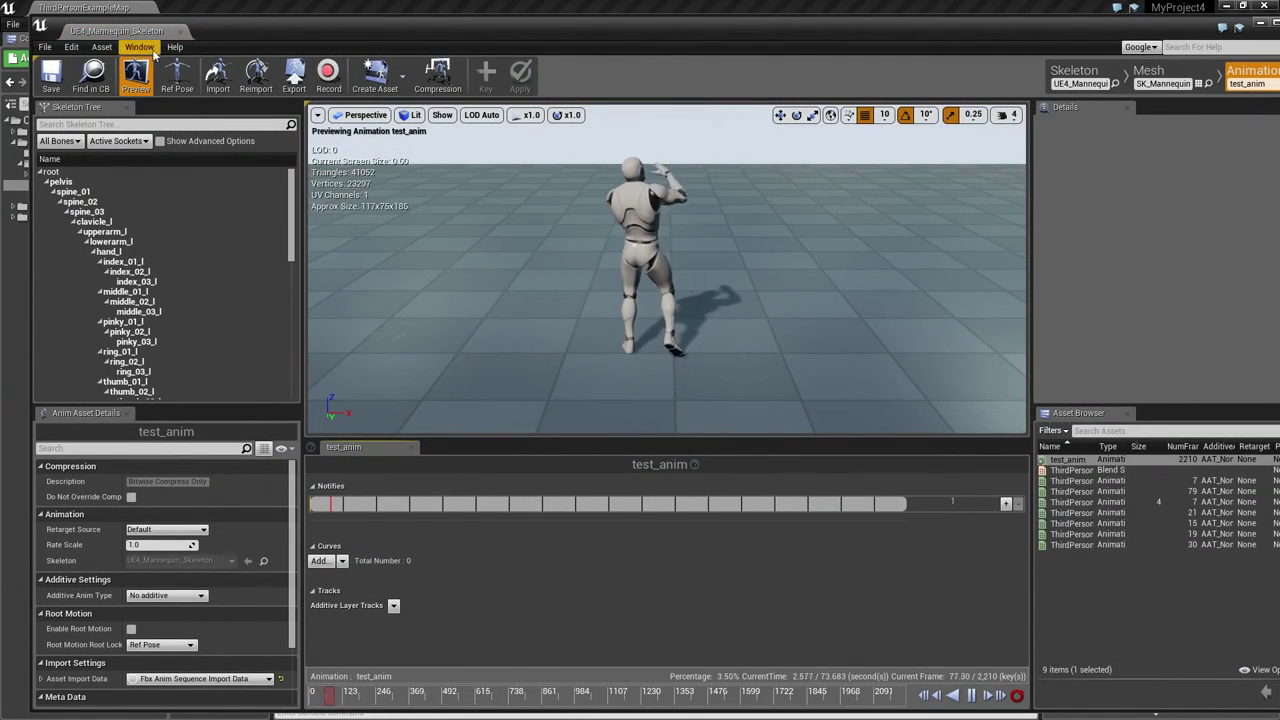
left_click(970, 695)
left_click(50, 172)
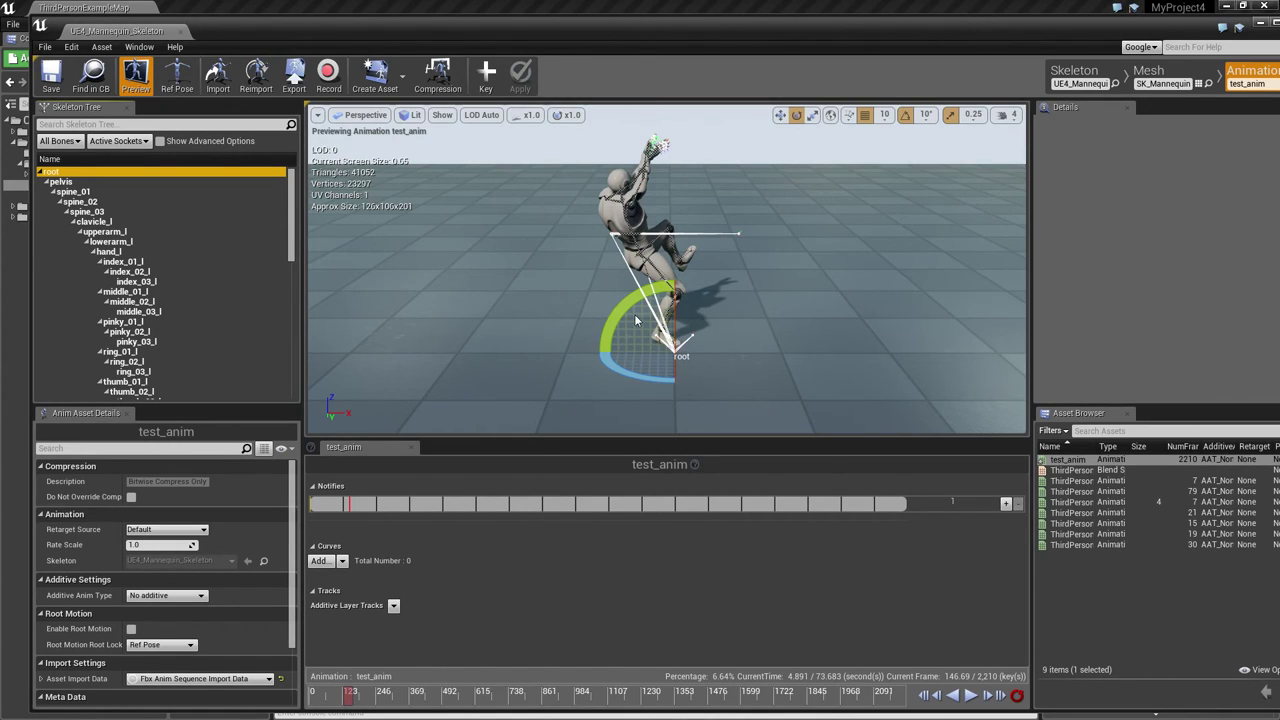
right_click_drag(618, 243, 662, 262)
left_click(498, 323)
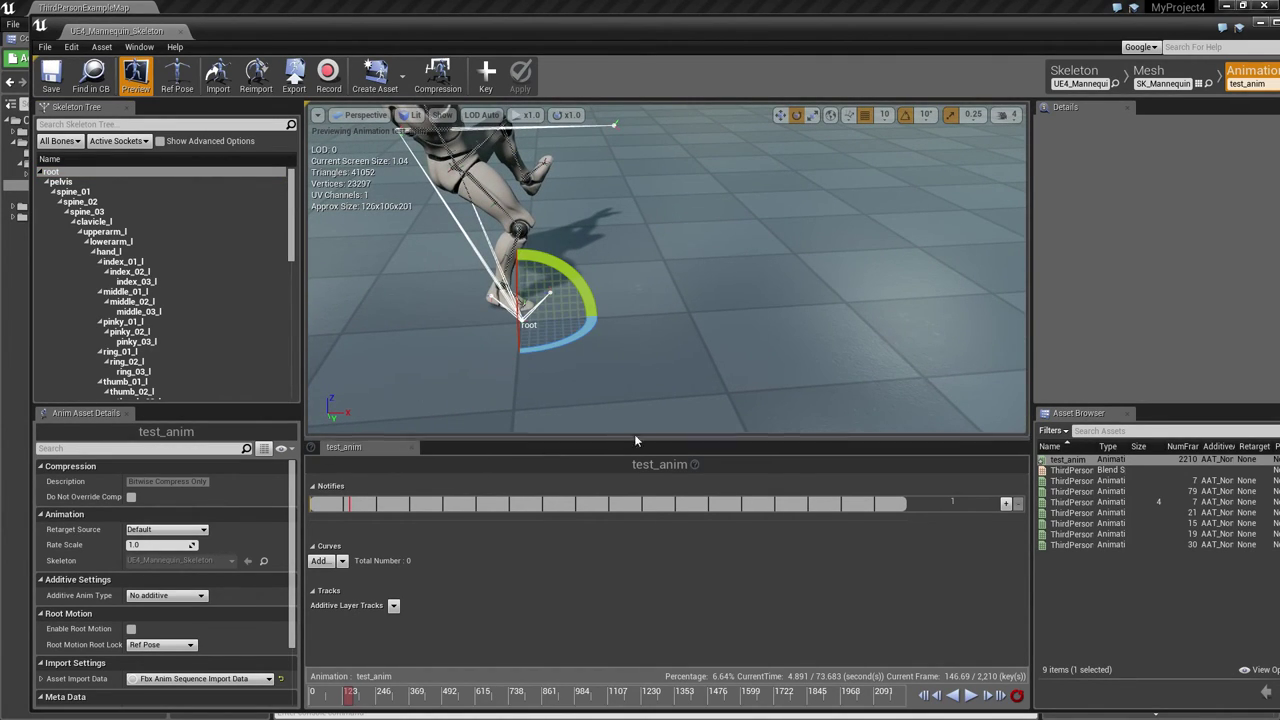
right_click_drag(603, 315, 547, 279)
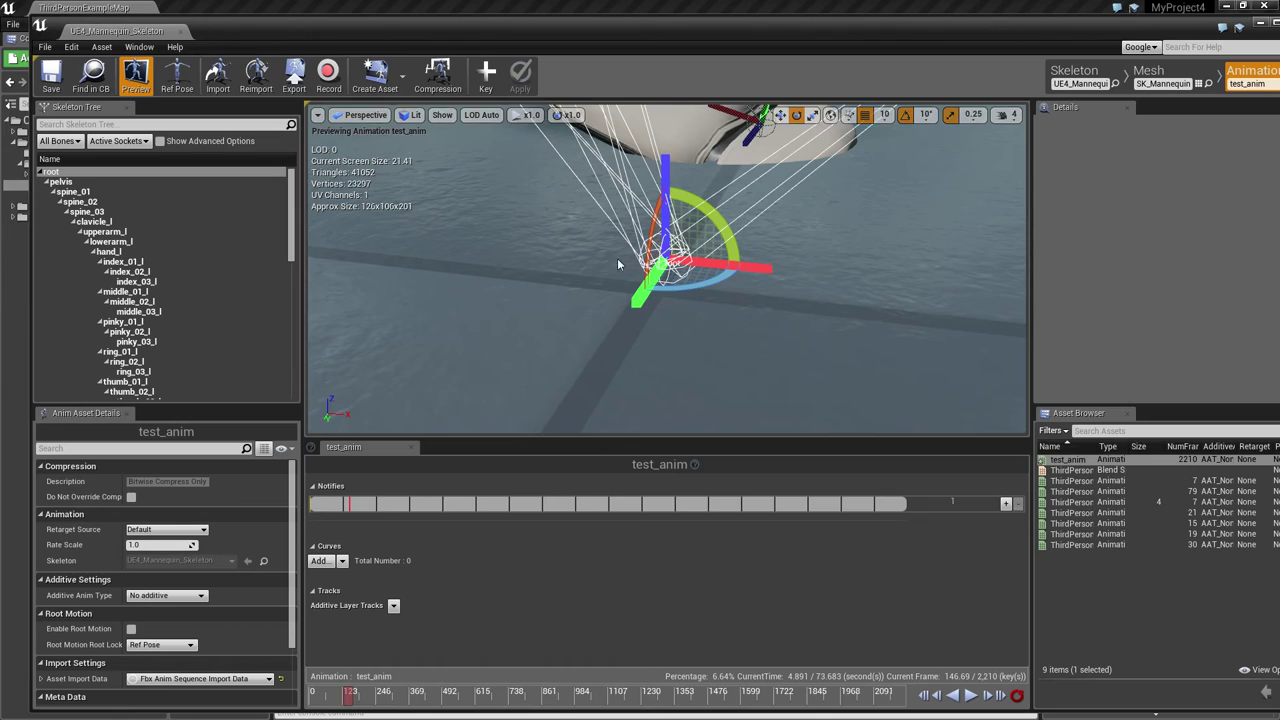
key("f")
left_click(559, 299)
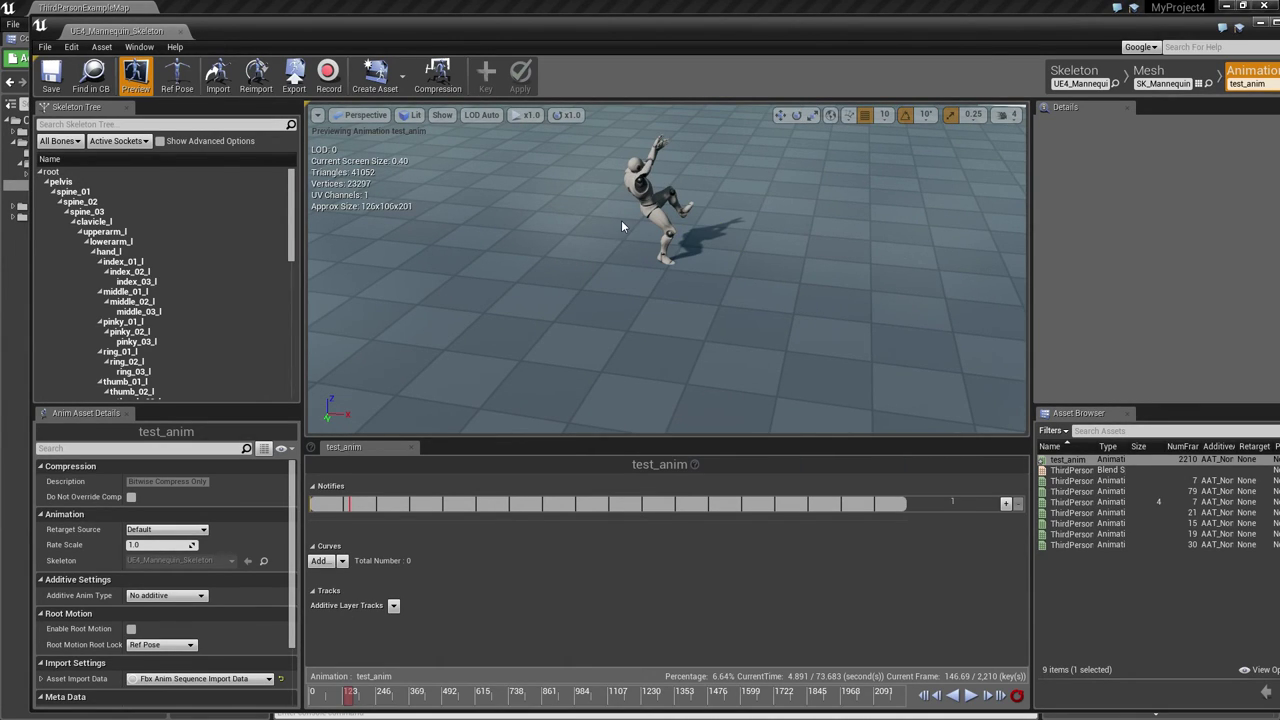
left_click(50, 172)
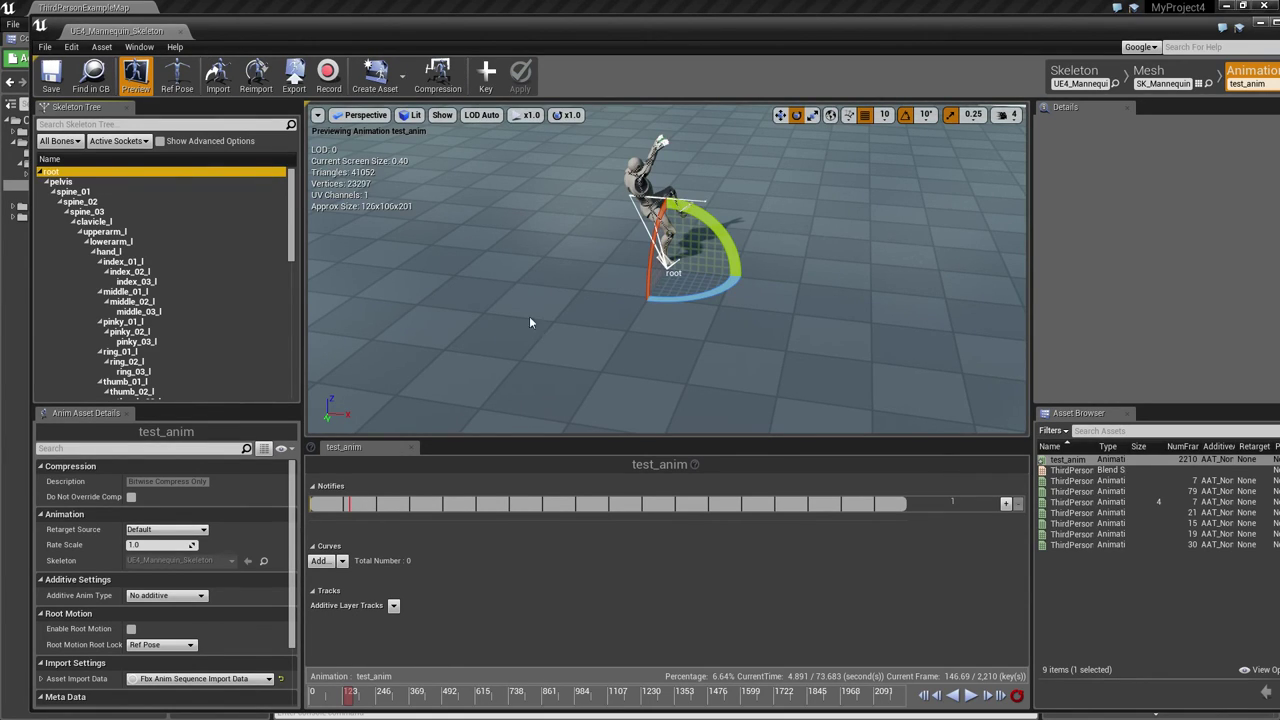
- Play back test_anim with the root bone selected and examine the mannequin's motion from several angles
left_click(971, 695)
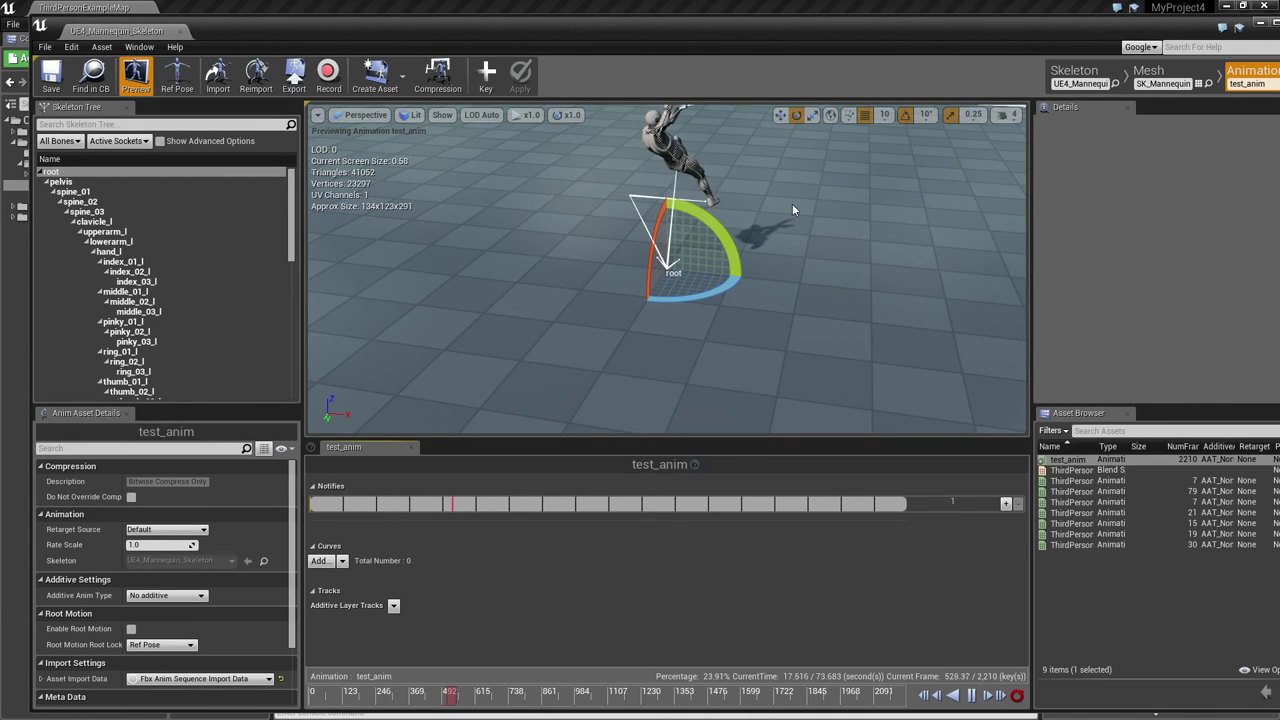
right_click_drag(764, 201, 764, 201)
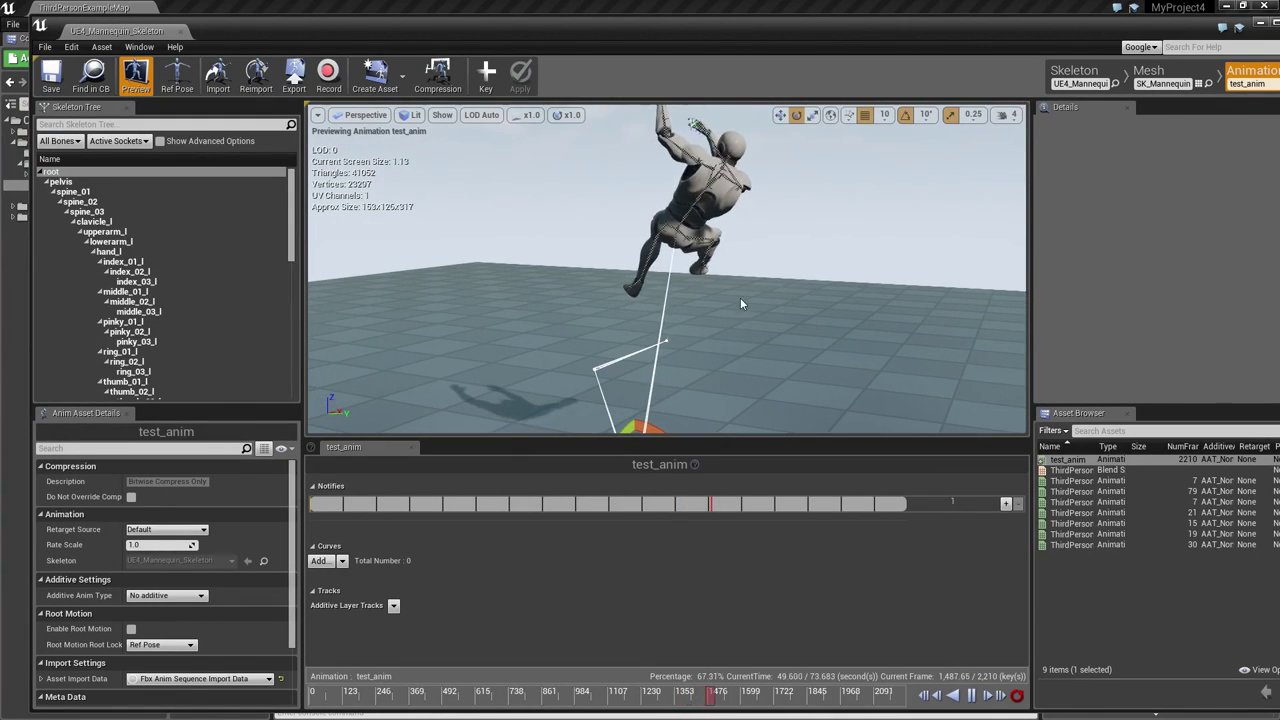
right_click_drag(744, 305, 744, 300)
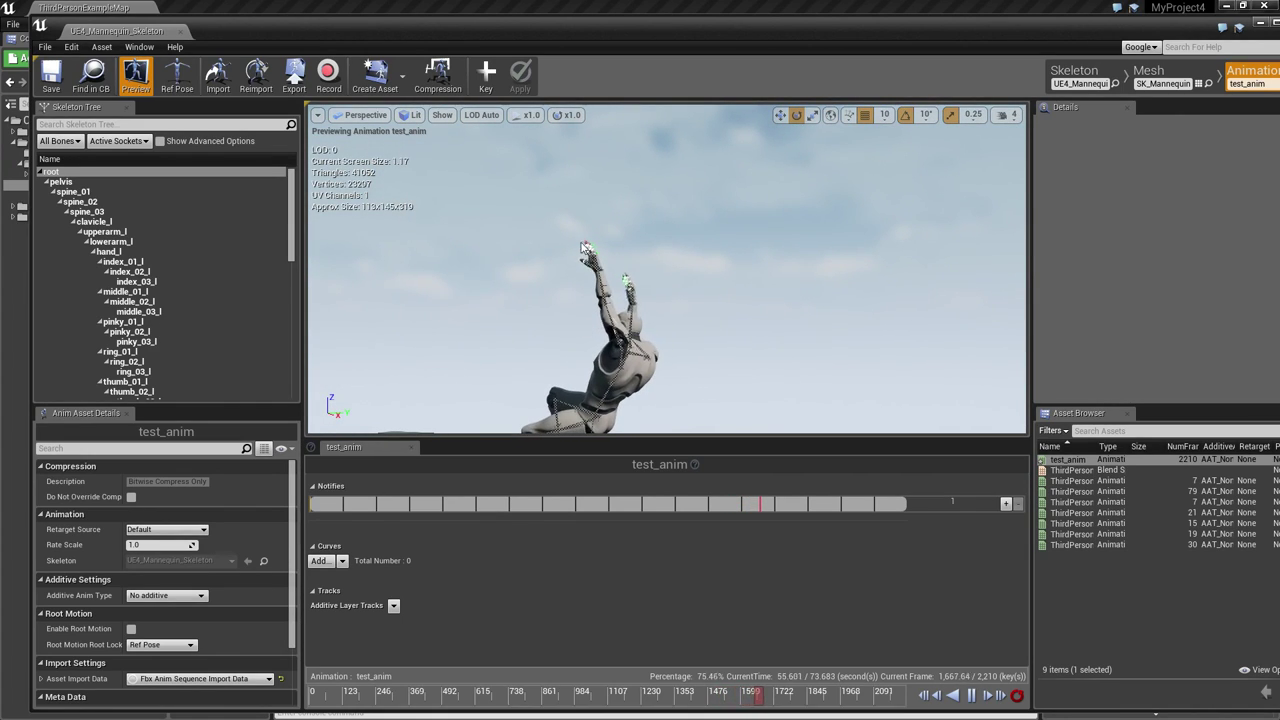
mouse_move(744, 300)
right_mouse_down()
mouse_move(744, 350)
mouse_move(744, 265)
mouse_move(744, 315)
right_mouse_up()
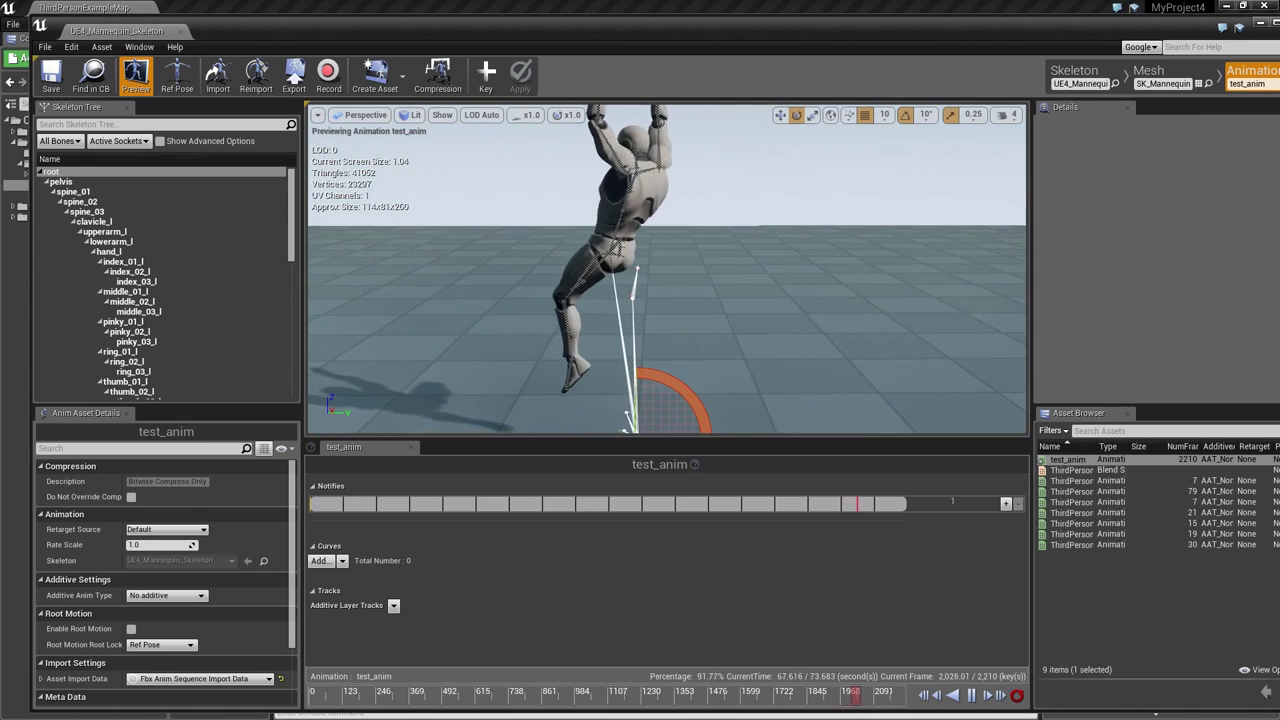
right_click_drag(593, 300, 584, 326)
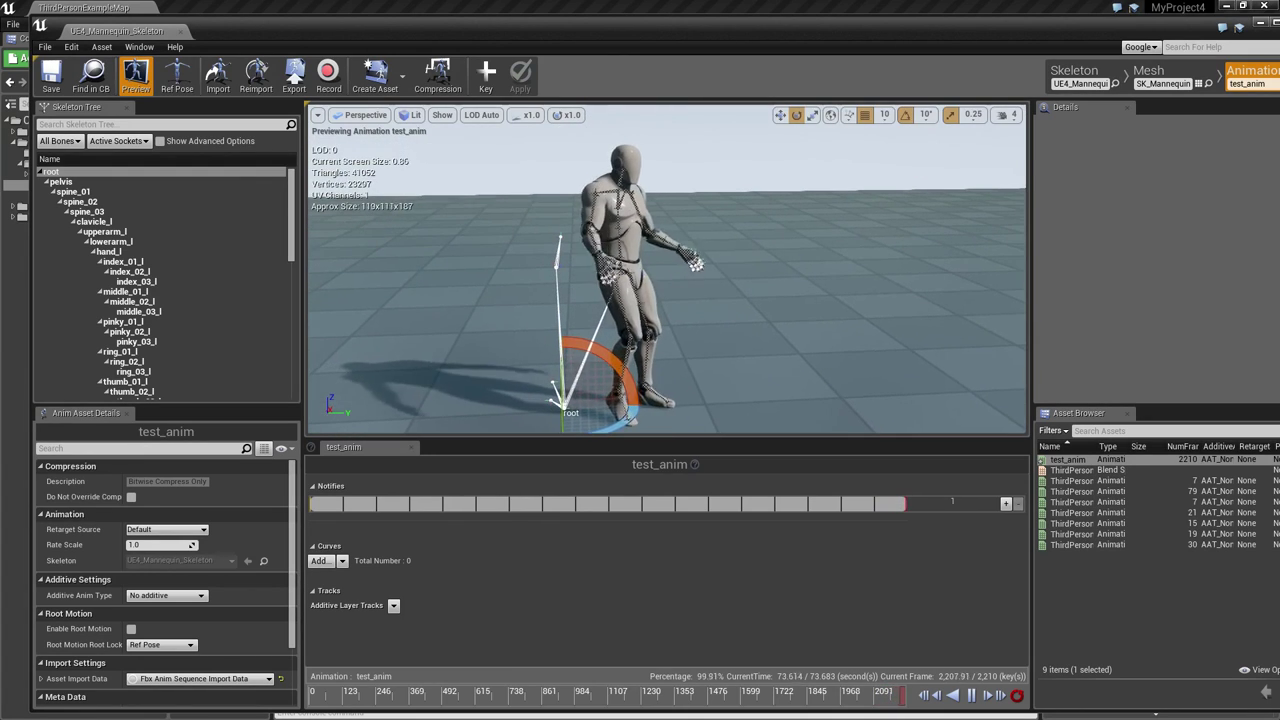